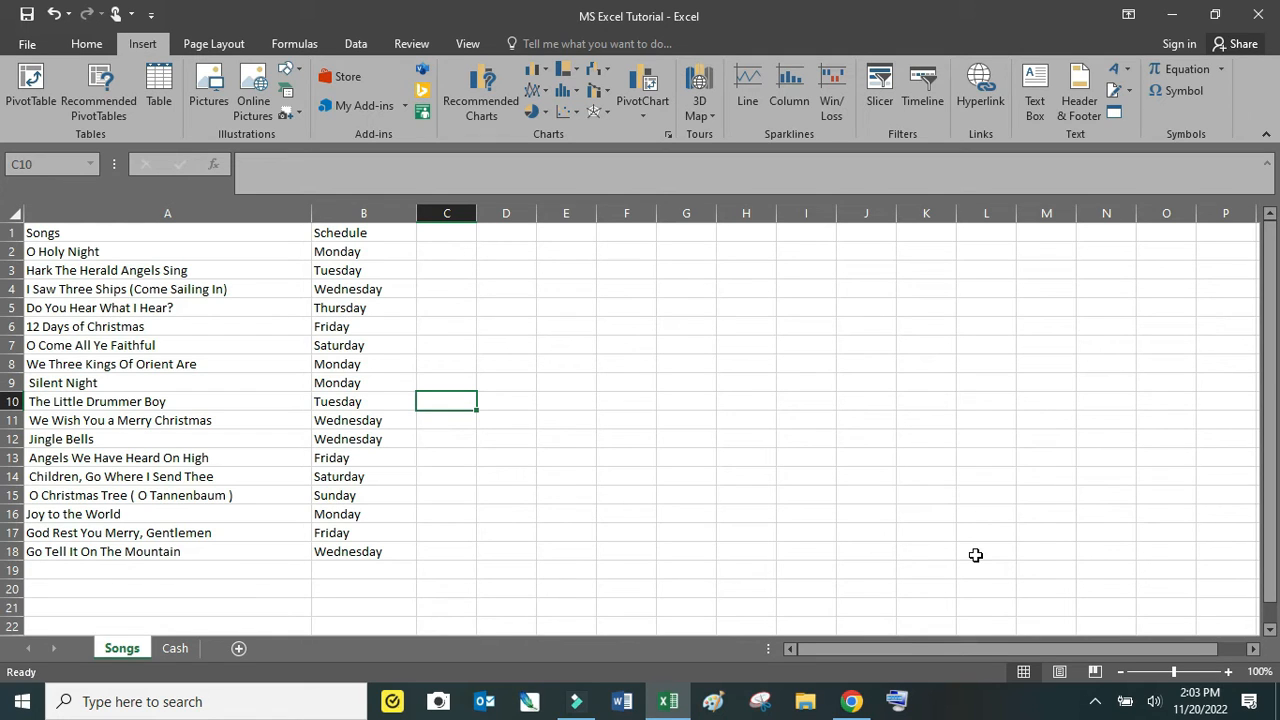
click(9, 251)
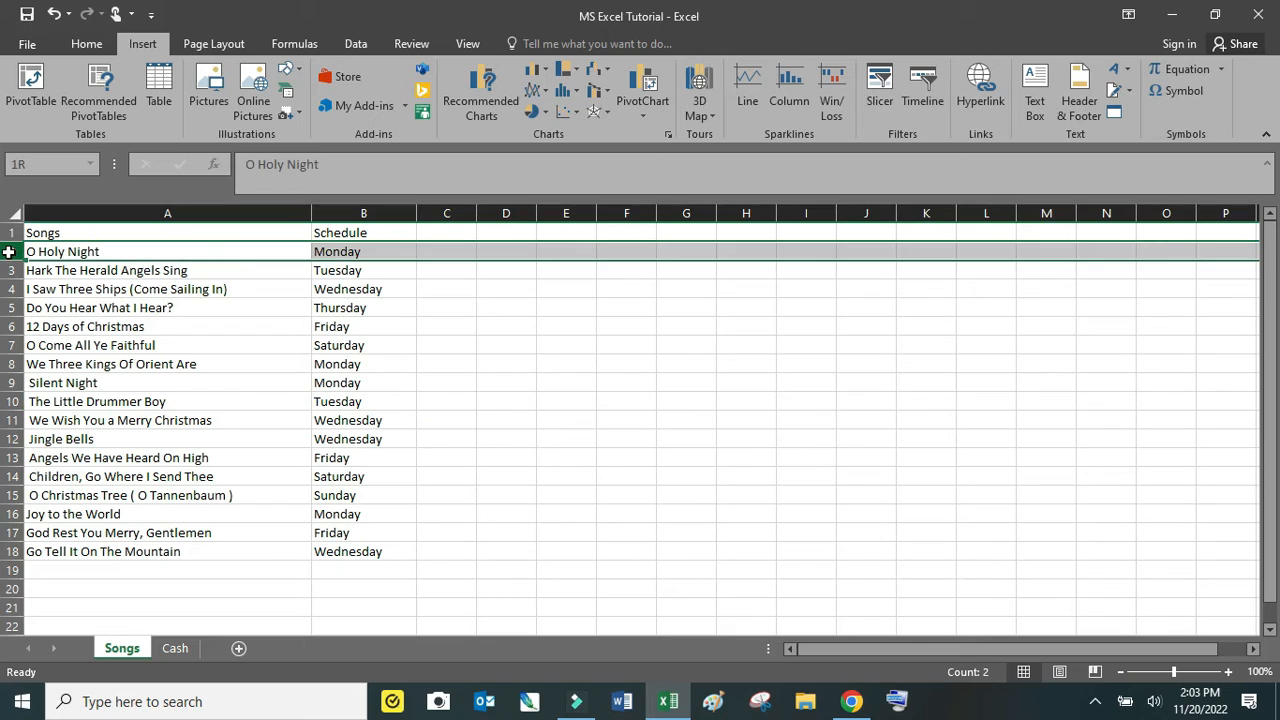
click(16, 366)
drag(16, 366, 13, 384)
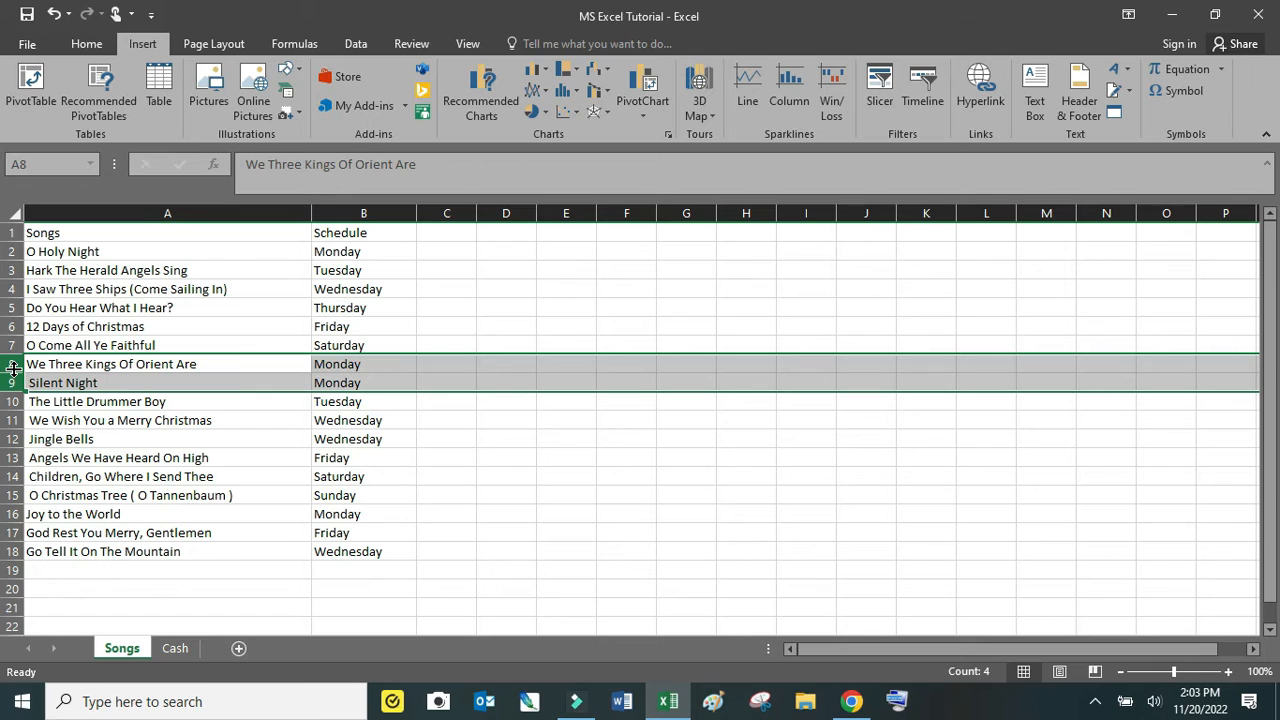
click(514, 306)
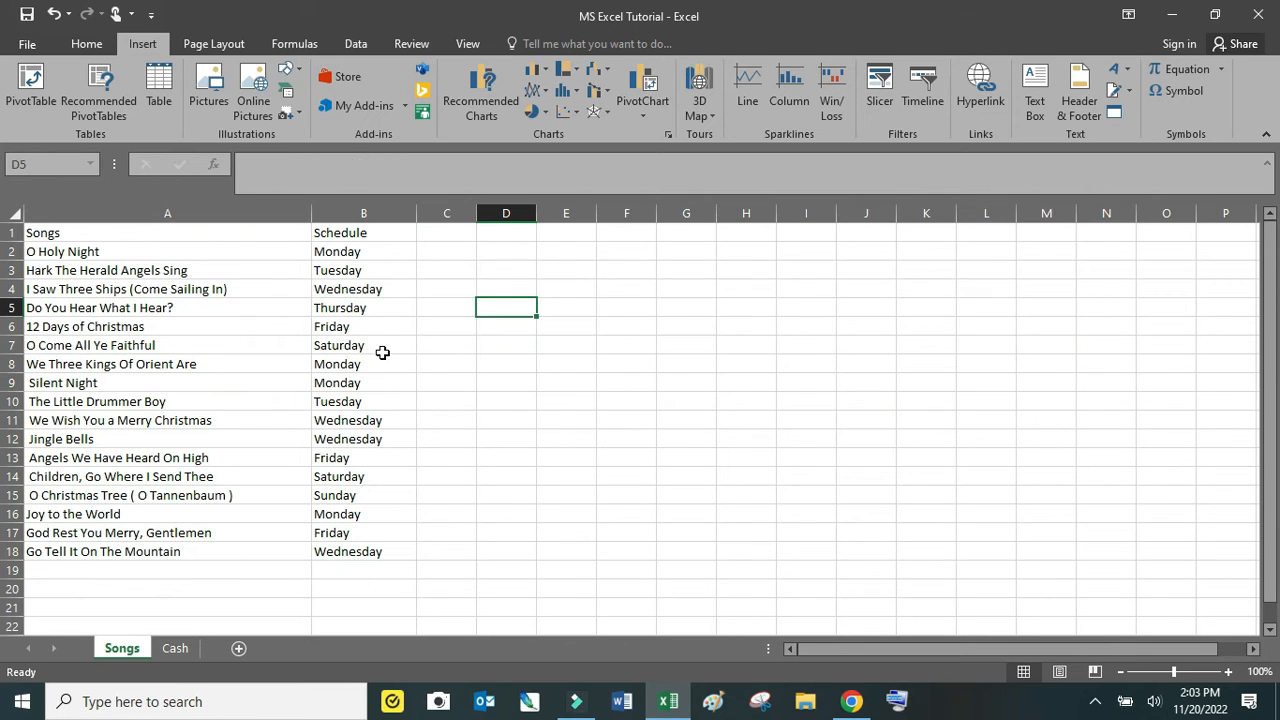
click(752, 288)
- Insert a PivotTable on a new worksheet from the Songs sheet range A1:B18
drag(132, 236, 348, 548)
click(35, 90)
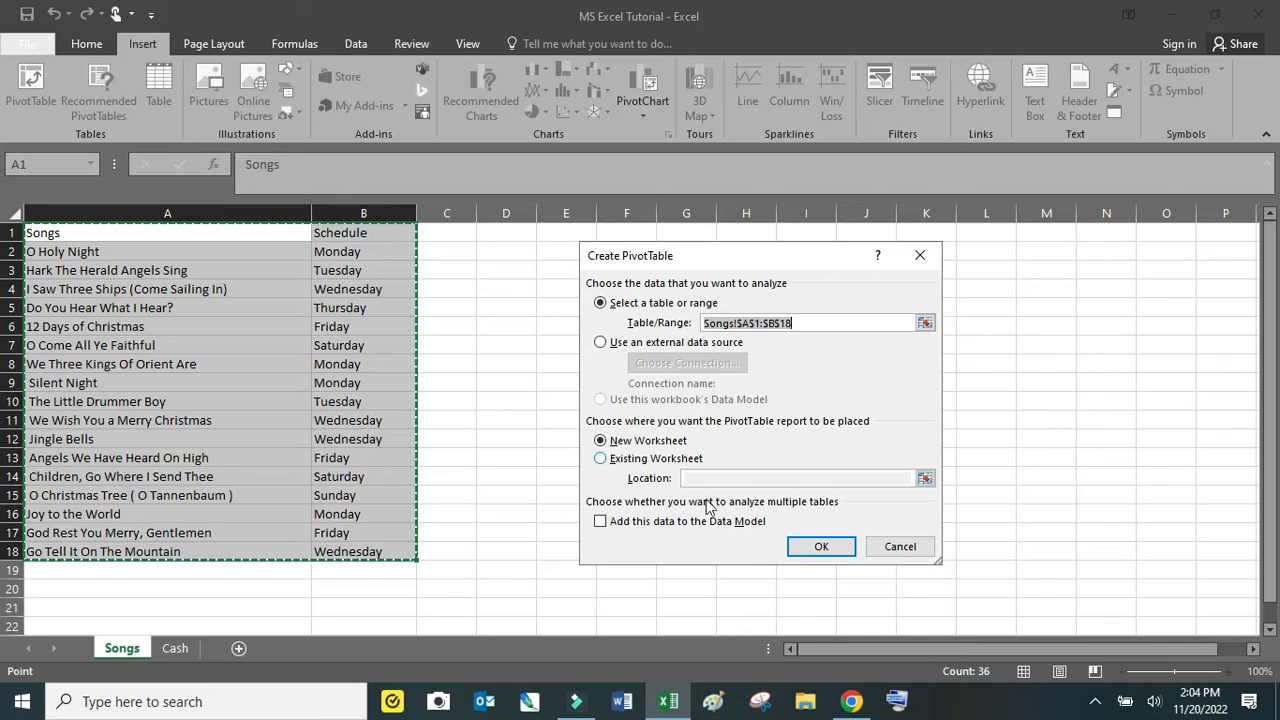
click(820, 548)
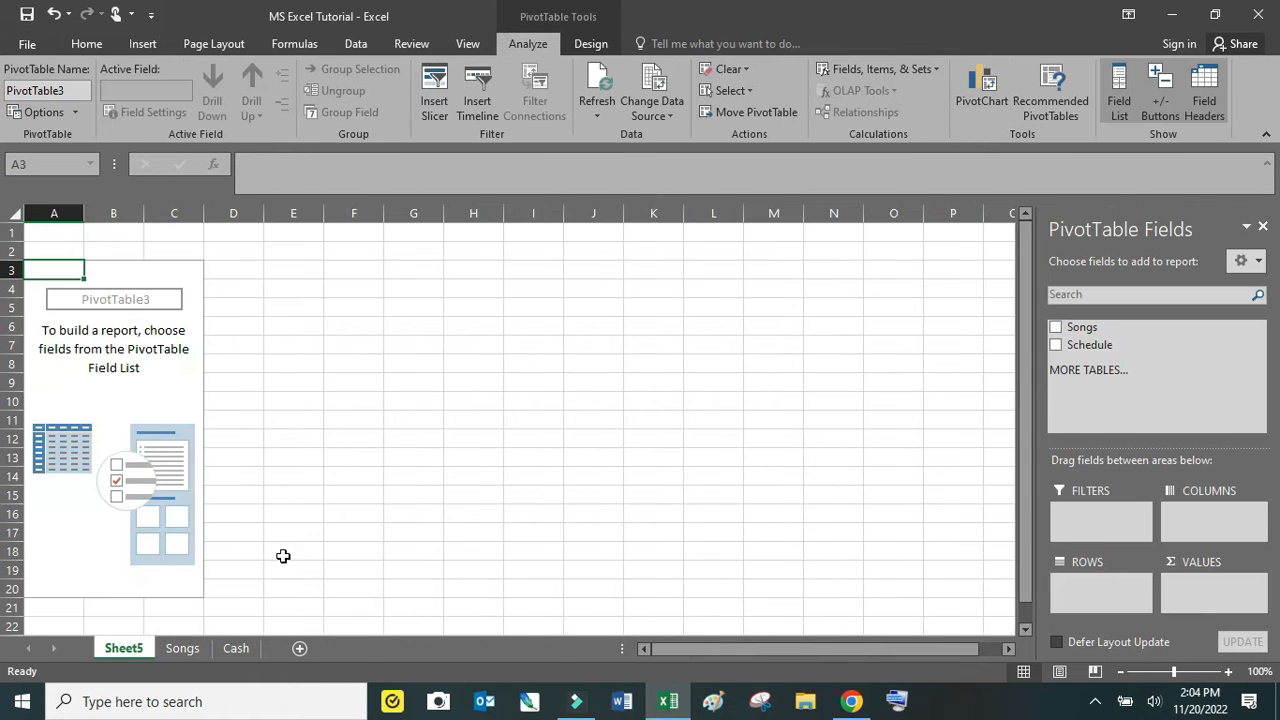
- Add the Schedule field and, below it, the Songs field to the PivotTable's rows
click(150, 384)
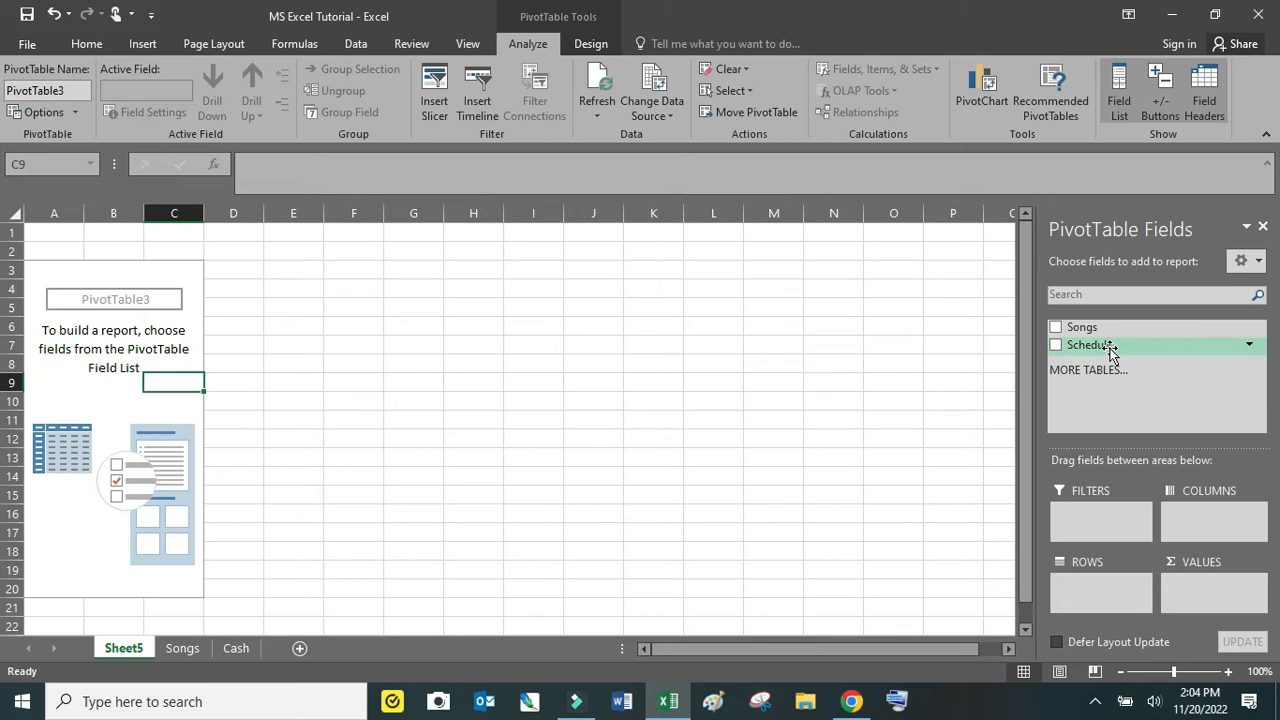
drag(1109, 350, 1107, 587)
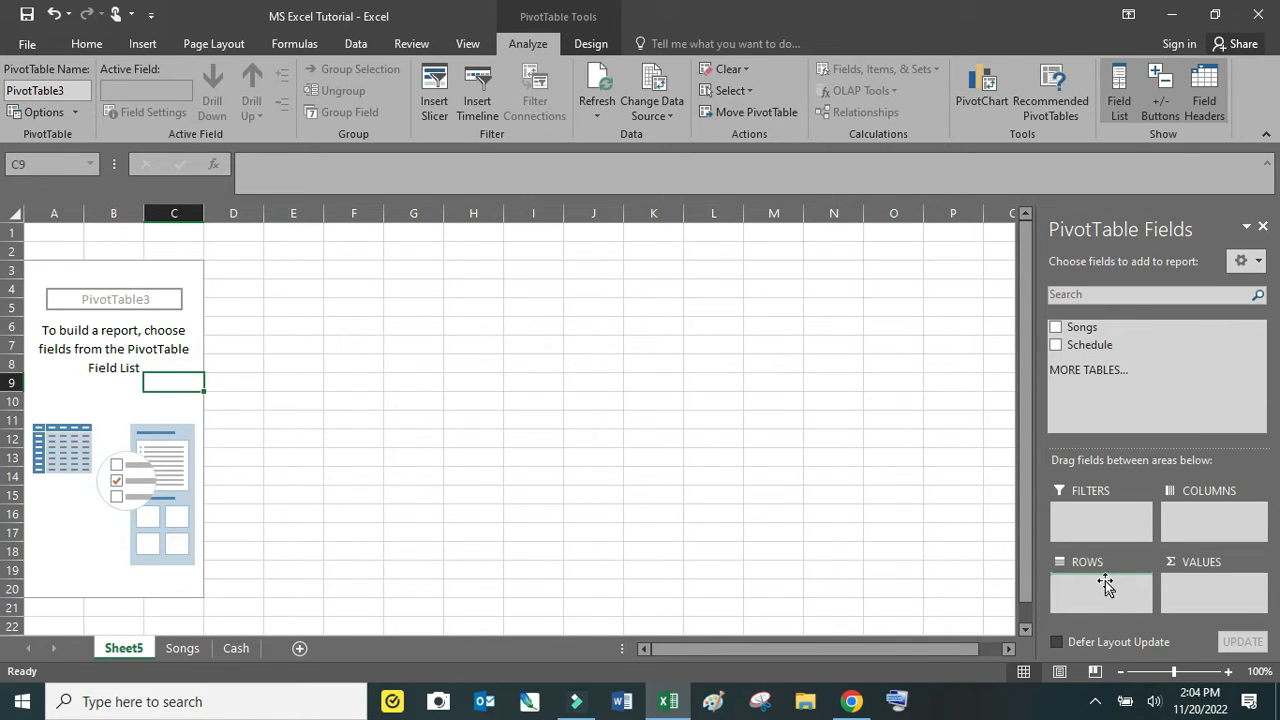
drag(1100, 328, 1110, 604)
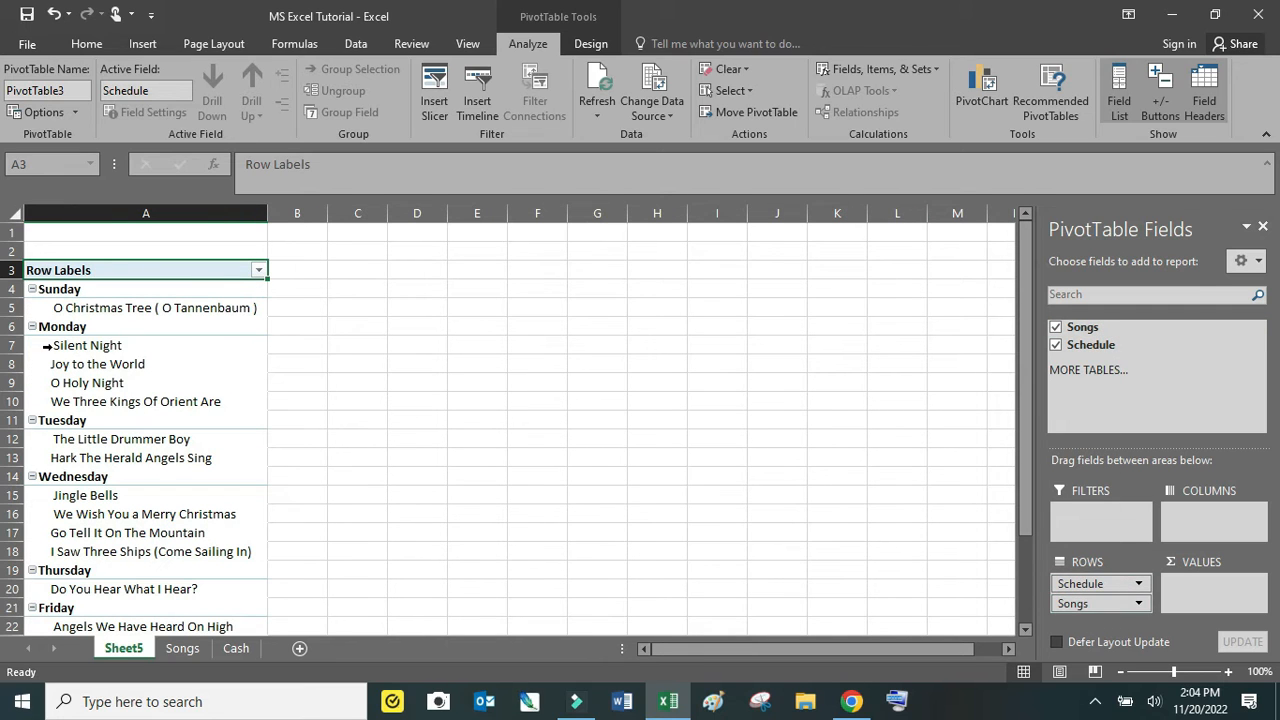
- Change the PivotTable's report layout to Tabular Form
click(106, 366)
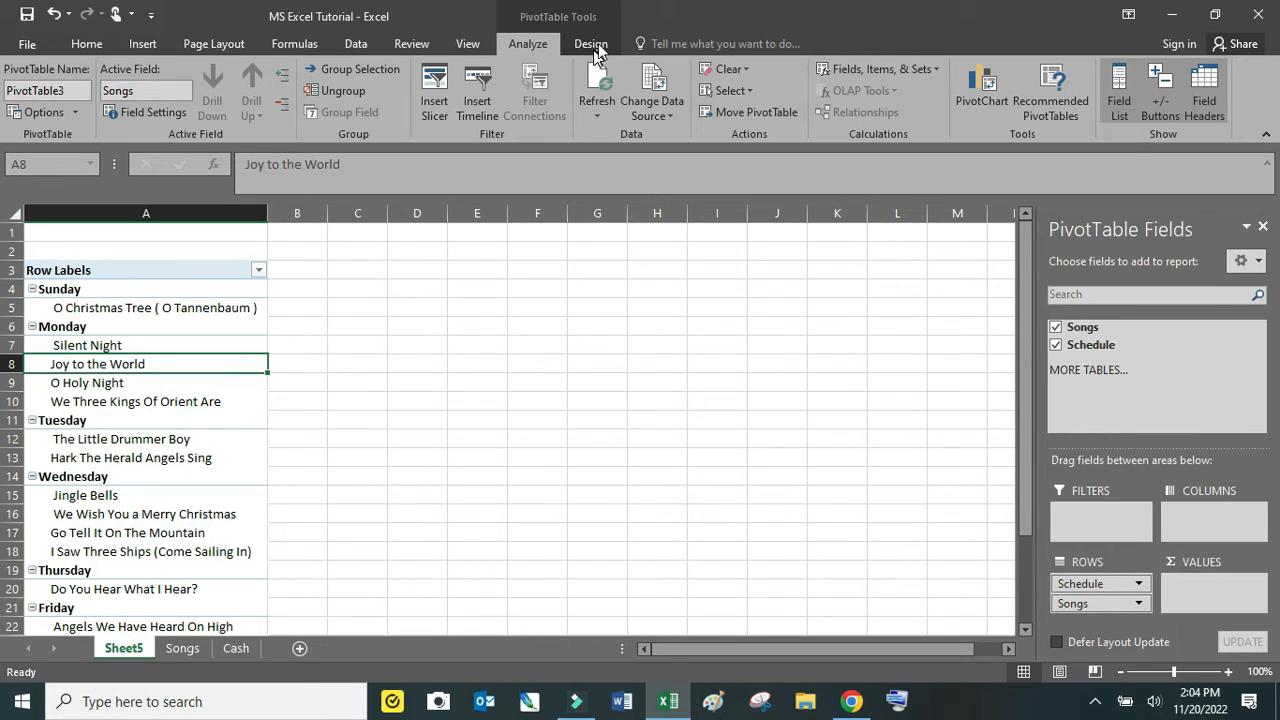
click(592, 46)
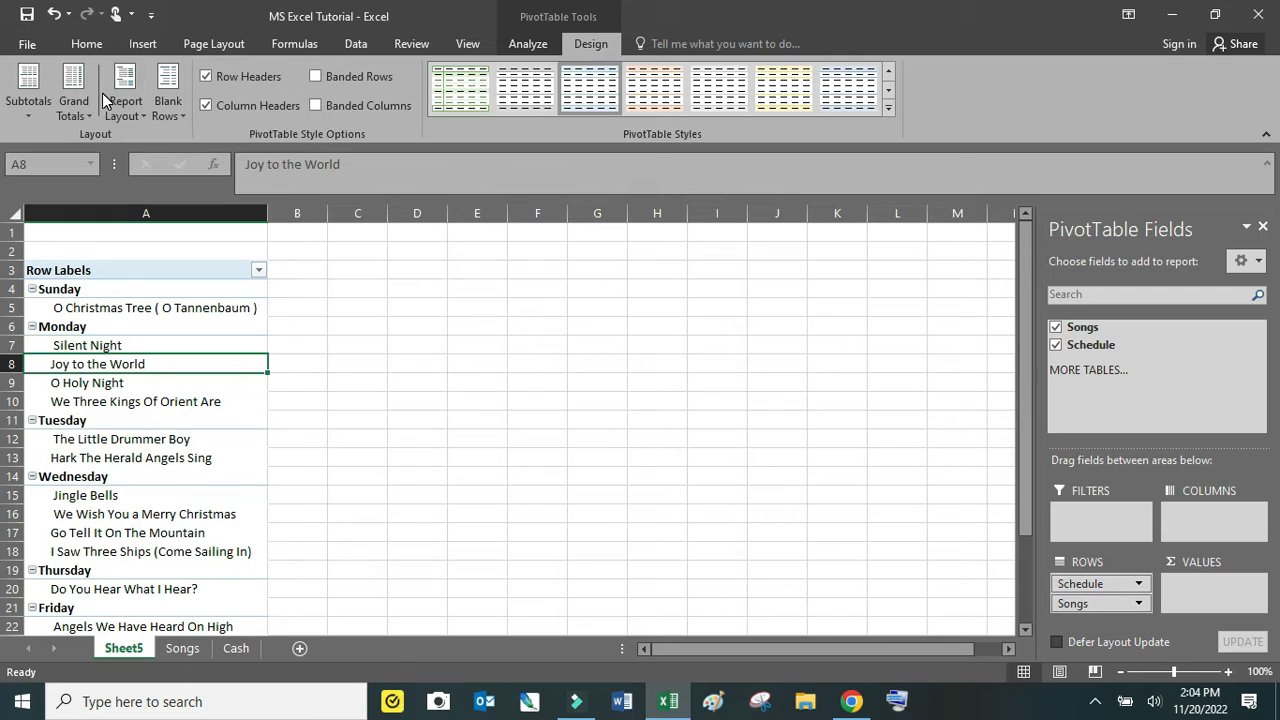
click(123, 113)
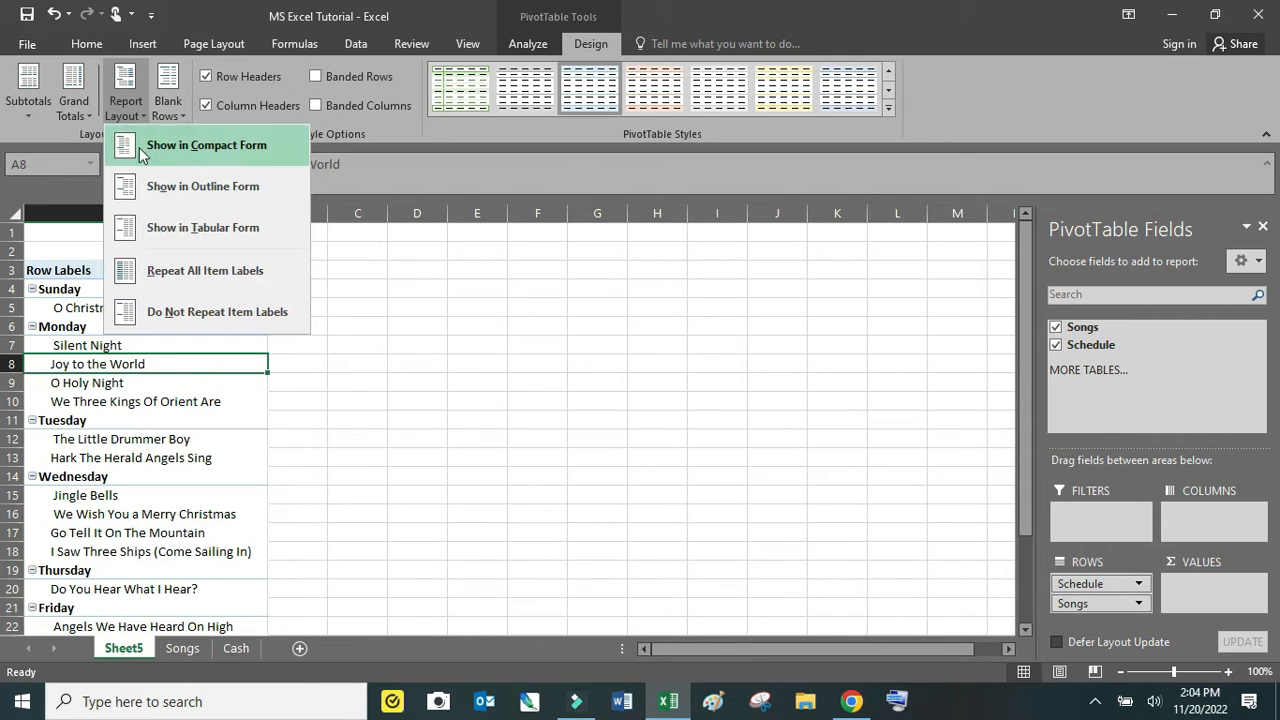
click(183, 236)
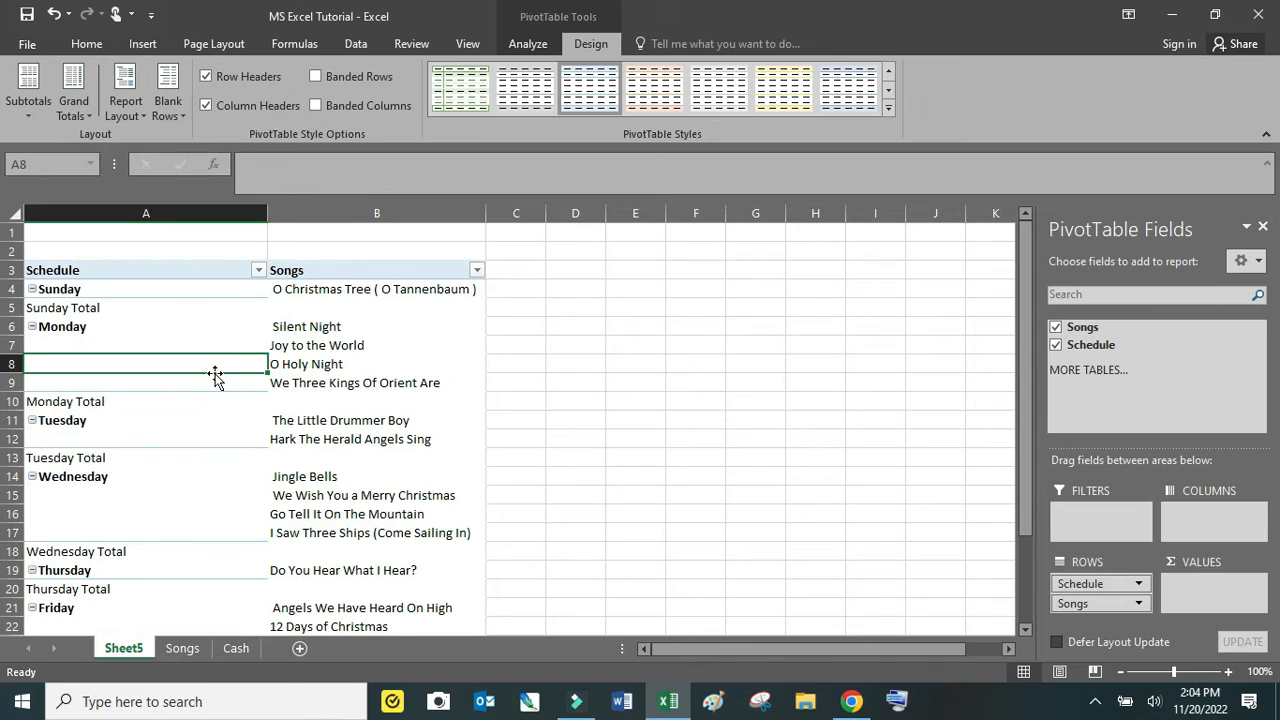
- Turn off the day subtotals in the PivotTable with Do Not Show Subtotals
click(78, 310)
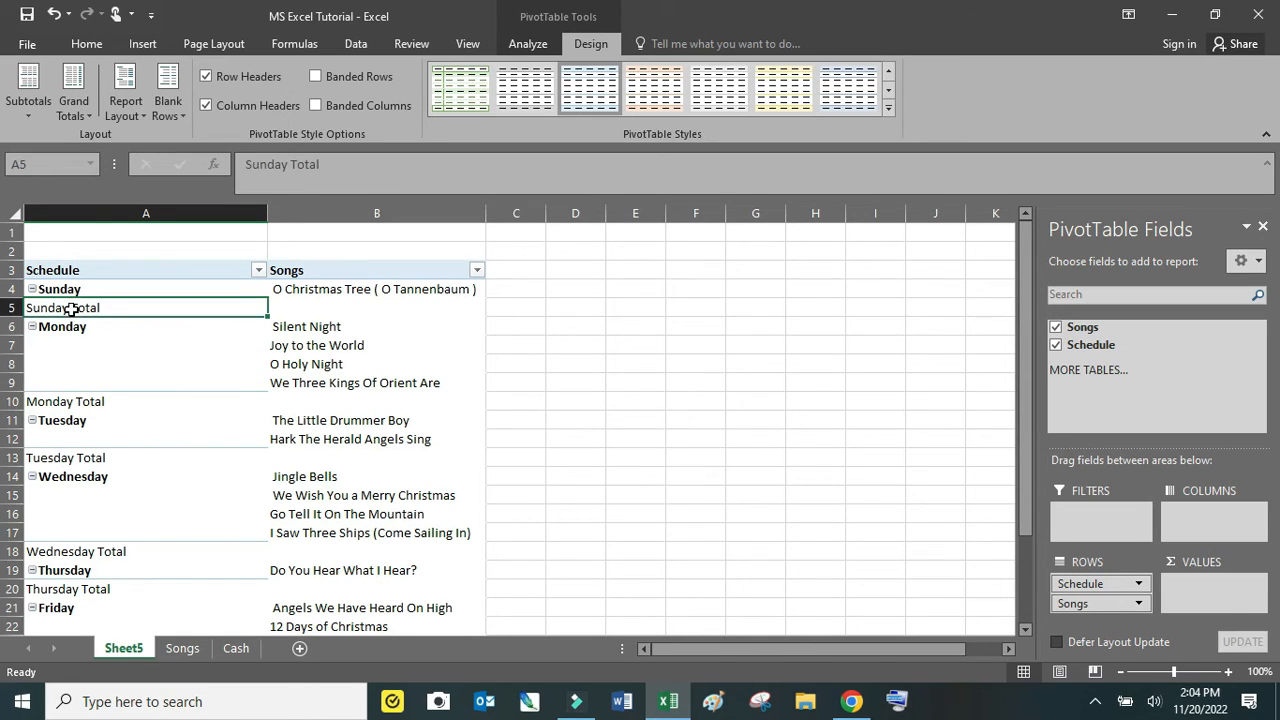
click(39, 111)
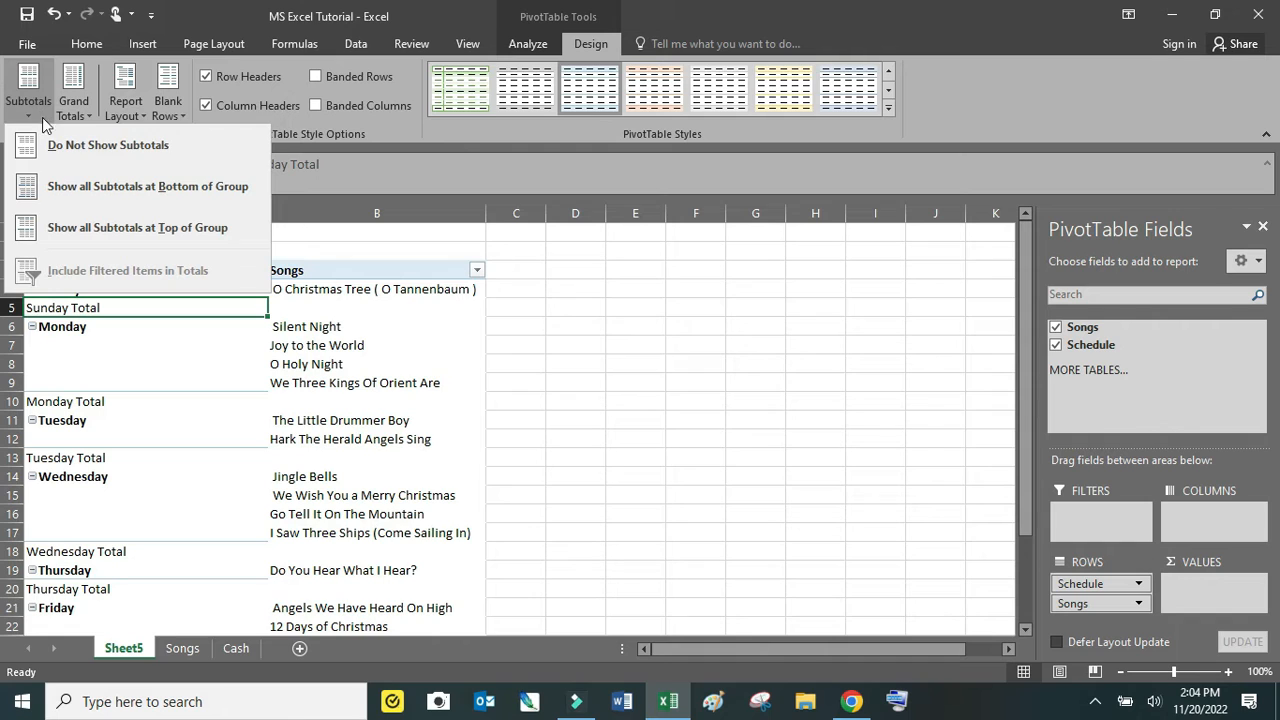
click(55, 142)
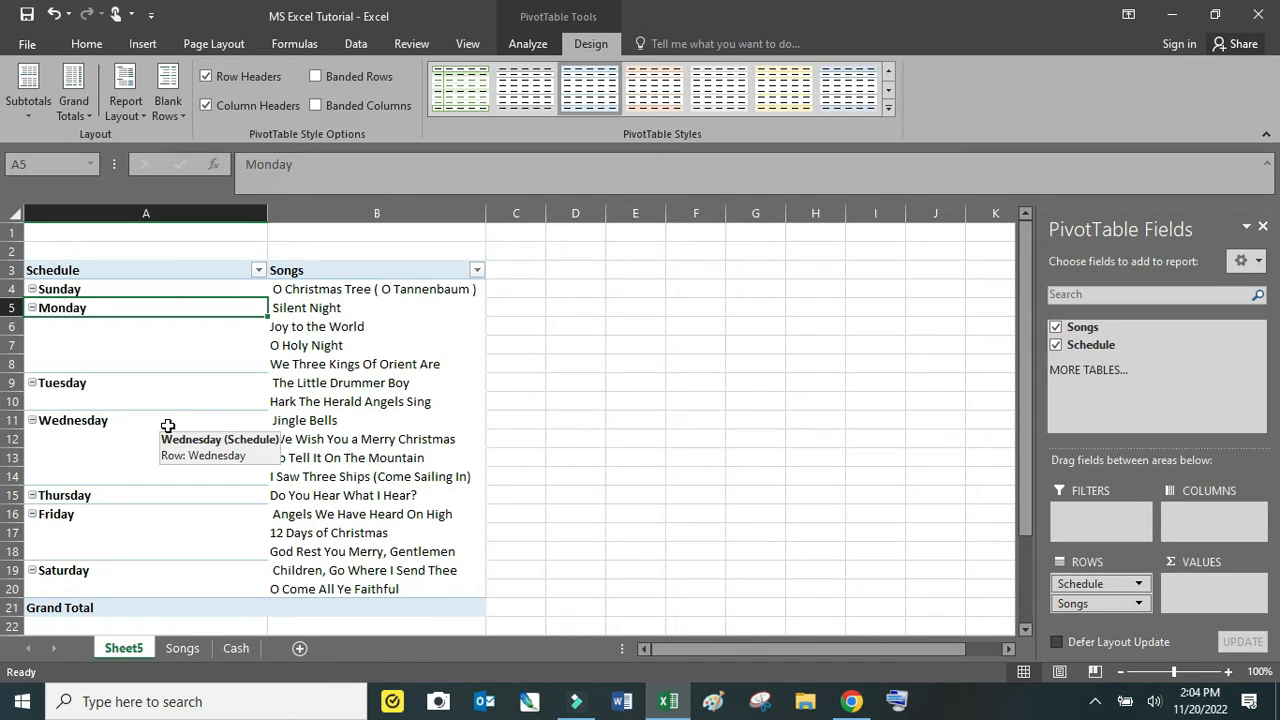
- Switch back to the Songs worksheet with the original list
click(333, 318)
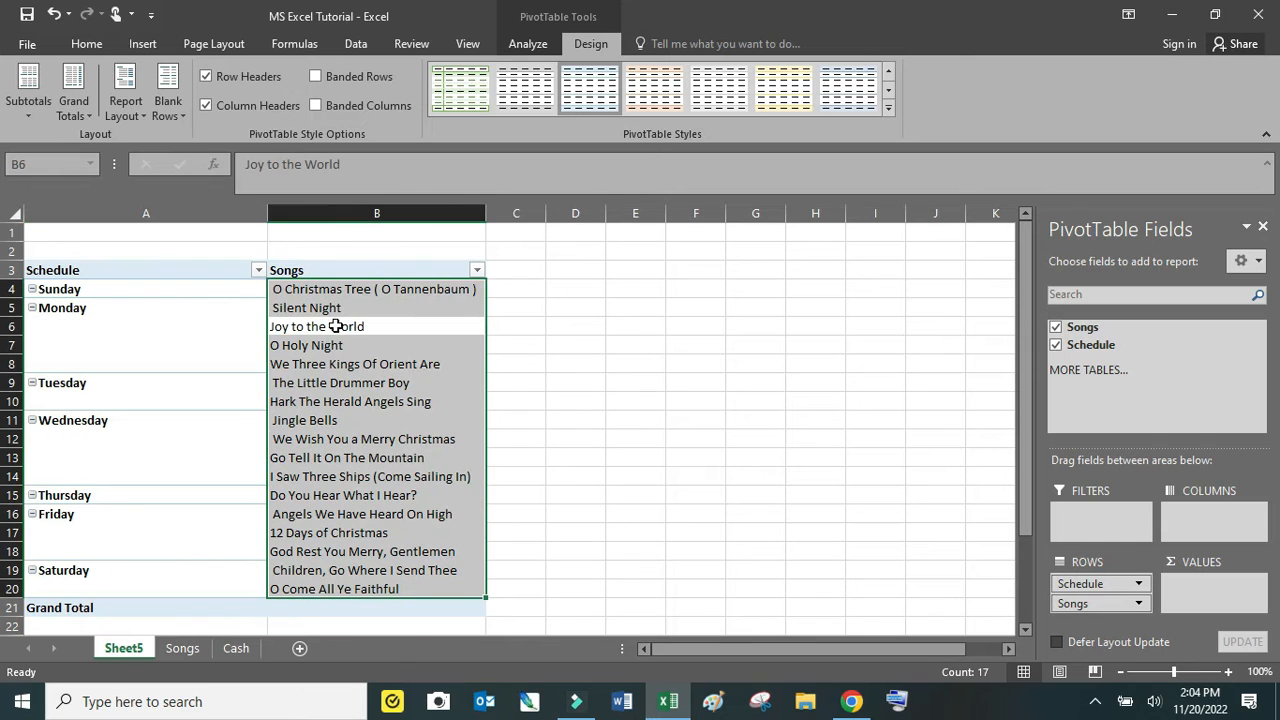
click(326, 391)
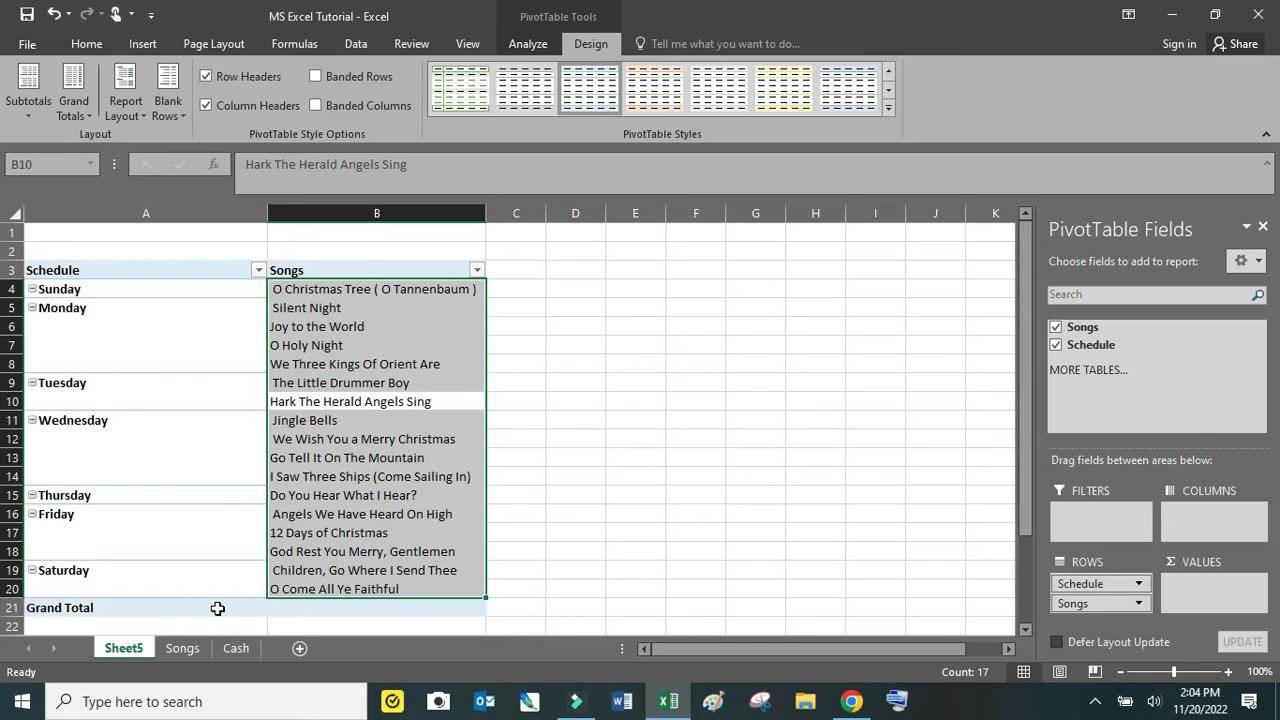
click(181, 650)
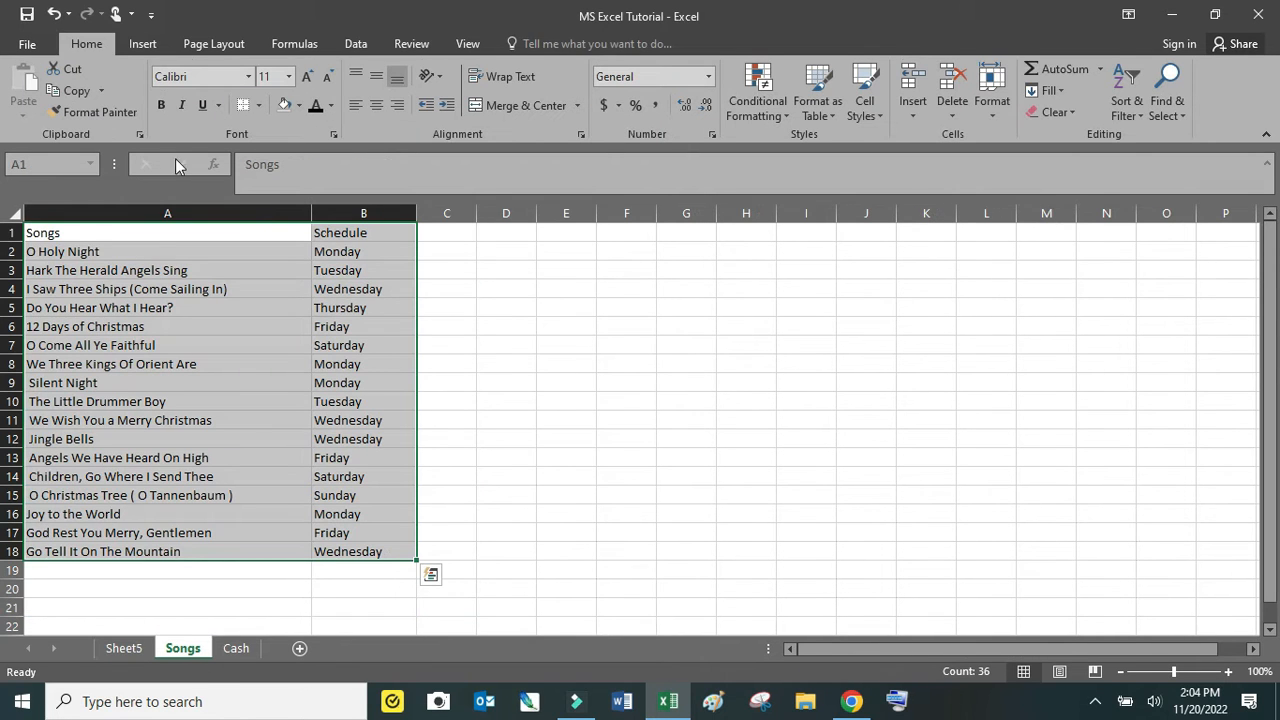
- Try sorting the range A1:B18, header row included, by Column B from A to Z, and undo the sort
drag(142, 234, 354, 554)
click(1122, 104)
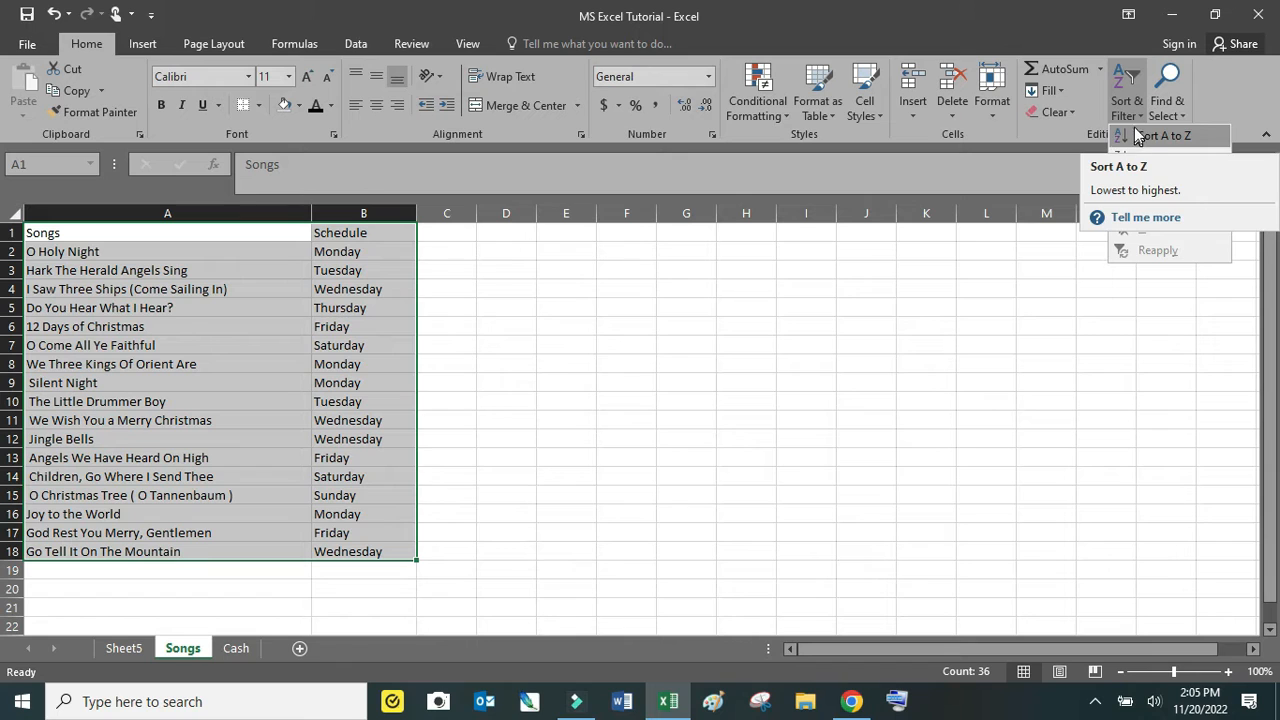
click(1129, 110)
click(1129, 110)
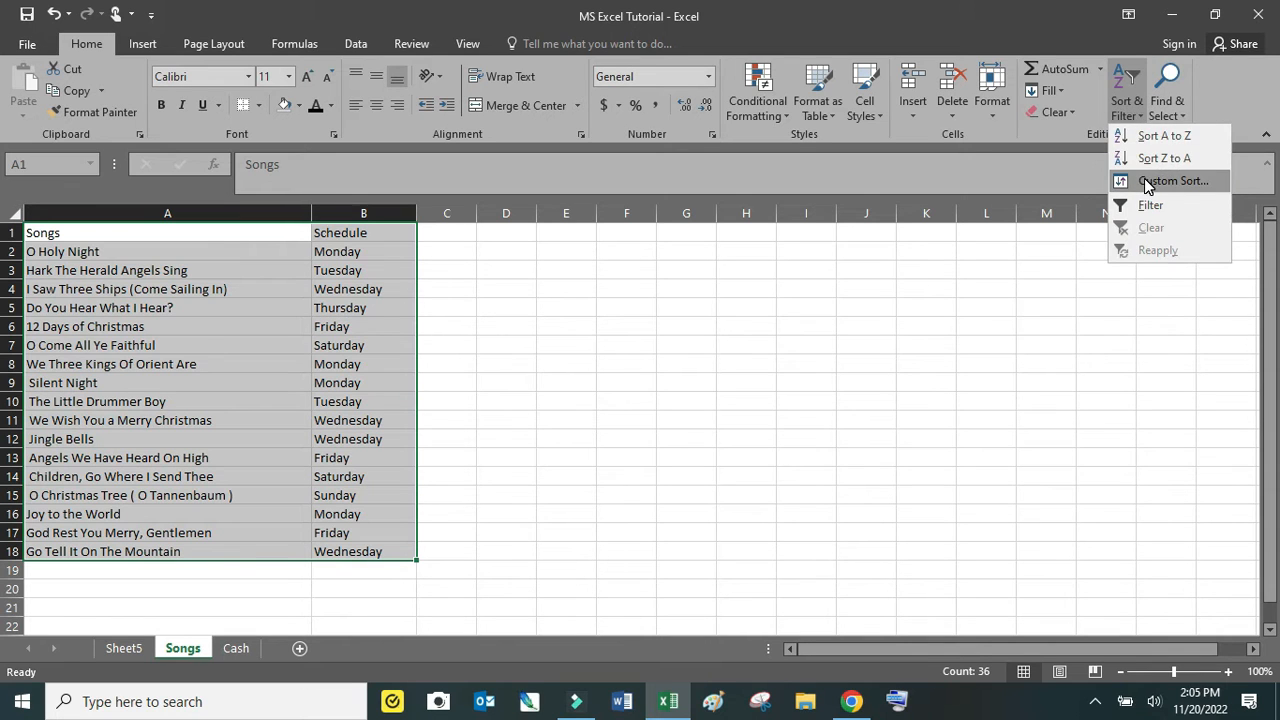
click(1148, 181)
click(657, 385)
click(622, 416)
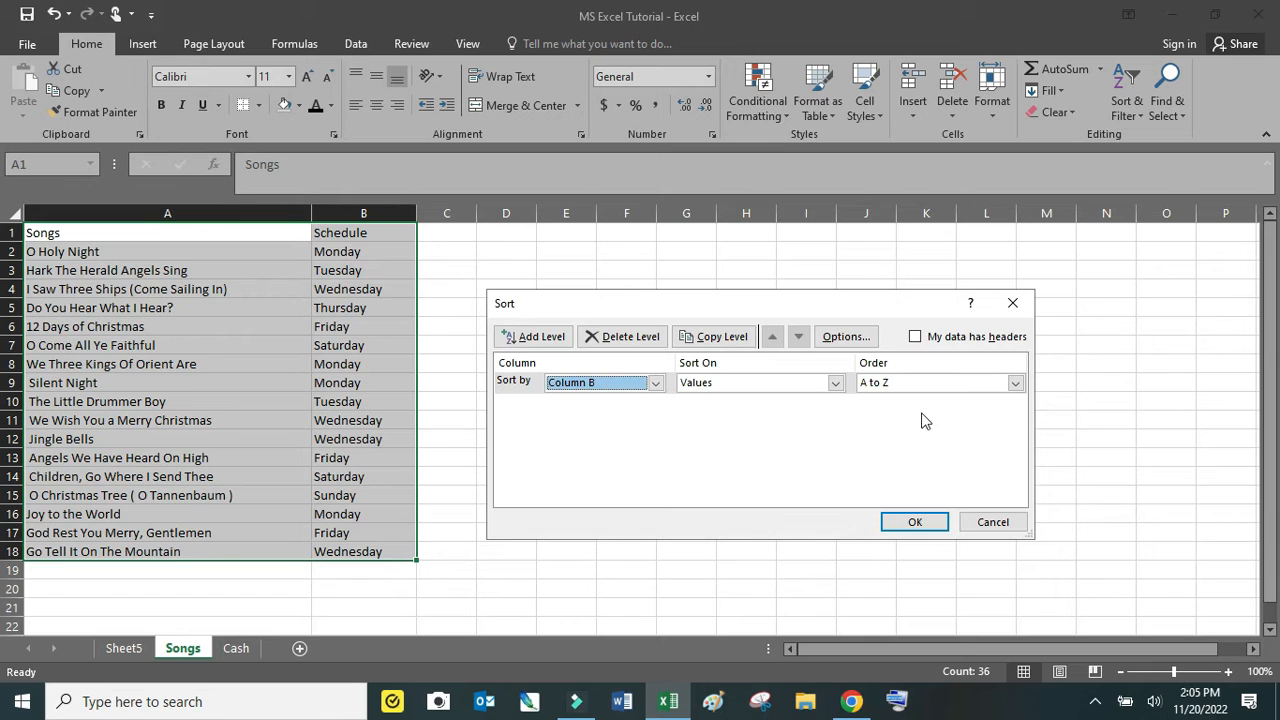
click(914, 521)
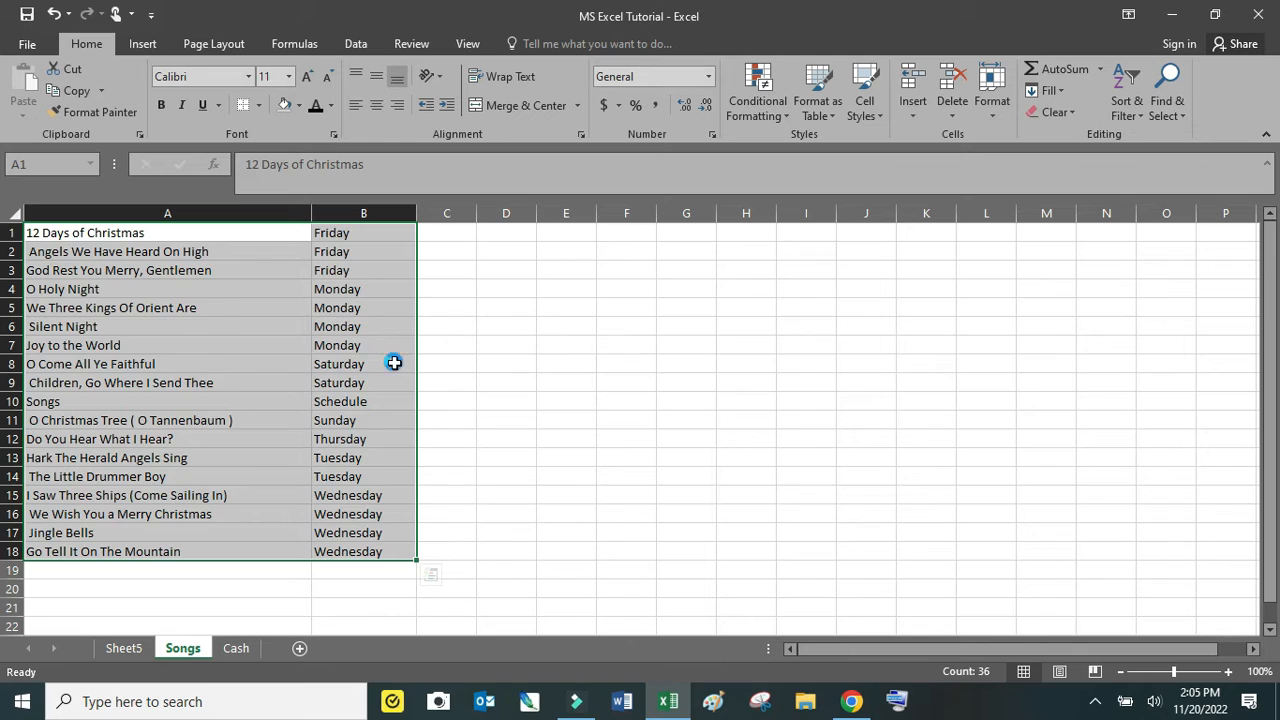
key(ctrl+z)
click(386, 251)
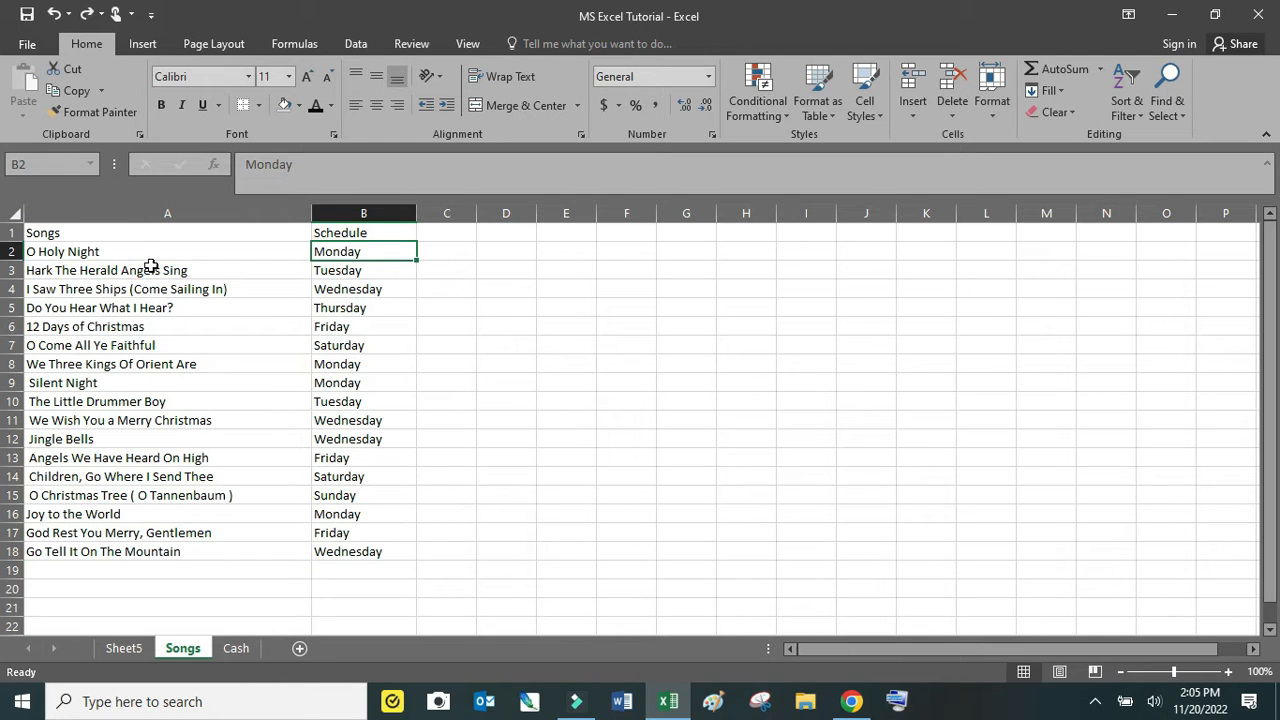
- Sort the data range A2:B18, without the header row, by Column B values from A to Z using Custom Sort
drag(134, 251, 337, 562)
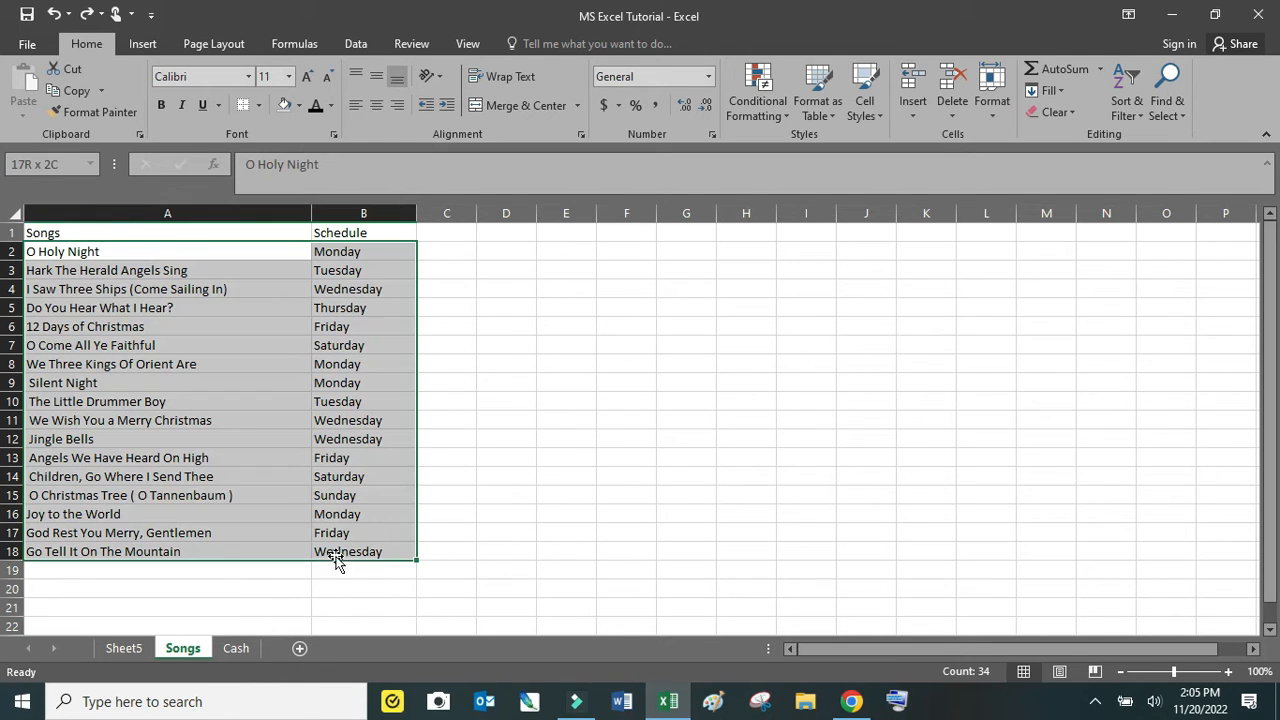
click(1125, 108)
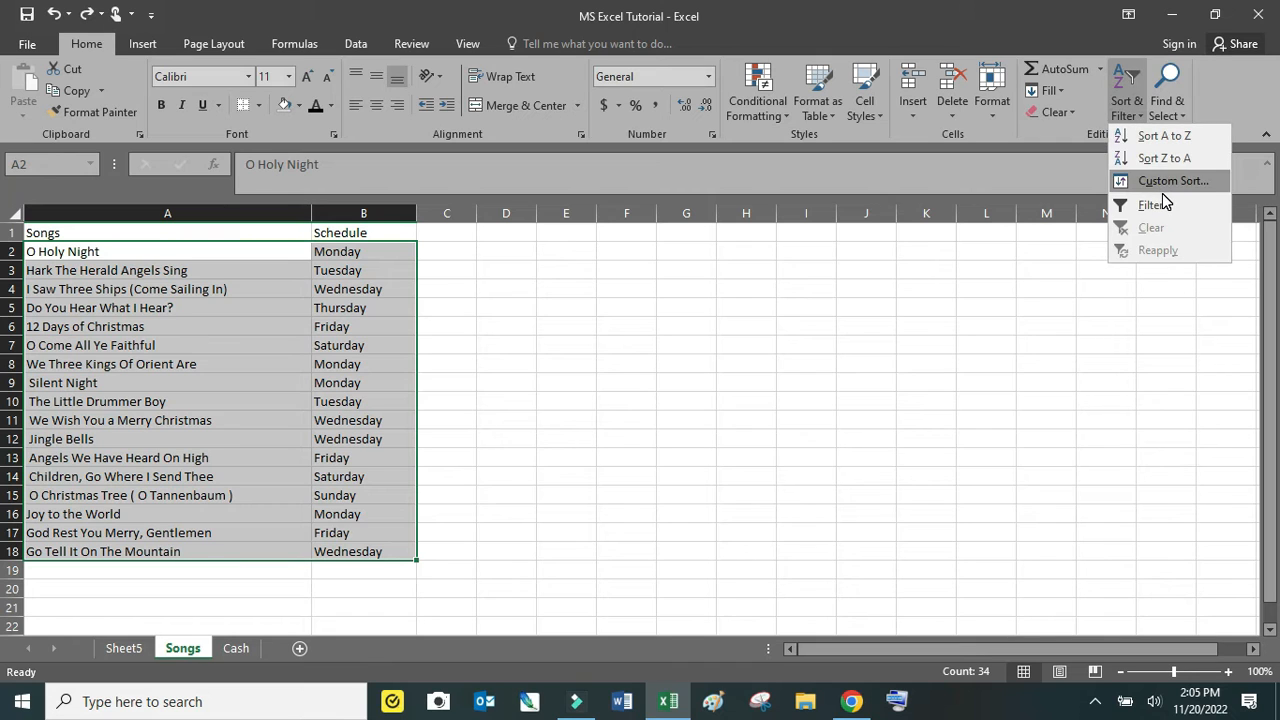
click(1164, 181)
click(655, 383)
click(645, 413)
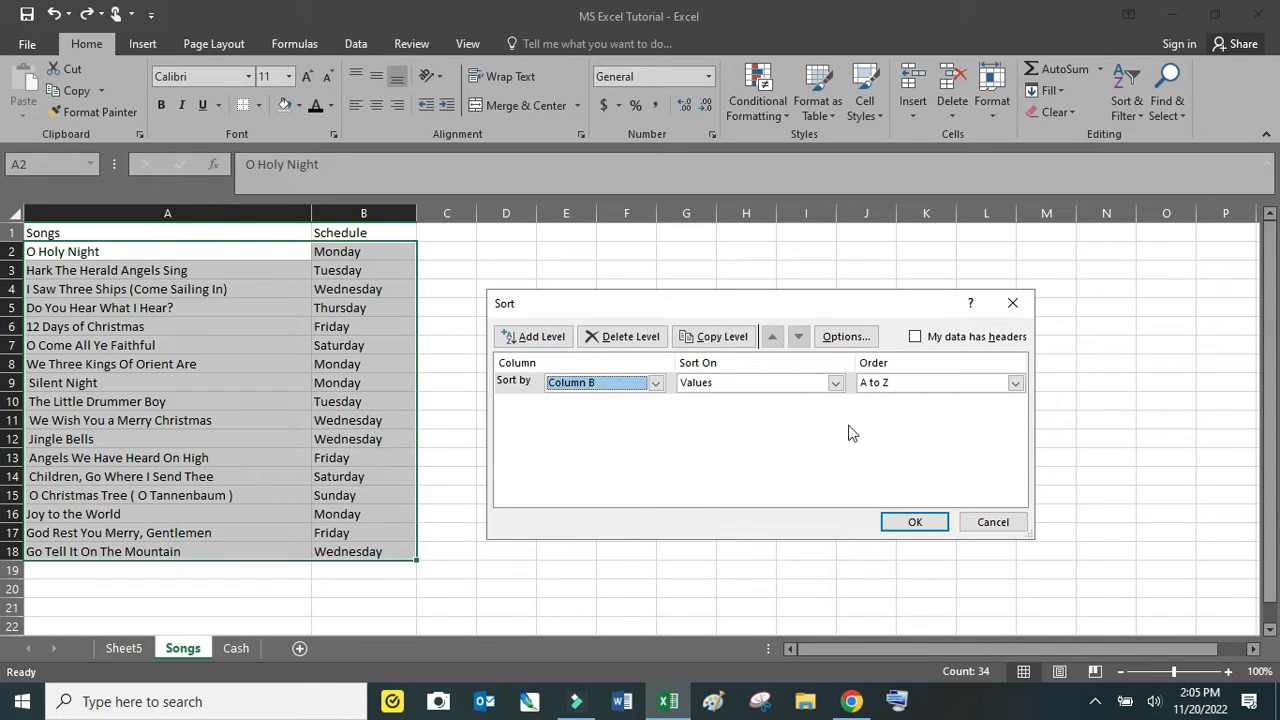
click(922, 524)
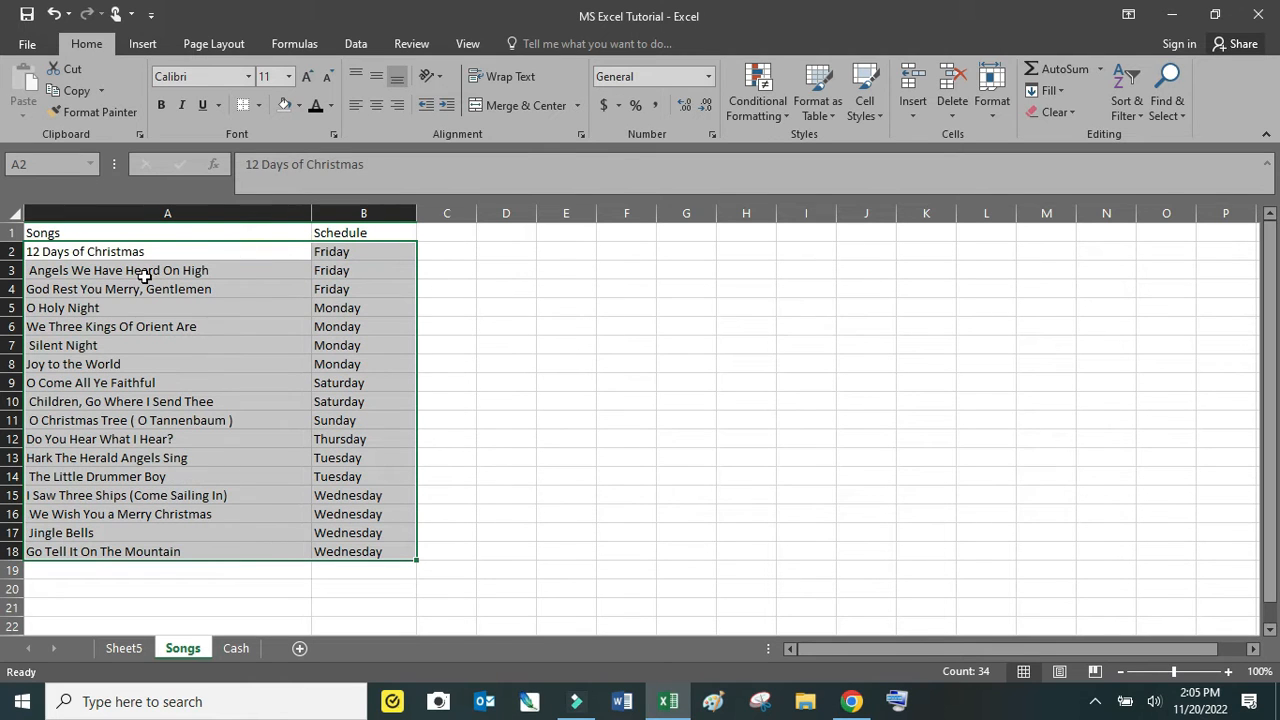
- Compare the sorted song rows with the weekday order of the PivotTable on Sheet5
drag(137, 251, 401, 339)
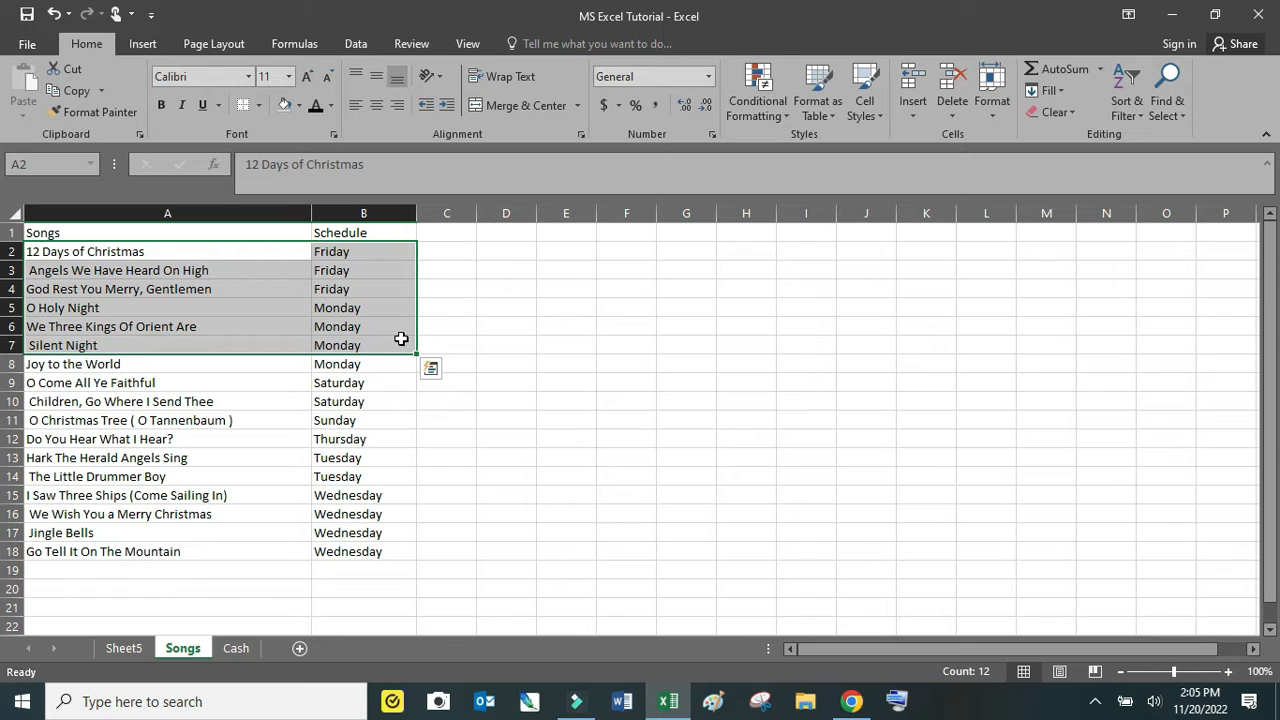
click(126, 650)
drag(126, 289, 131, 569)
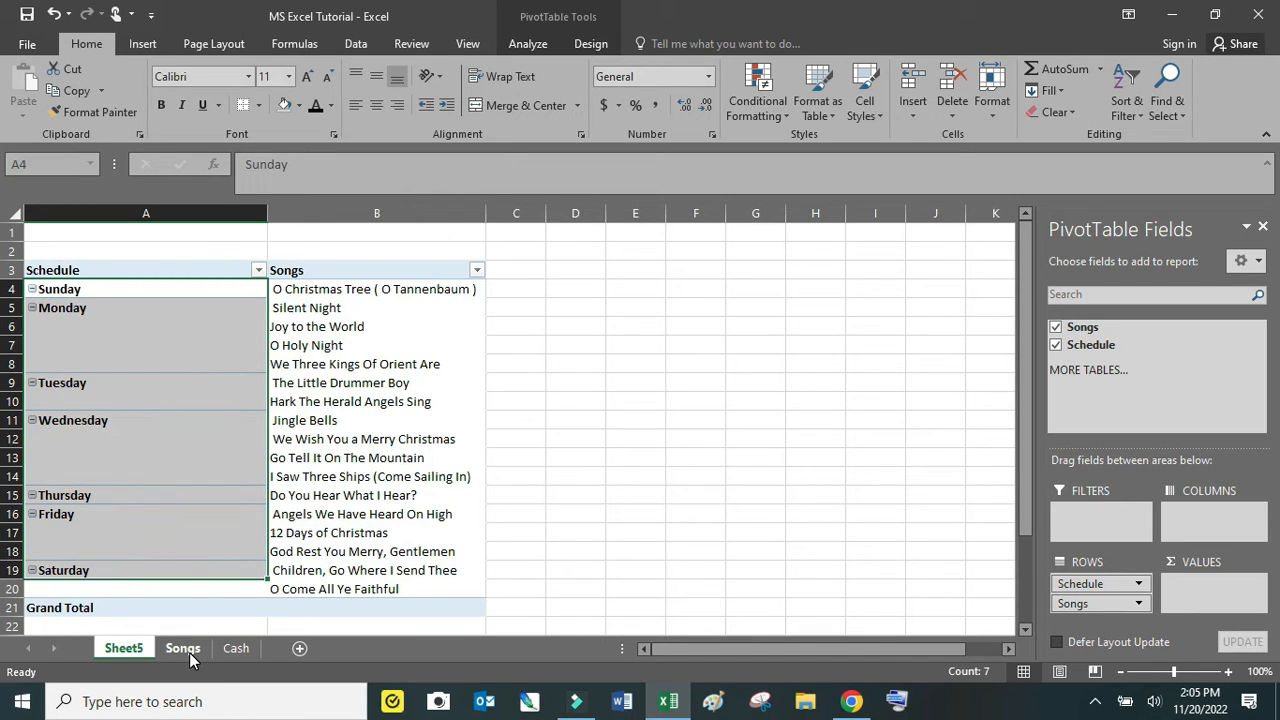
- Move the three Friday rows in A2:B4 of the Songs sheet to the end of the list, starting at A19
key(ctrl+Page_Down)
click(189, 256)
shift+click(335, 287)
key(ctrl+x)
click(231, 569)
key(ctrl+v)
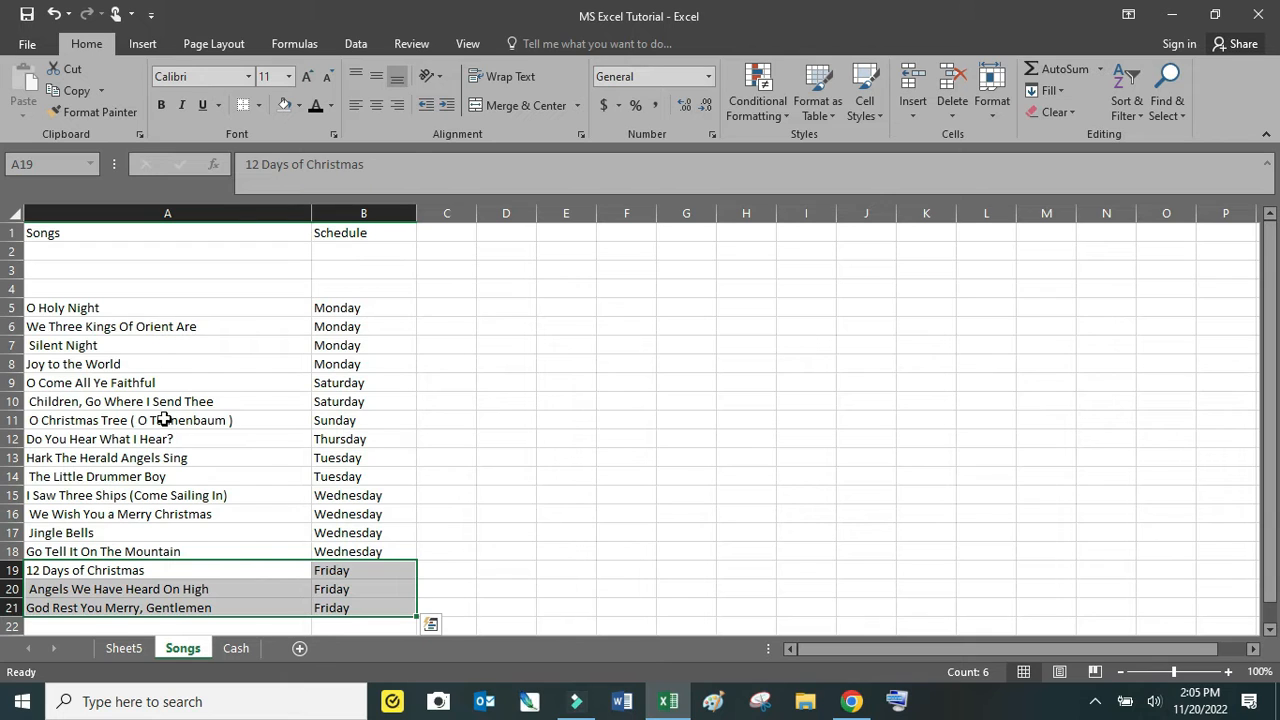
- Move the Sunday row in A11:B11 to the first data row, starting at A2
drag(178, 420, 357, 420)
key(ctrl+x)
click(270, 255)
key(ctrl+v)
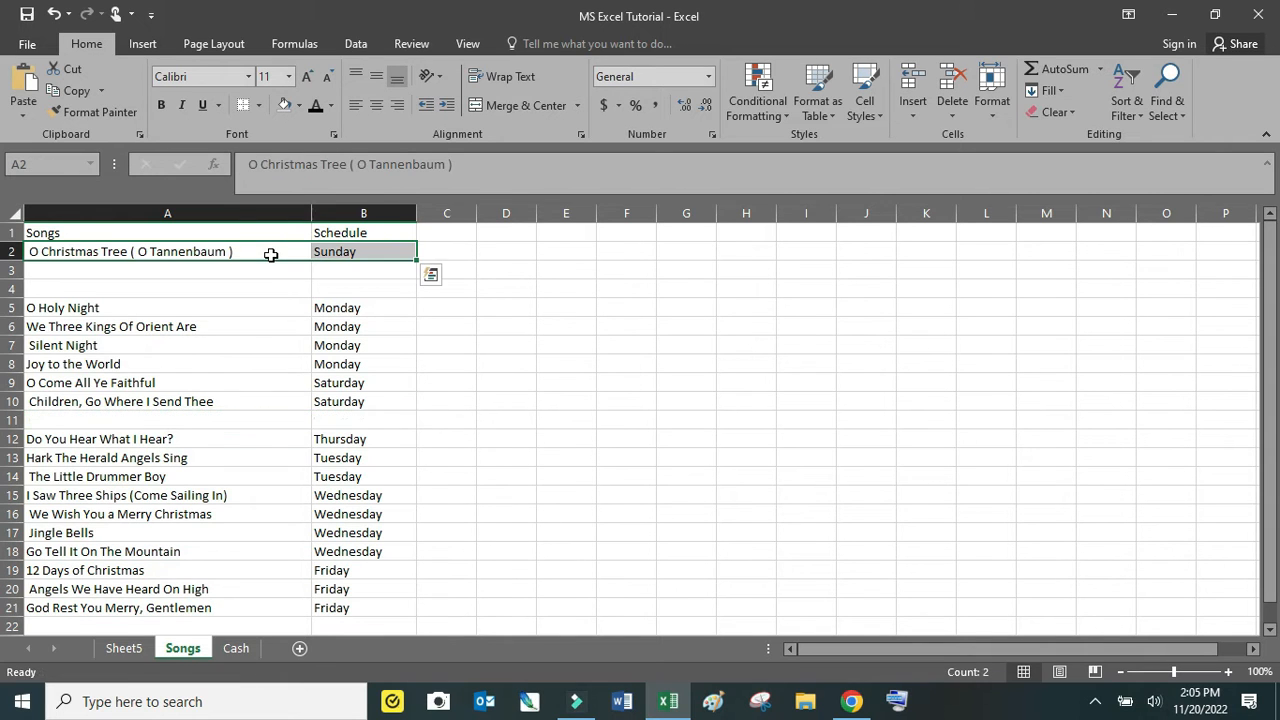
- Go back to Sheet5 and review the PivotTable's songs grouped by weekday, selecting A4:B17
click(123, 648)
scroll(235, 410, down, 1)
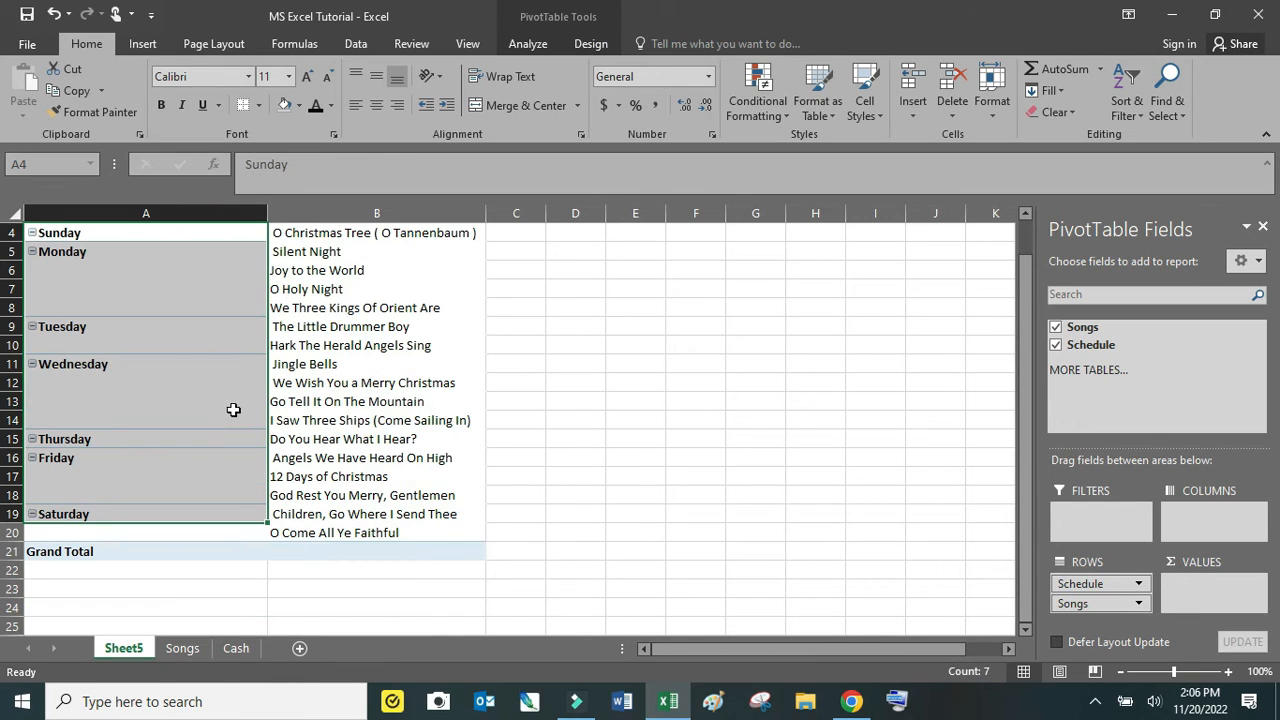
scroll(220, 409, up, 1)
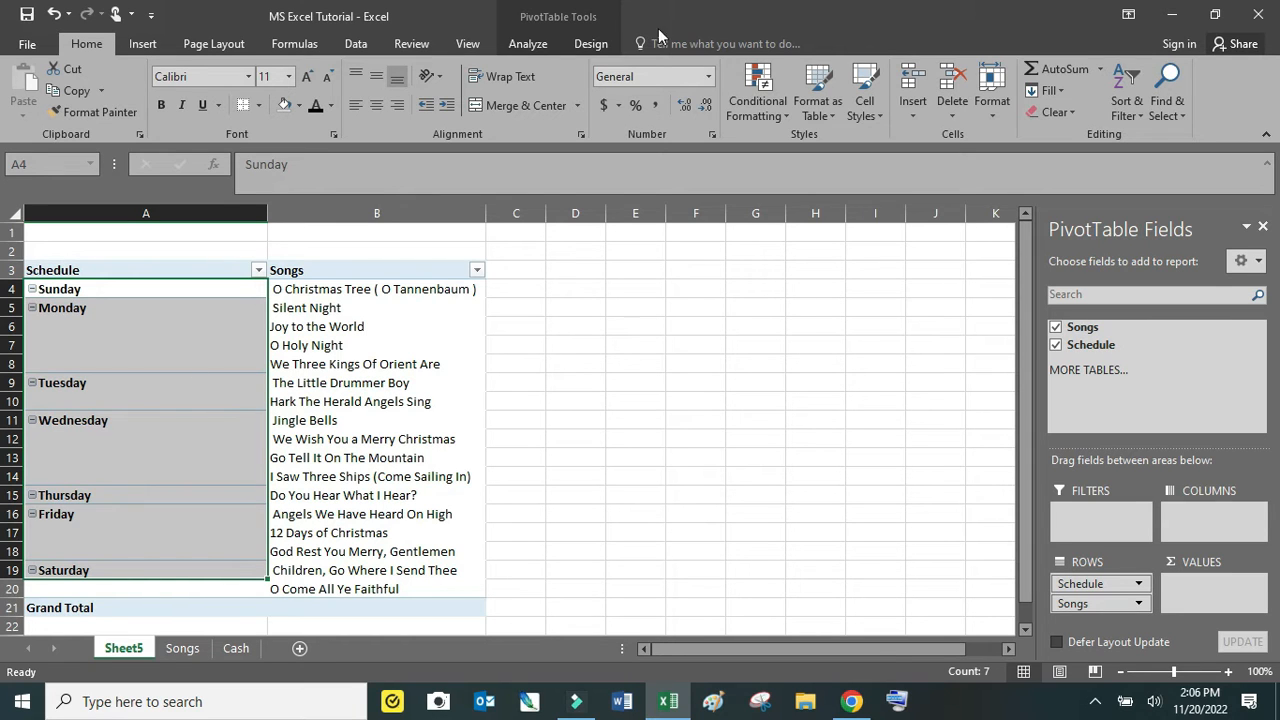
click(591, 43)
click(328, 326)
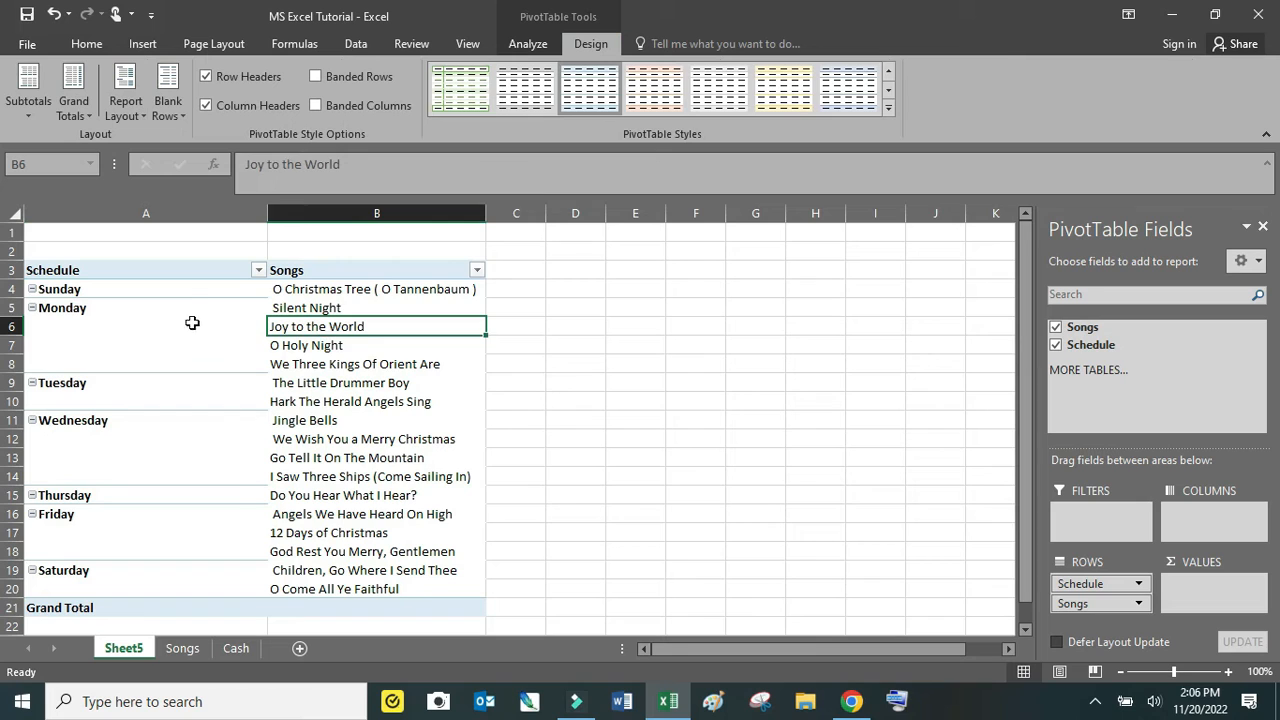
drag(180, 290, 348, 535)
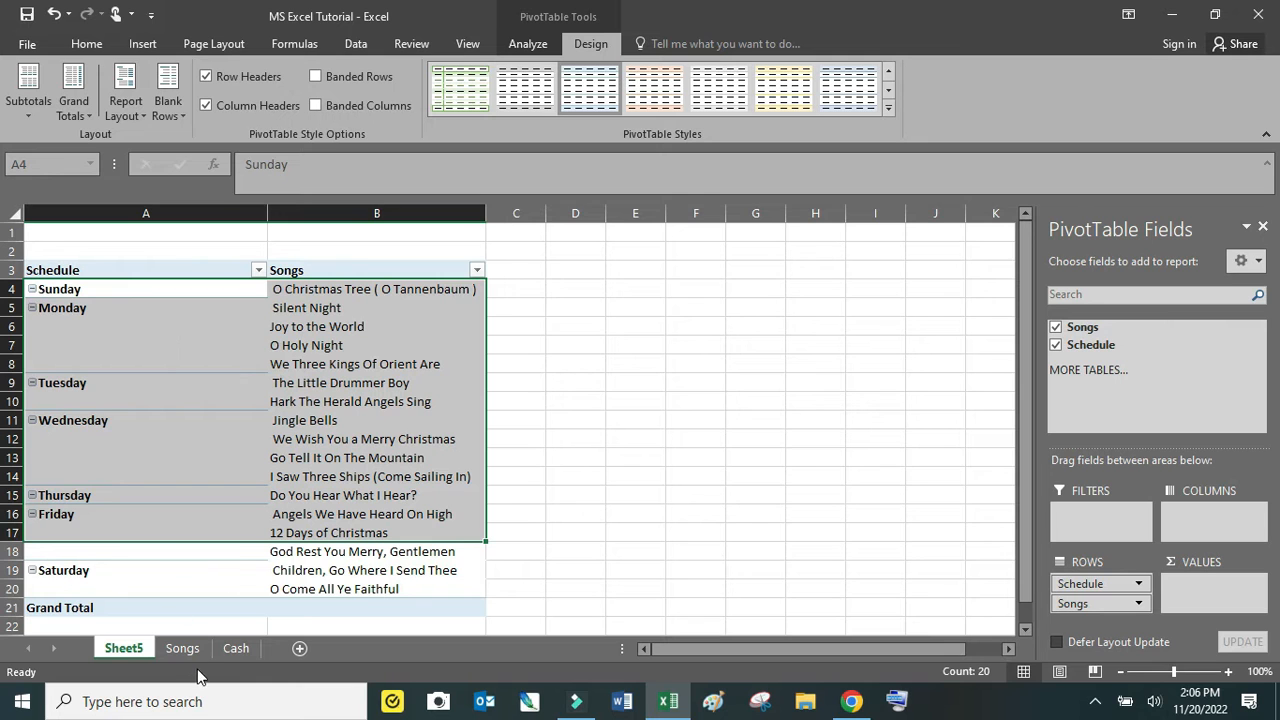
- Switch to the Cash sheet and delete the empty row 2 beneath the headers
click(363, 401)
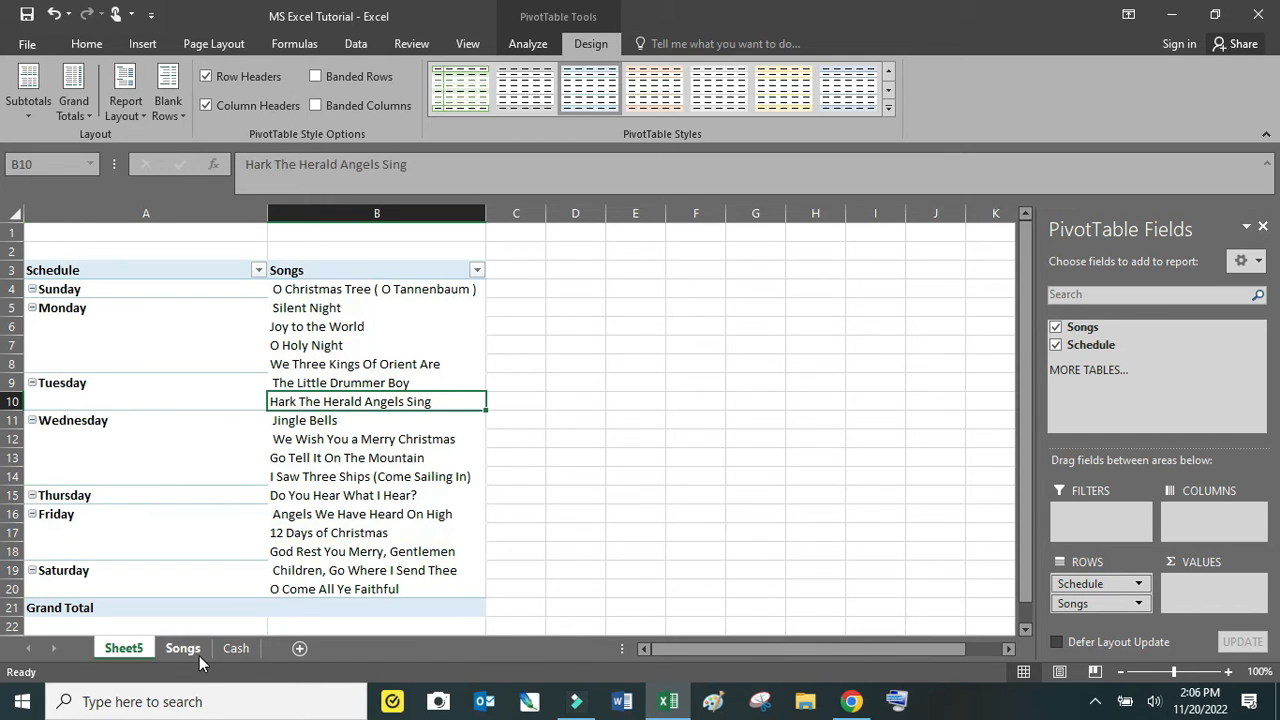
key(ctrl+Page_Down)
key(ctrl+Page_Down)
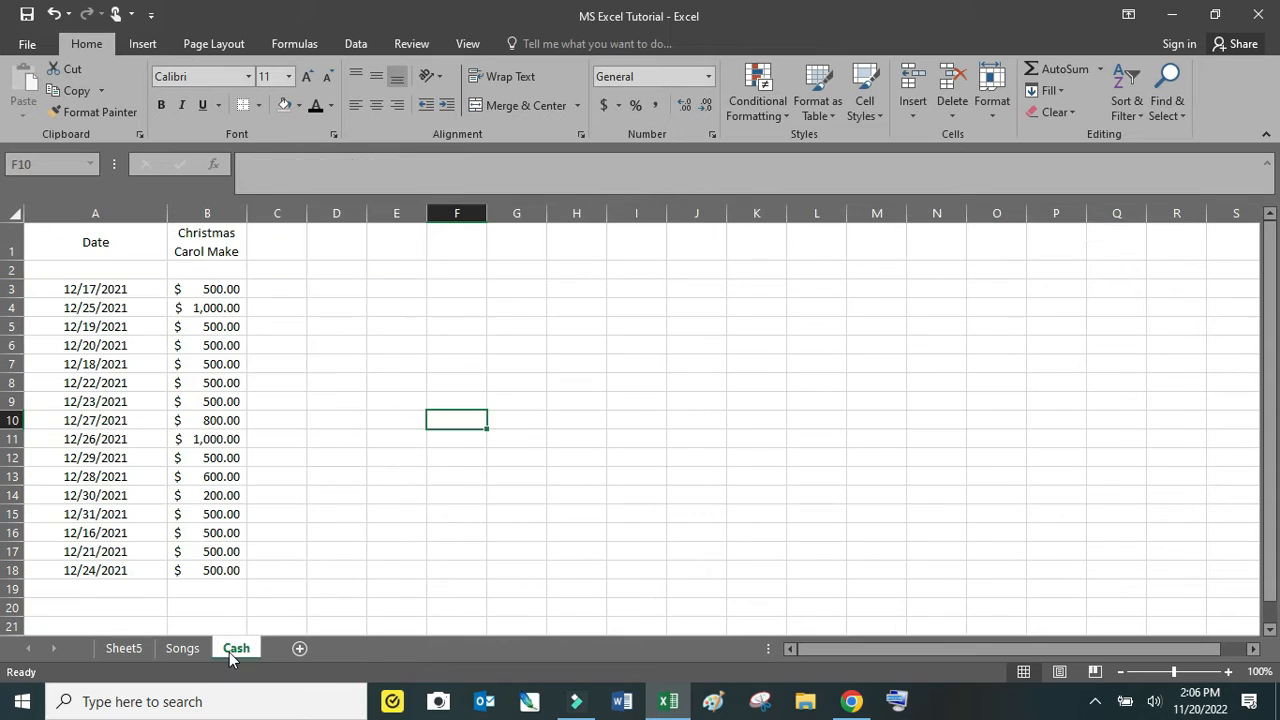
click(508, 371)
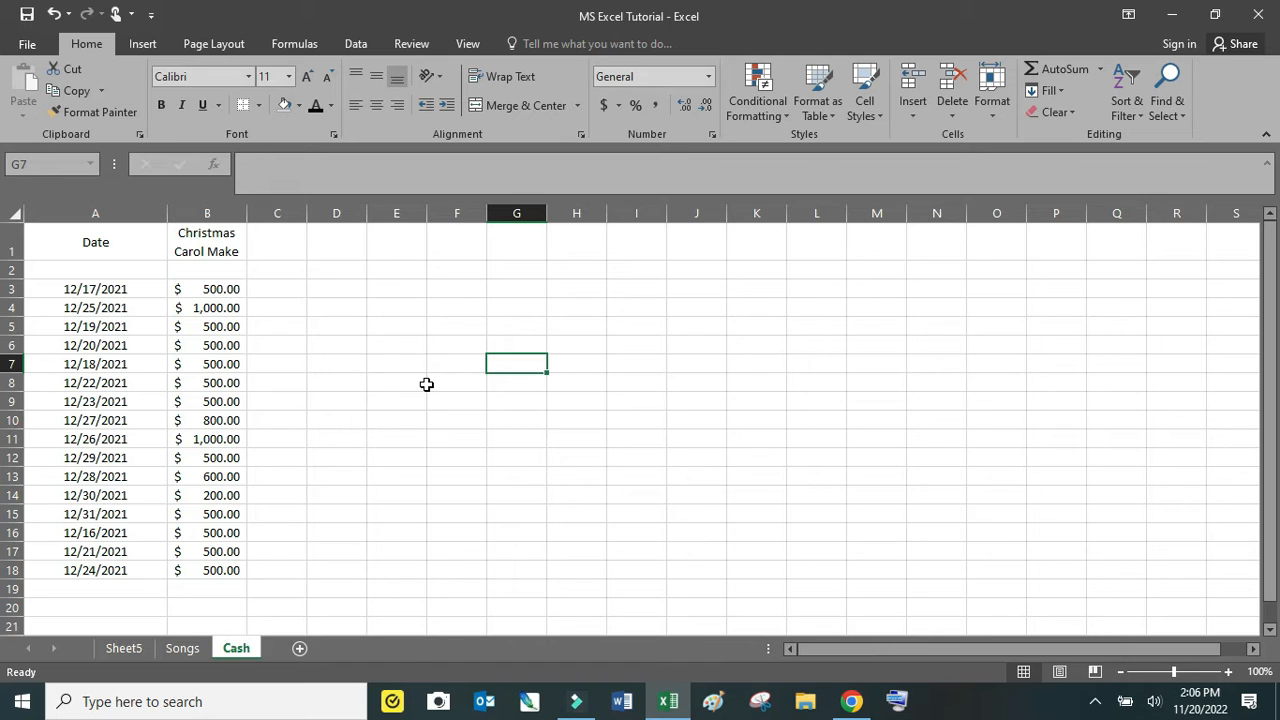
click(54, 272)
click(16, 270)
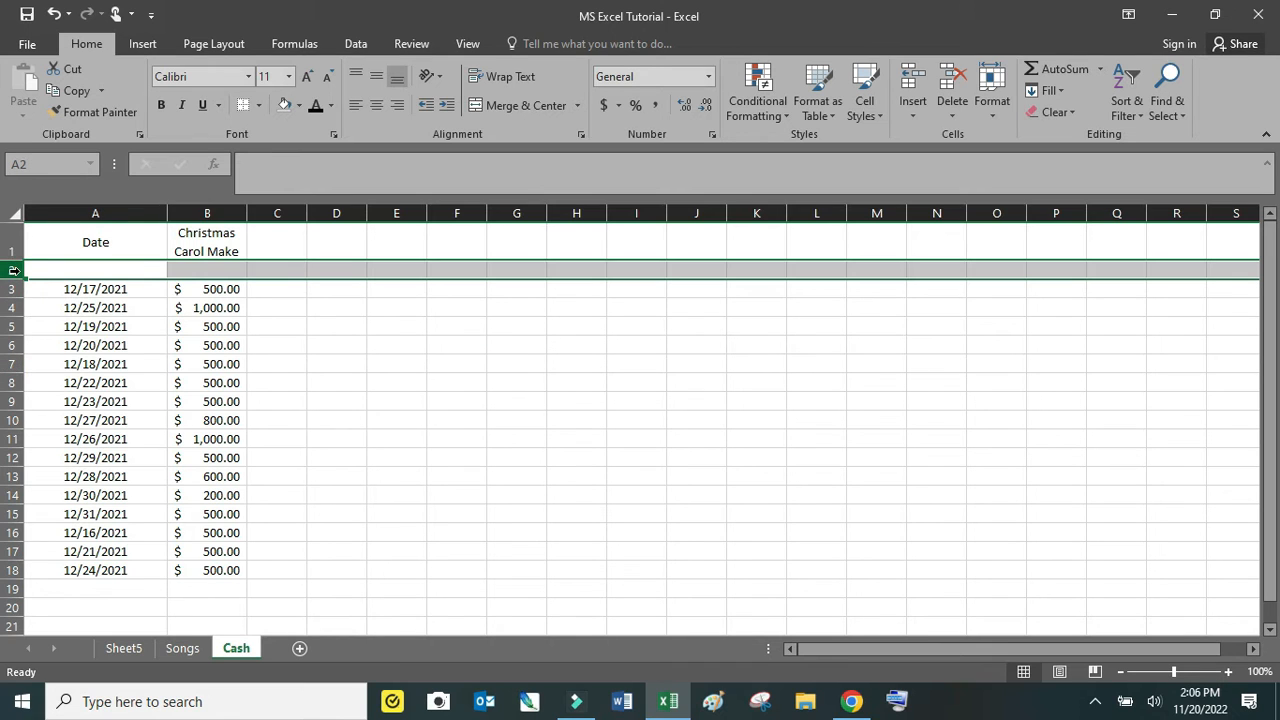
right_click(14, 270)
click(62, 423)
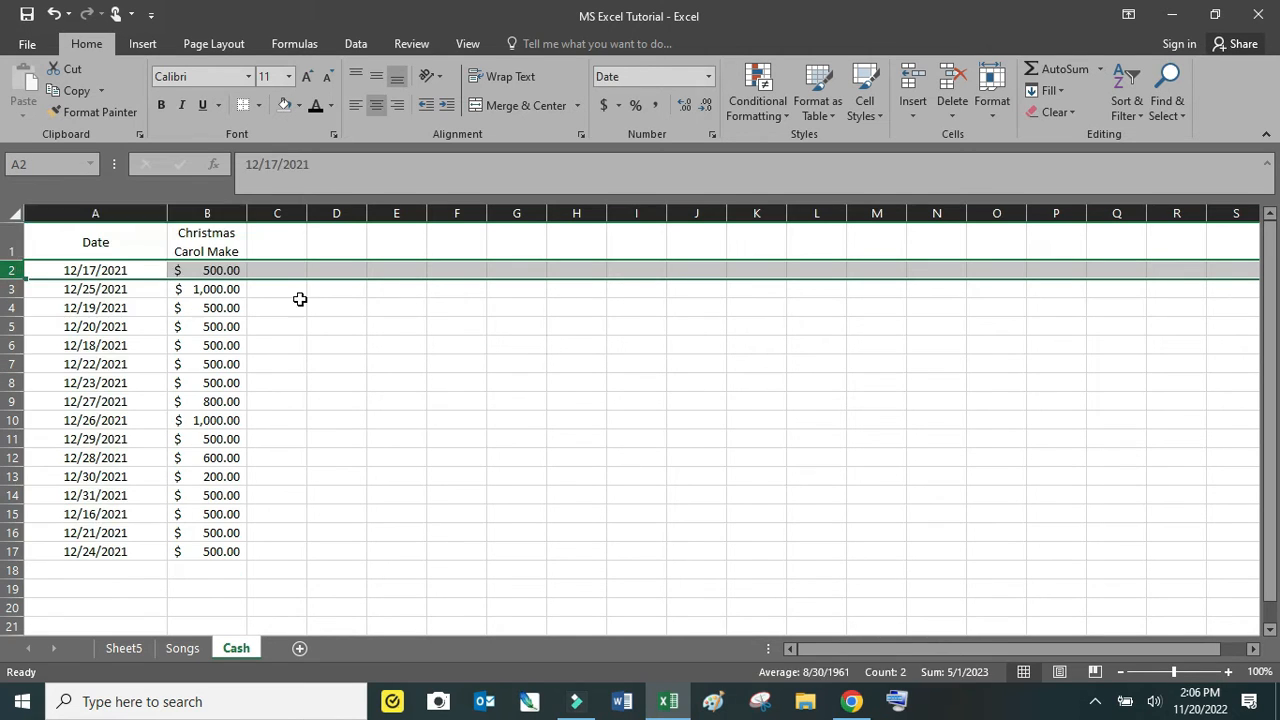
click(300, 299)
- Create a PivotTable from Cash!A1:B17 and place it on the existing worksheet at Cash!F1
drag(100, 240, 196, 545)
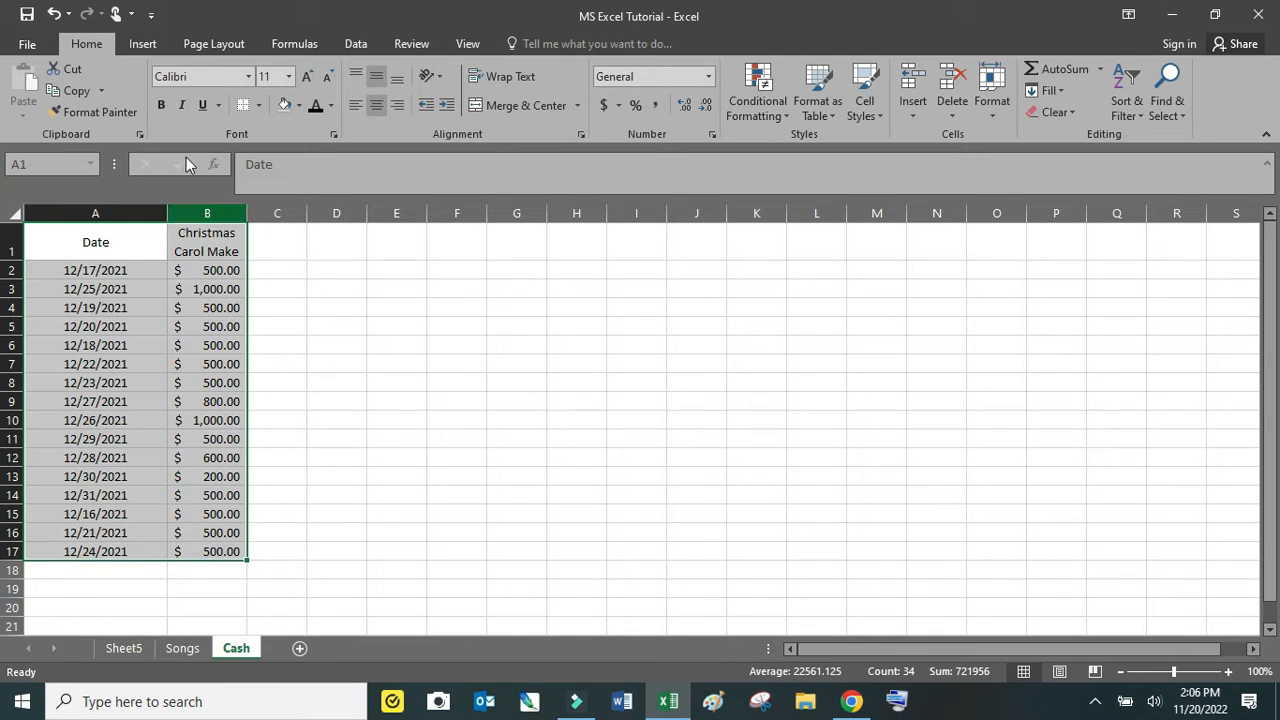
click(143, 45)
click(28, 107)
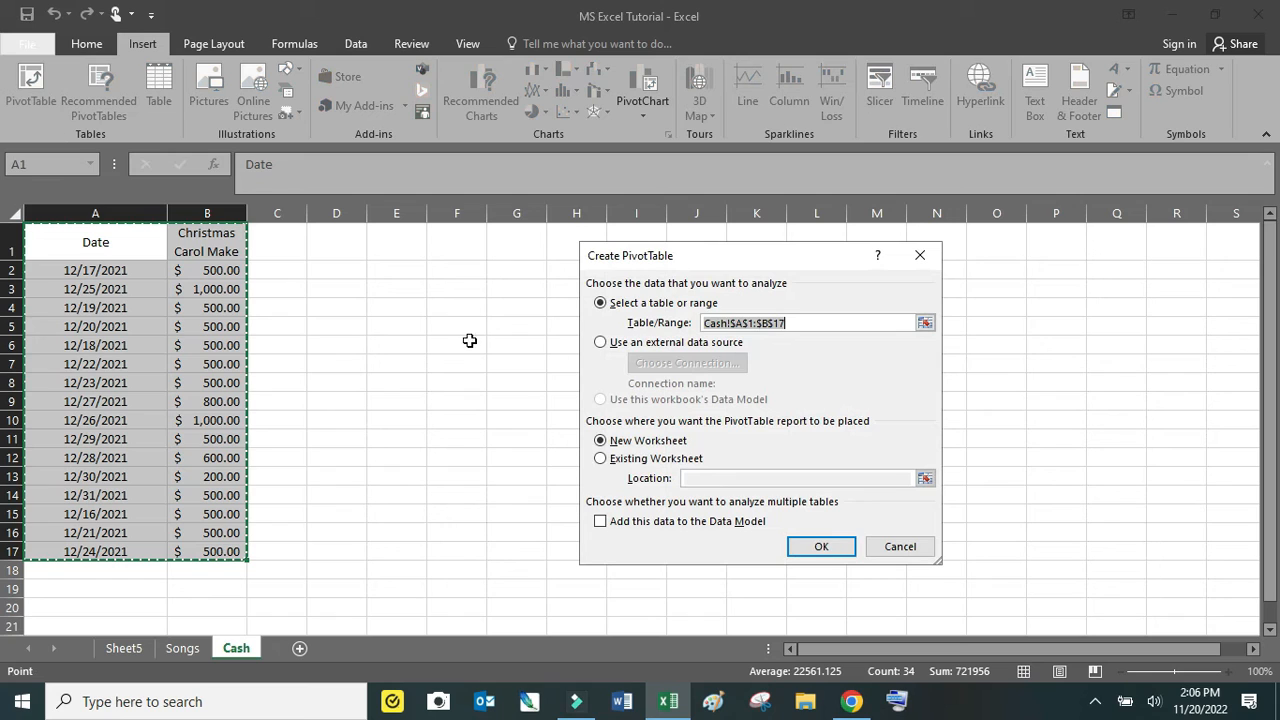
click(624, 462)
click(740, 478)
click(471, 259)
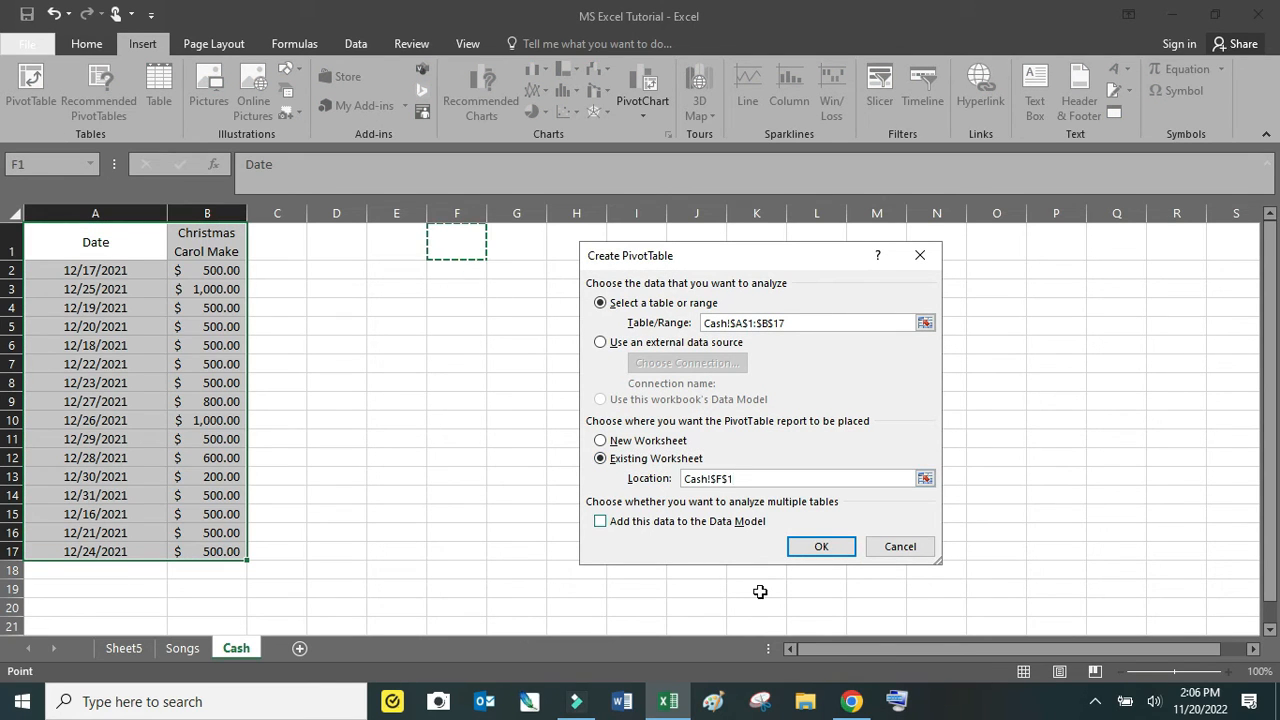
click(814, 548)
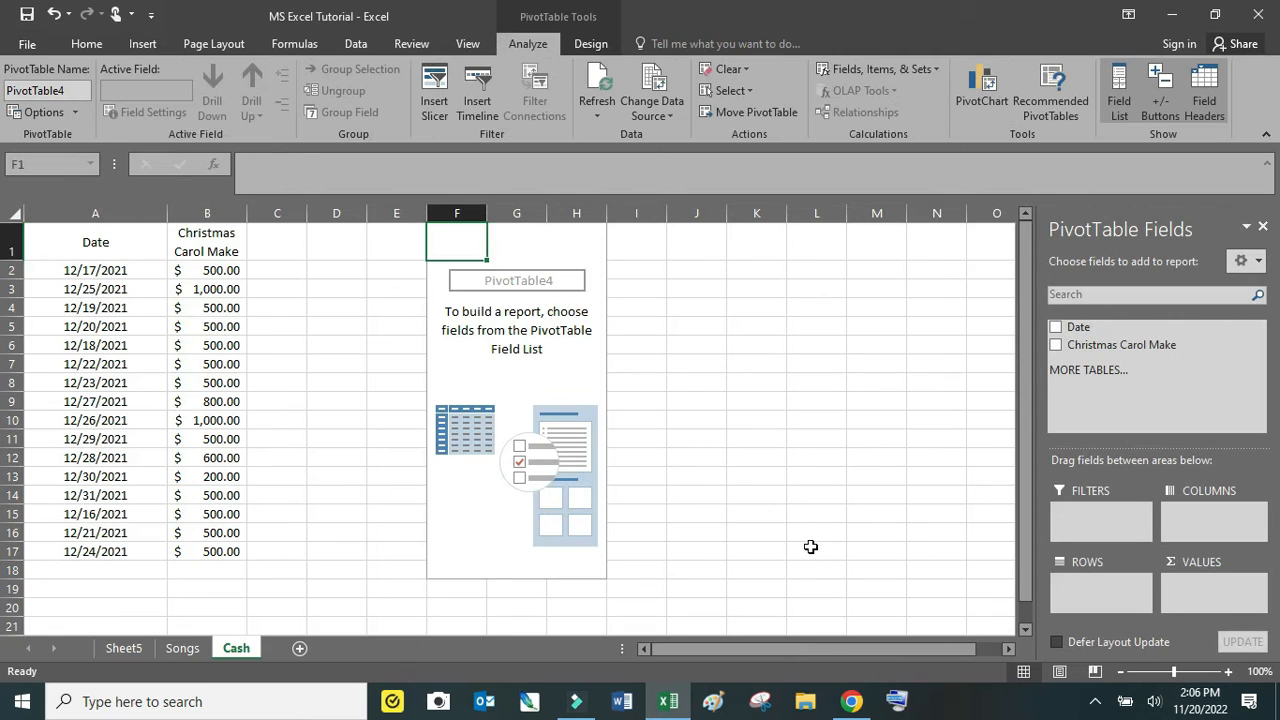
- Add Date to the PivotTable's columns area and Christmas Carol Make to its values area
click(517, 361)
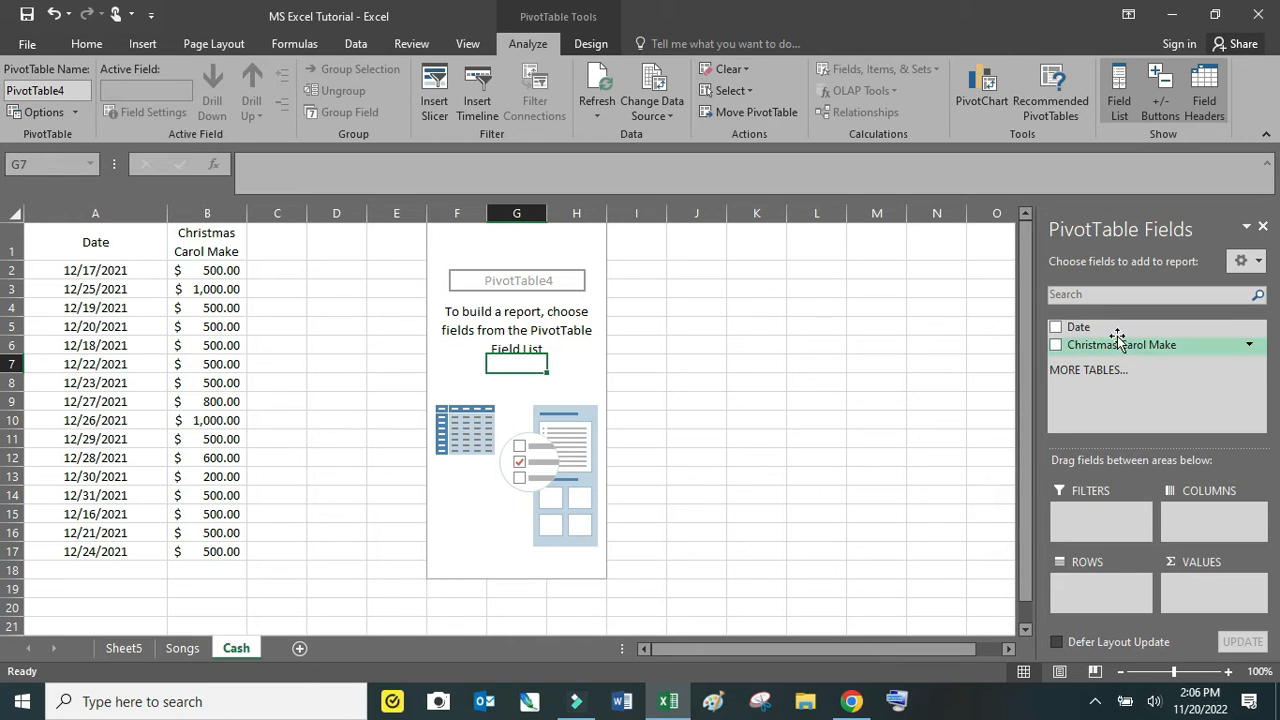
drag(1105, 330, 1210, 518)
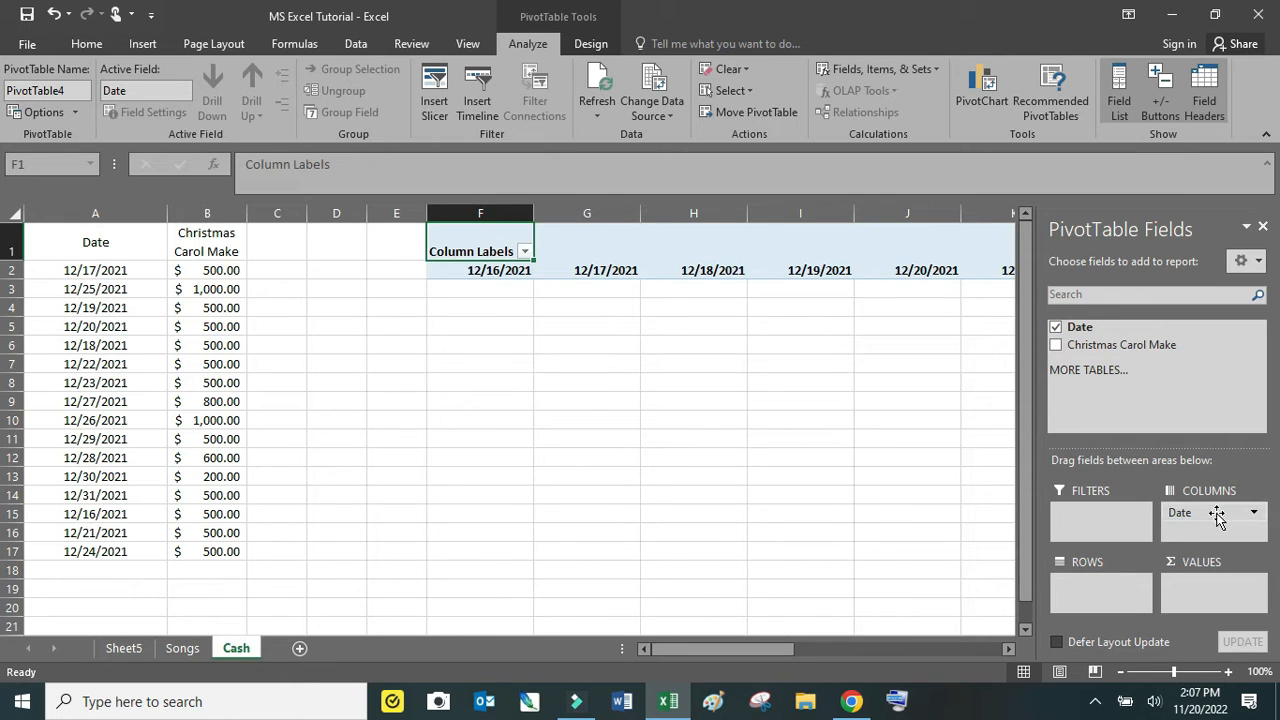
drag(1124, 345, 1093, 413)
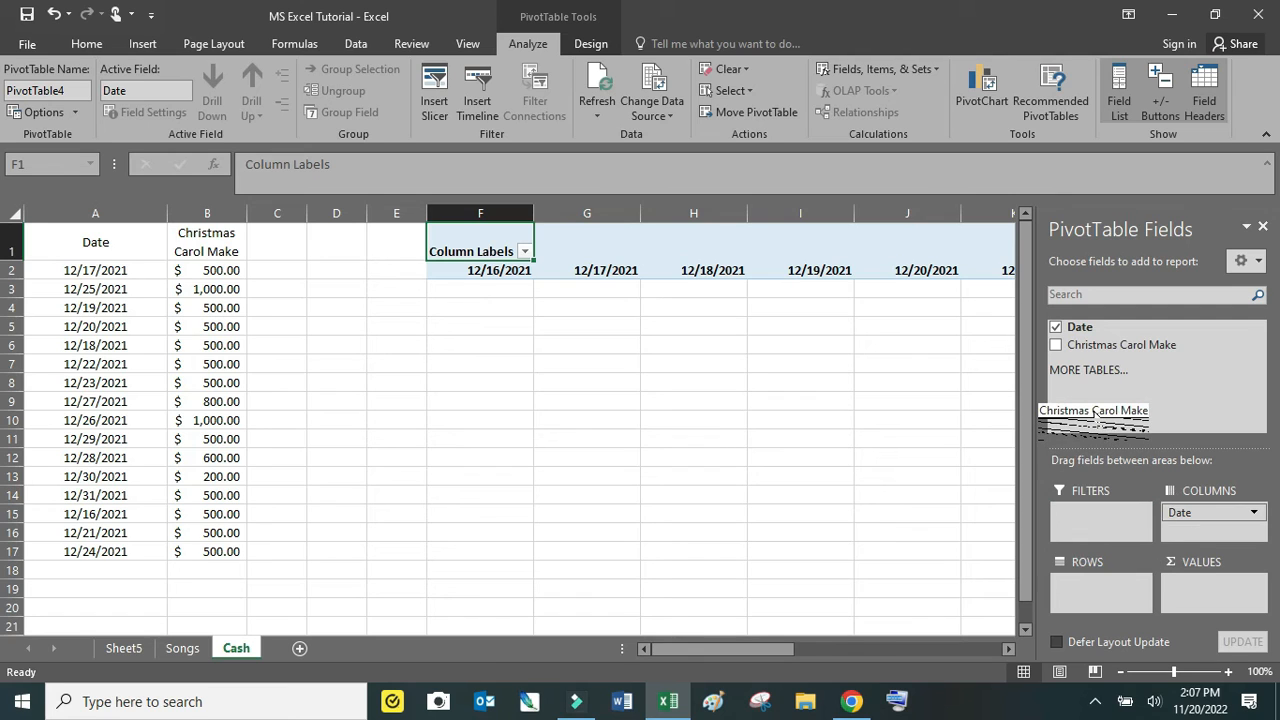
drag(1093, 413, 1197, 588)
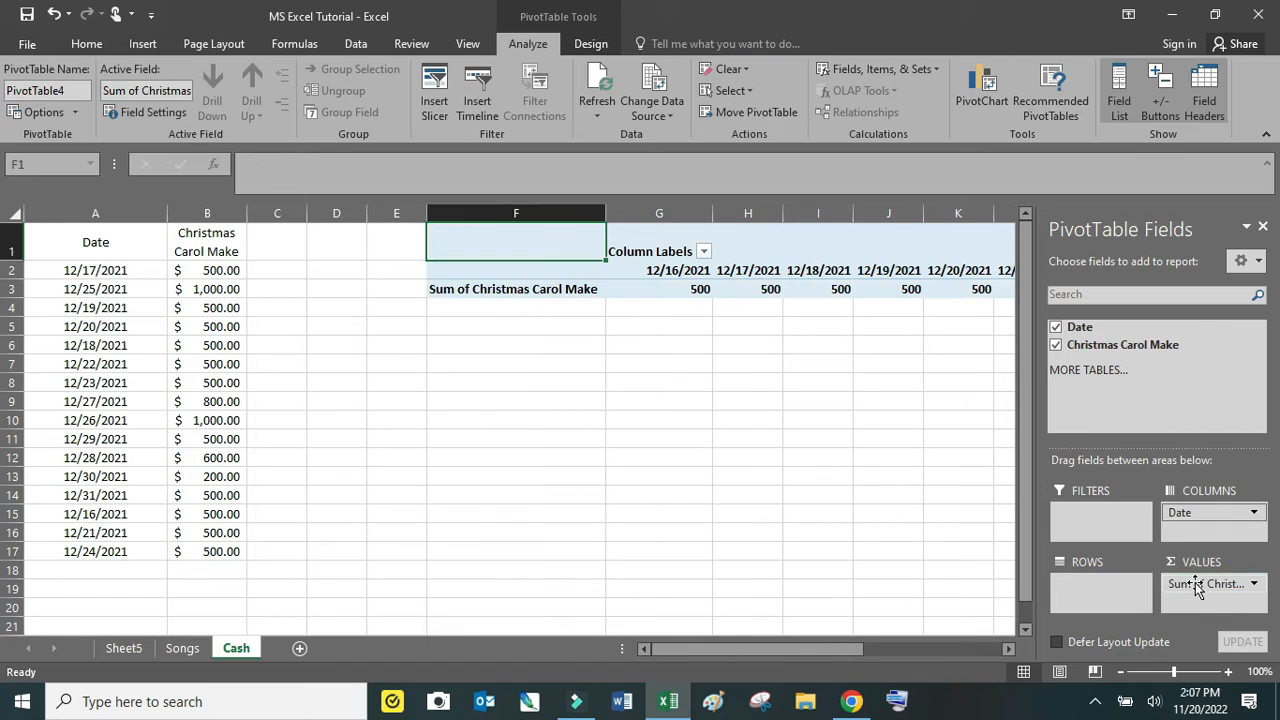
- Close the field list and review the PivotTable's dates and summed amounts, zooming the Cash sheet out to 85%
click(1262, 227)
drag(828, 652, 934, 655)
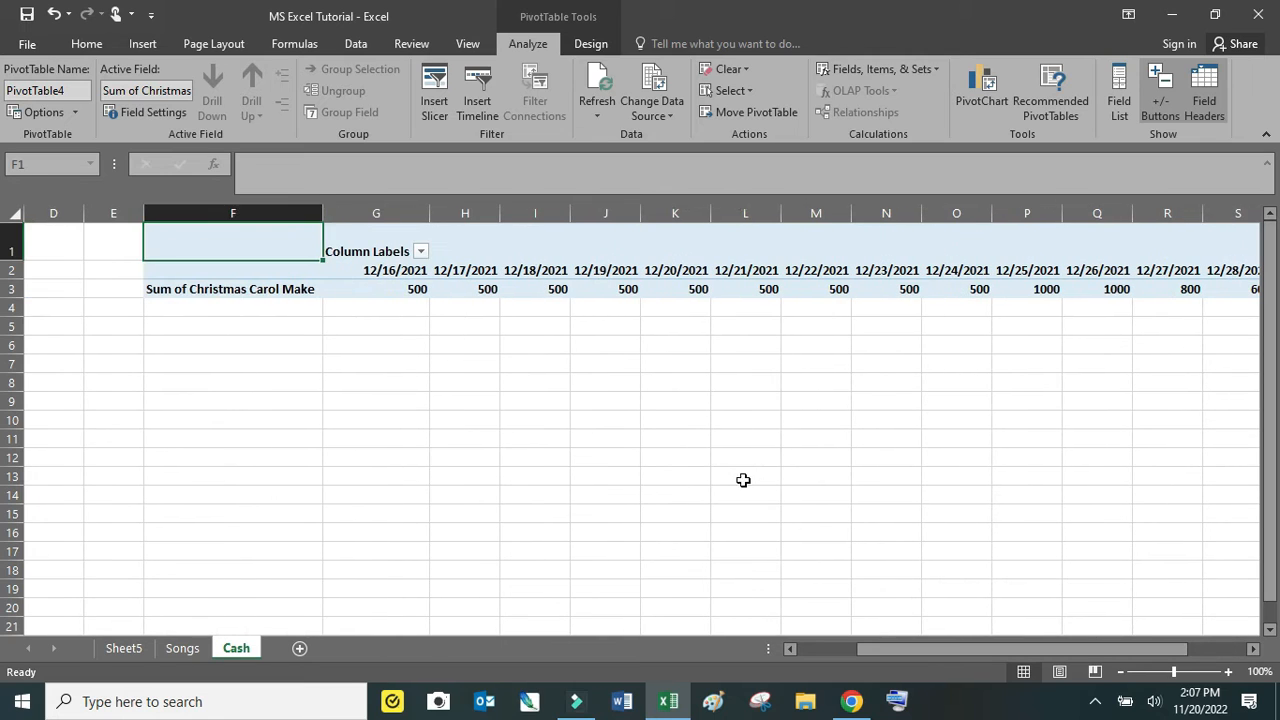
click(714, 457)
scroll(713, 457, down, 1)
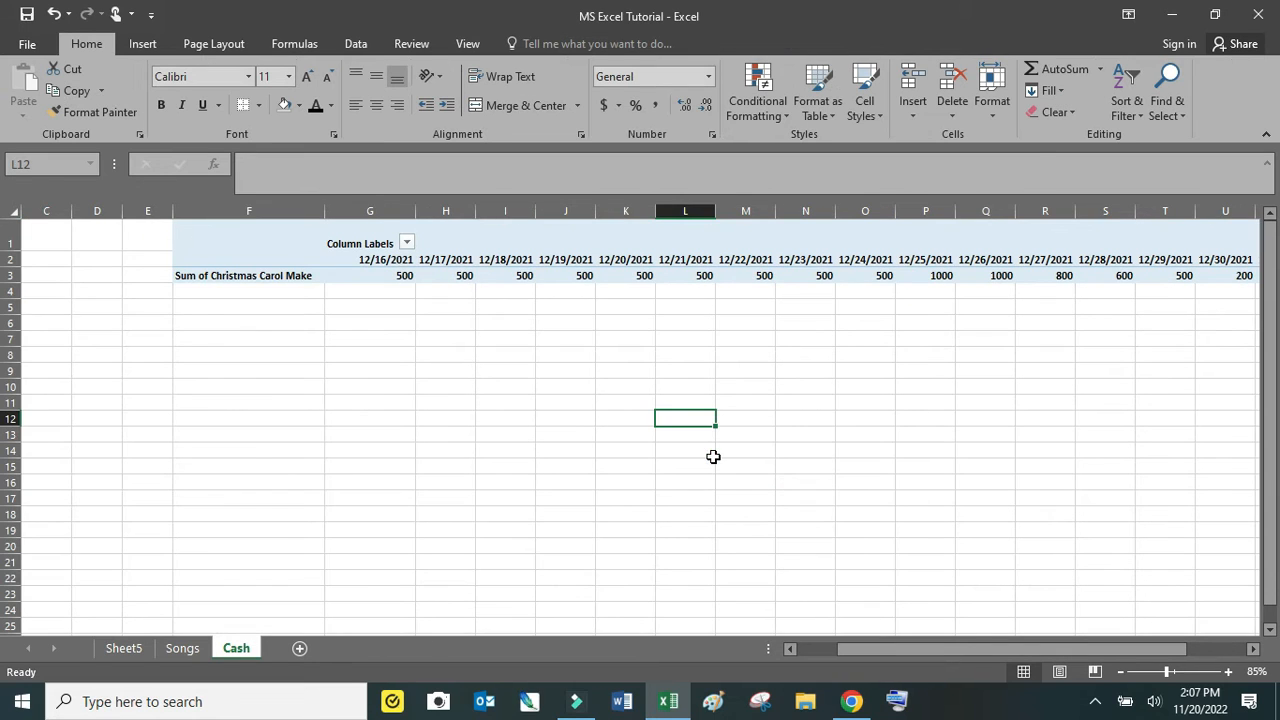
click(539, 404)
drag(371, 261, 1243, 295)
- Sort the source data in columns A and B of the Cash sheet by date, from oldest to newest
drag(1148, 651, 822, 654)
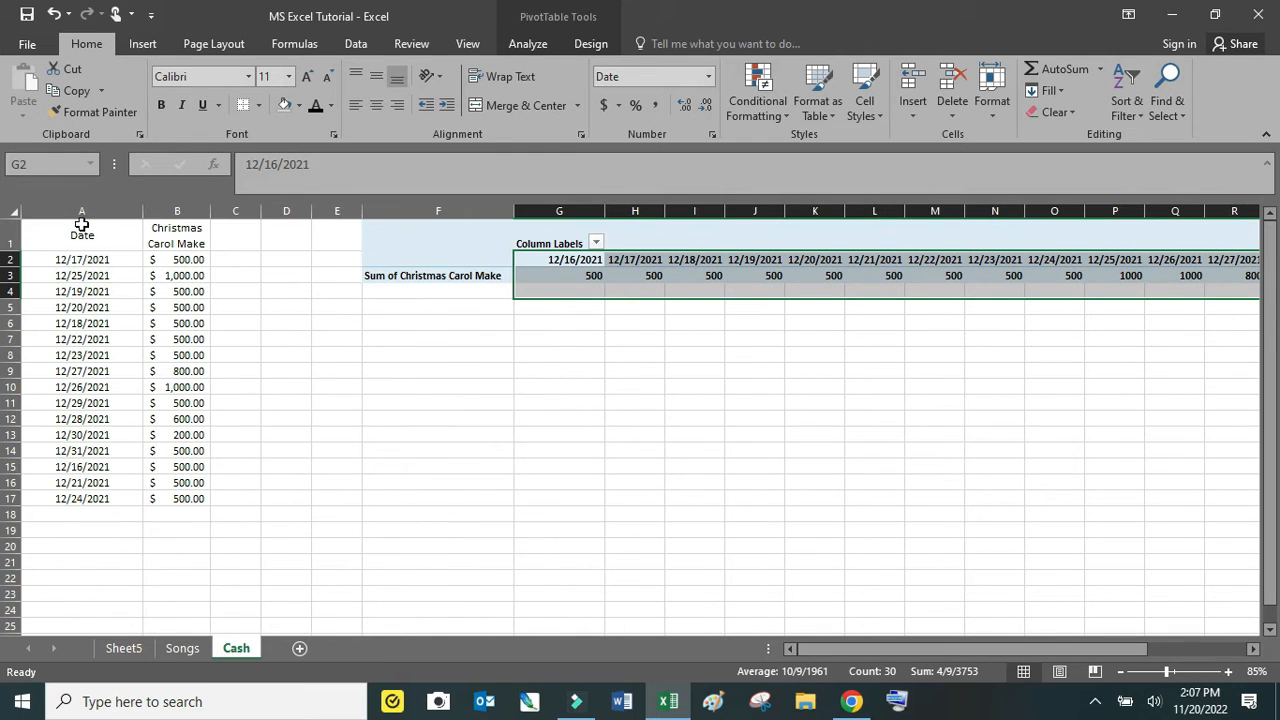
click(76, 254)
click(93, 217)
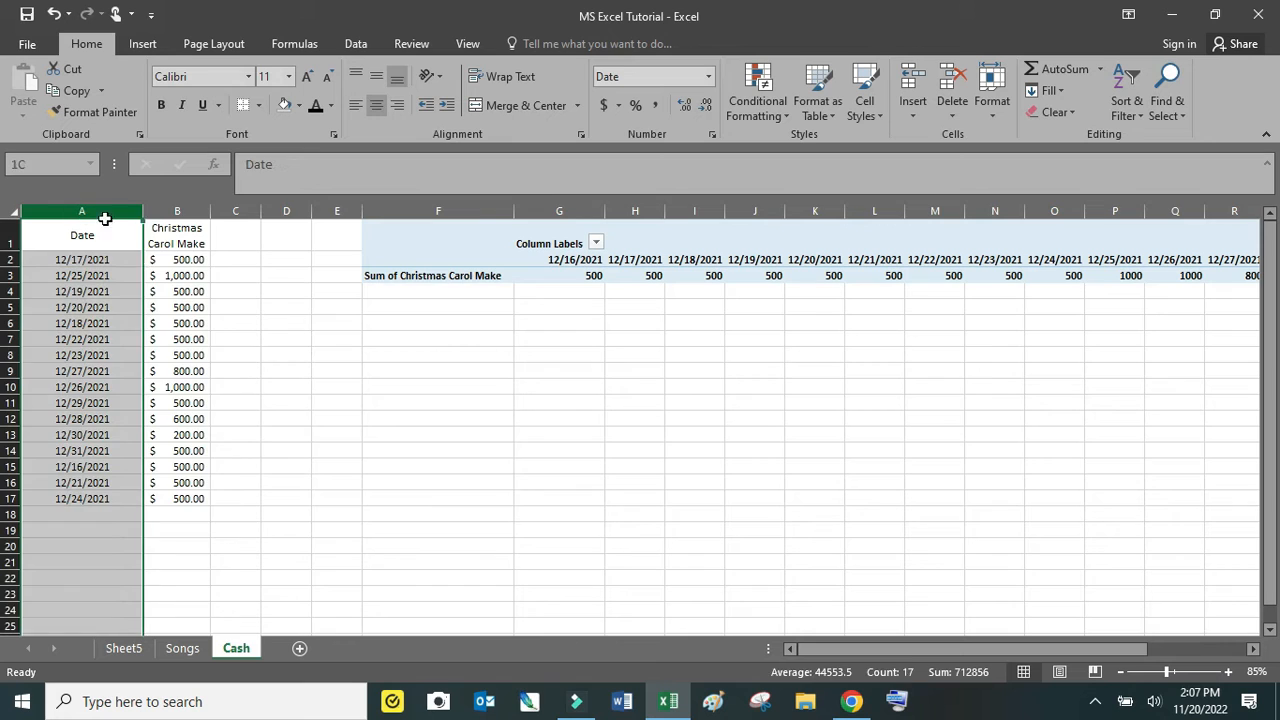
drag(93, 217, 177, 217)
click(1128, 105)
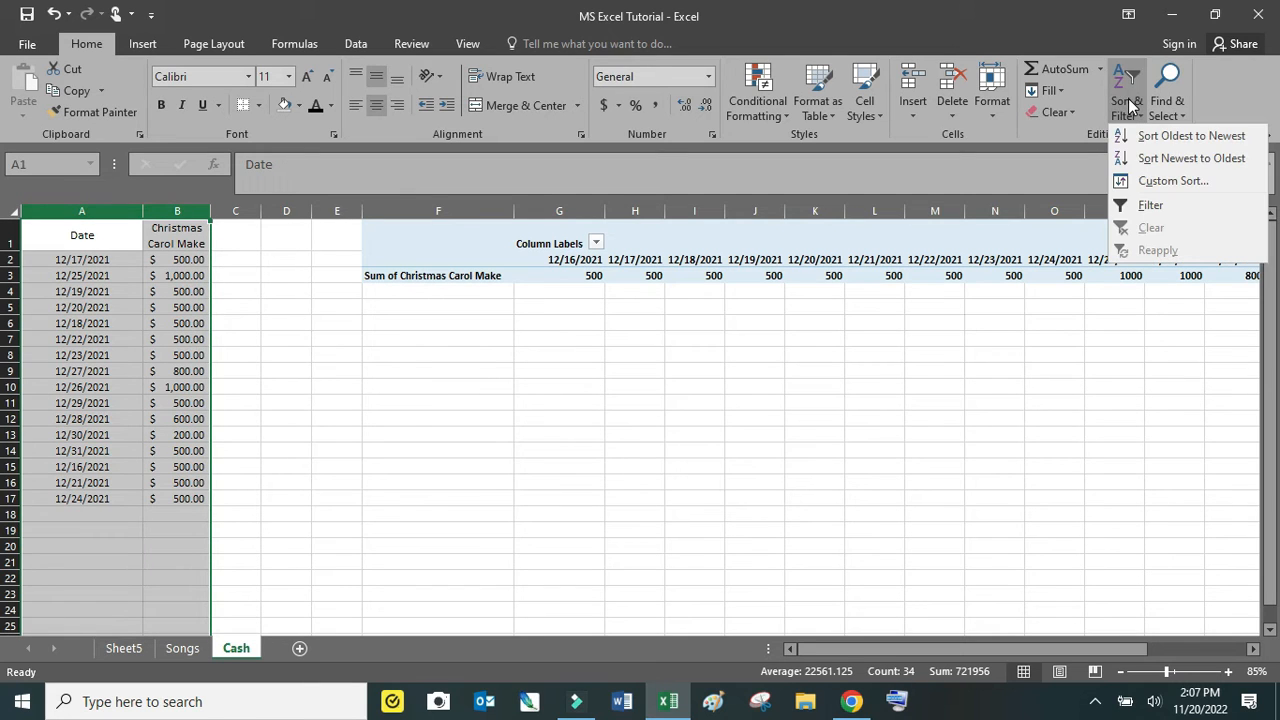
click(1190, 136)
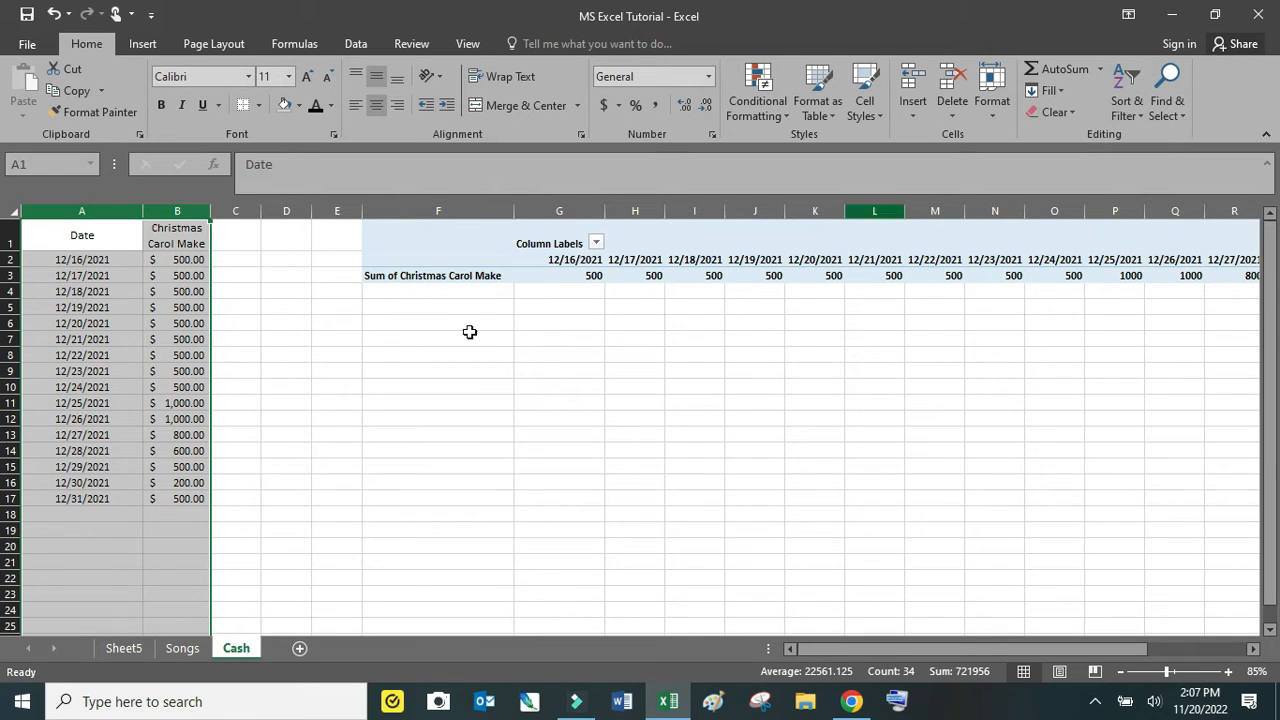
- Compare the sorted dates and amounts in columns A and B with the PivotTable's horizontal row of dates and sums
click(80, 372)
click(86, 264)
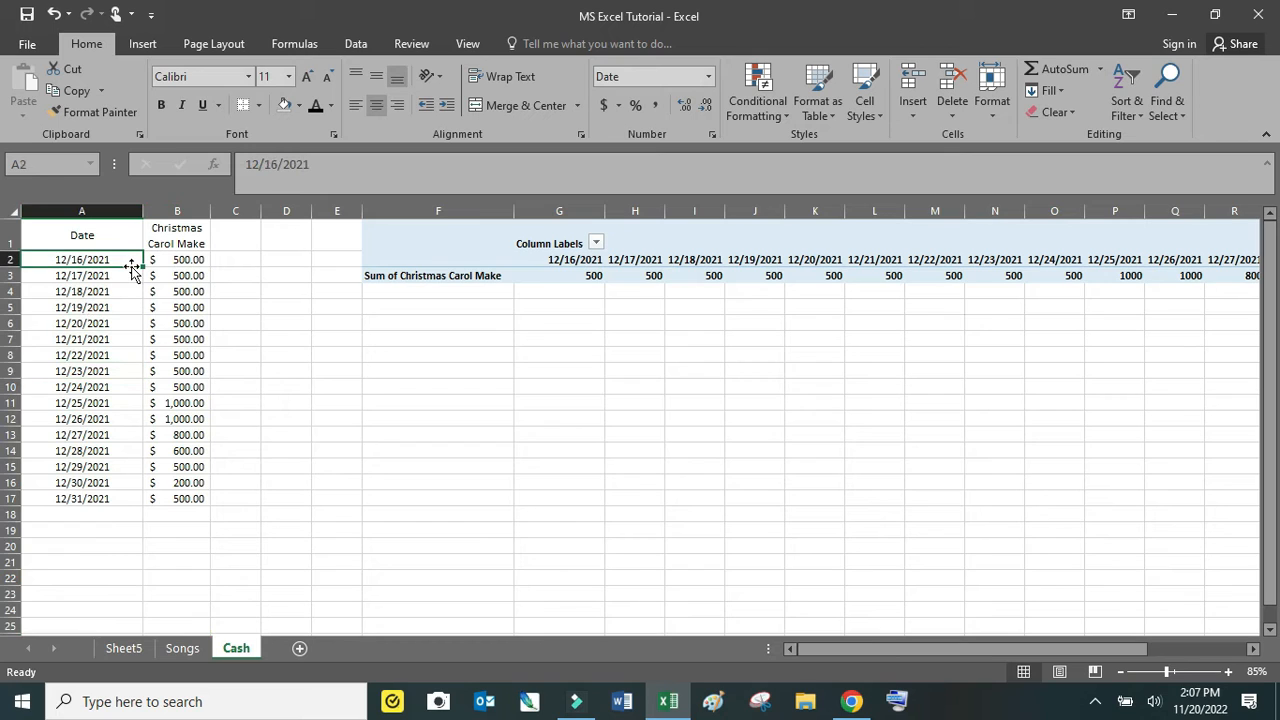
click(594, 276)
drag(697, 281, 1164, 281)
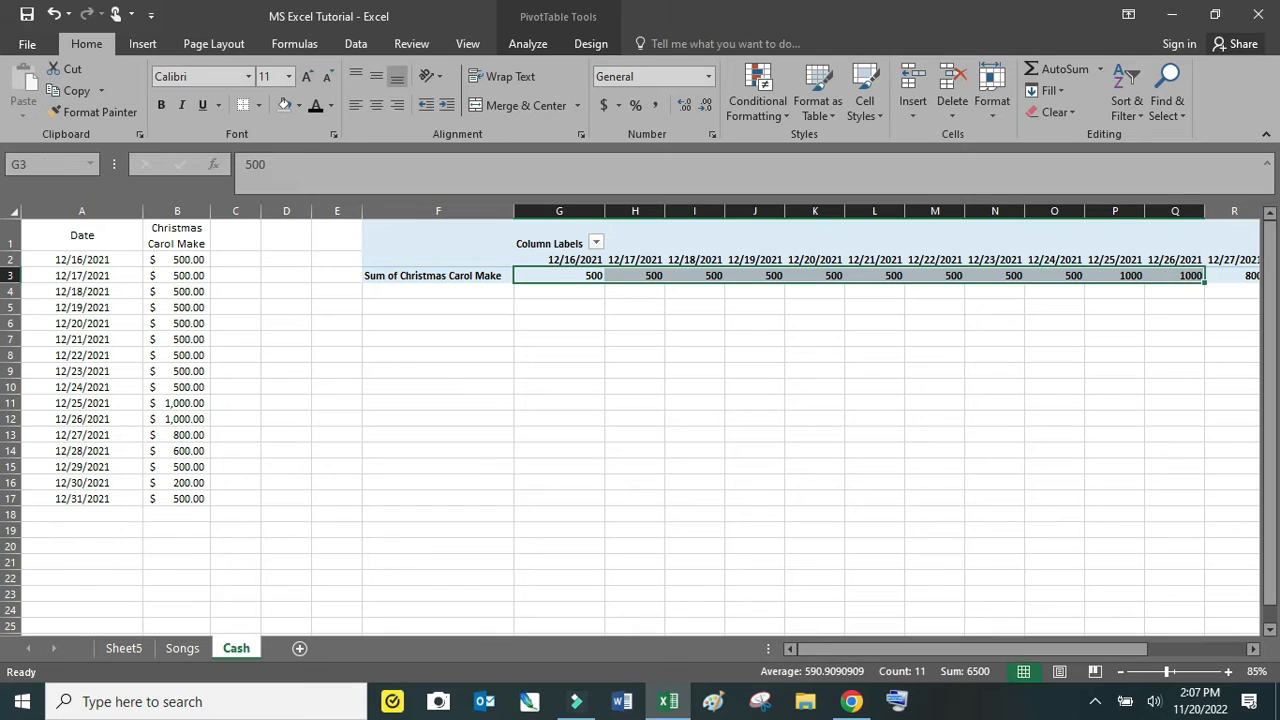
drag(1019, 655, 952, 658)
drag(76, 430, 185, 465)
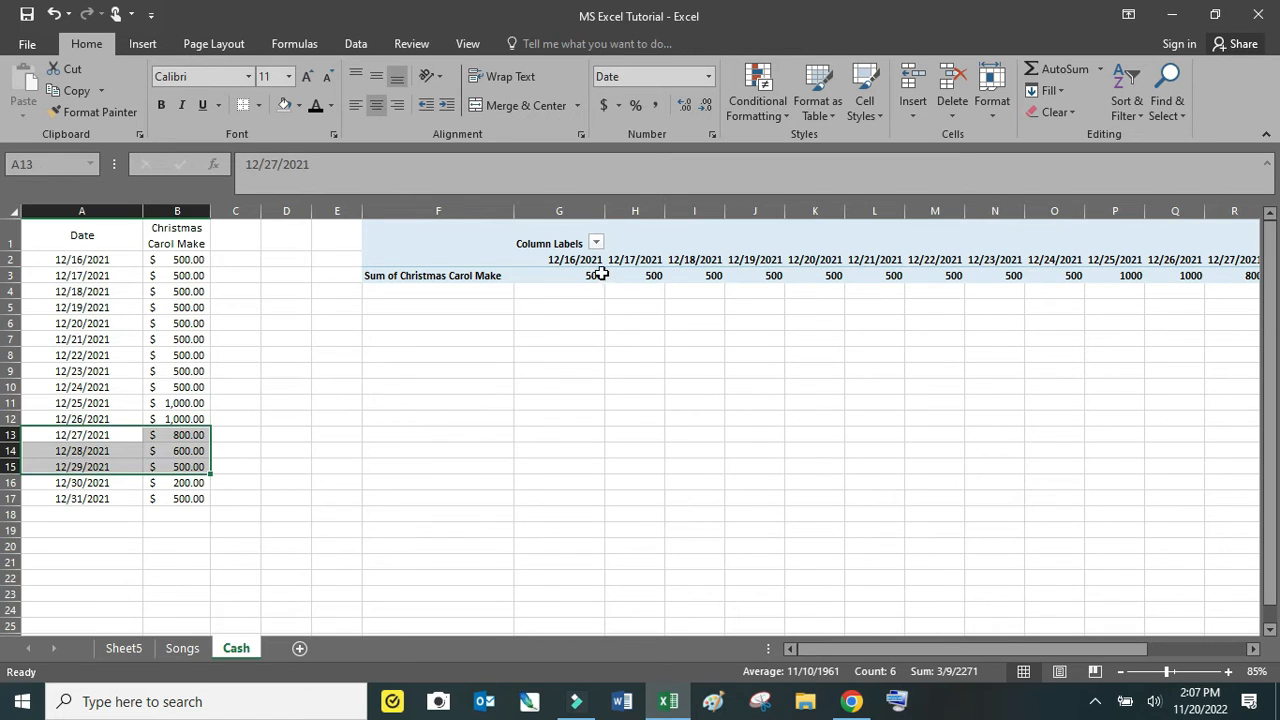
drag(592, 275, 1020, 270)
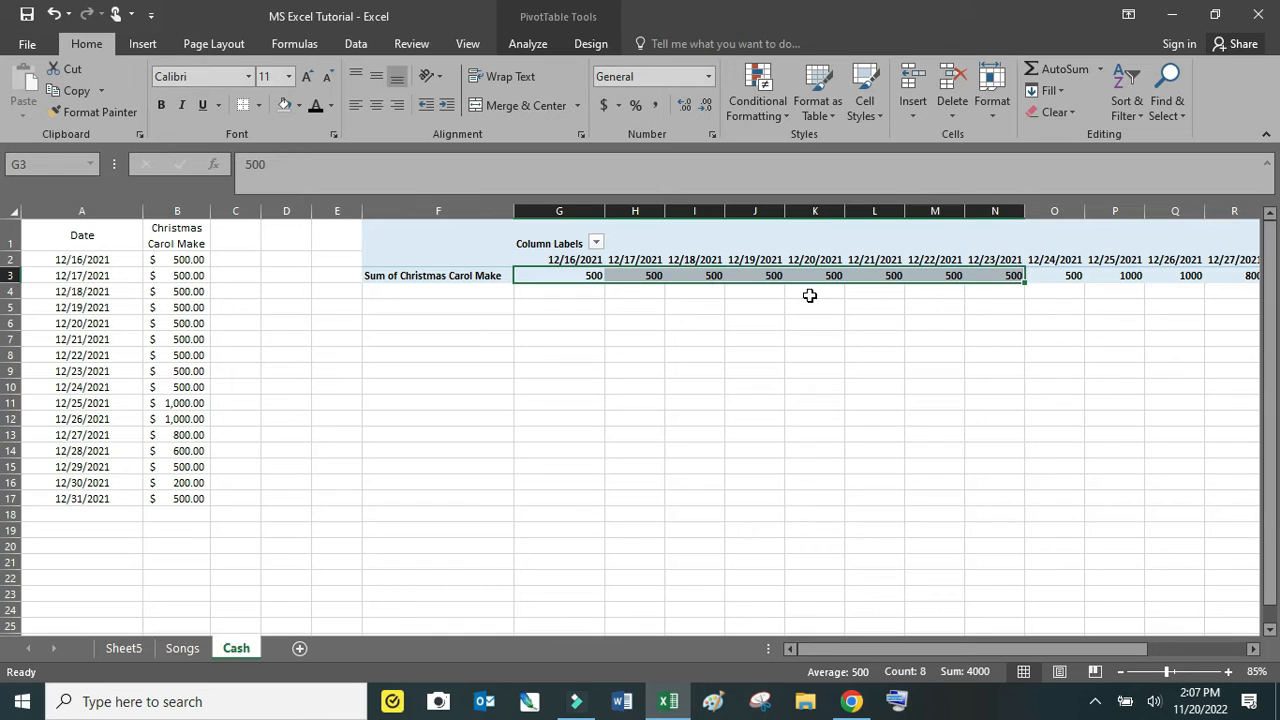
click(181, 311)
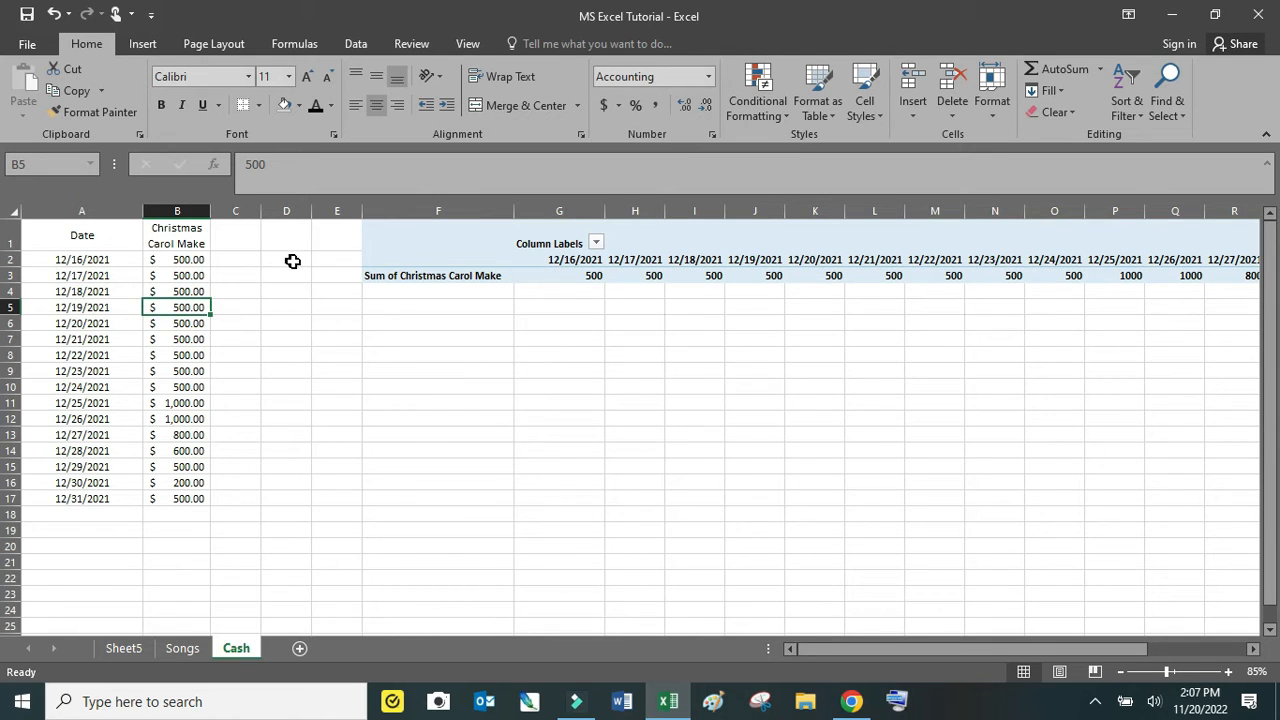
- Examine the last dates and the Grand Total column of the PivotTable on the Cash sheet
click(777, 259)
drag(987, 648, 1179, 627)
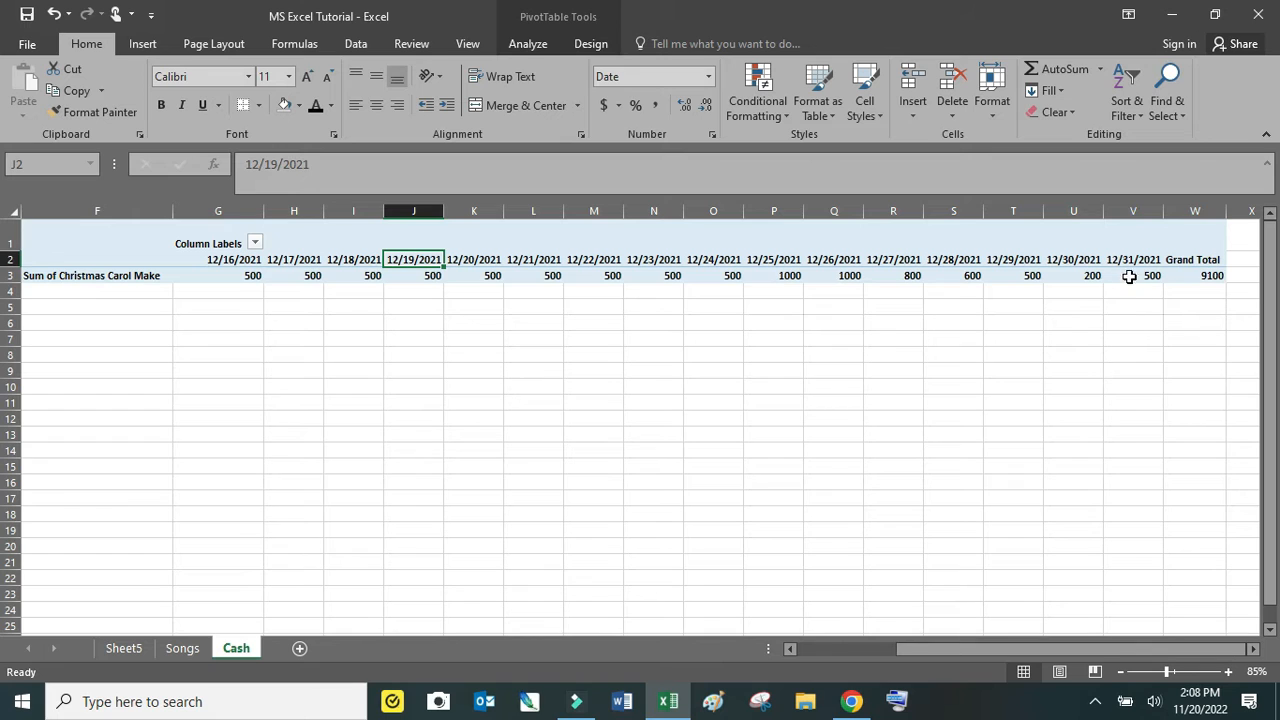
click(1190, 280)
drag(1109, 646, 858, 634)
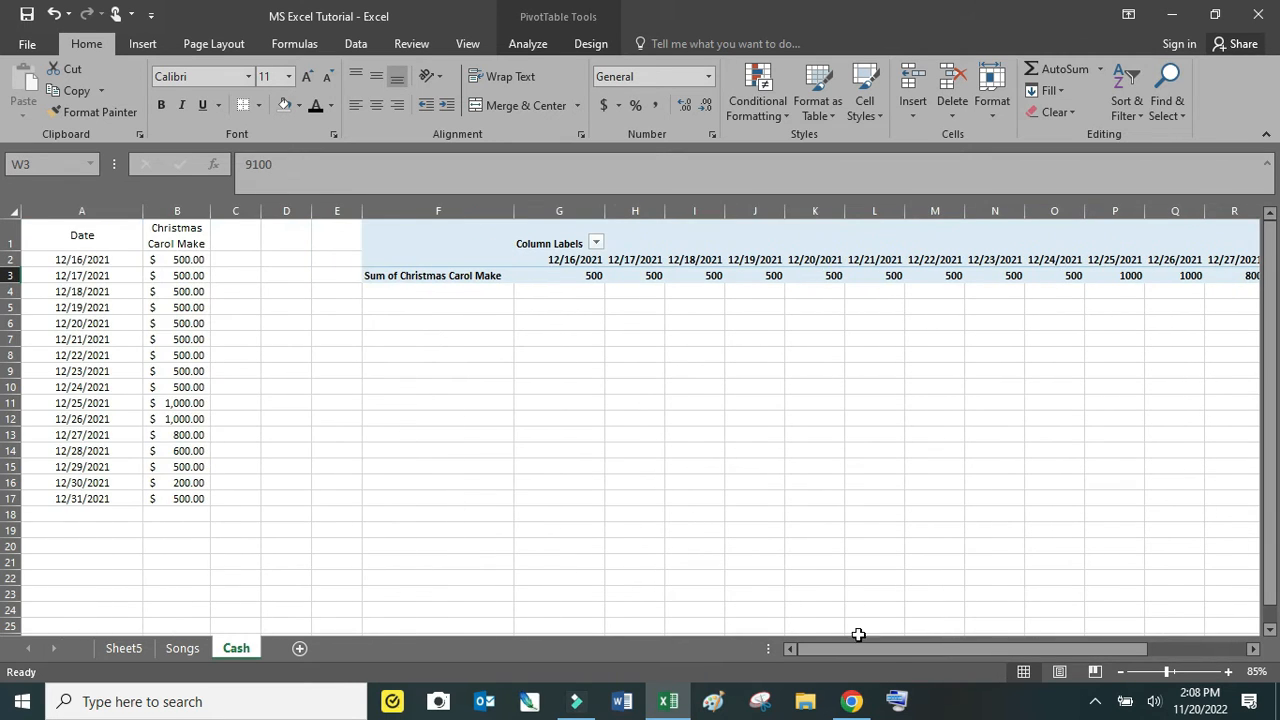
- Turn off the grand totals for both rows and columns in the Cash sheet's PivotTable
click(591, 44)
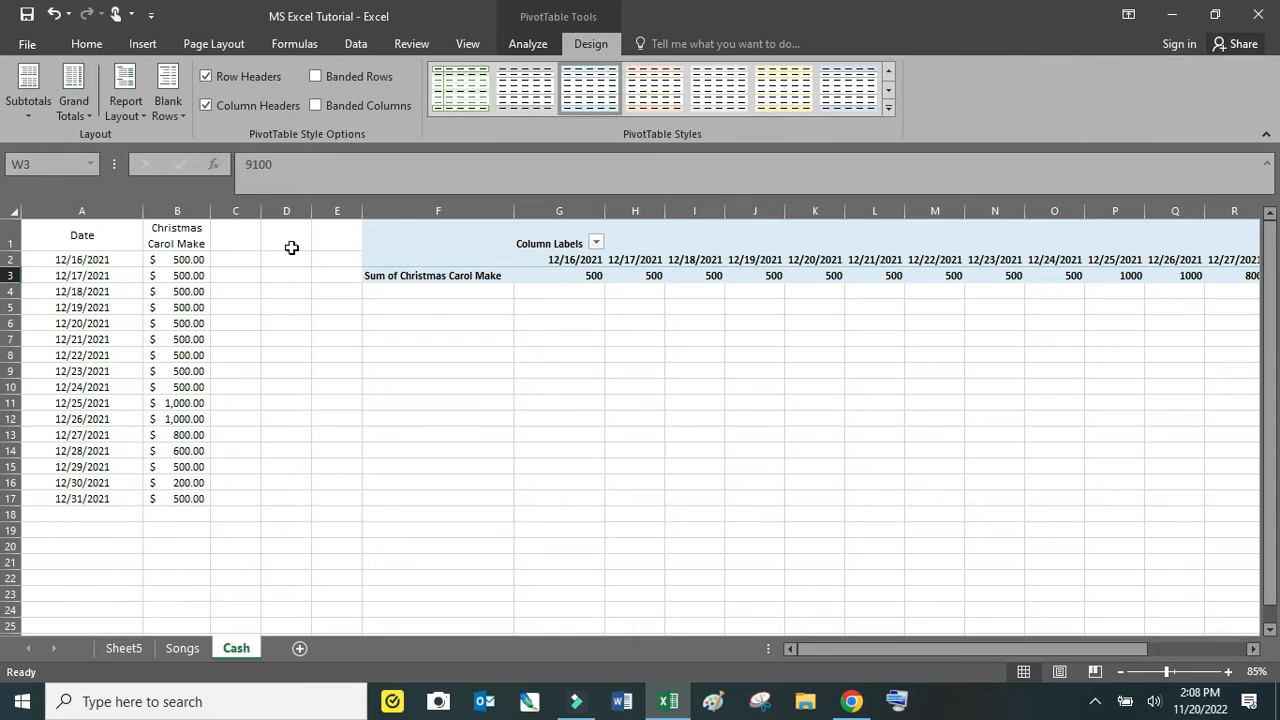
click(72, 110)
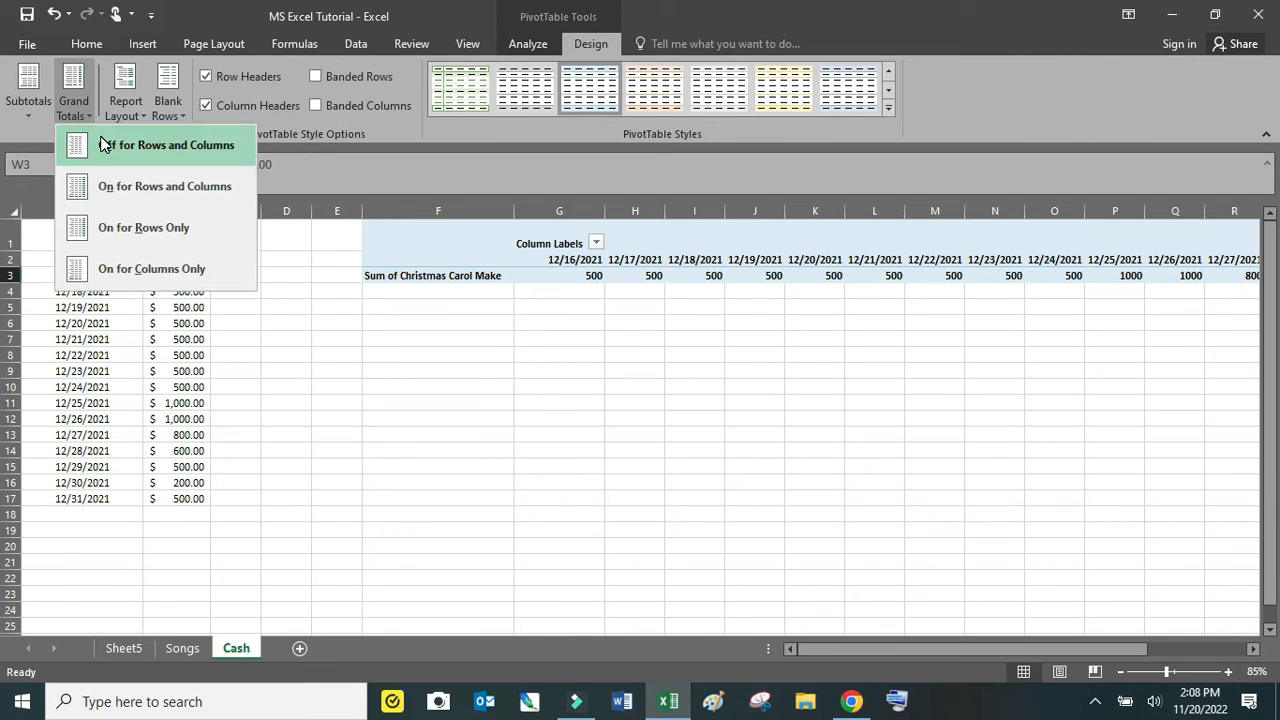
click(105, 145)
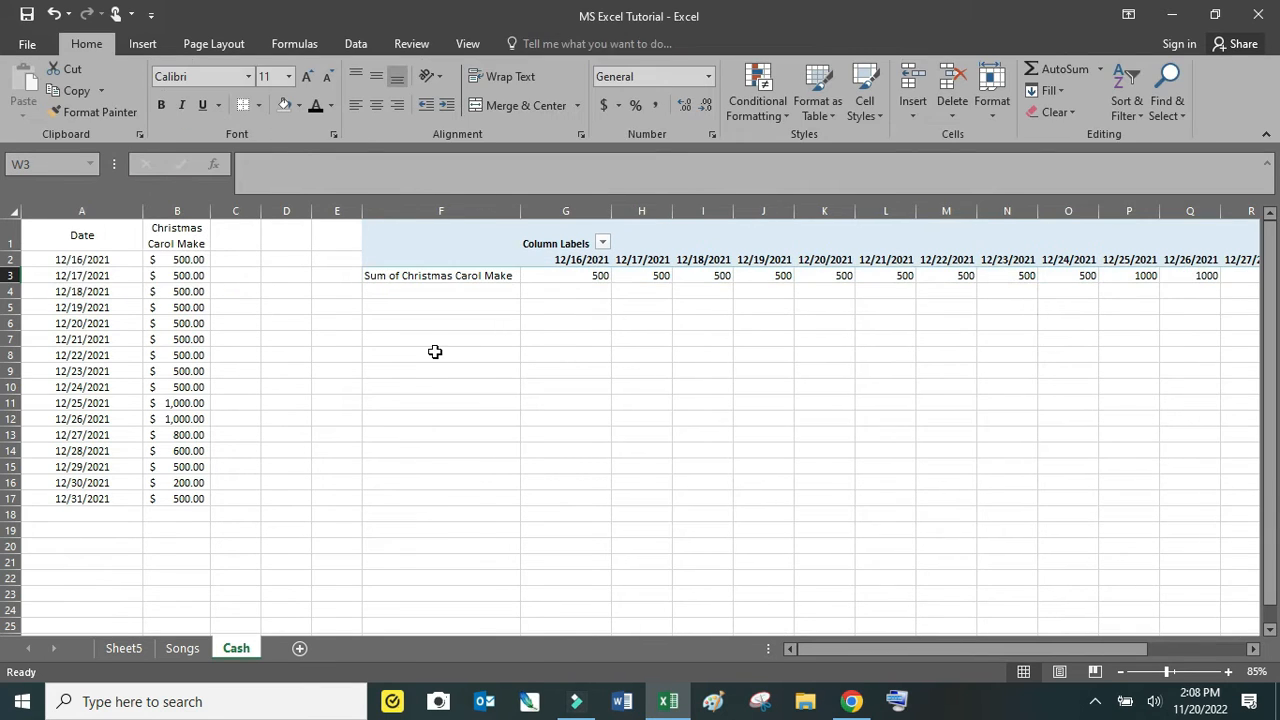
- Turn the PivotTable's grand totals back on for rows and columns
click(514, 276)
click(86, 100)
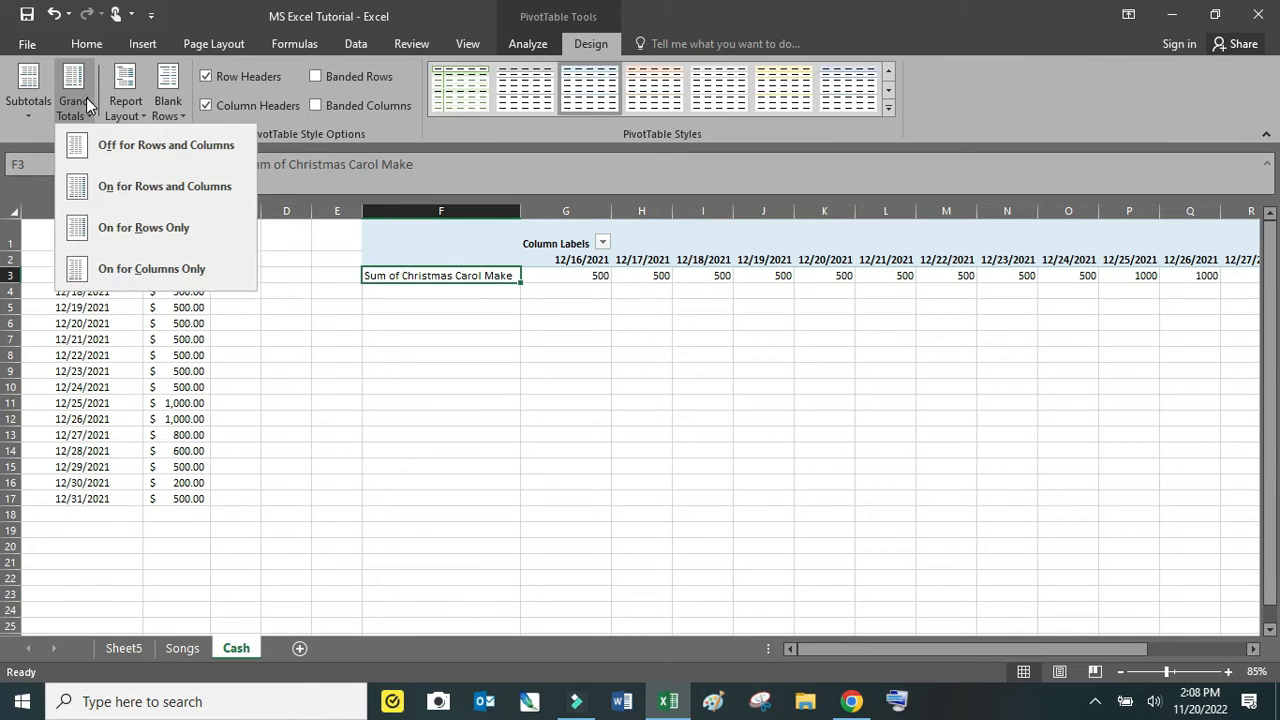
click(109, 193)
click(634, 418)
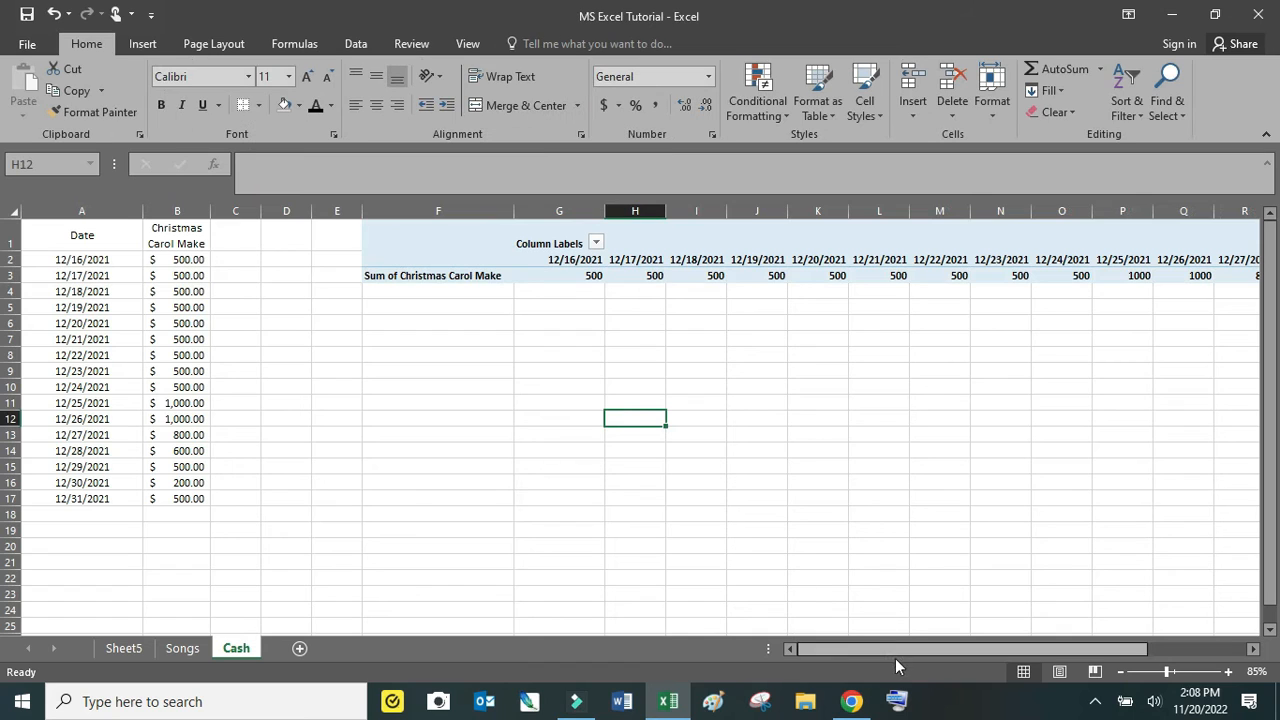
- Review the daily sums across the PivotTable together with its restored Grand Total column
drag(896, 650, 1020, 649)
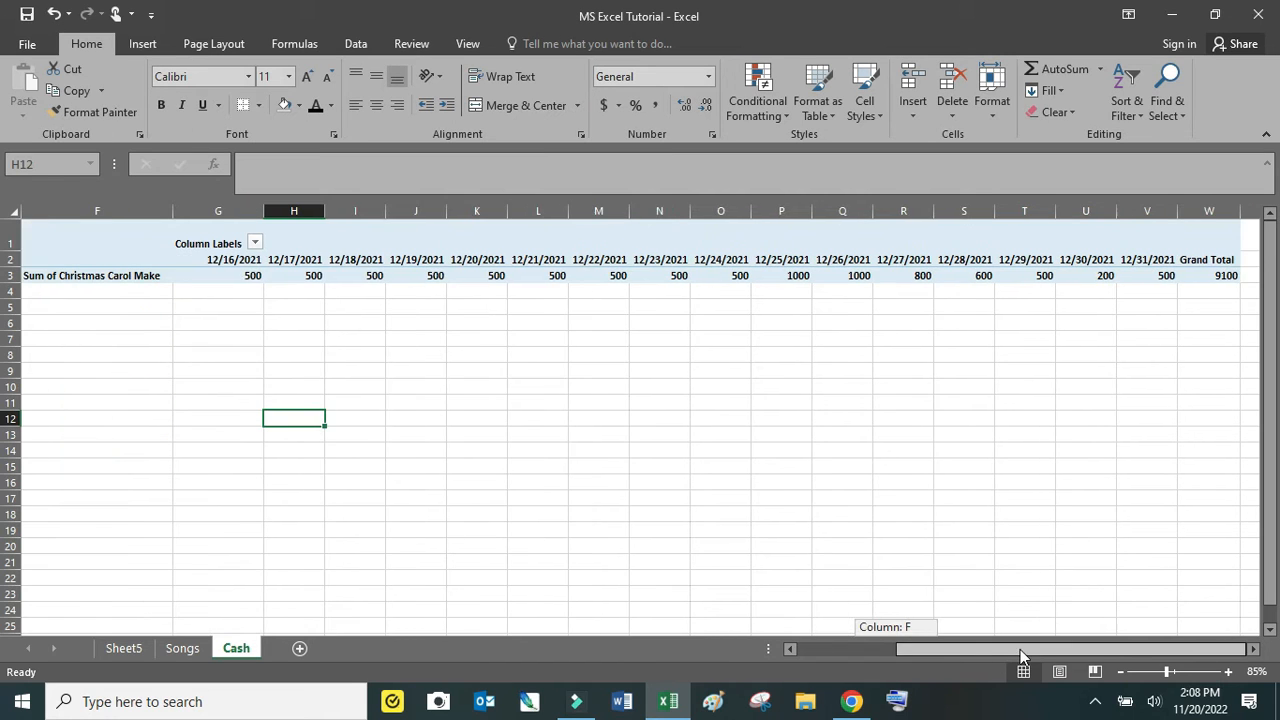
click(350, 277)
click(251, 288)
drag(251, 288, 866, 291)
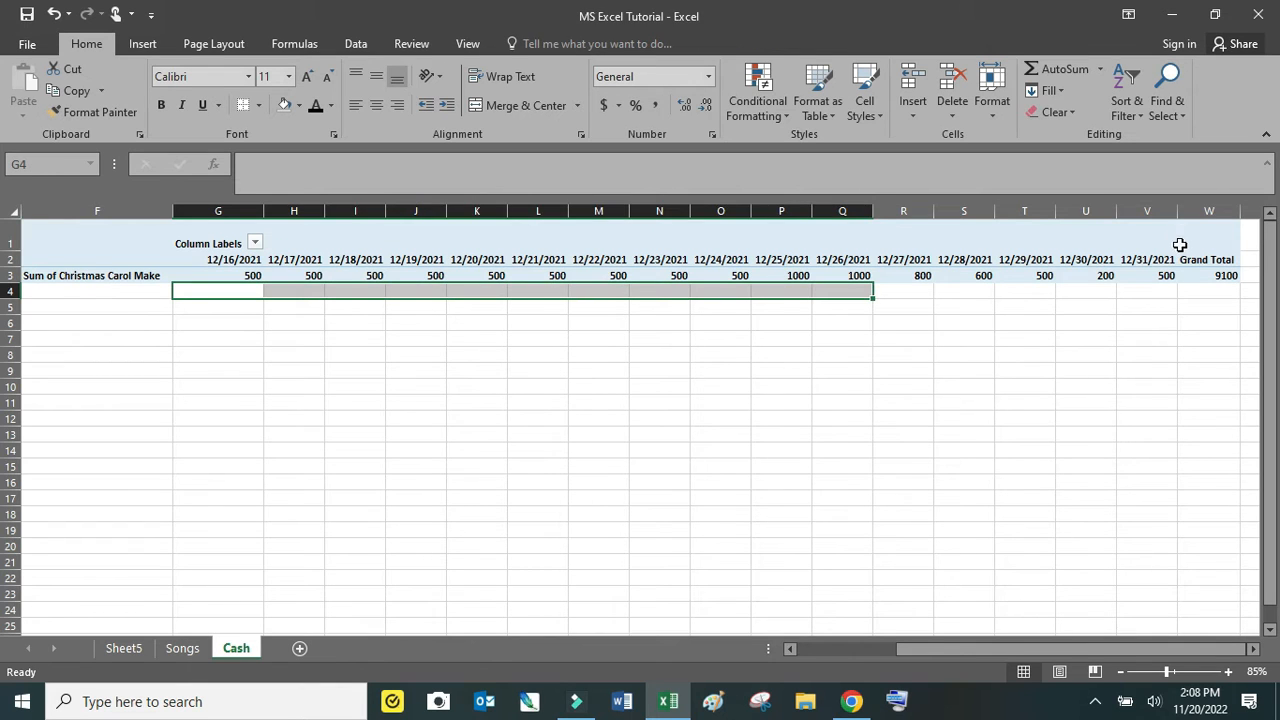
drag(1170, 240, 1200, 278)
drag(996, 651, 836, 652)
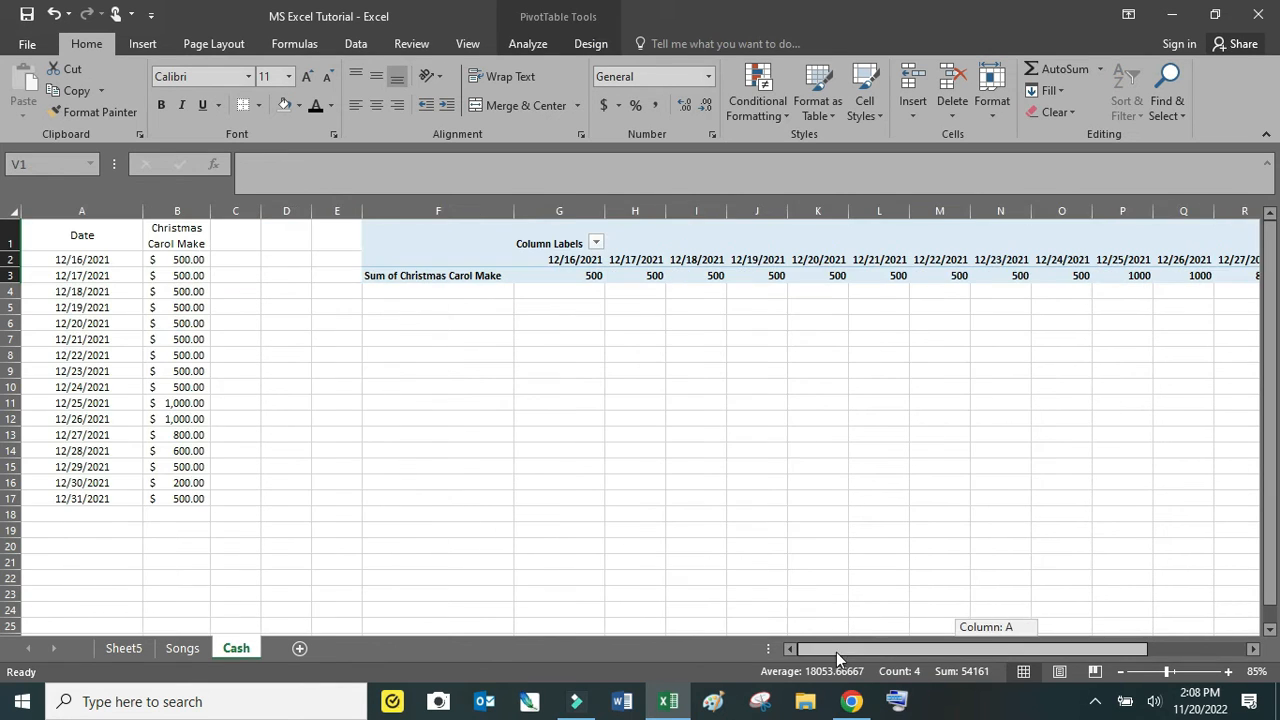
click(626, 513)
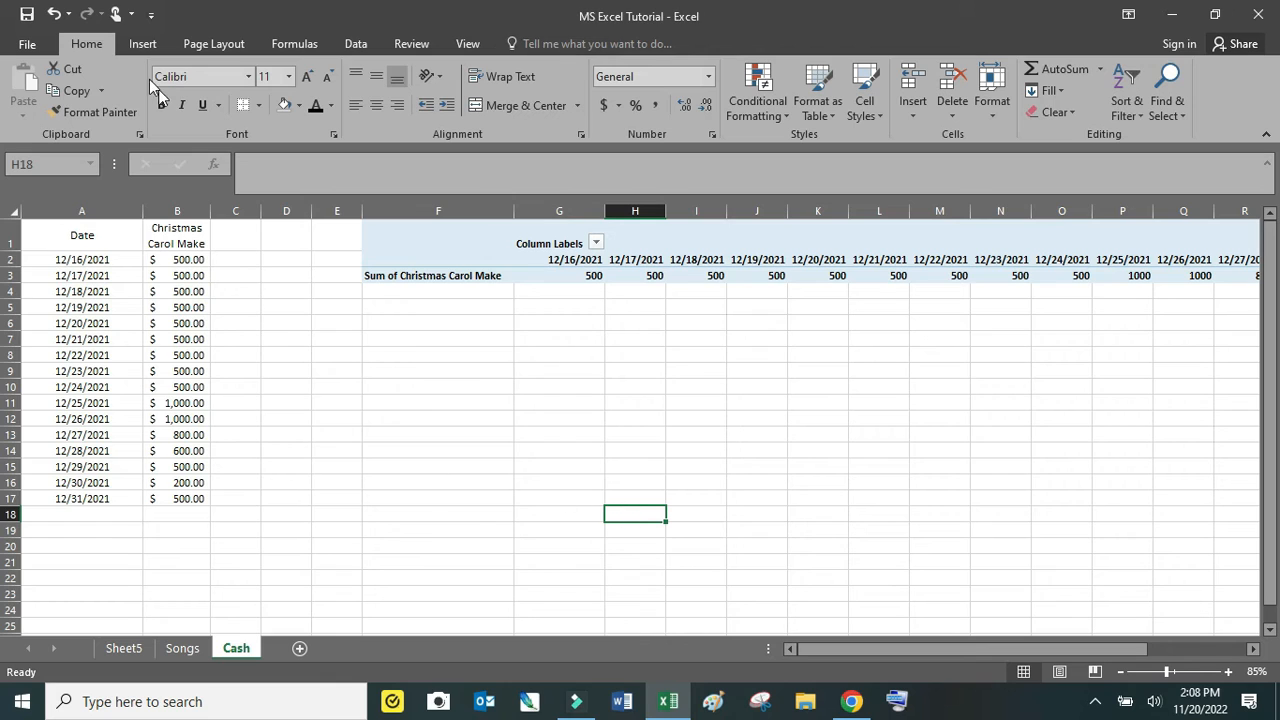
click(135, 44)
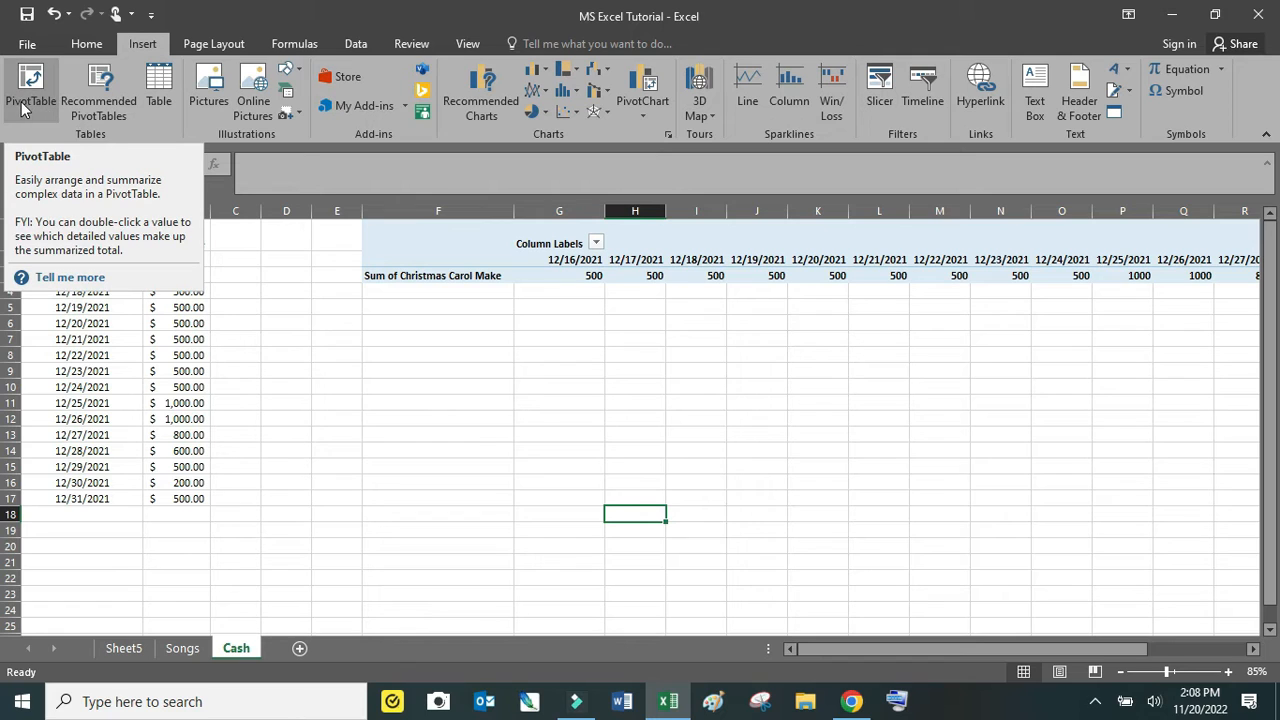
click(300, 530)
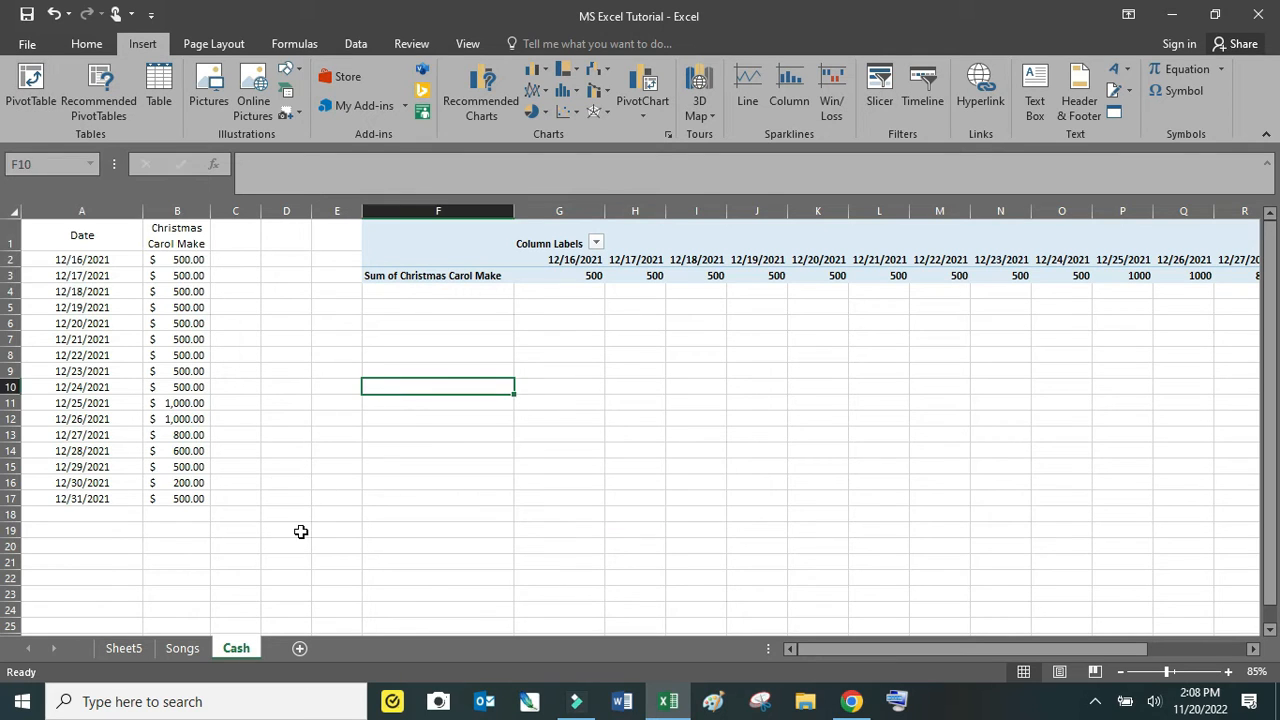
click(270, 432)
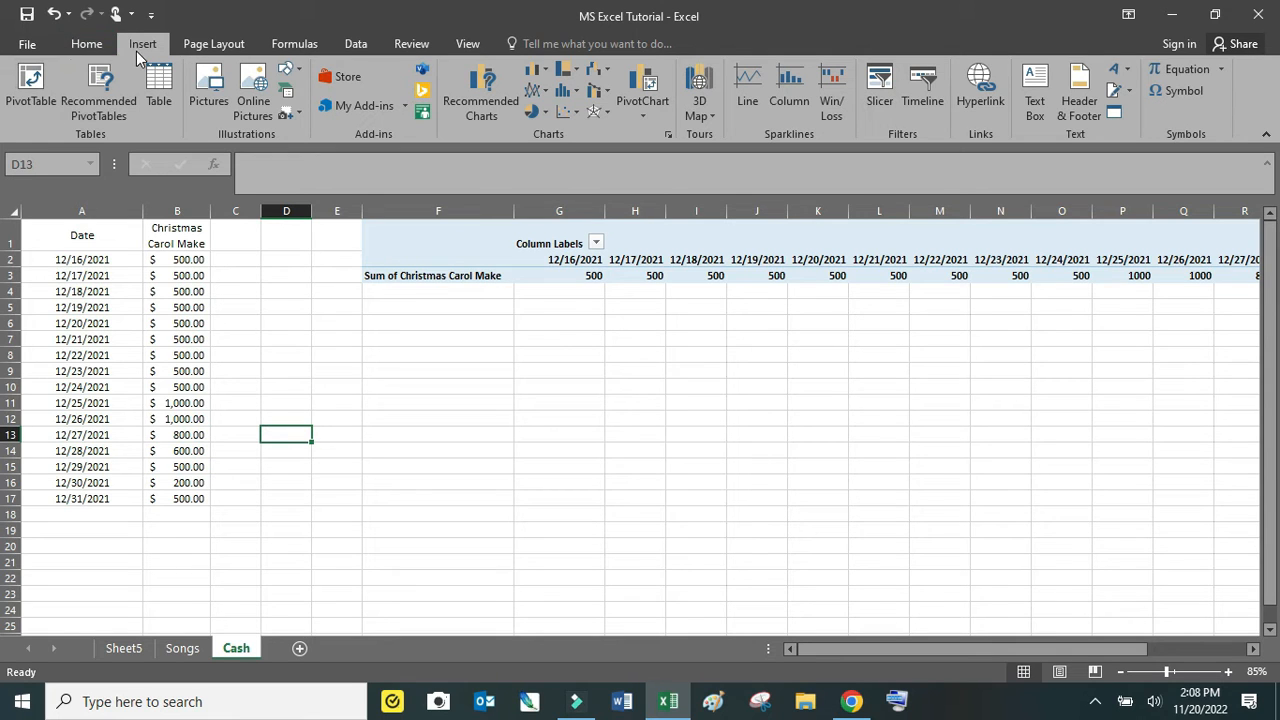
click(86, 44)
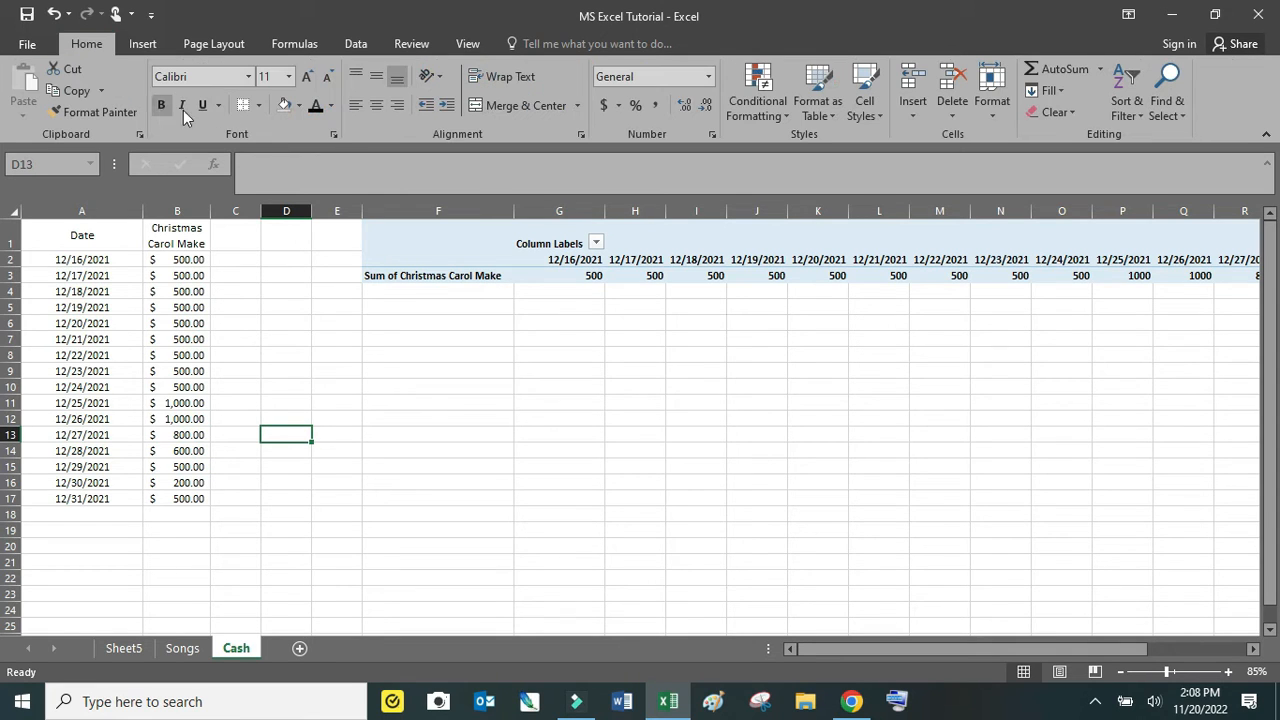
click(258, 106)
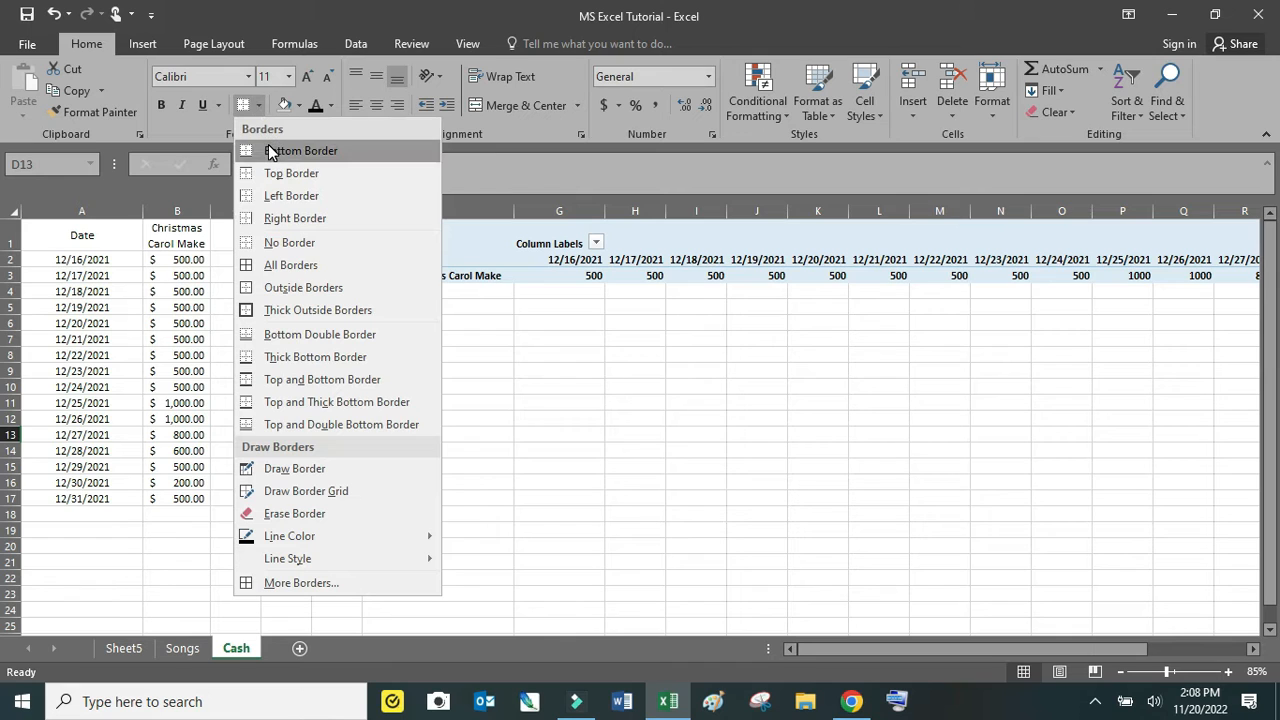
click(150, 46)
click(292, 355)
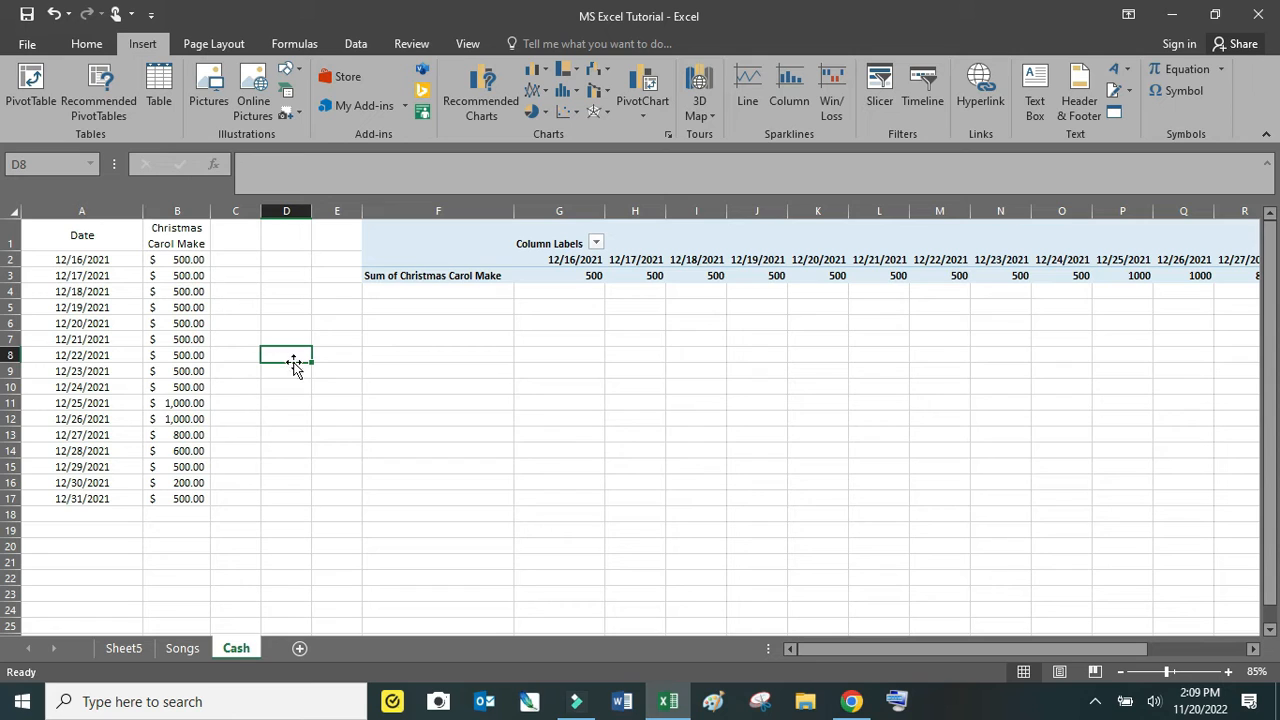
- Convert the date and Christmas Carol Make data in A1:B17 into a table with headers
drag(115, 240, 187, 516)
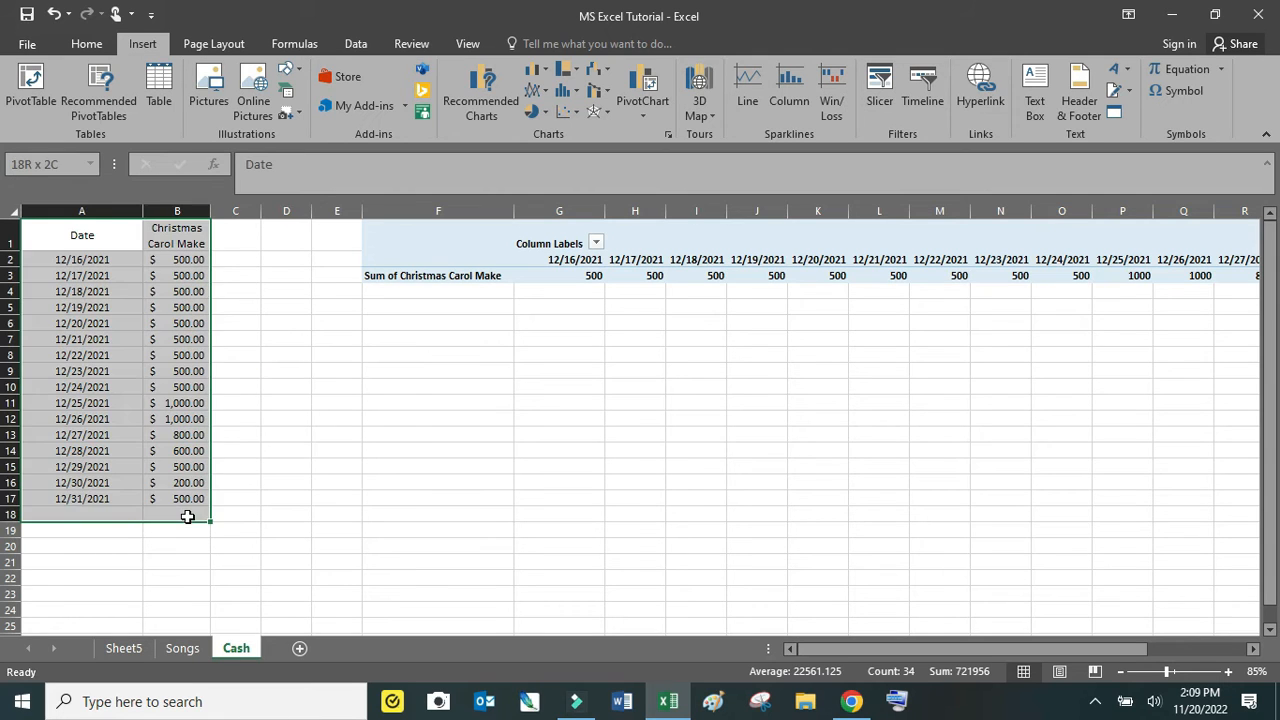
drag(80, 238, 187, 500)
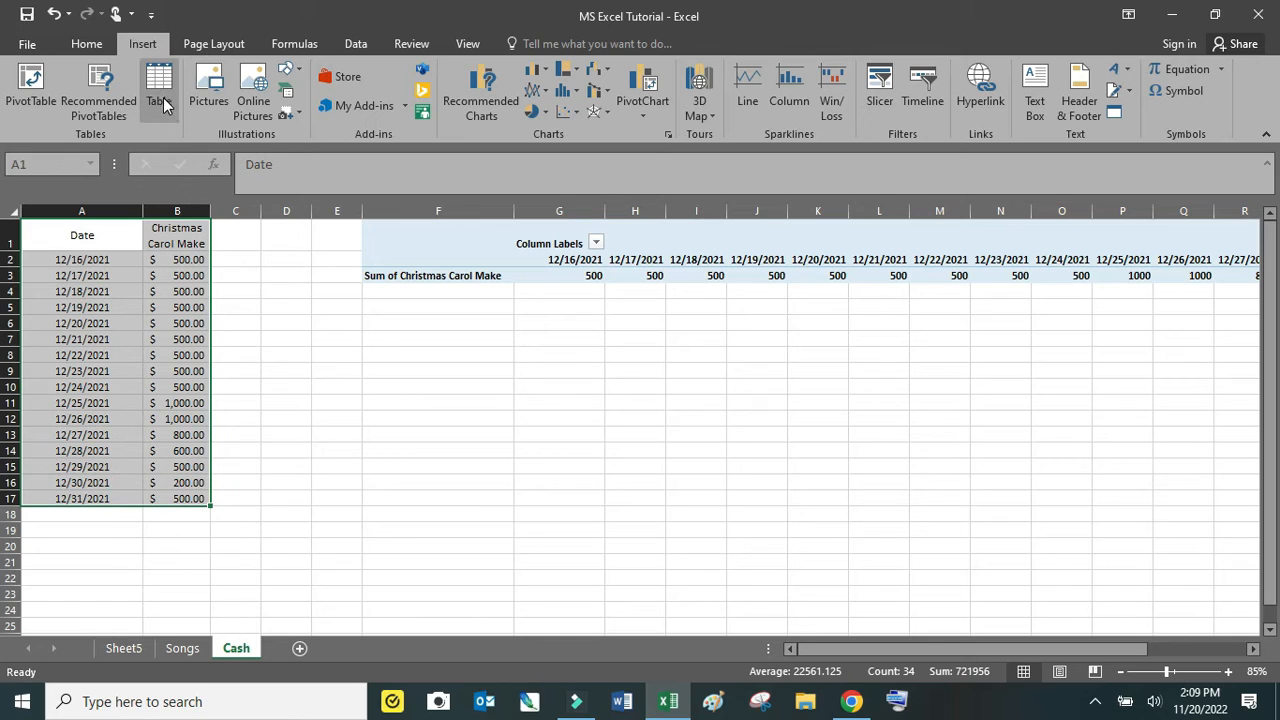
click(163, 96)
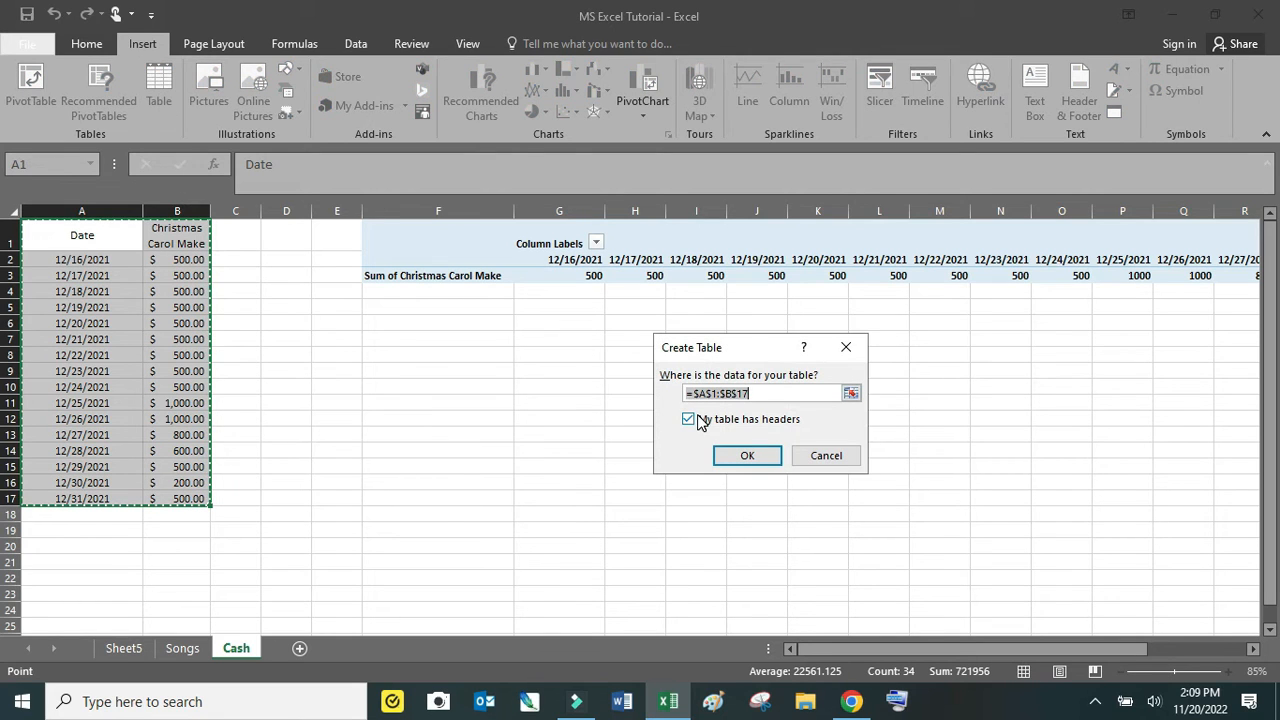
click(750, 457)
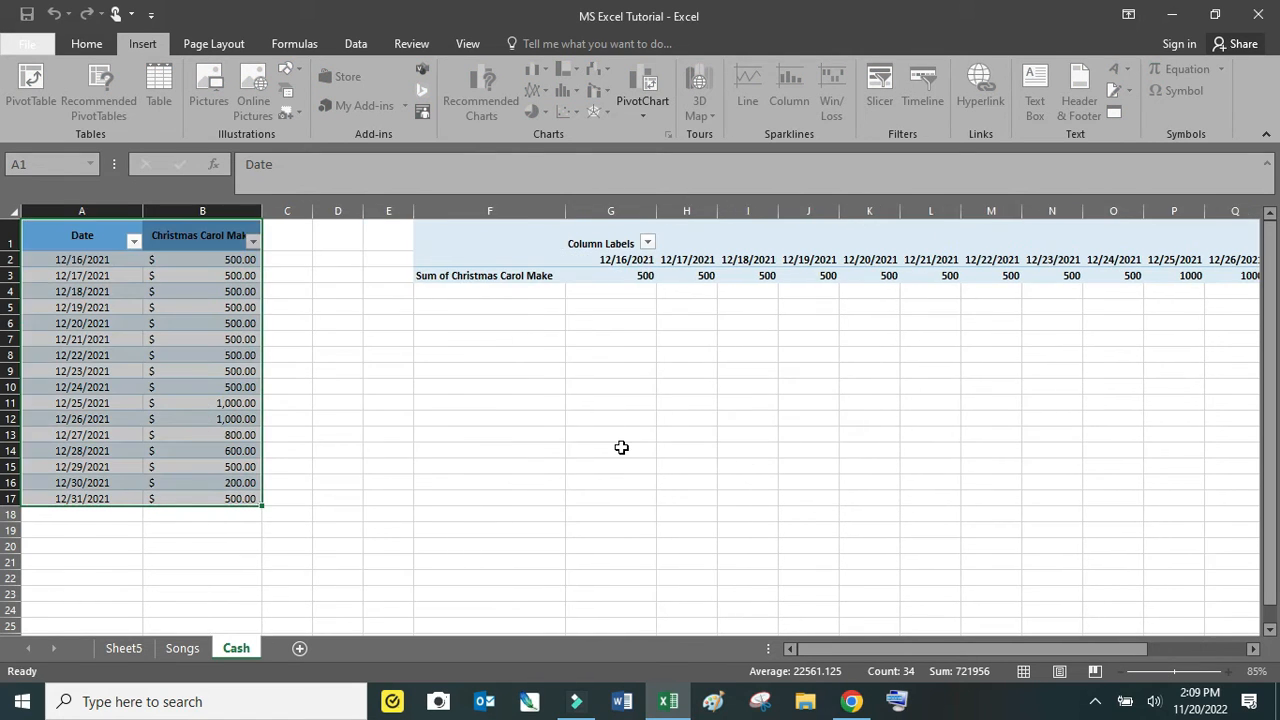
click(323, 447)
- Turn off the banded rows in the new Christmas carol table
click(190, 384)
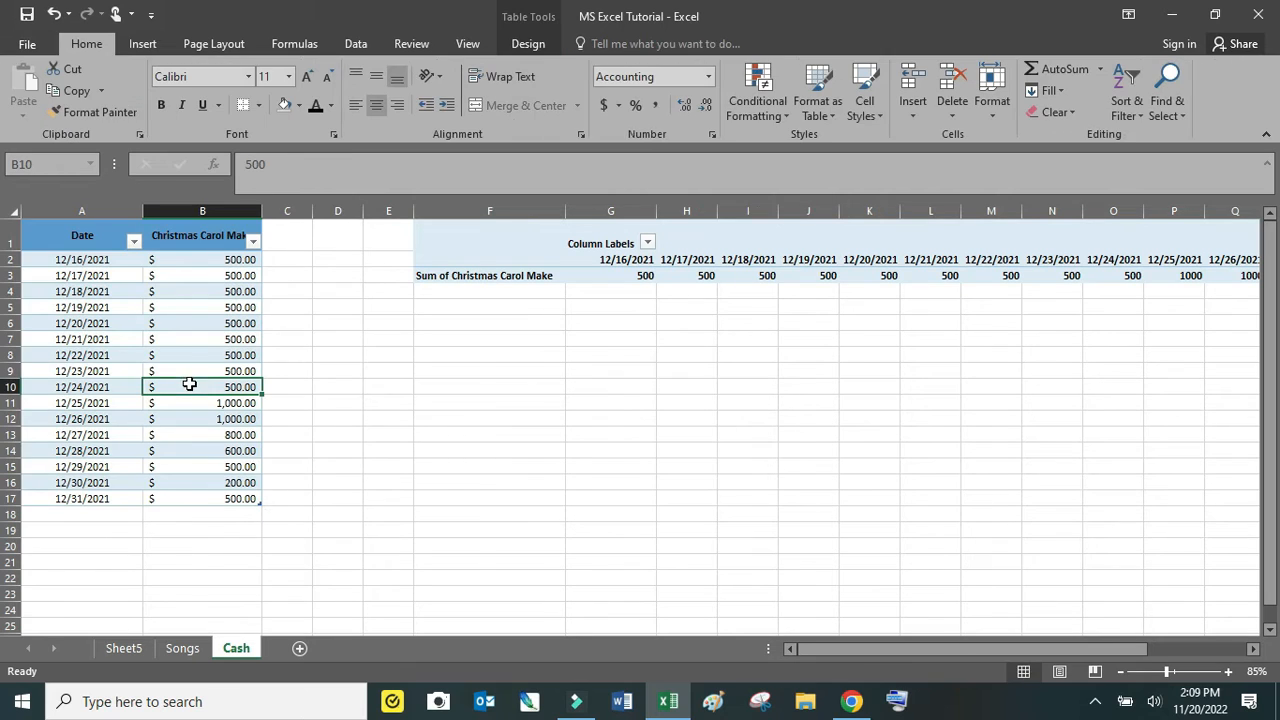
click(520, 46)
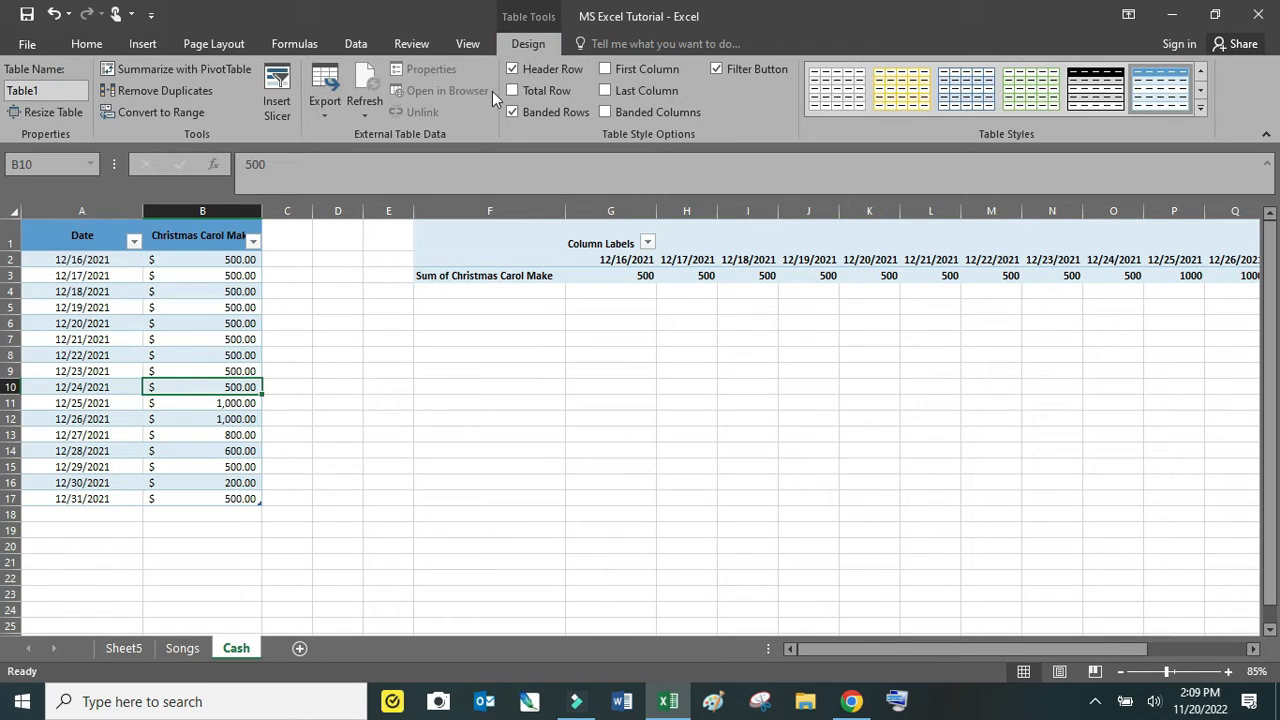
click(513, 112)
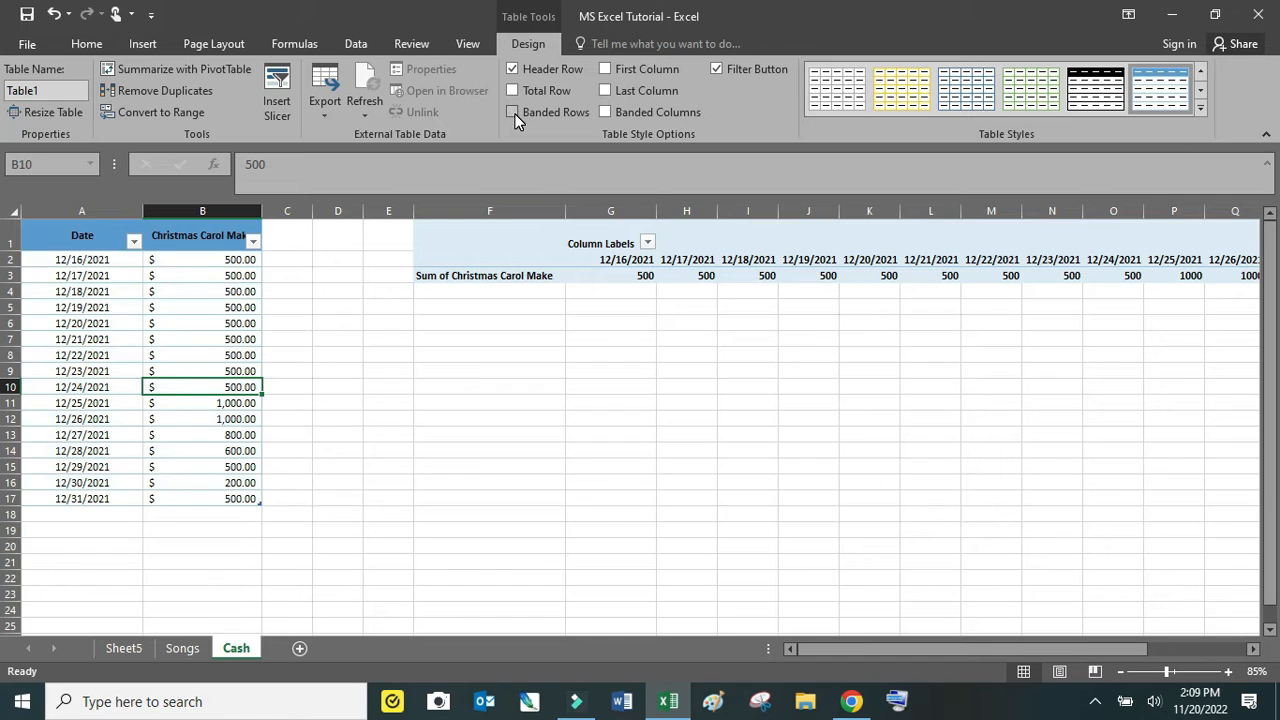
- Add the date 1/1/2022 in cell A18, directly below the table's last row
click(117, 514)
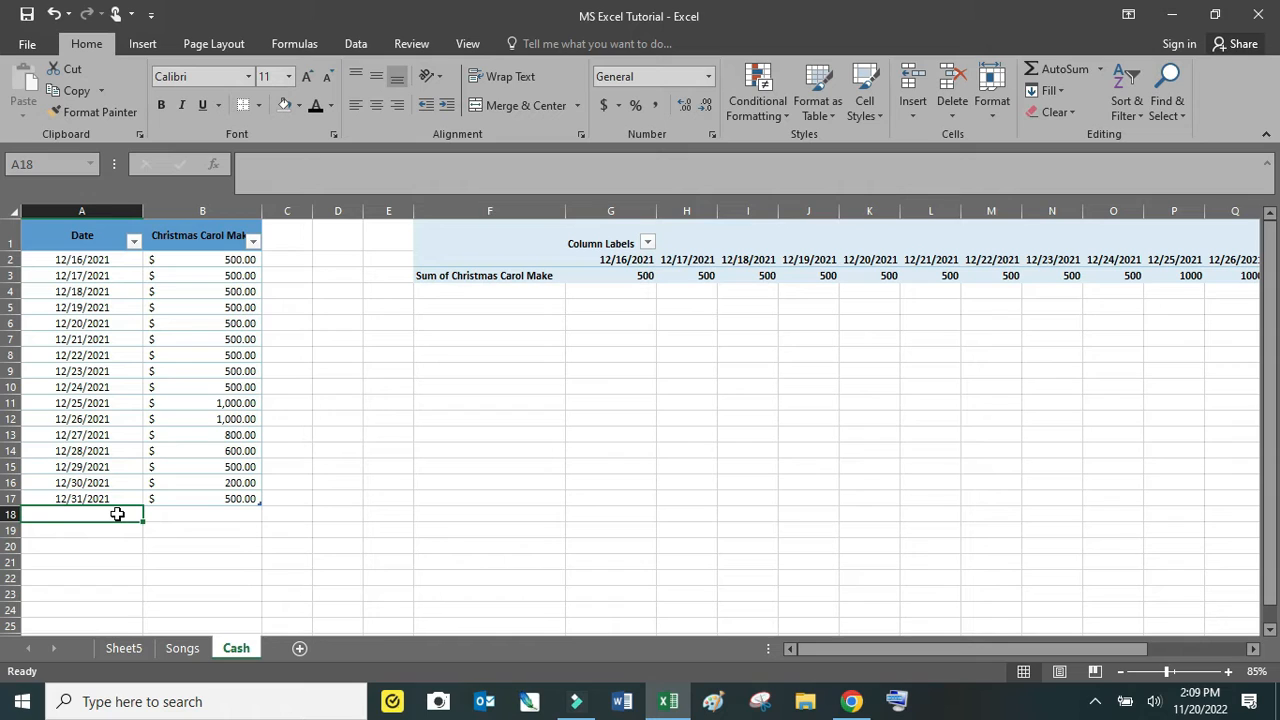
text(11/)
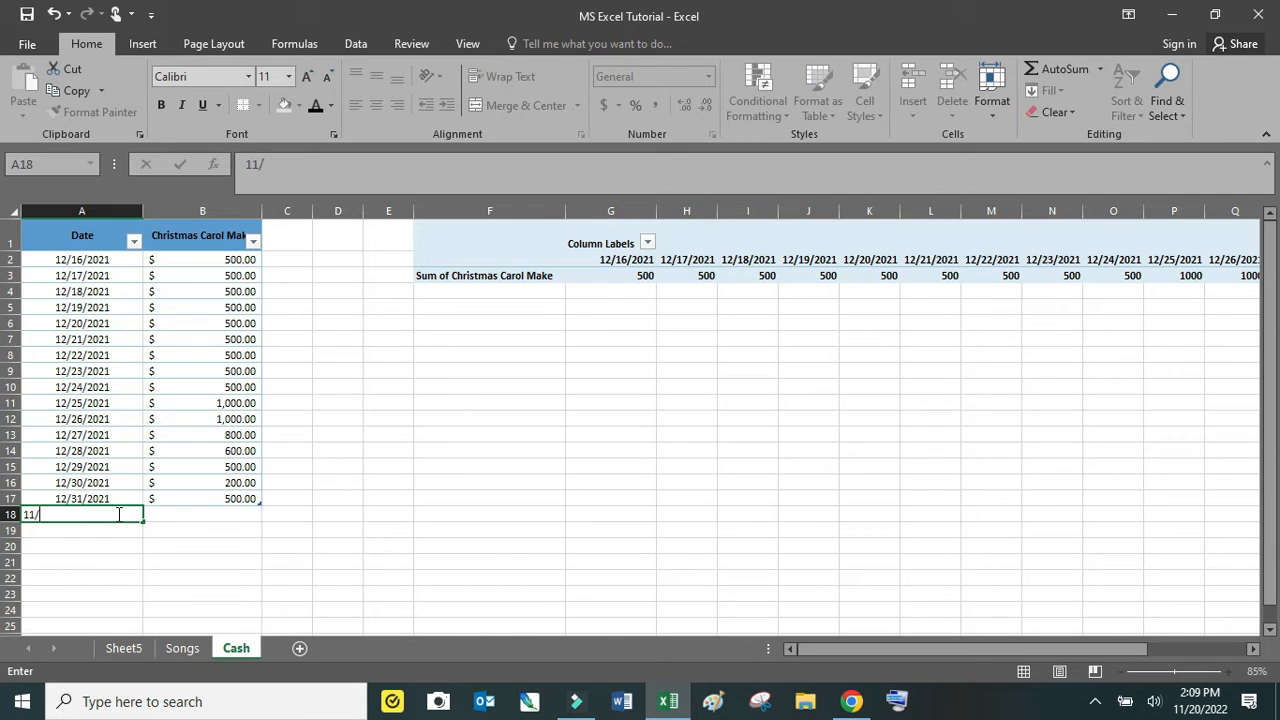
key(BackSpace)
key(BackSpace)
key(BackSpace)
text(/1/202)
key(Return)
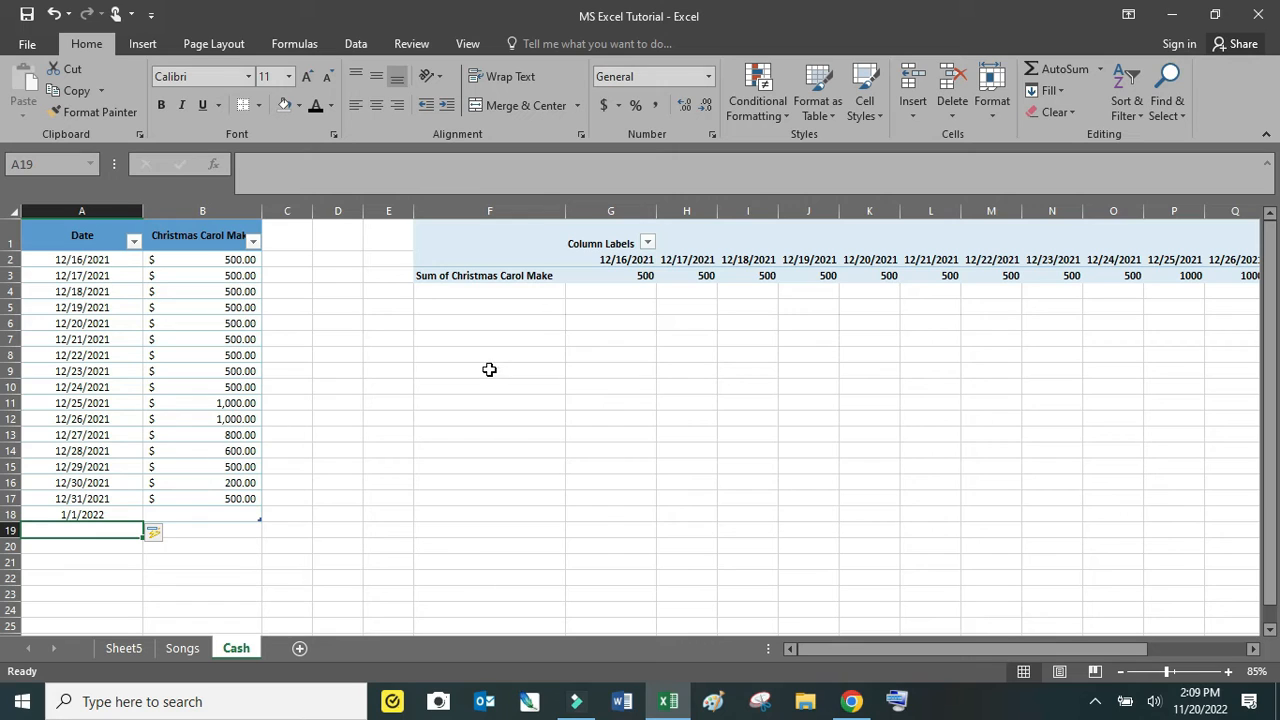
- Insert two blank sheet rows above the table's header row
click(214, 323)
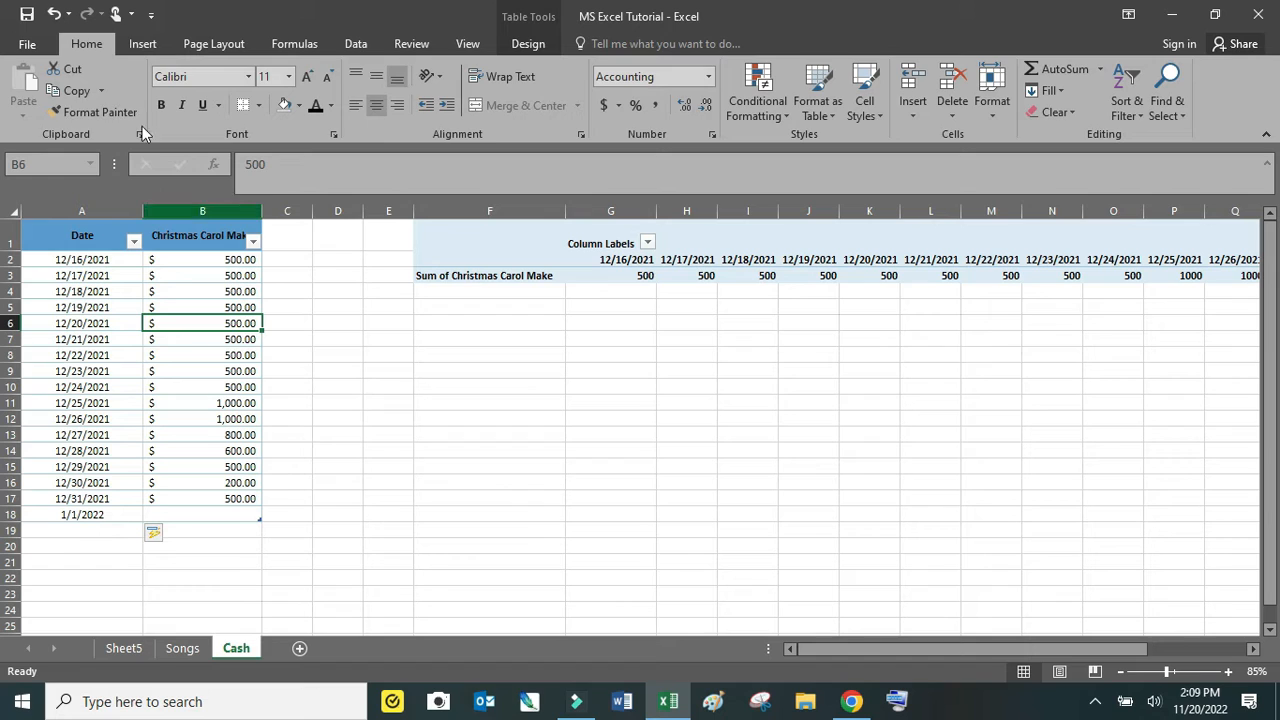
click(140, 43)
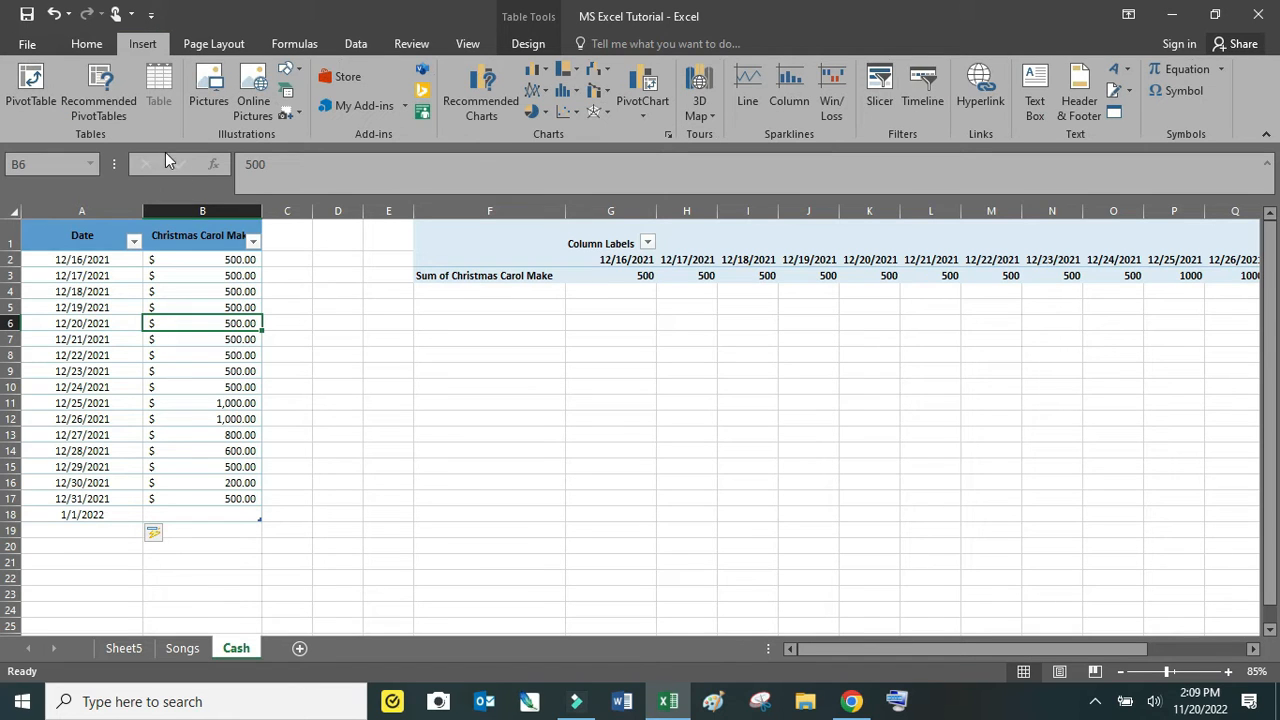
click(470, 484)
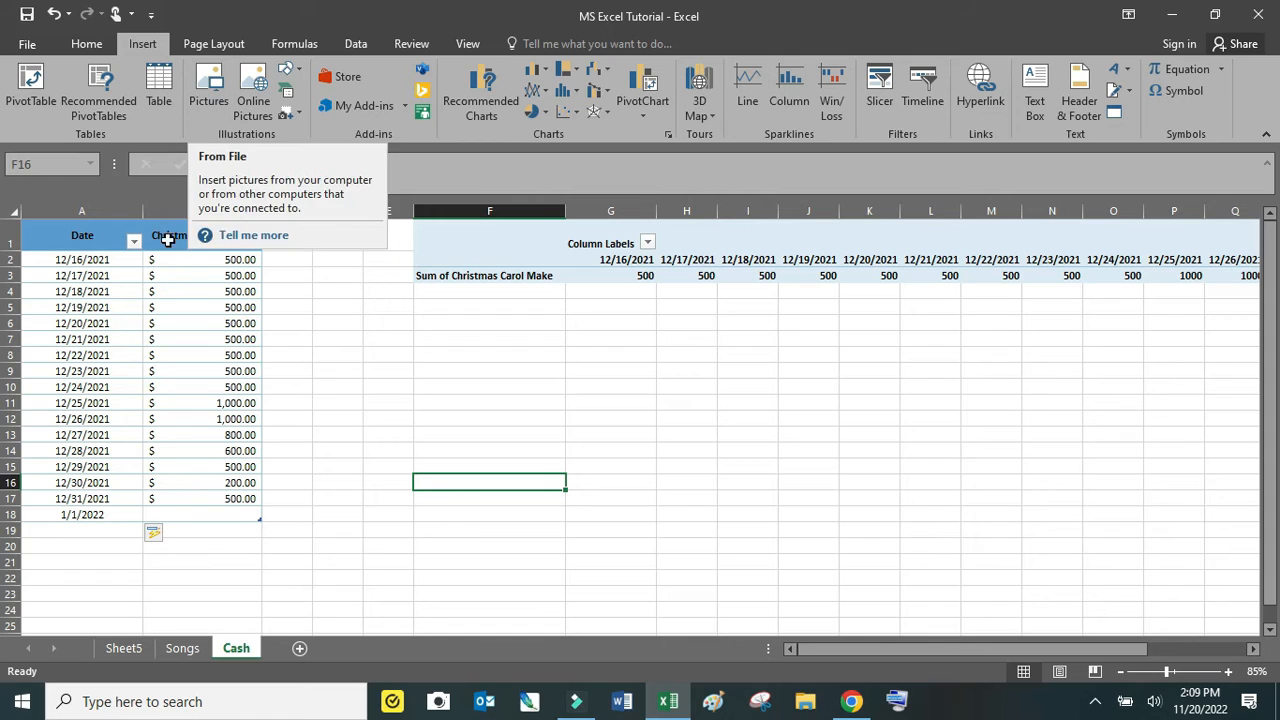
click(98, 240)
click(12, 236)
right_click(12, 229)
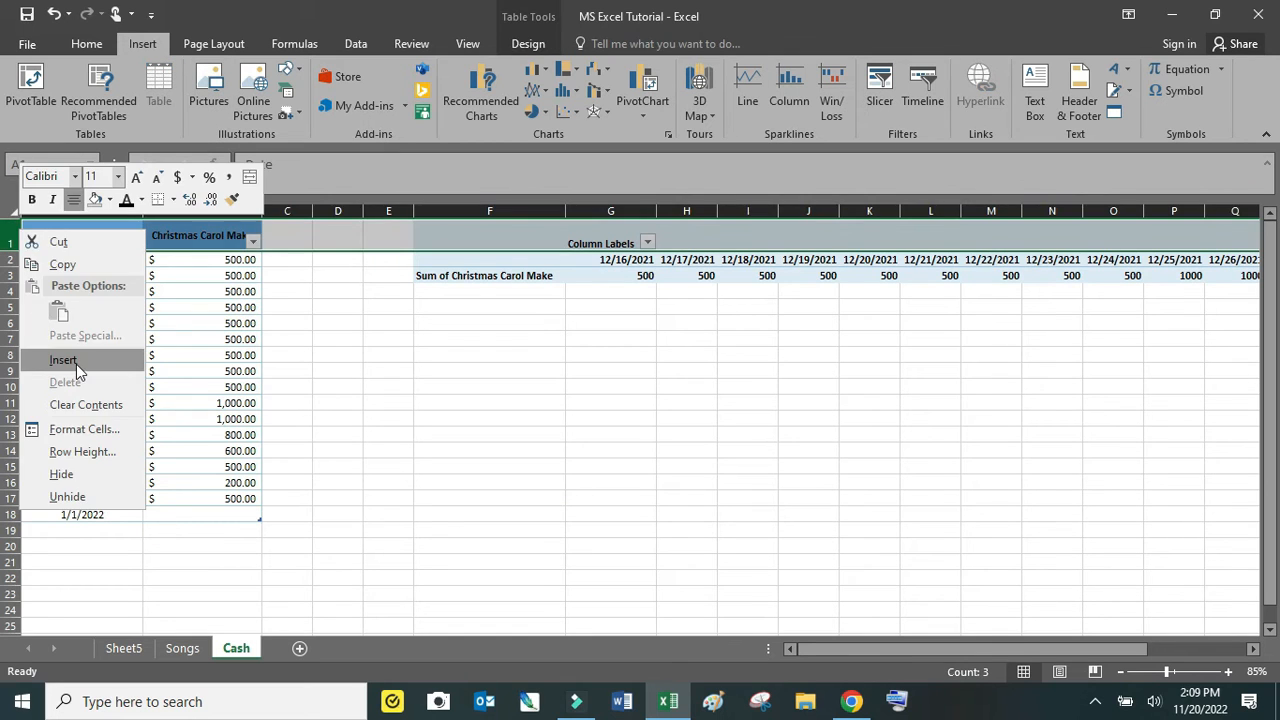
click(86, 348)
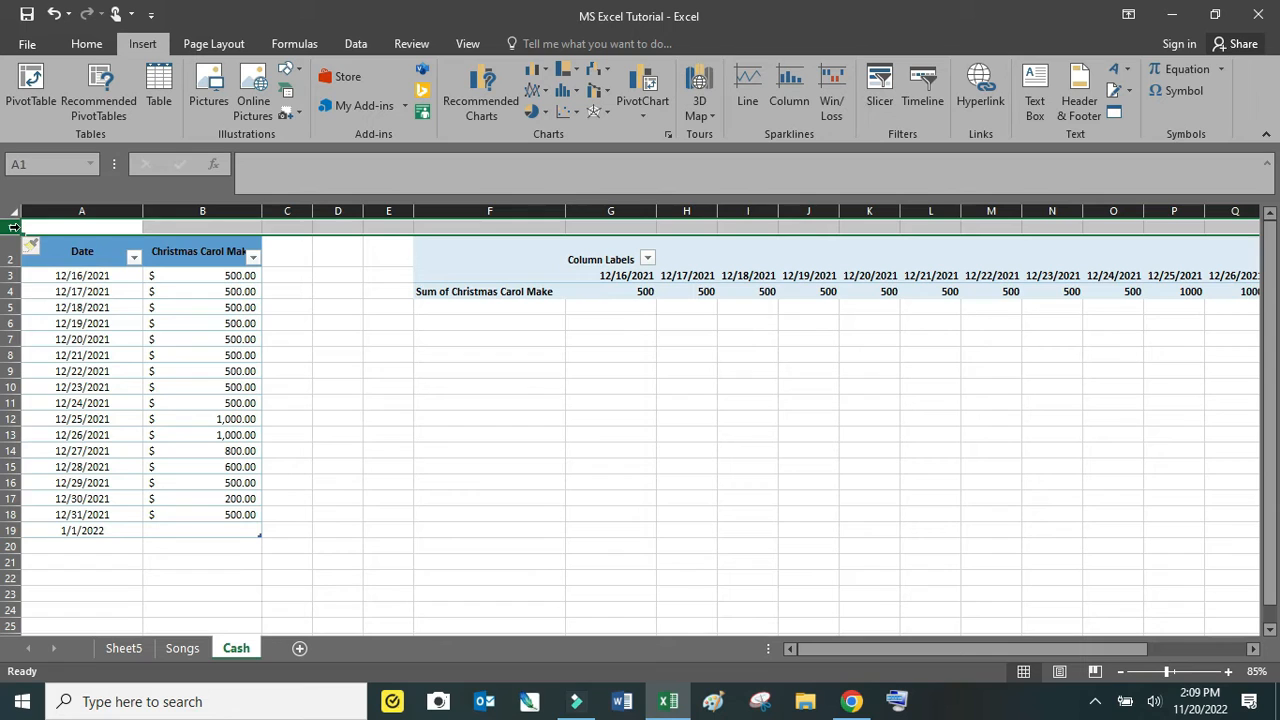
right_click(15, 230)
click(60, 358)
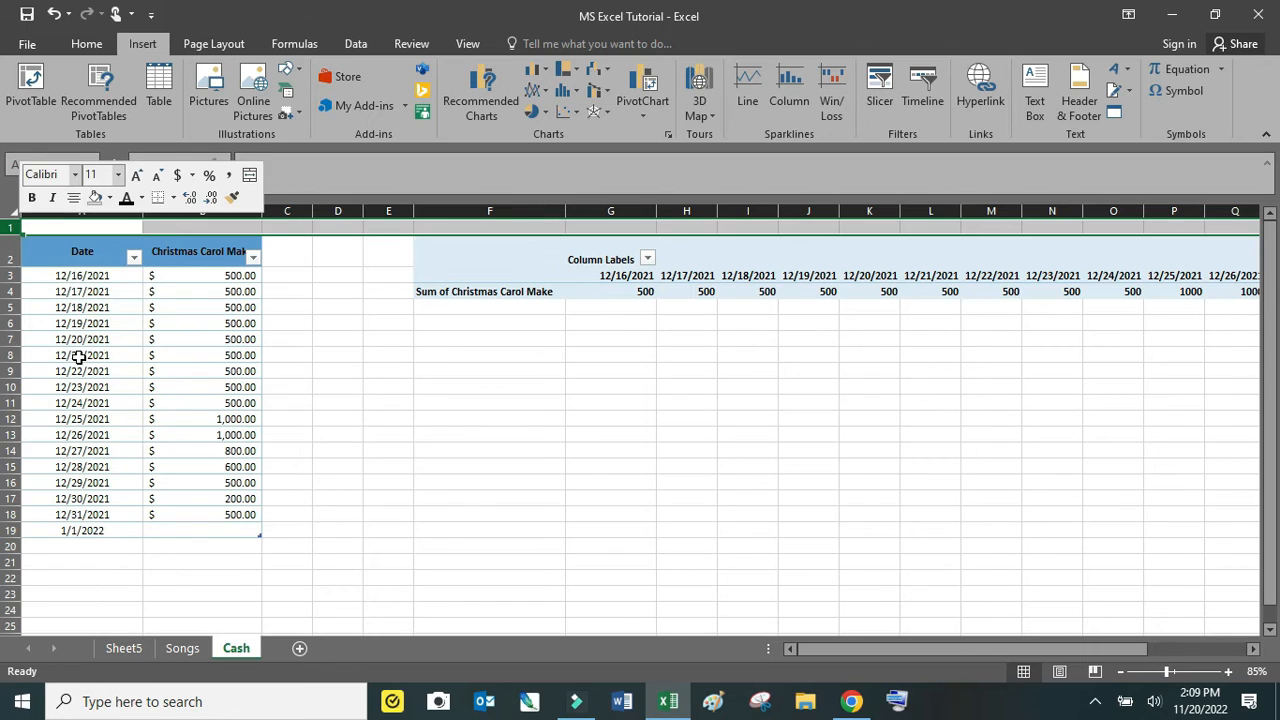
- Insert the Celro Online Store logo picture at A1 and shrink it to fit above the Date header
click(75, 227)
click(212, 104)
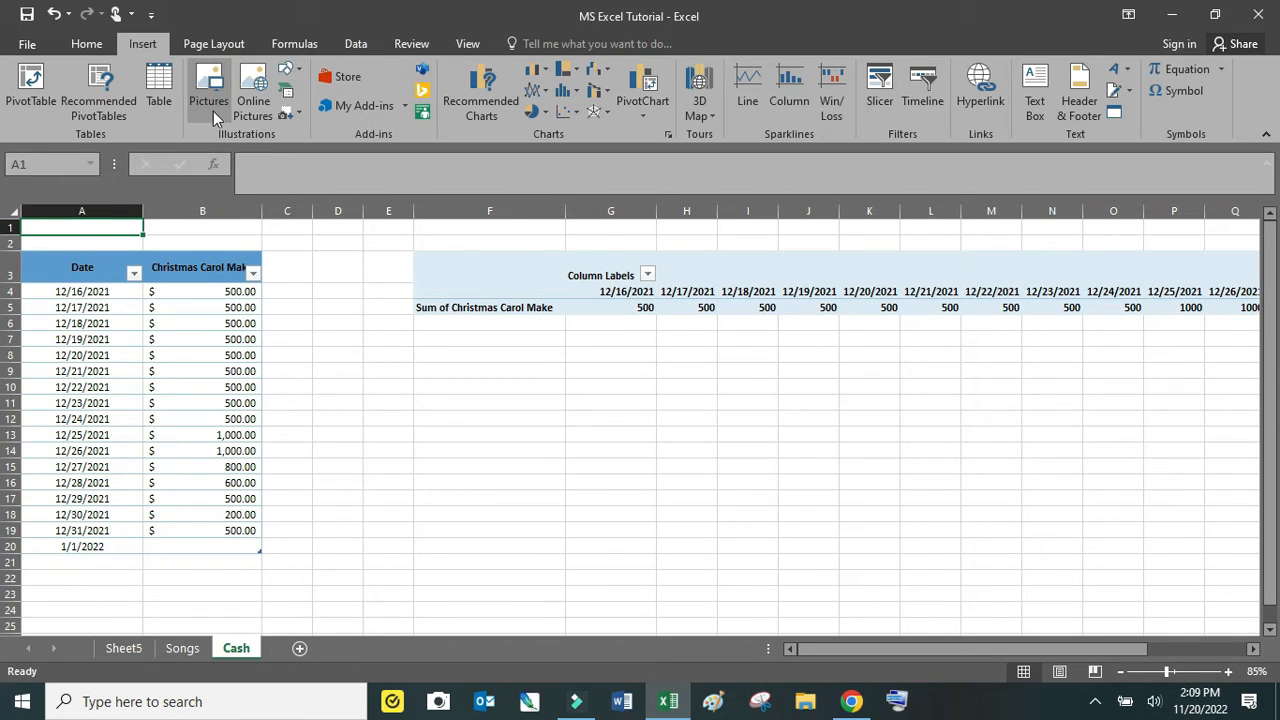
click(450, 313)
double_click(450, 313)
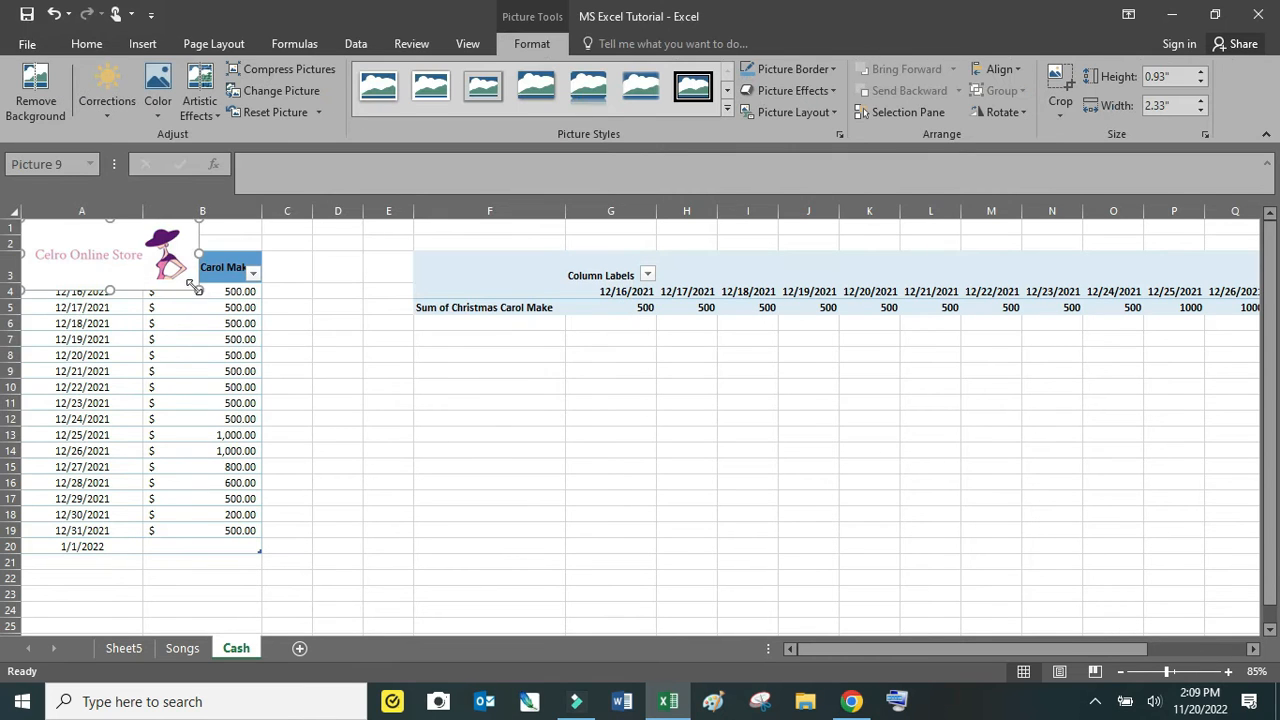
drag(197, 287, 123, 238)
click(268, 226)
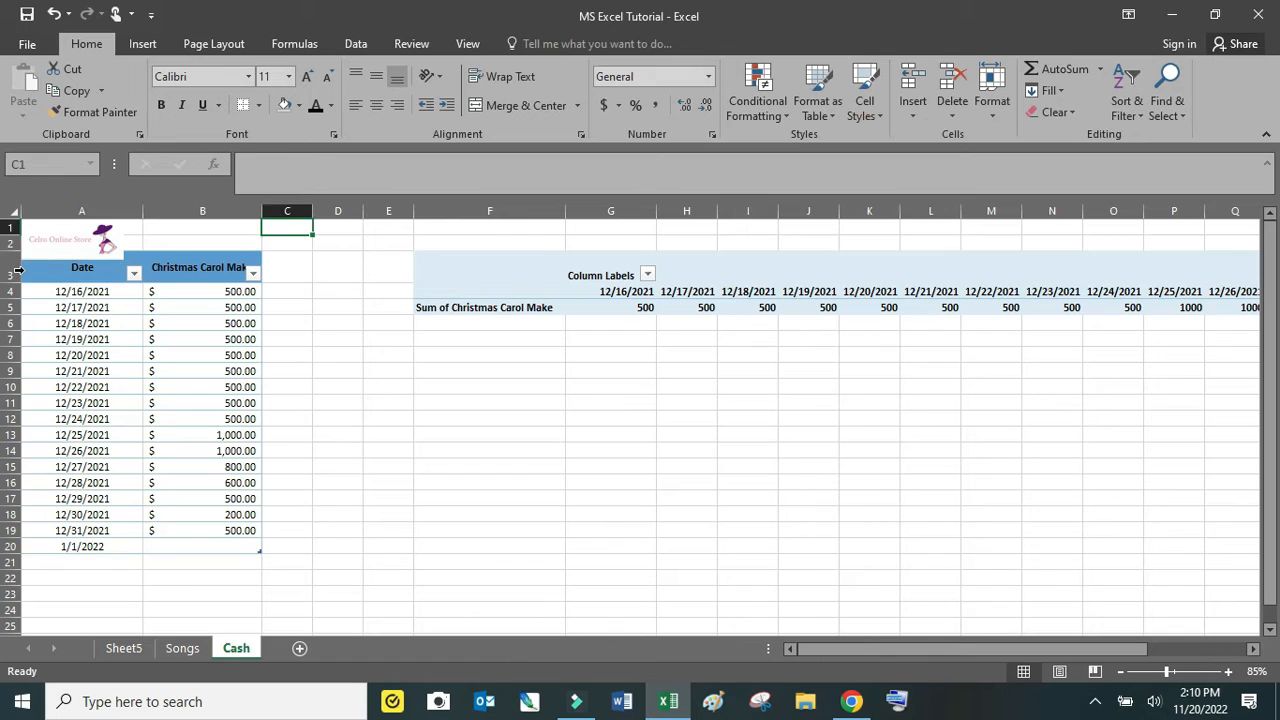
- Insert one more blank row between the logo and the table's header row
click(12, 272)
right_click(12, 272)
click(64, 400)
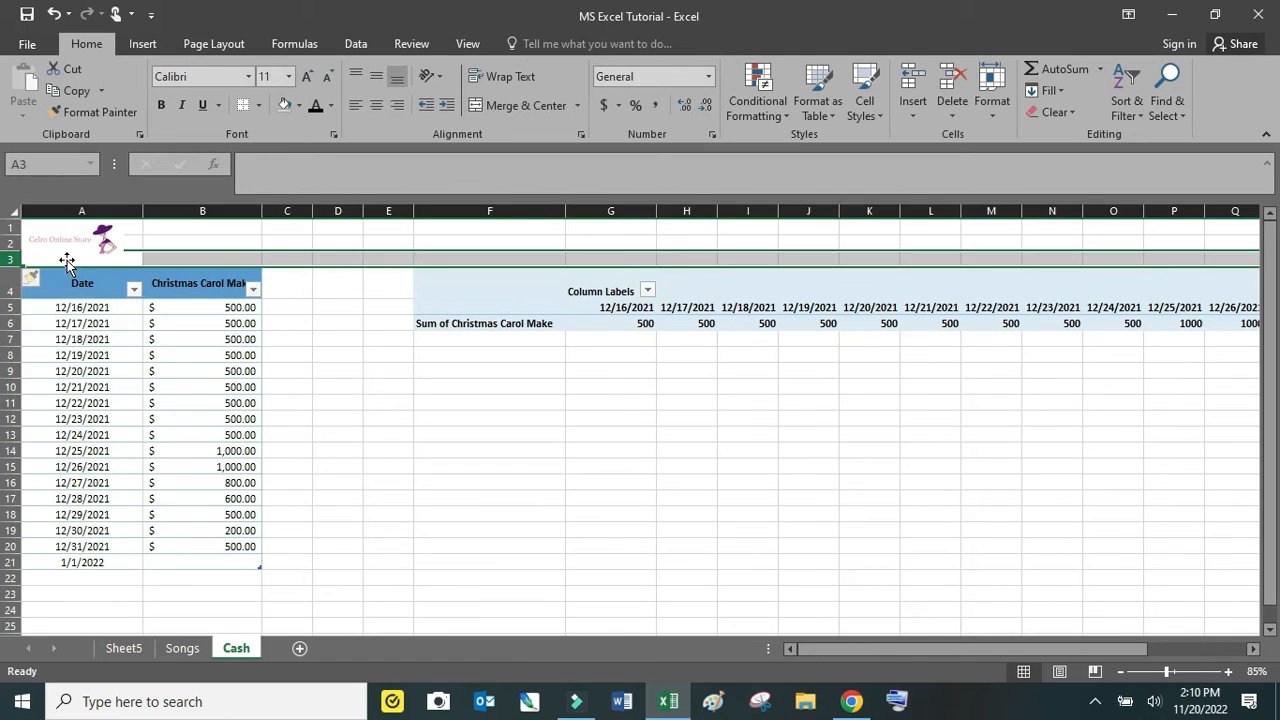
click(93, 228)
- Enter the title "Christmas Carol Cash Received" in cell B2 beside the logo
click(190, 241)
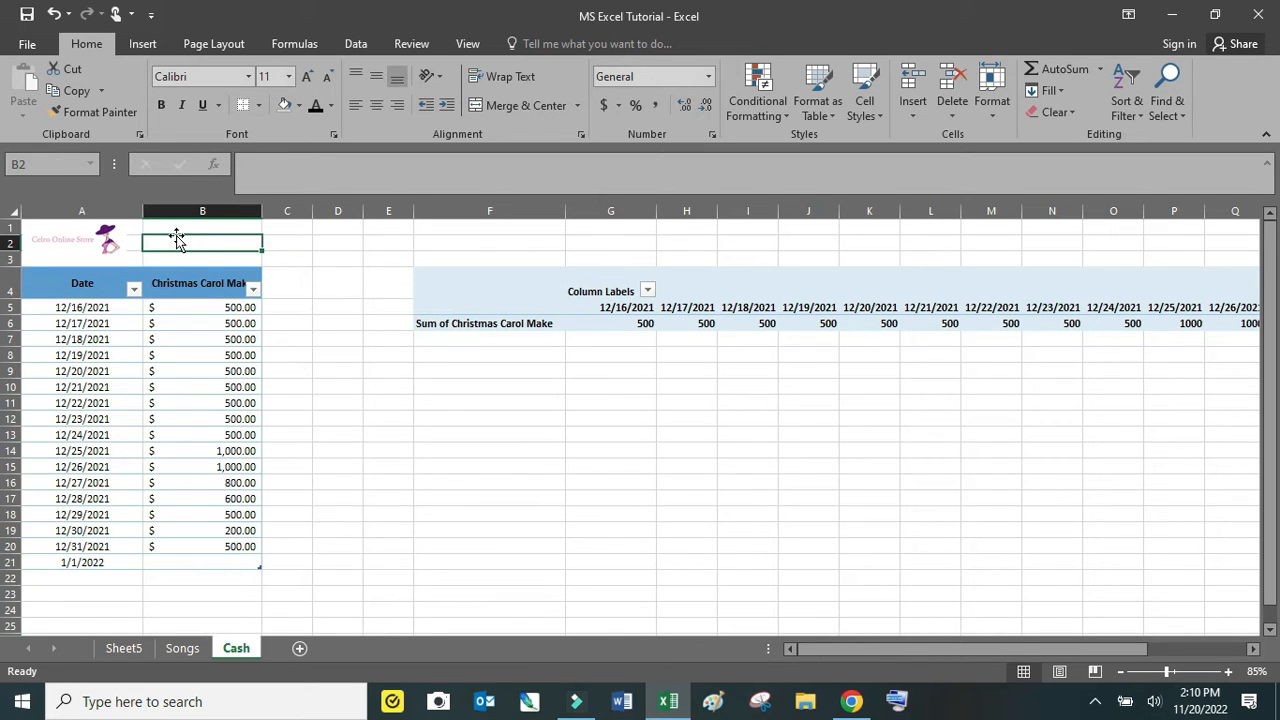
text(C)
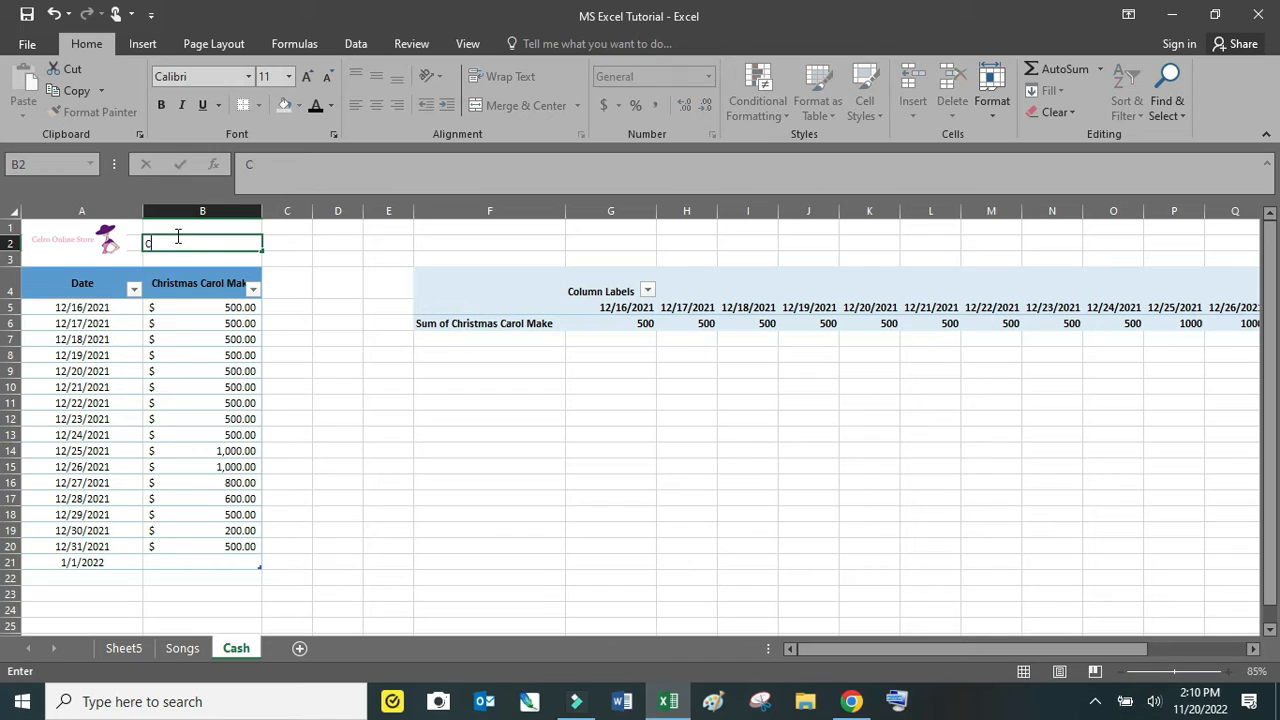
text(hristmas C)
text(aro)
text(l Ca)
text(sh)
text( e)
text(Re)
text(ceived)
key(Return)
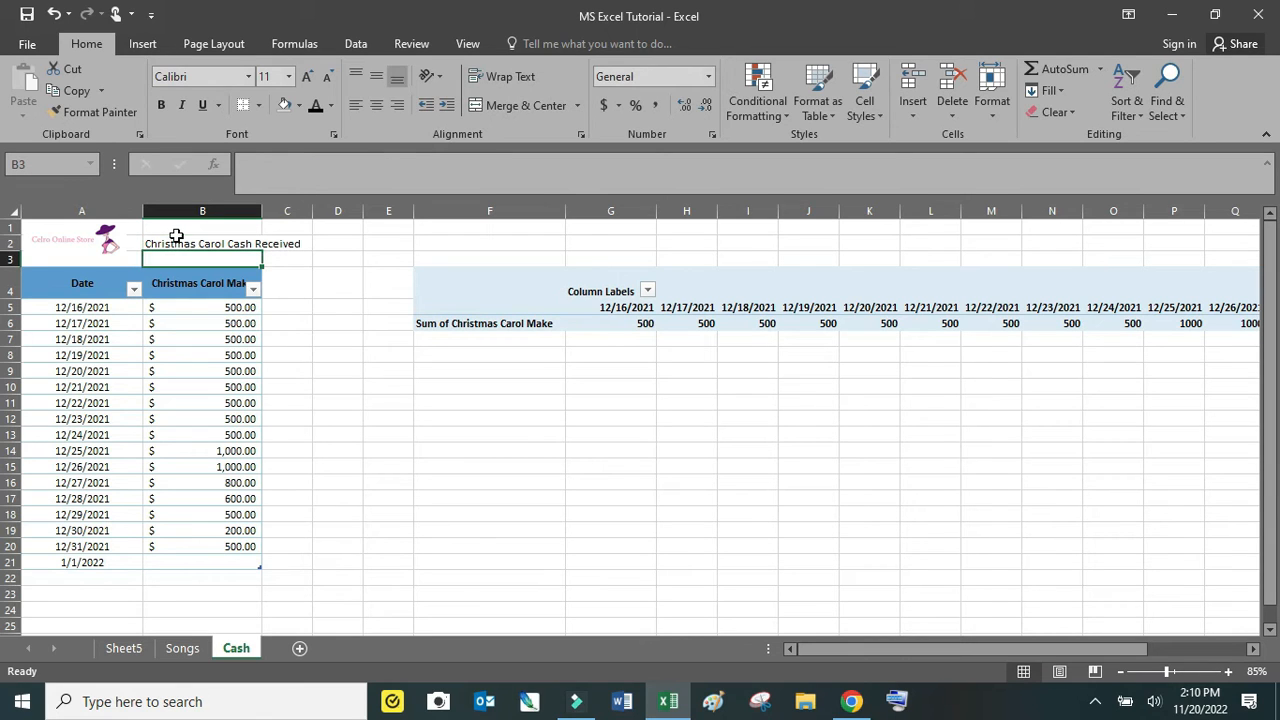
click(158, 46)
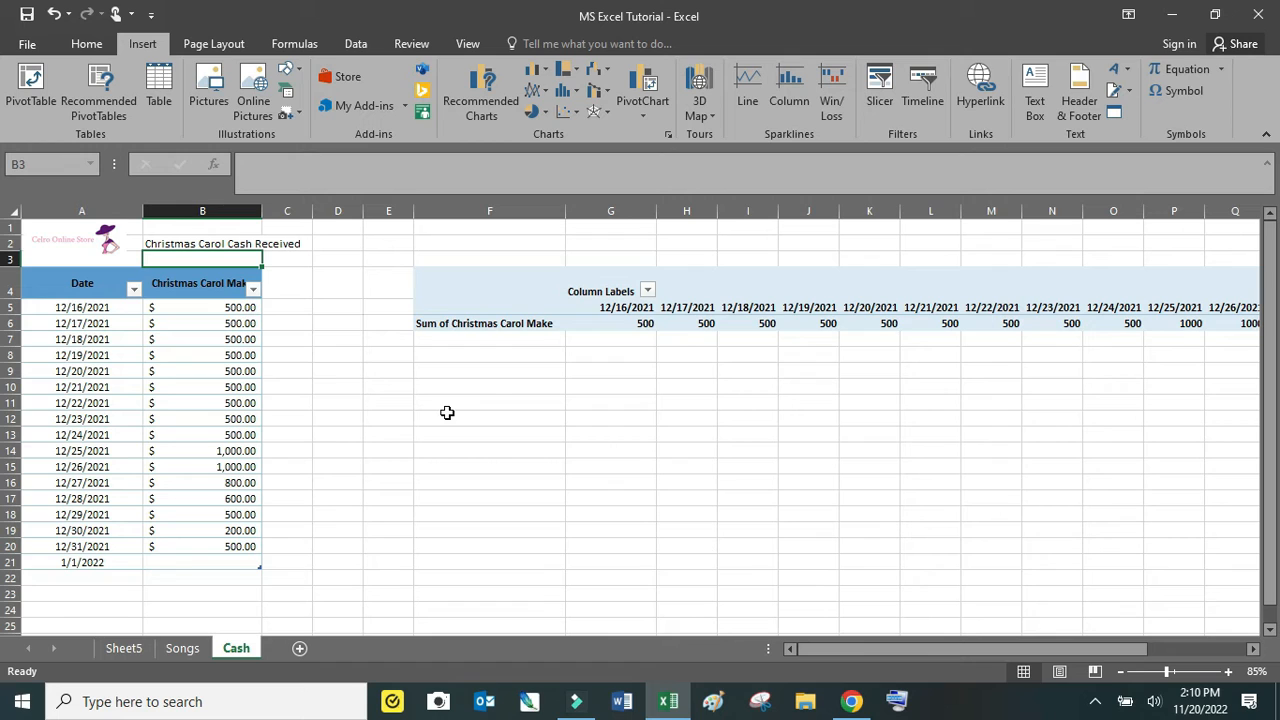
click(493, 385)
drag(67, 288, 200, 566)
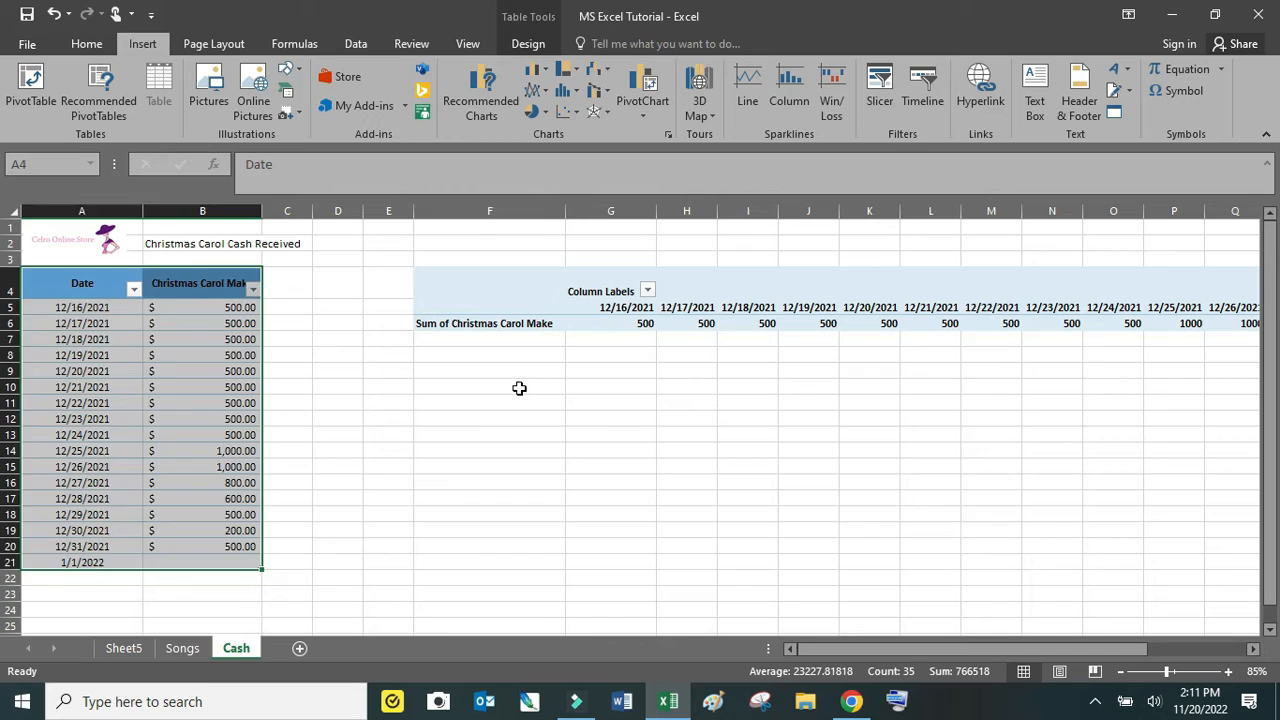
click(519, 388)
- Delete the sheet row containing the date 1/1/2022 at the end of the table
click(13, 563)
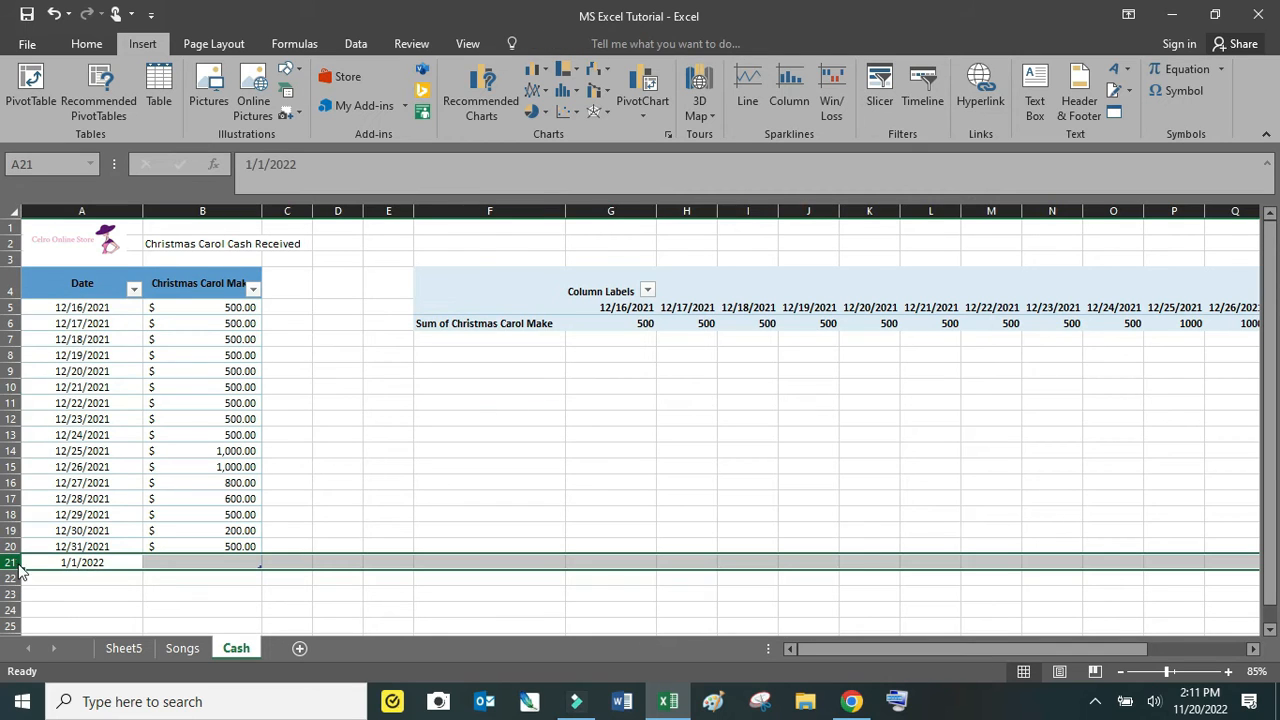
right_click(13, 563)
click(98, 442)
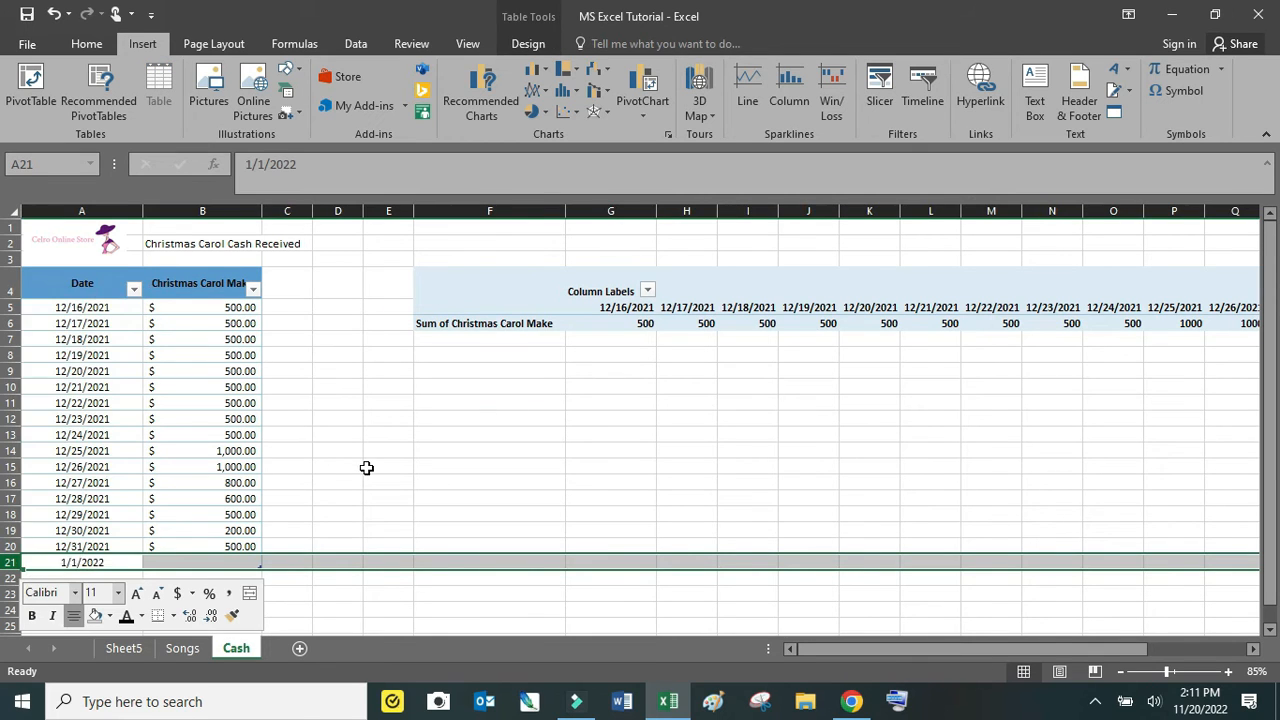
click(406, 421)
- Insert a 3-D column chart from the Date and Christmas Carol Make table and place it below the PivotTable
click(103, 322)
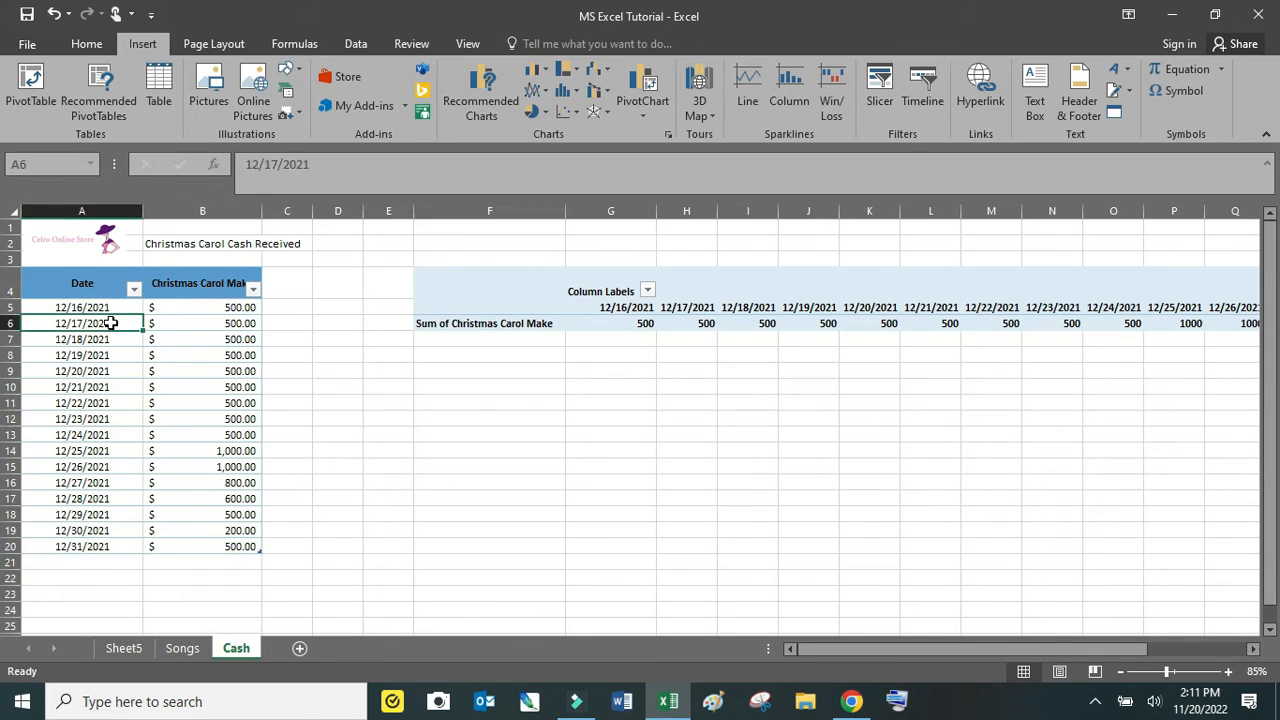
click(535, 77)
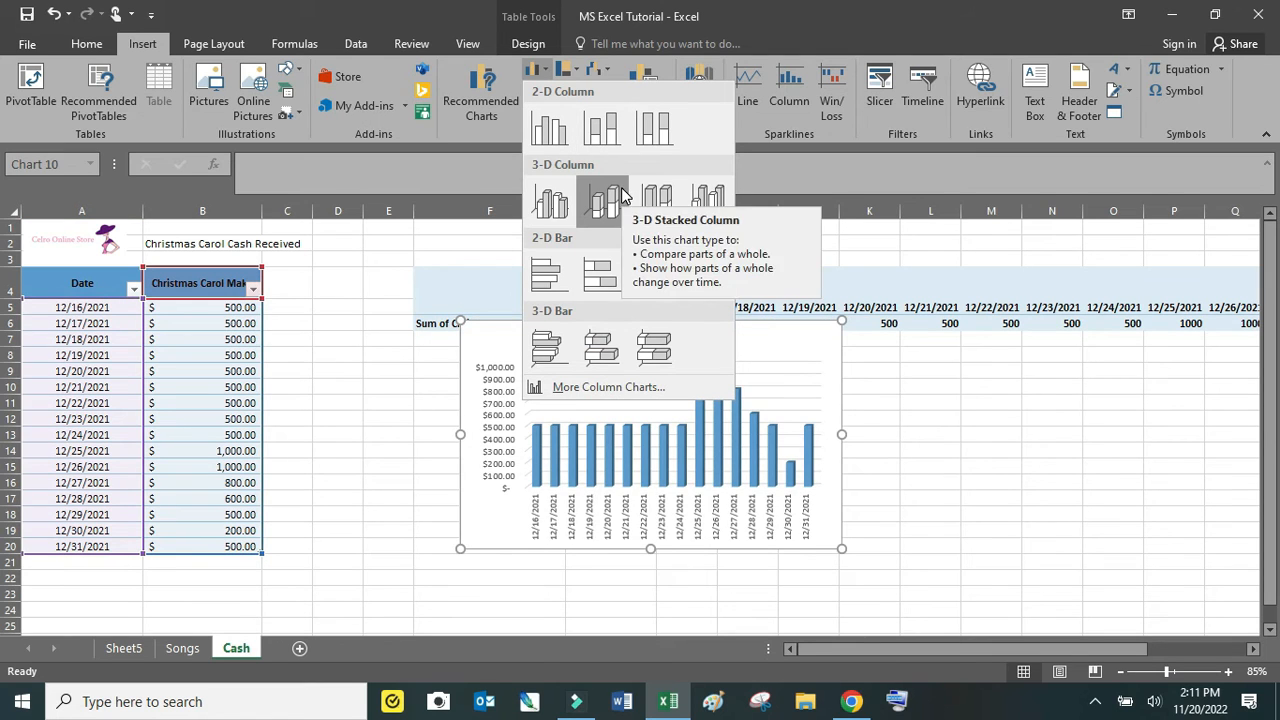
click(672, 420)
drag(763, 336, 714, 372)
click(966, 448)
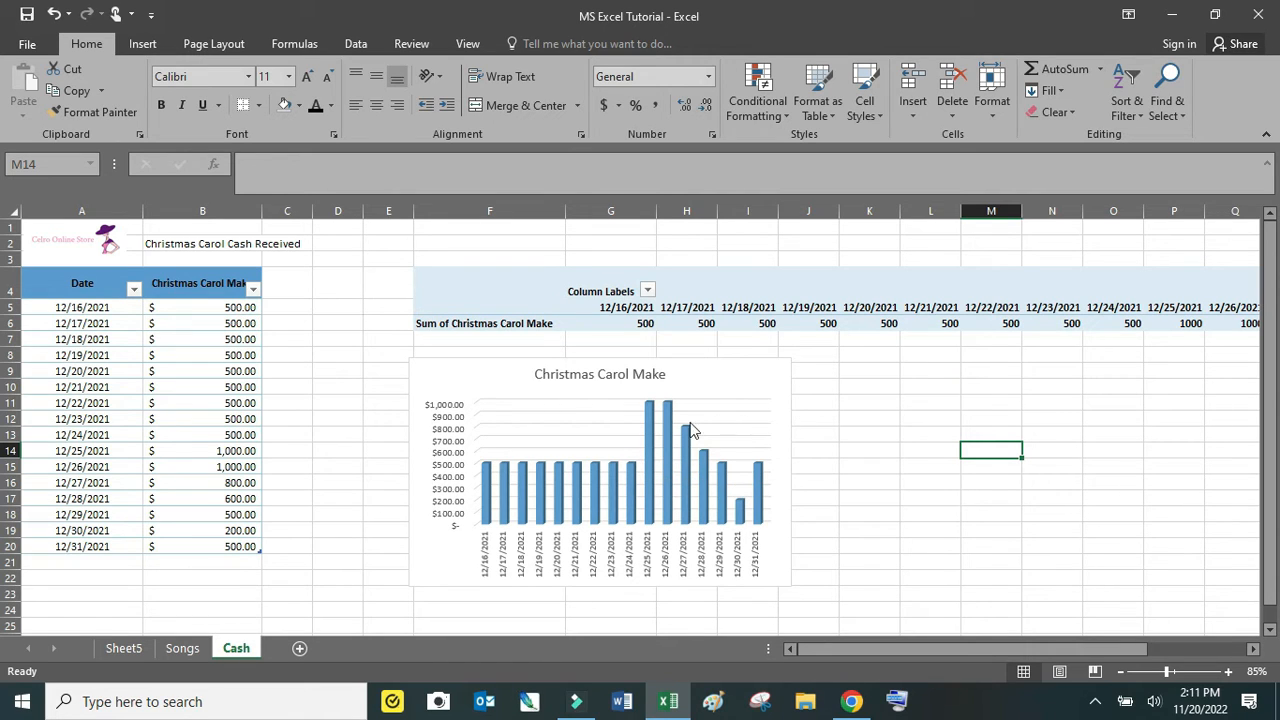
drag(108, 323, 189, 420)
drag(640, 323, 1207, 323)
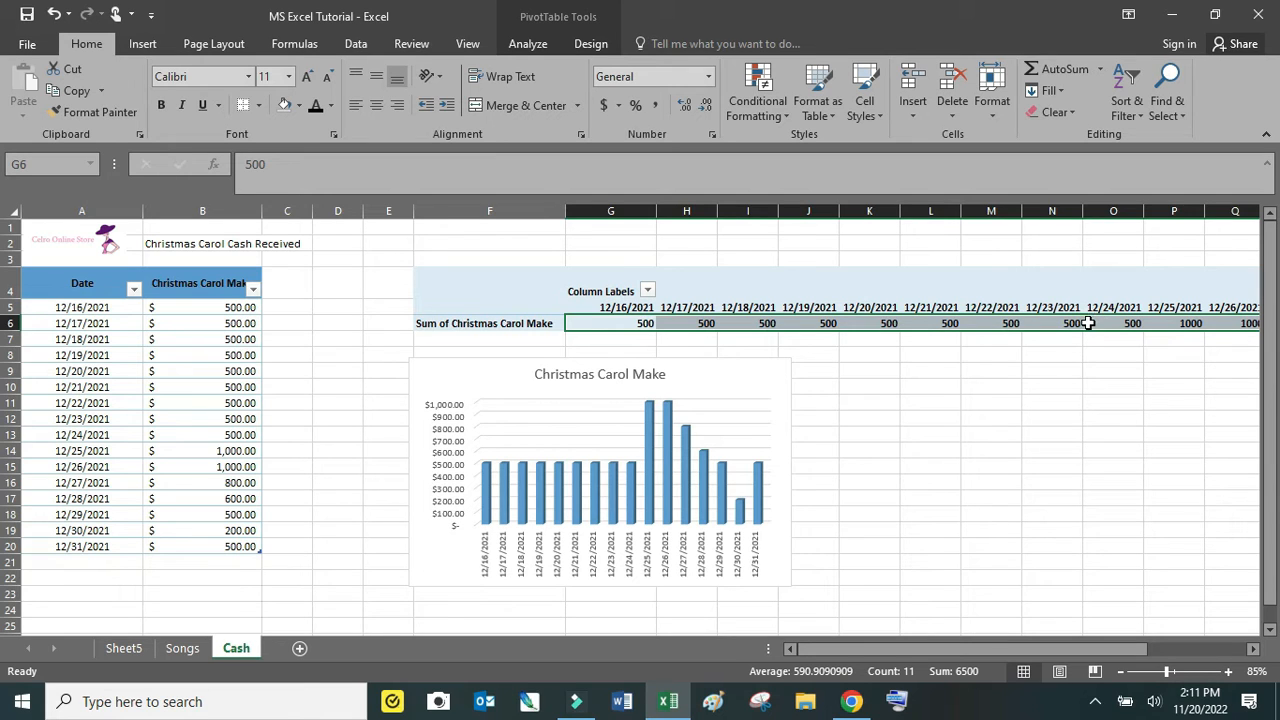
mouse_move(1085, 323)
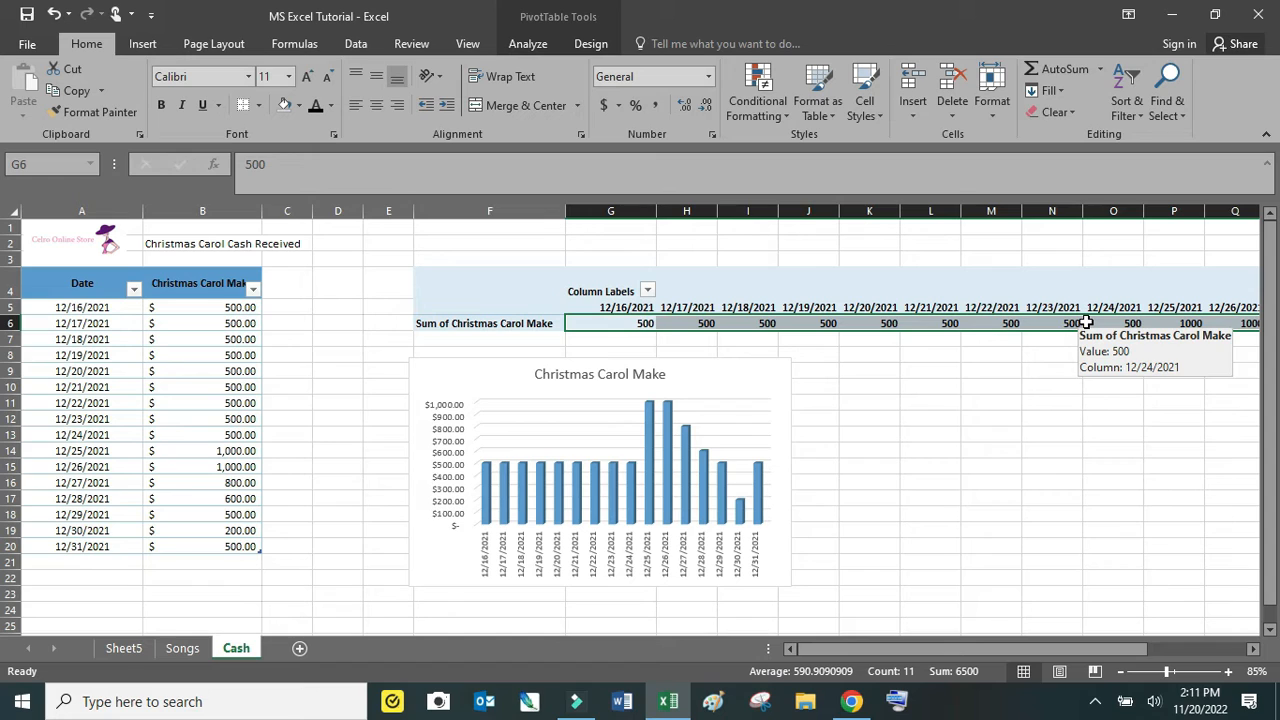
click(670, 493)
click(930, 402)
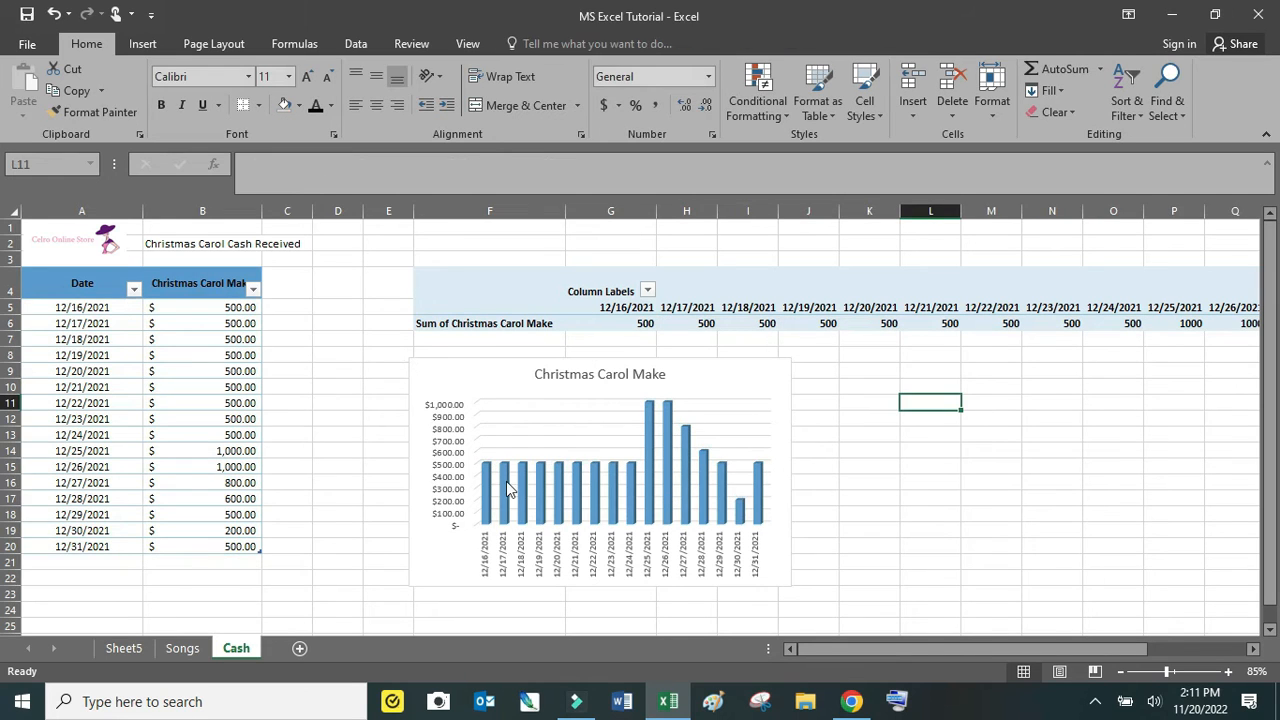
- Try to change the fill of the 12/16/2021 column in the 3-D chart
click(487, 488)
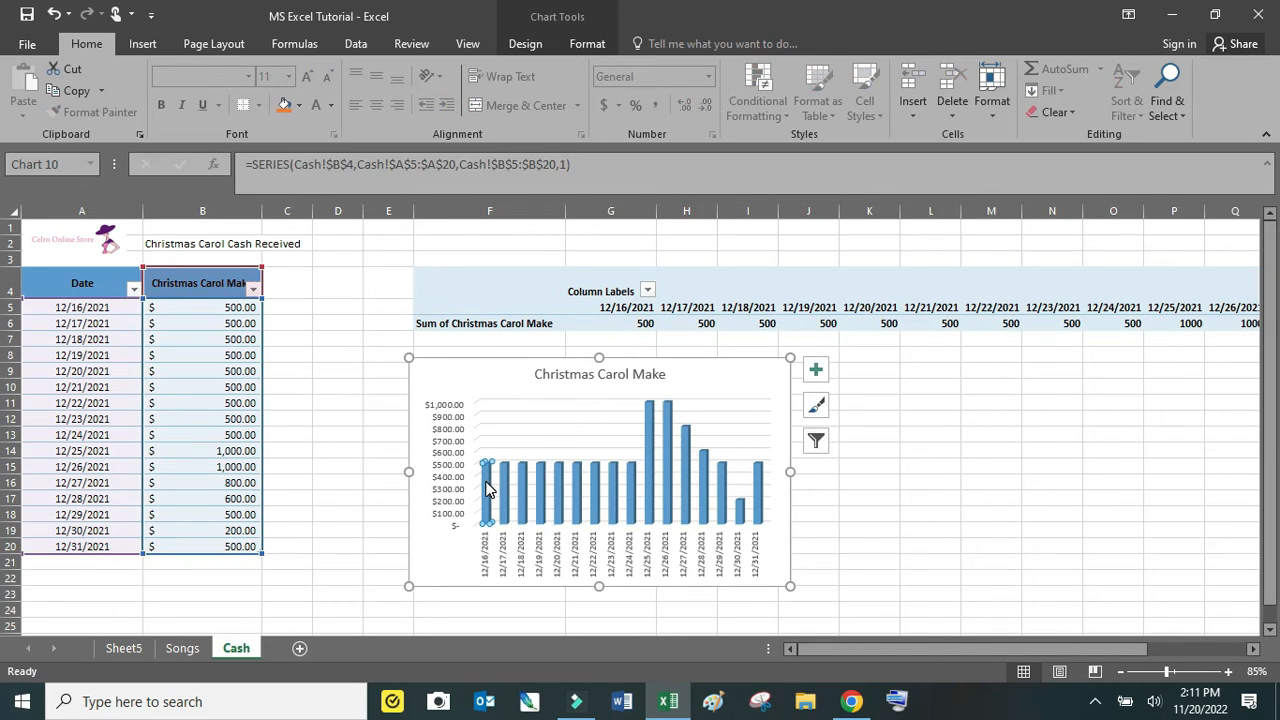
right_click(487, 488)
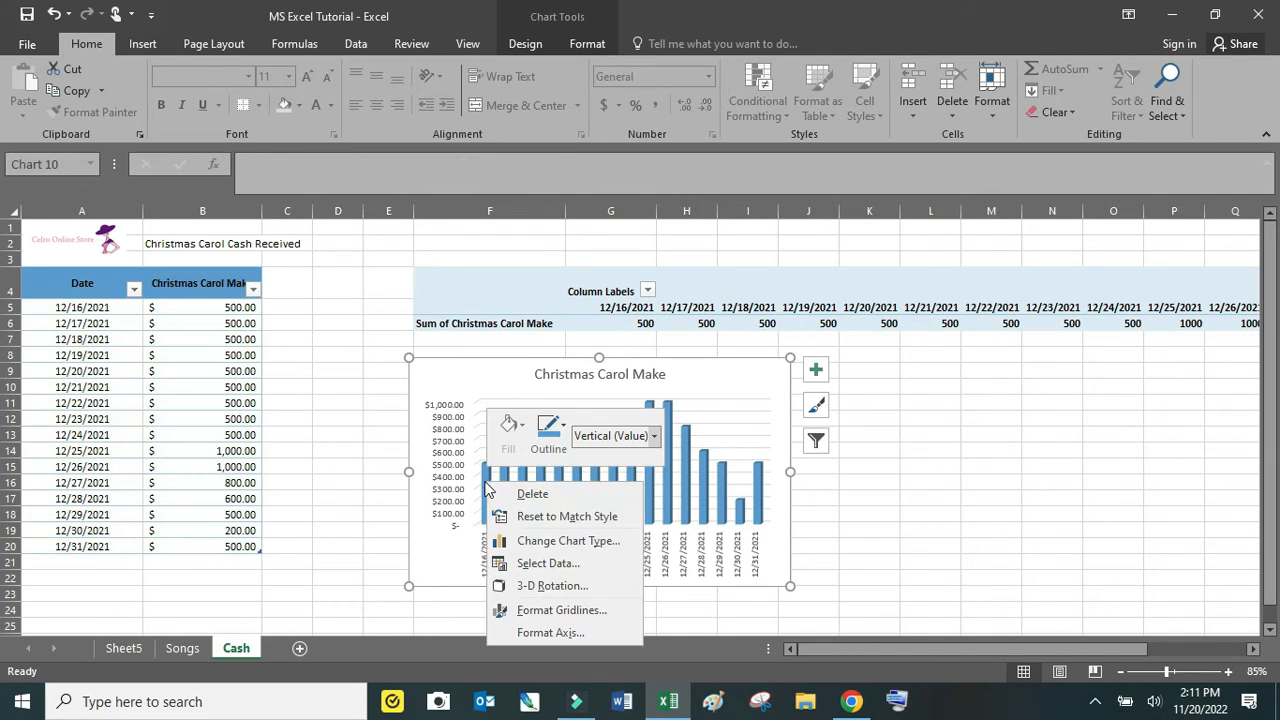
click(524, 424)
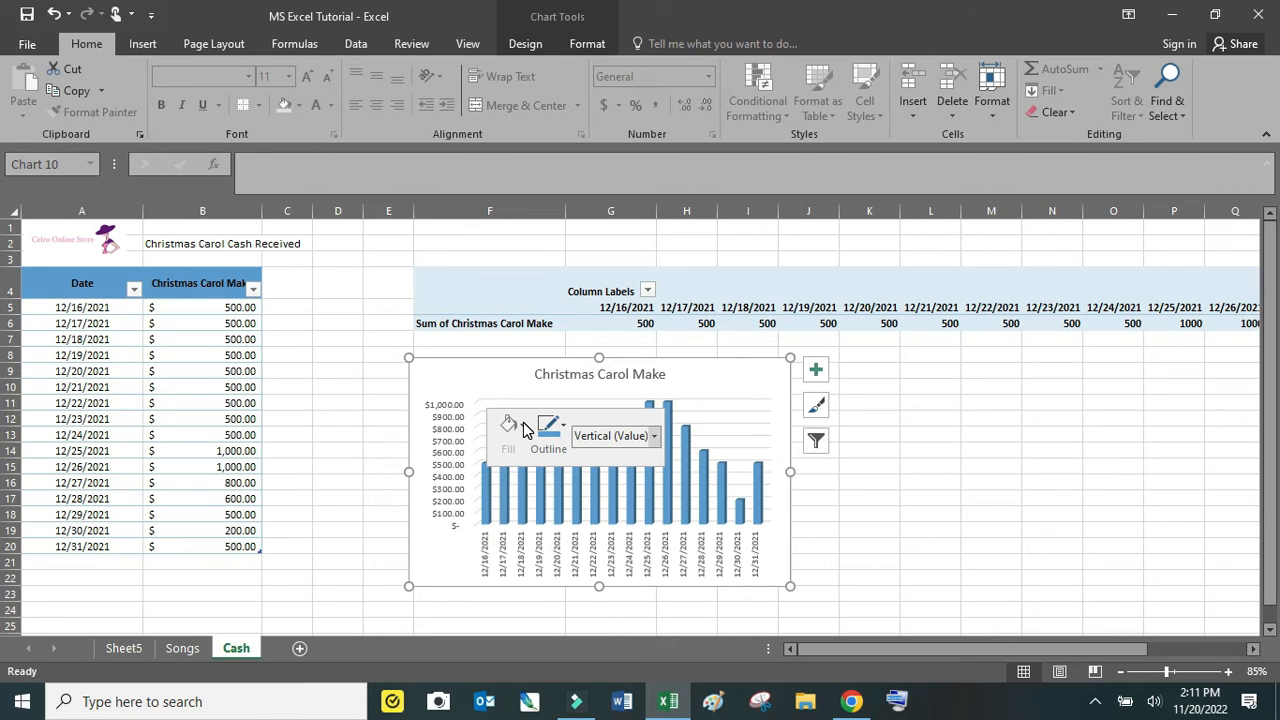
click(982, 420)
click(487, 488)
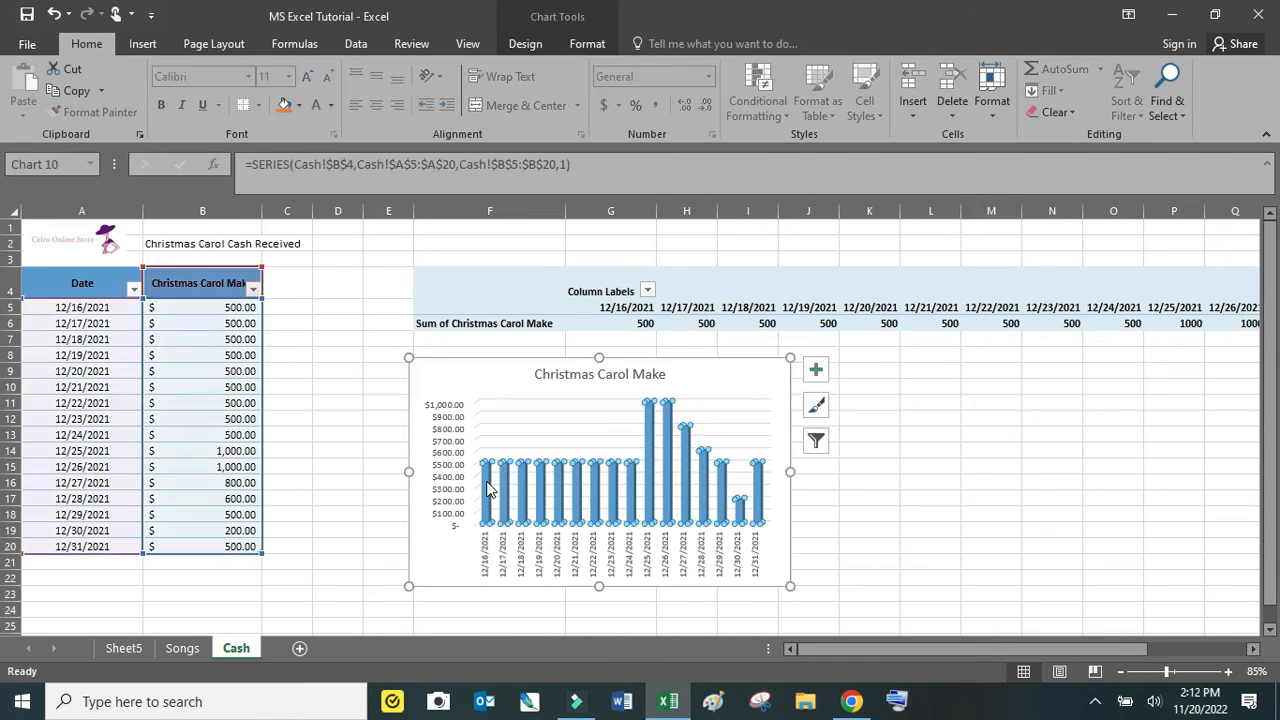
right_click(487, 488)
click(527, 430)
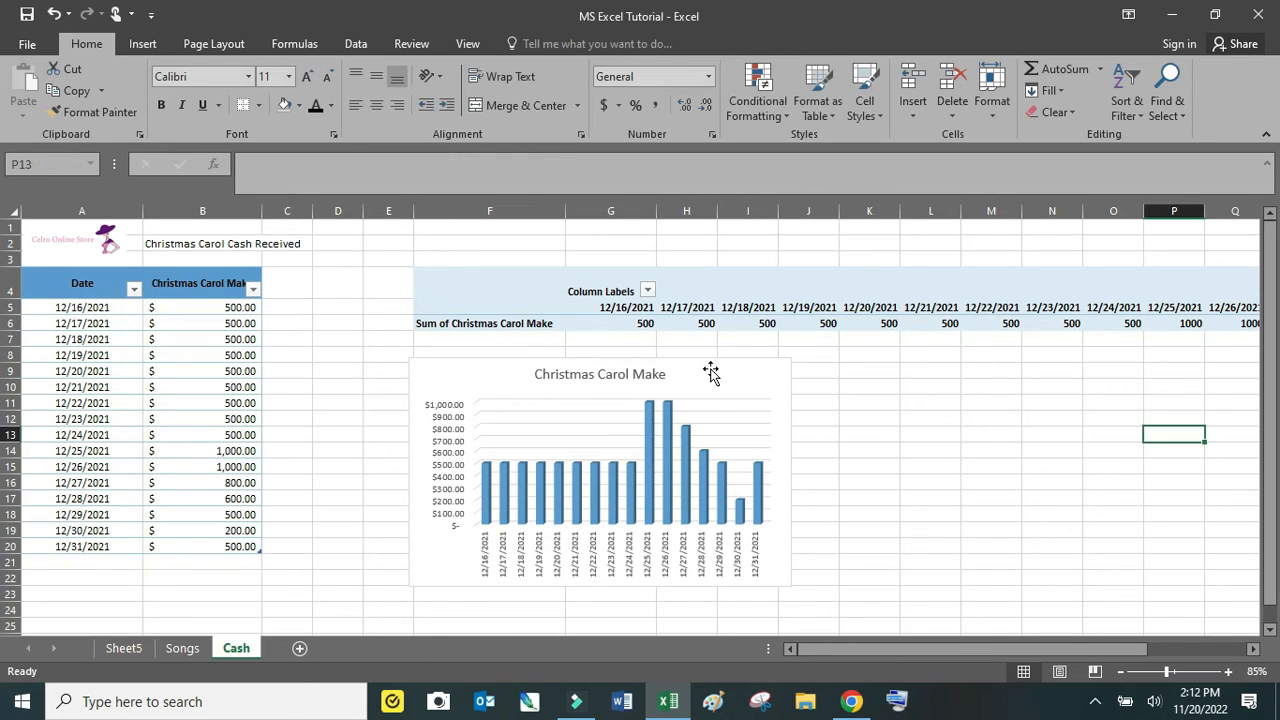
click(603, 437)
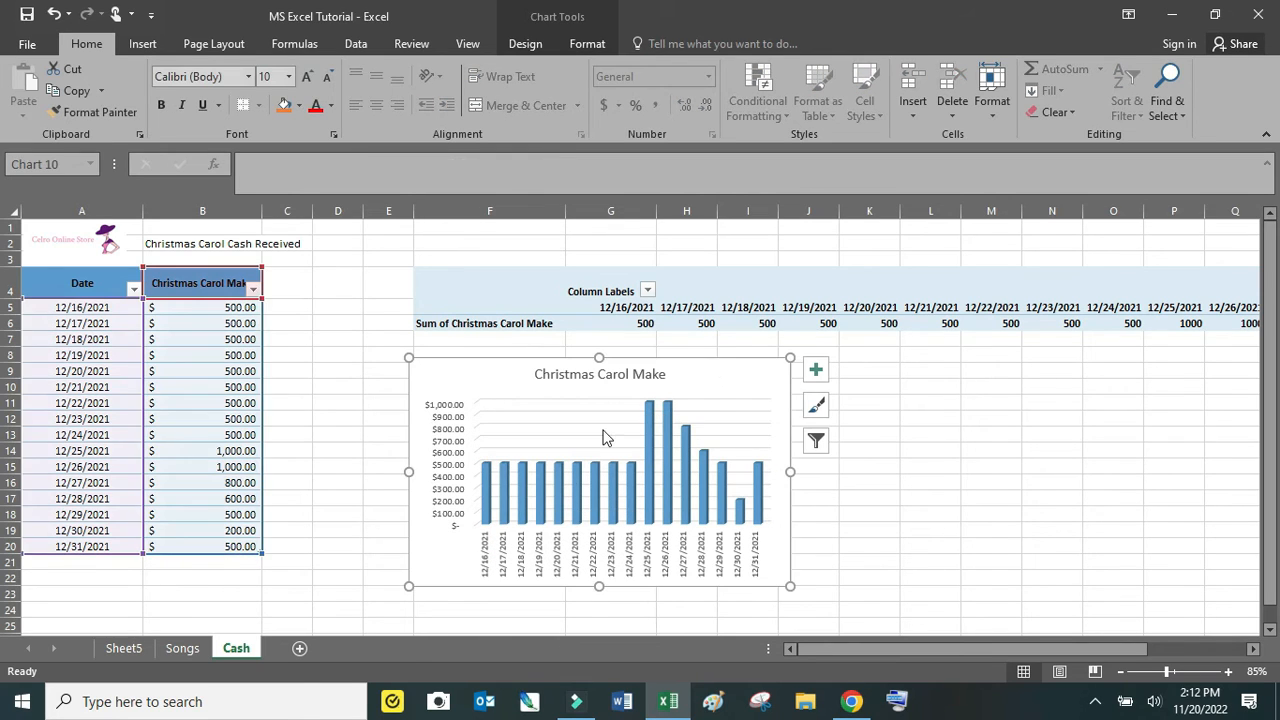
click(482, 492)
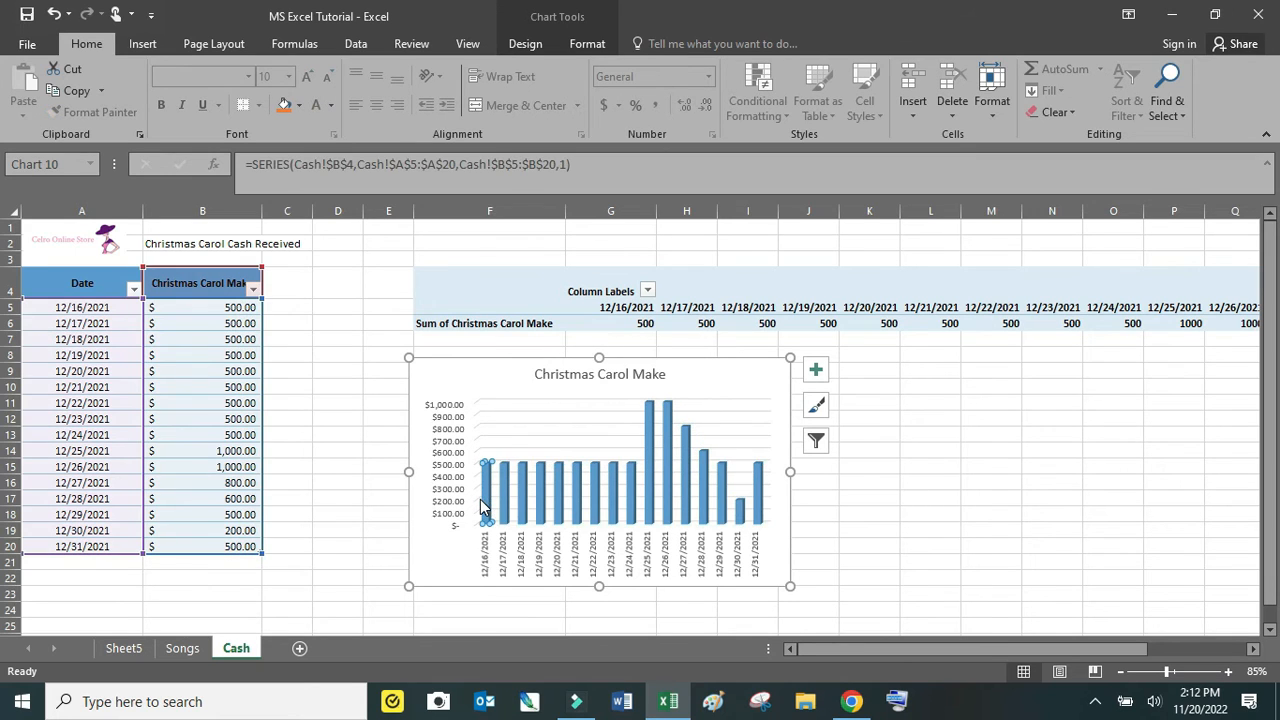
right_click(481, 501)
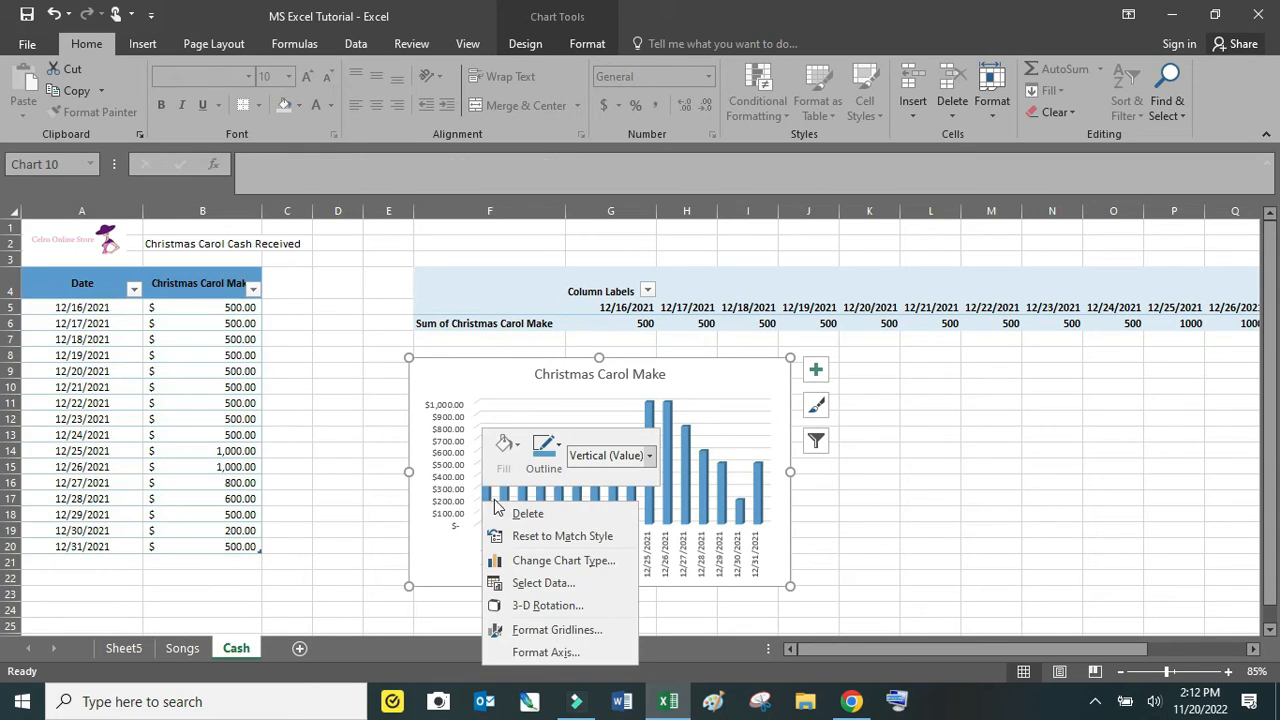
click(516, 445)
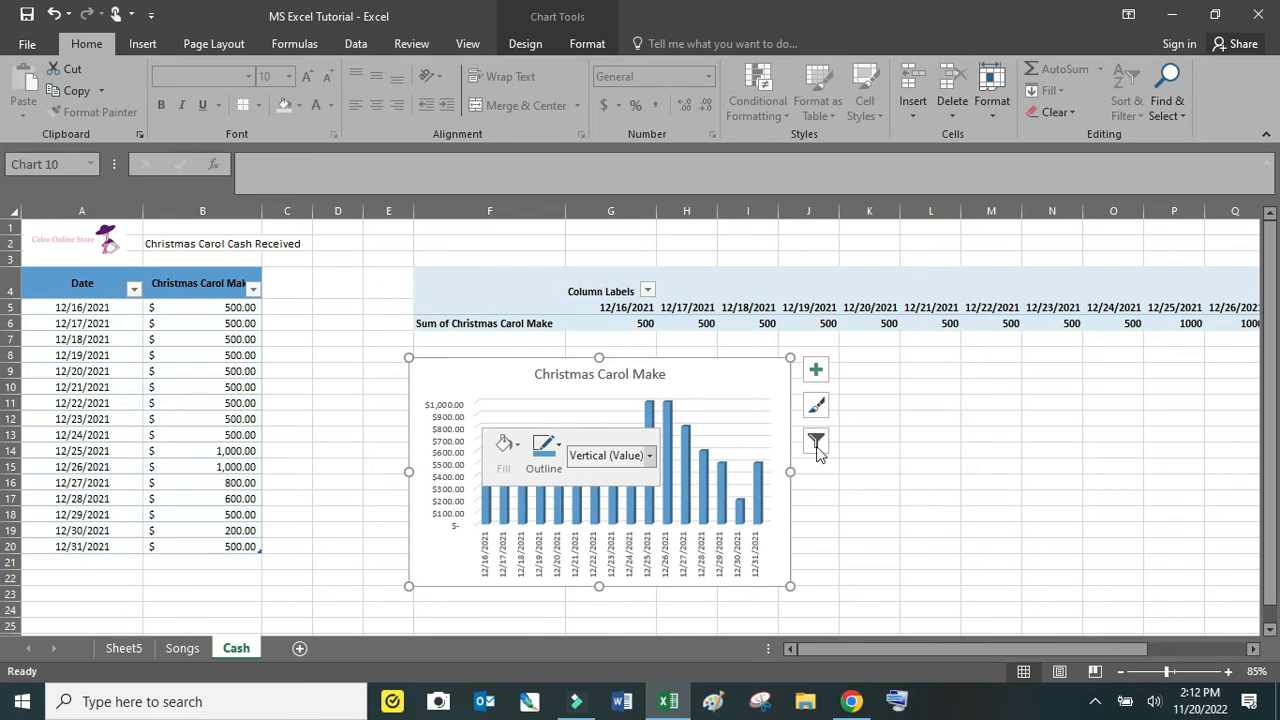
click(905, 465)
- Change the Christmas Carol Make chart to a 2-D clustered column chart
click(708, 444)
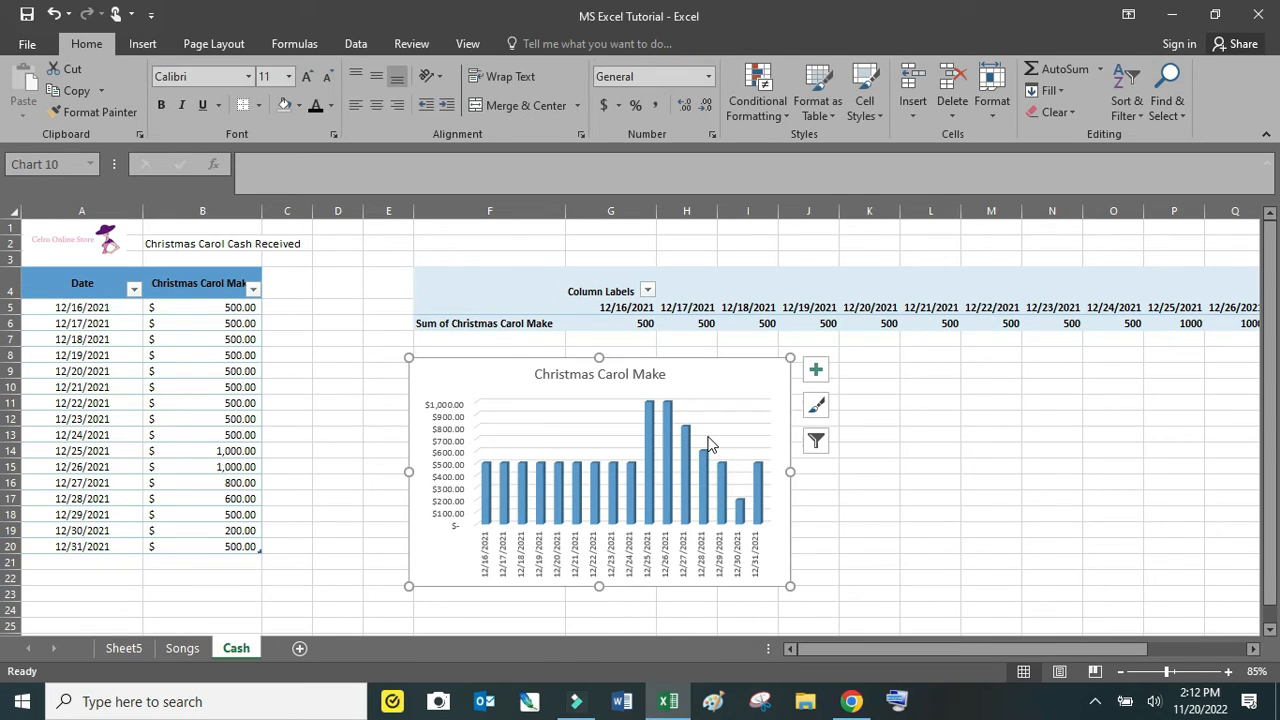
click(145, 44)
click(533, 72)
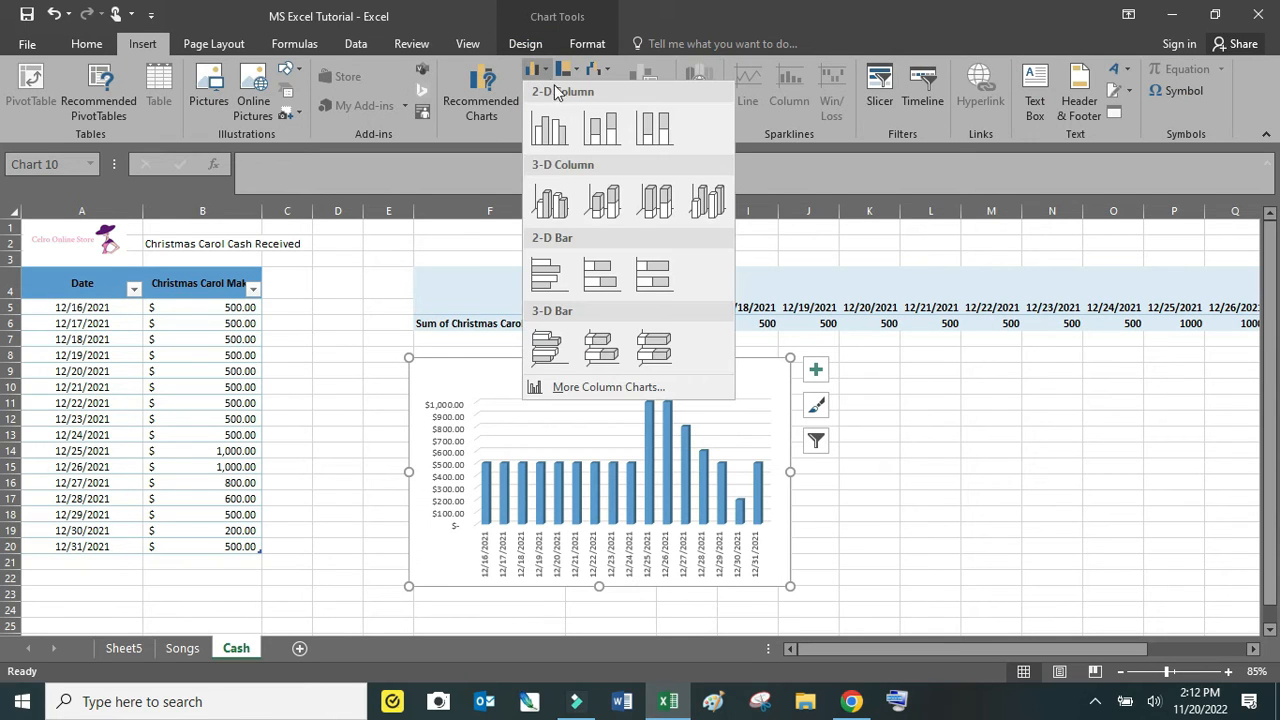
click(549, 127)
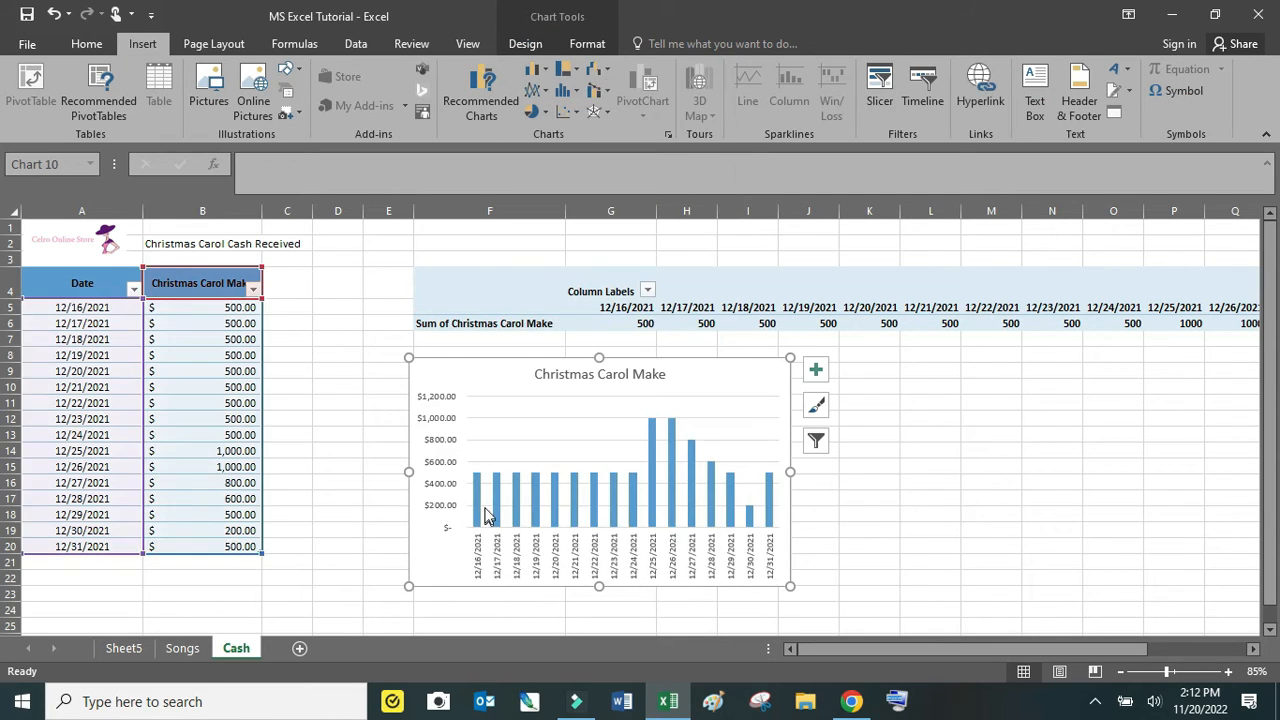
- Fill the chart's 12/16/2021 column with a red picture from a file in the Pictures folder
click(476, 510)
right_click(476, 510)
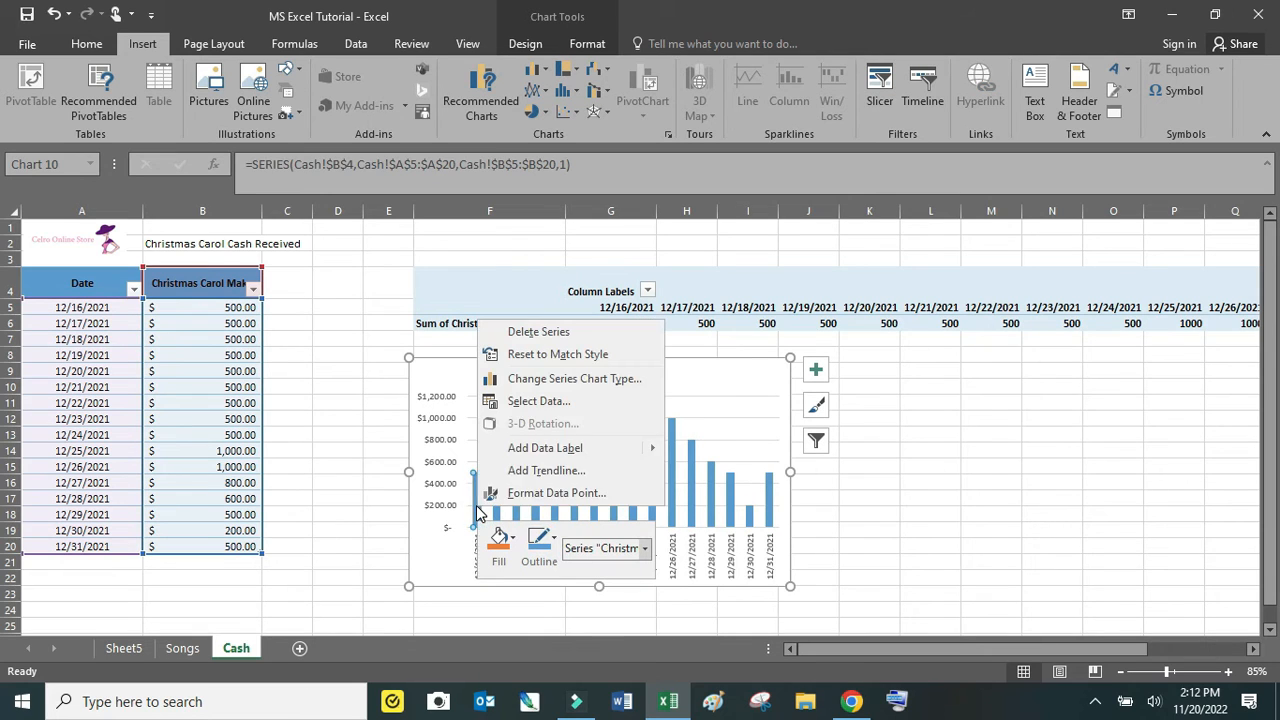
click(514, 540)
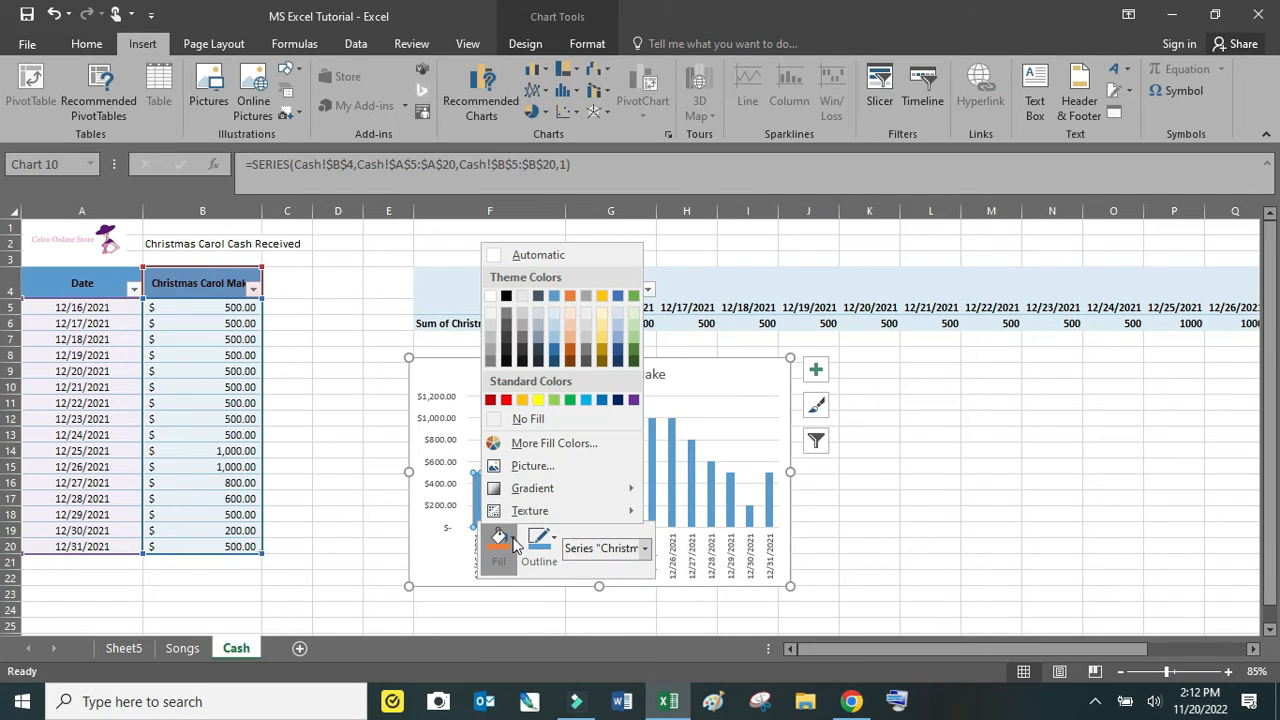
click(546, 467)
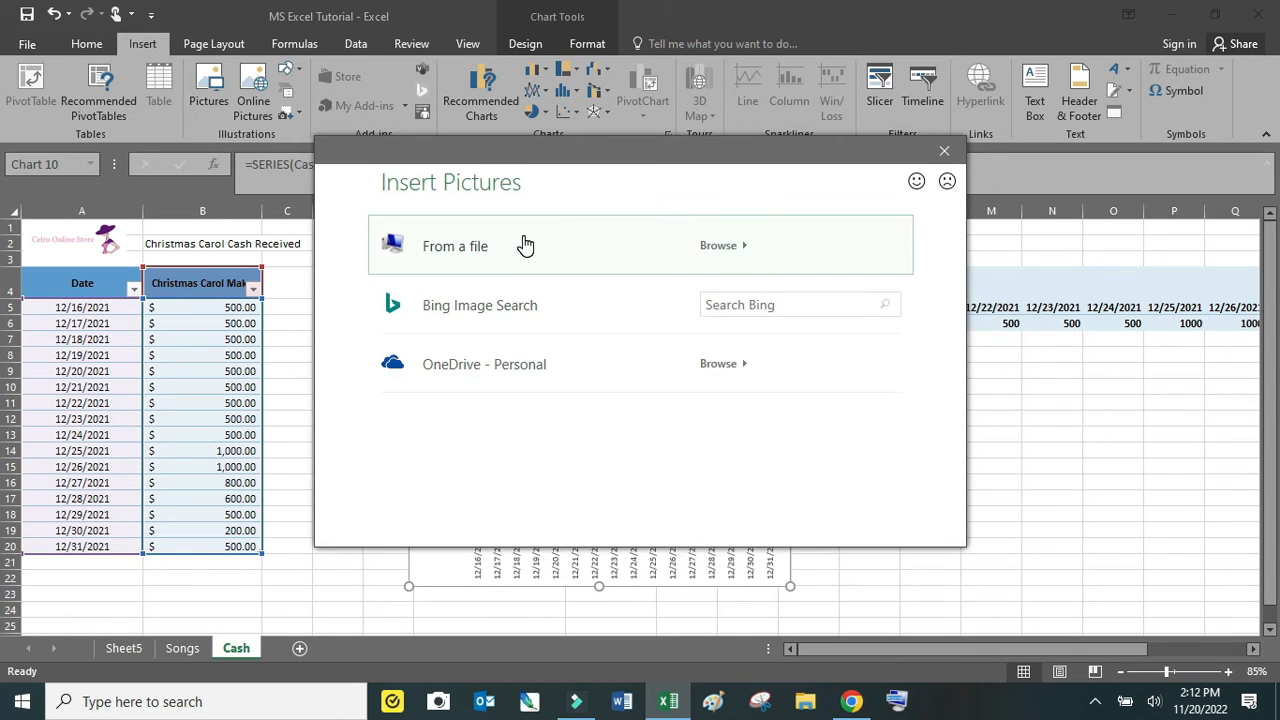
click(524, 242)
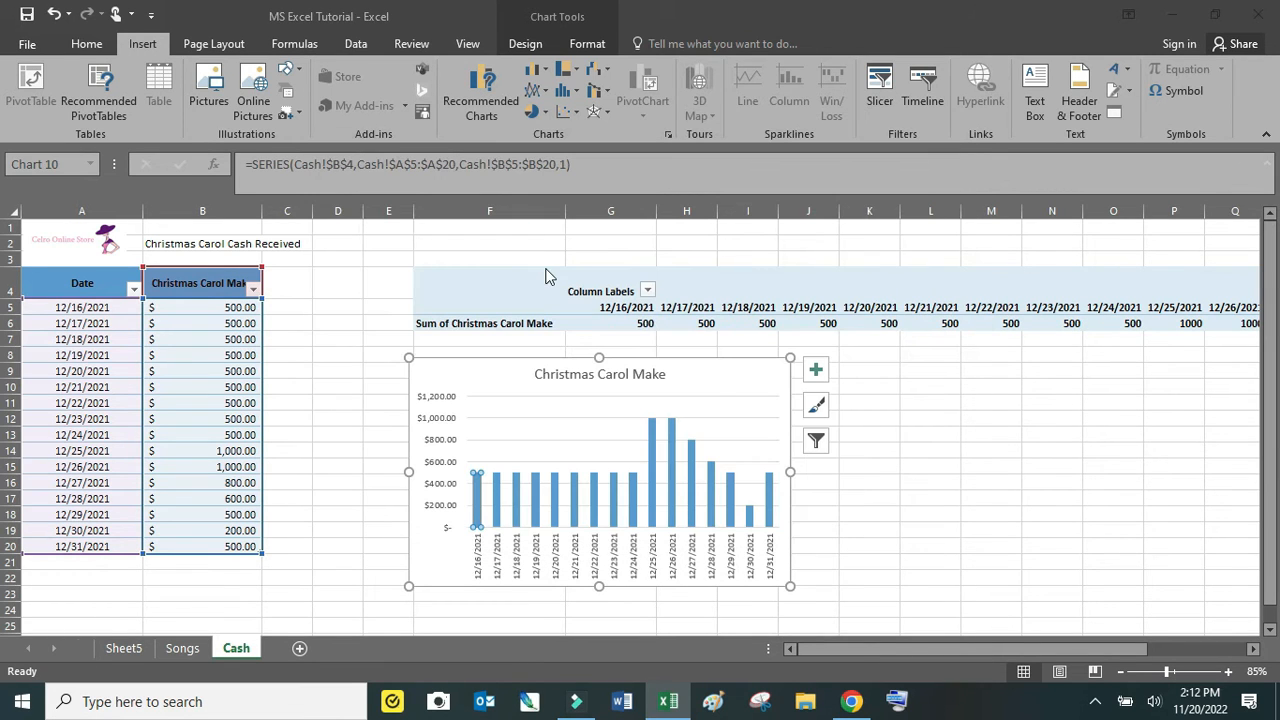
scroll(440, 262, down, 1)
scroll(440, 262, up, 1)
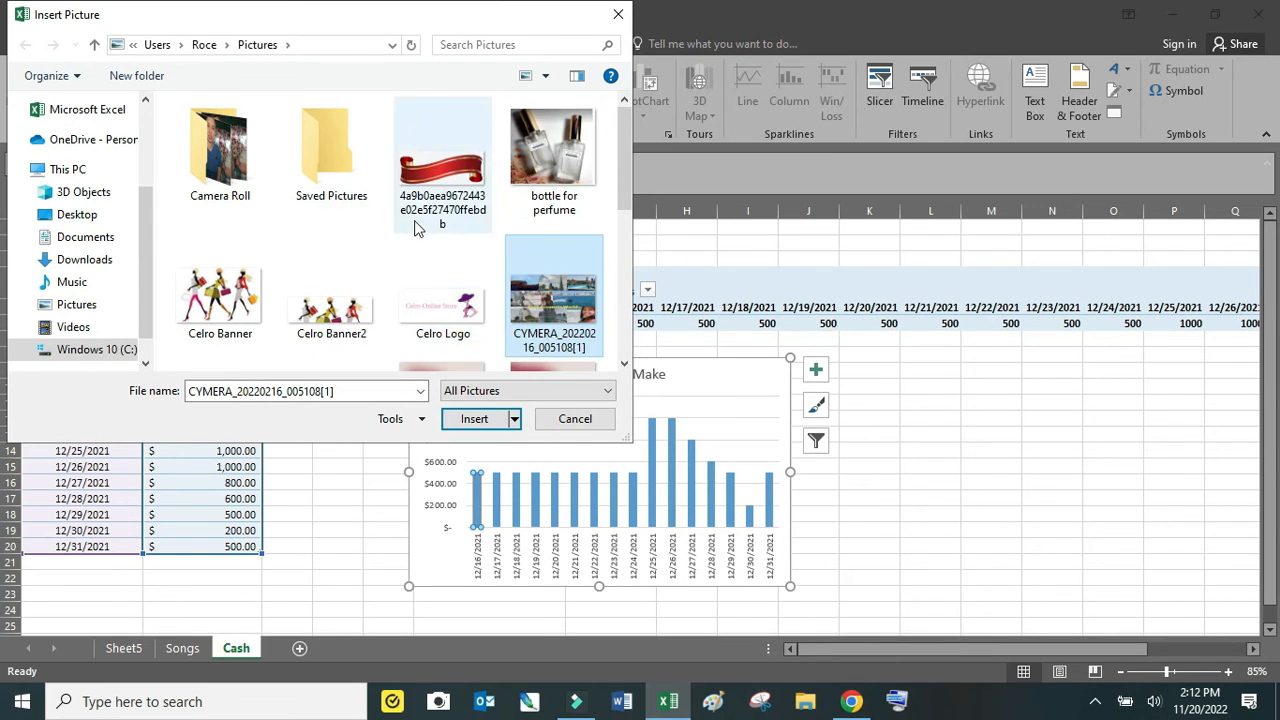
scroll(423, 222, down, 3)
click(349, 285)
double_click(349, 285)
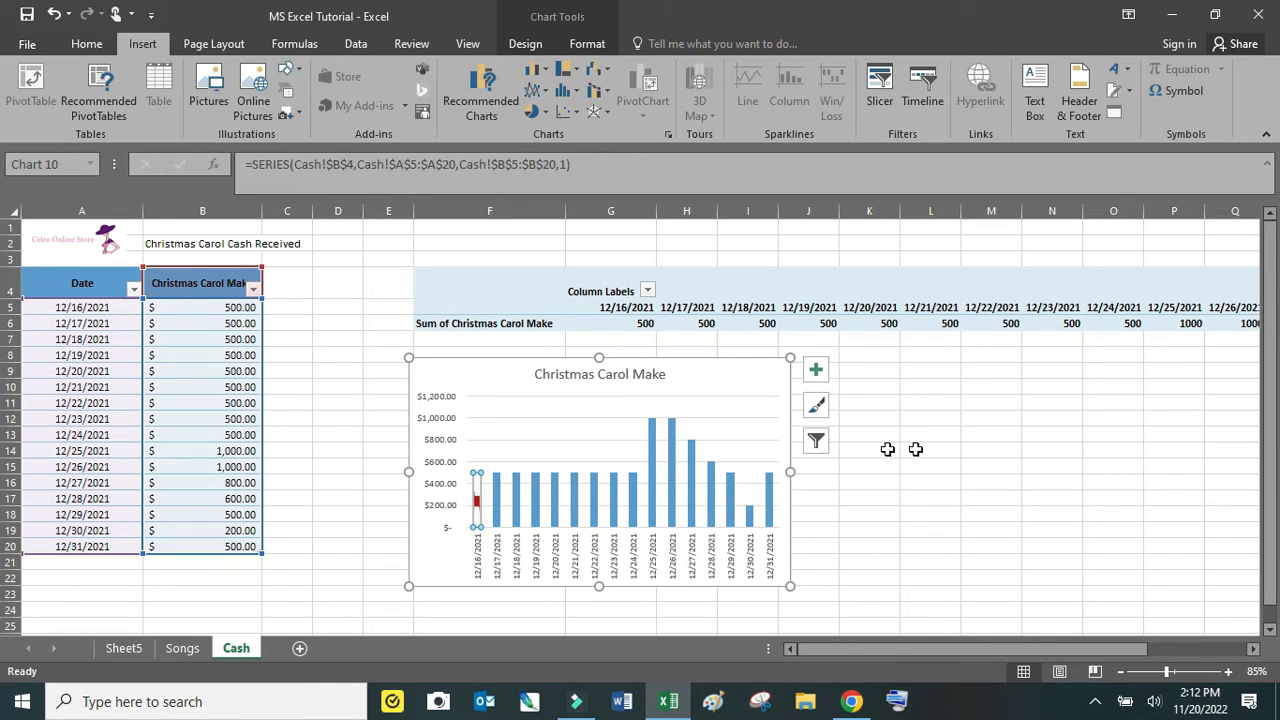
click(1010, 448)
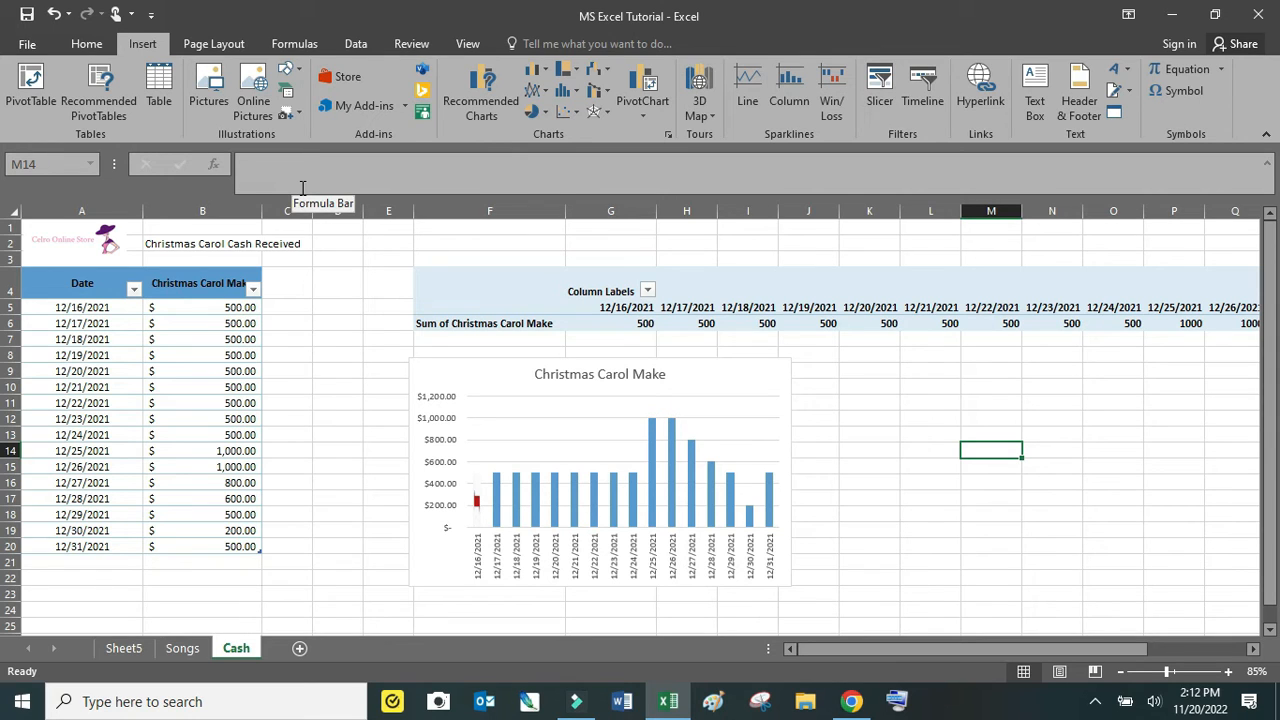
- Change the Christmas Carol Make chart to a 2-D pie chart
click(534, 434)
click(531, 111)
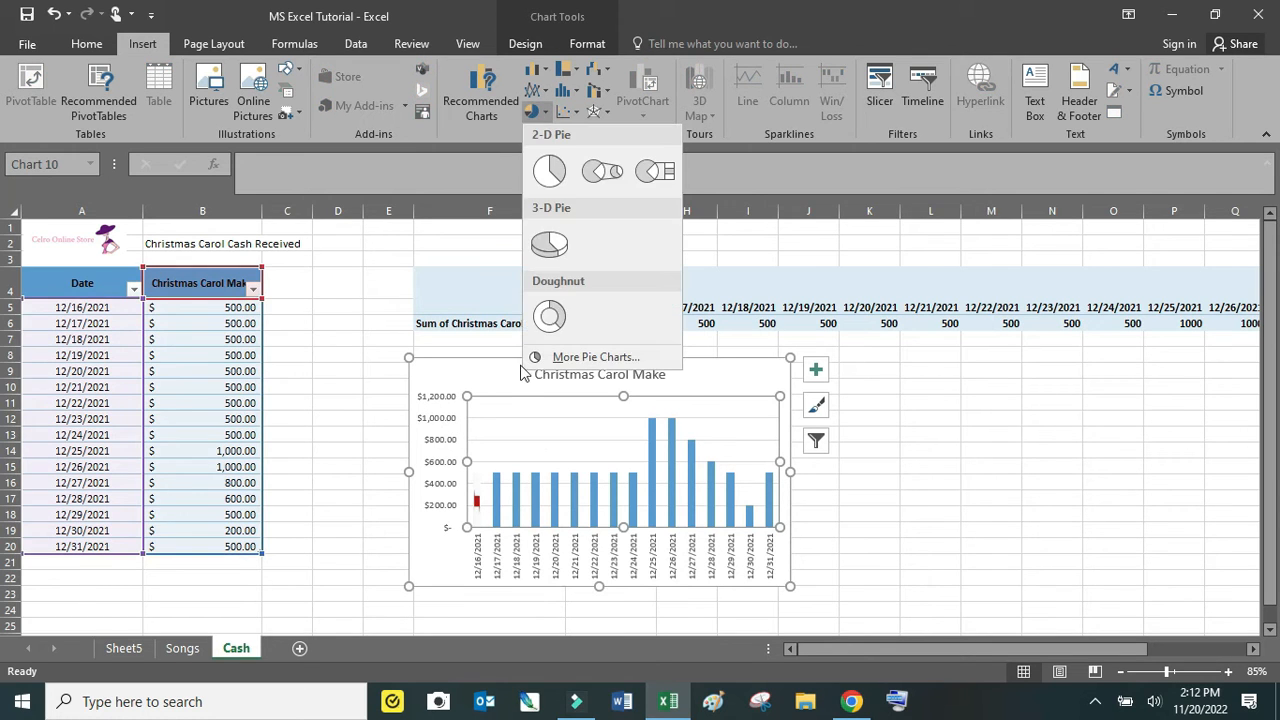
click(548, 171)
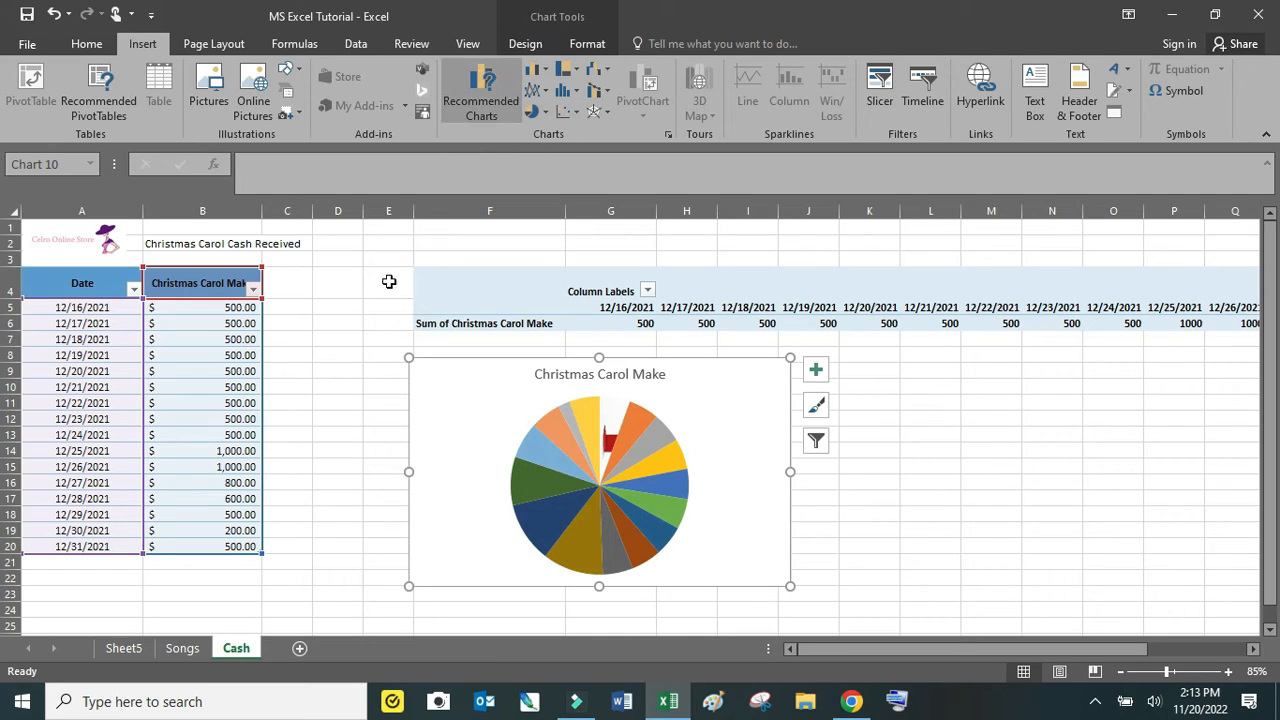
drag(643, 310, 955, 323)
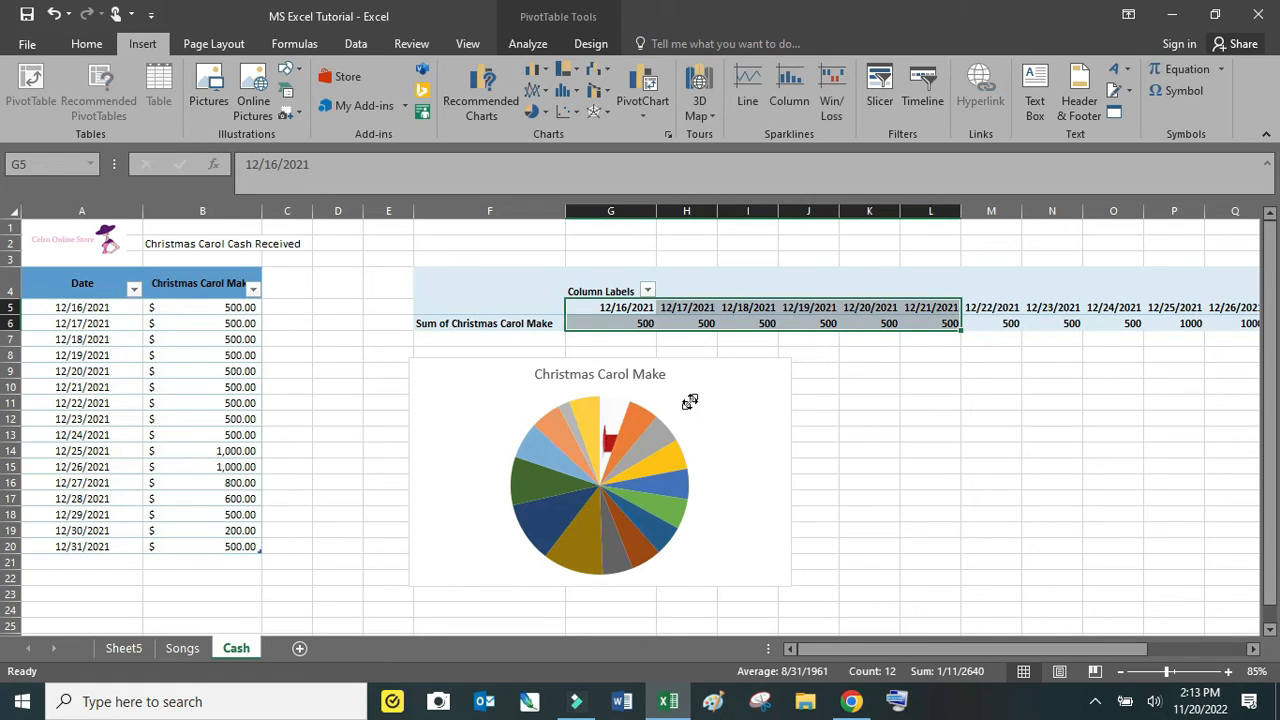
click(688, 400)
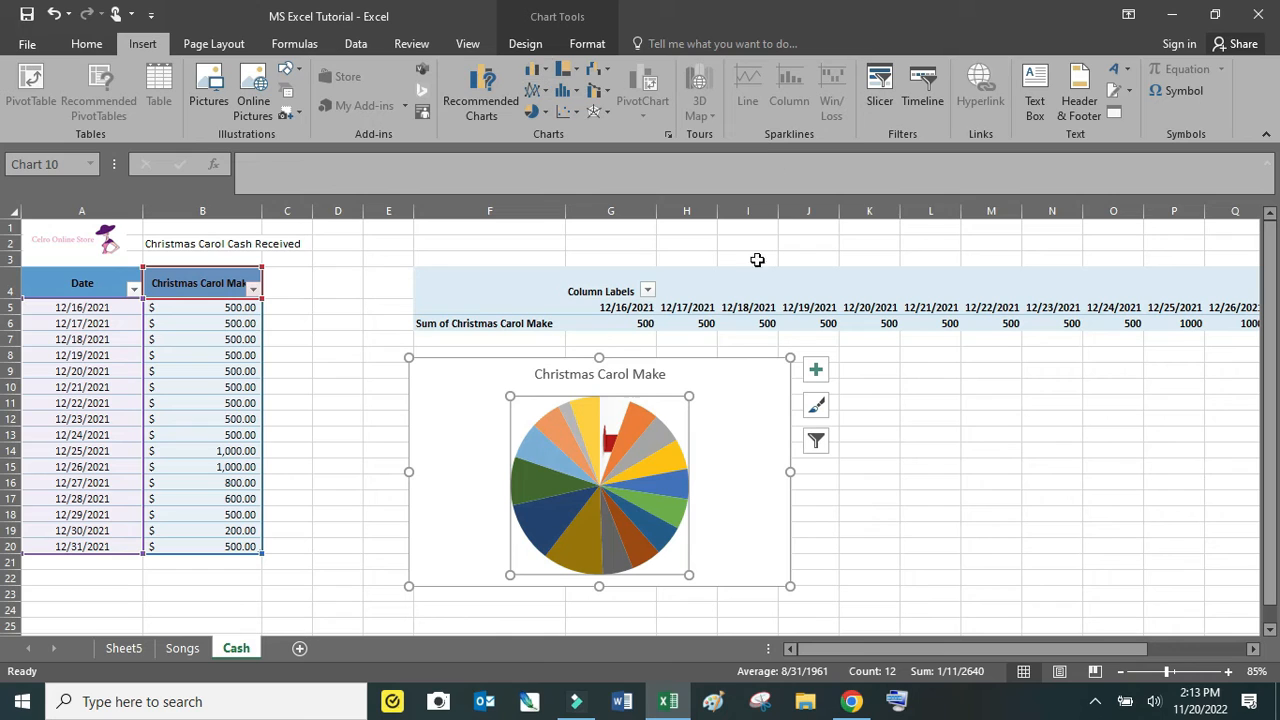
click(985, 530)
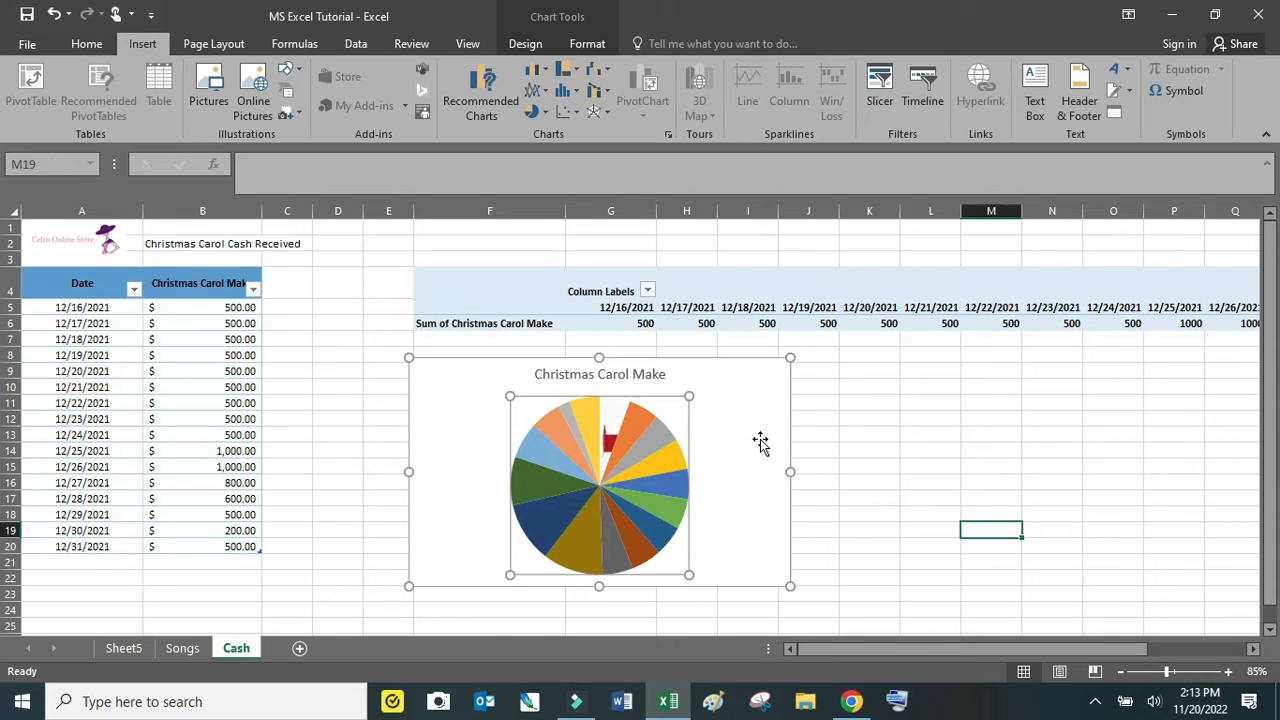
click(190, 339)
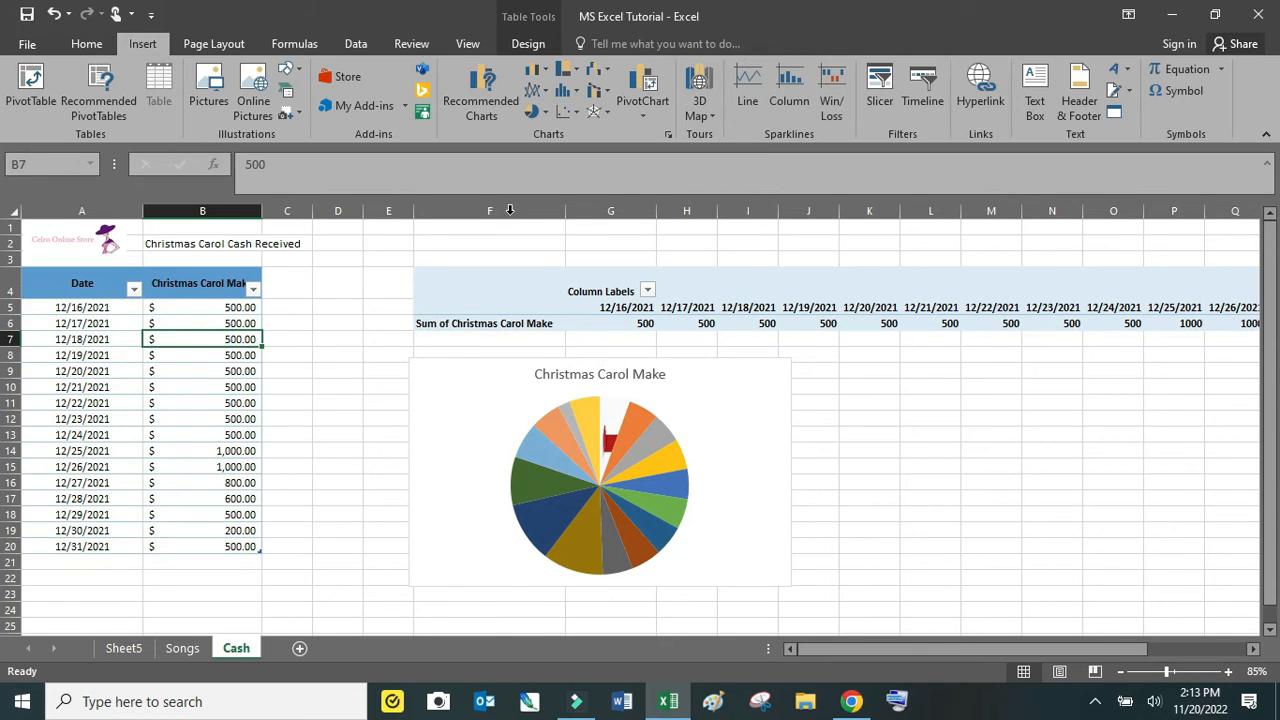
click(880, 95)
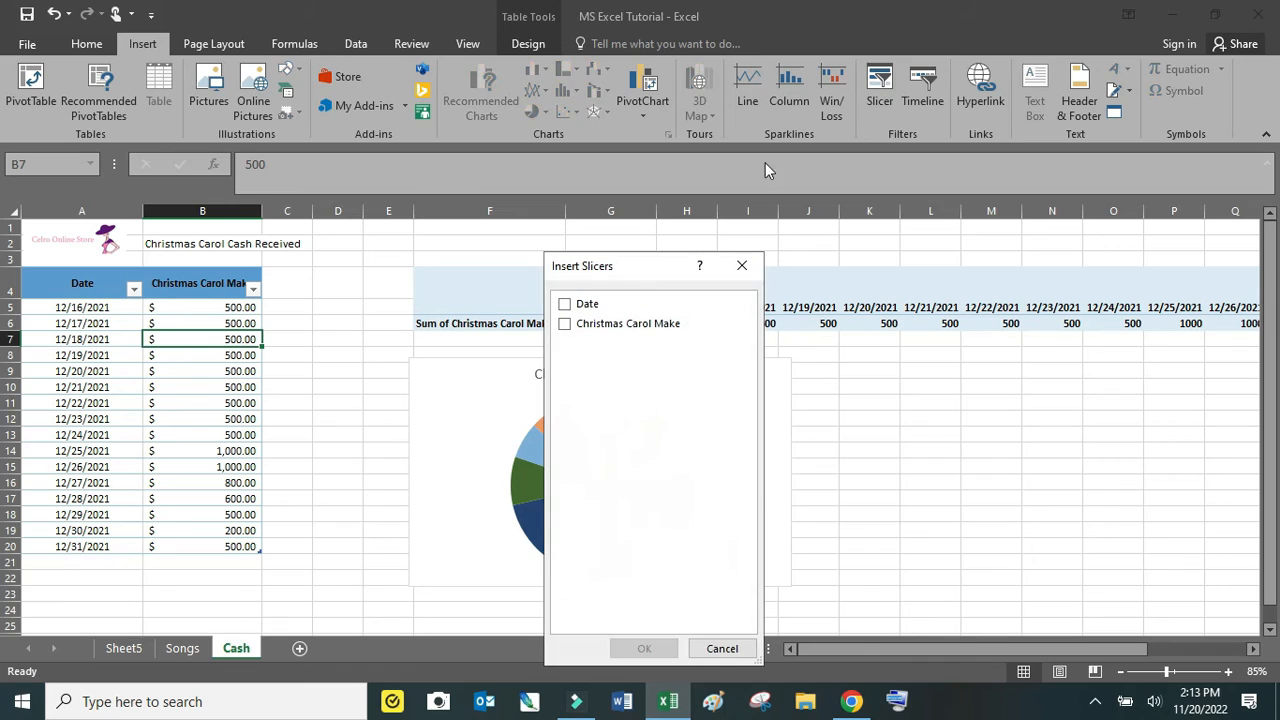
click(570, 305)
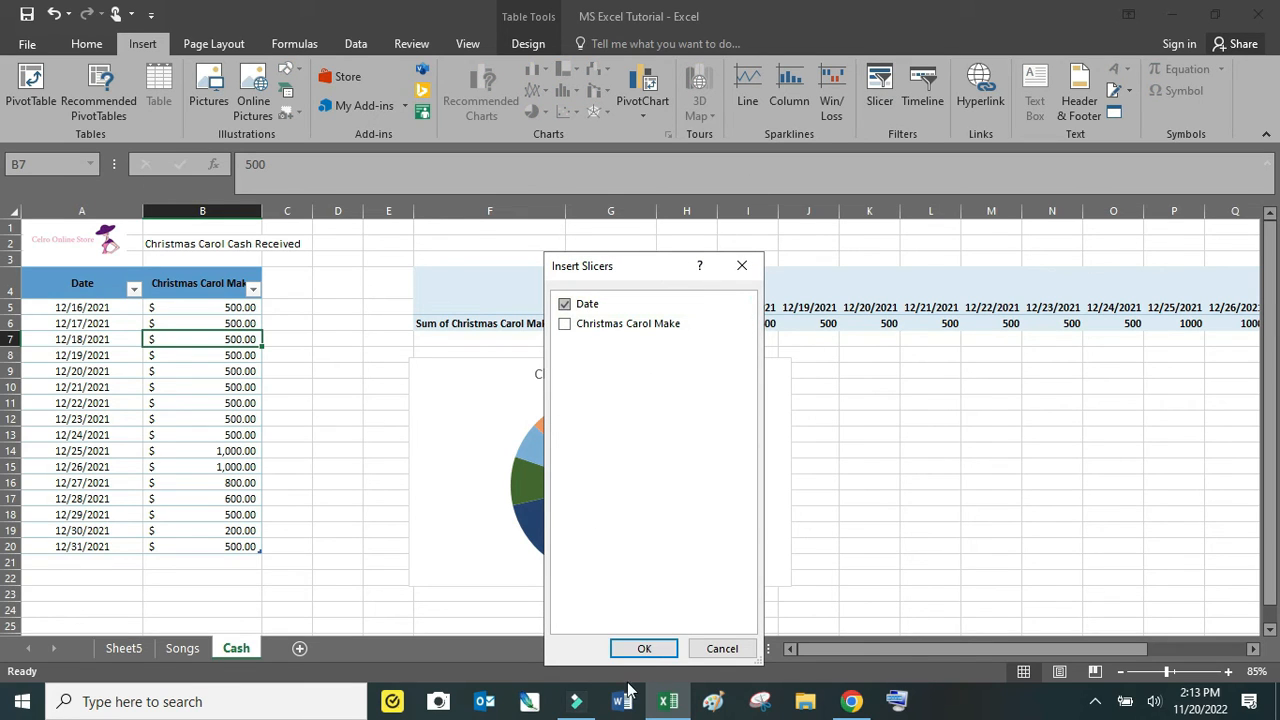
click(745, 266)
- Insert a Schedule slicer for the songs PivotTable on Sheet5 and move it up beside the table, to columns F–H
click(117, 649)
click(358, 291)
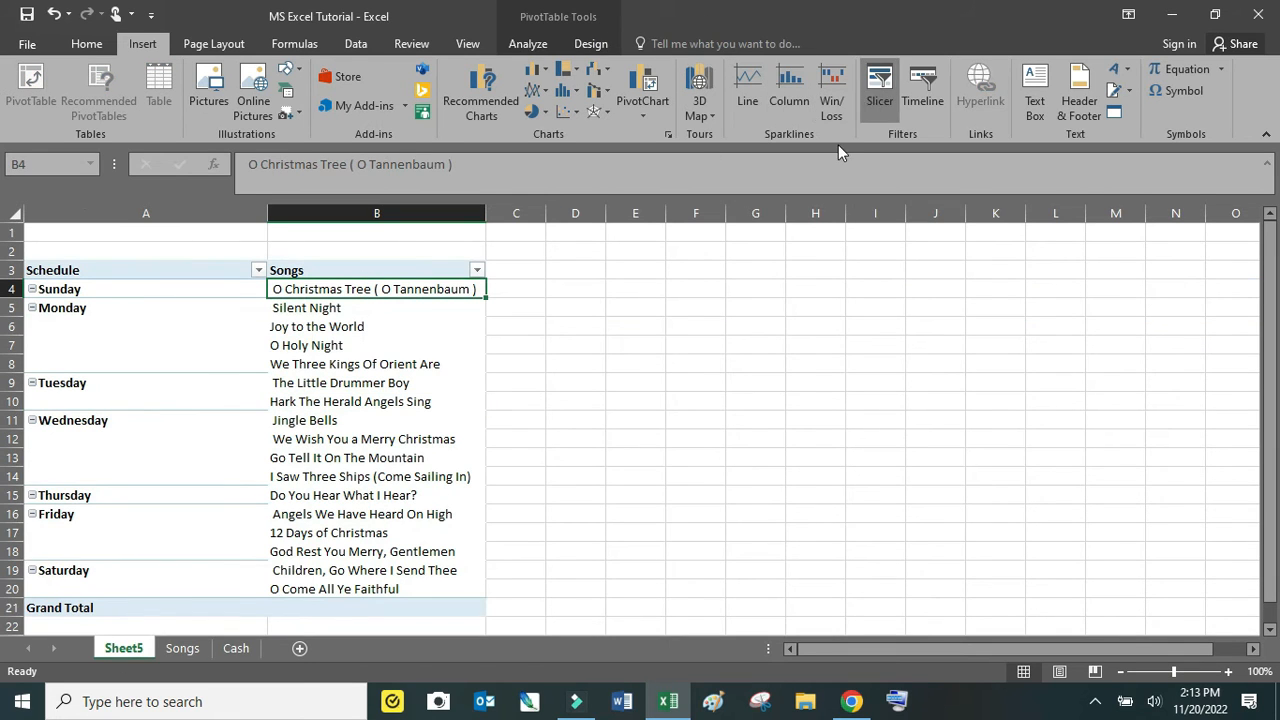
click(879, 95)
click(565, 324)
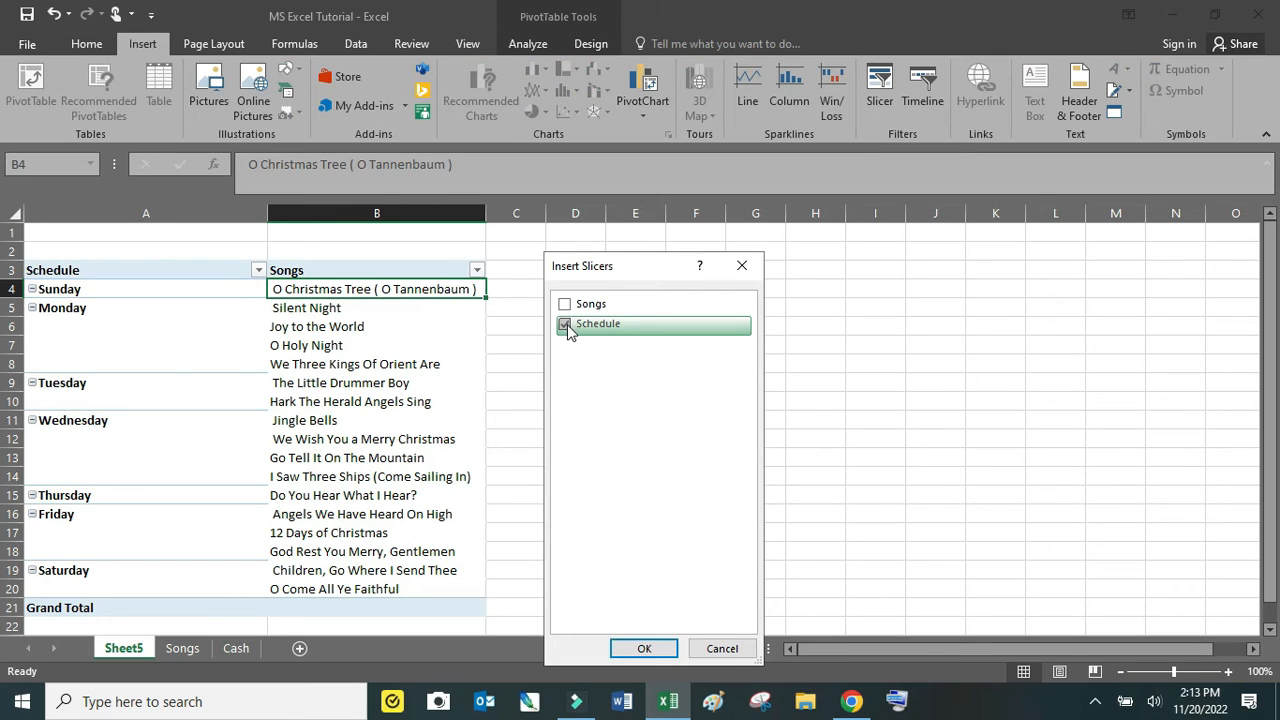
click(645, 650)
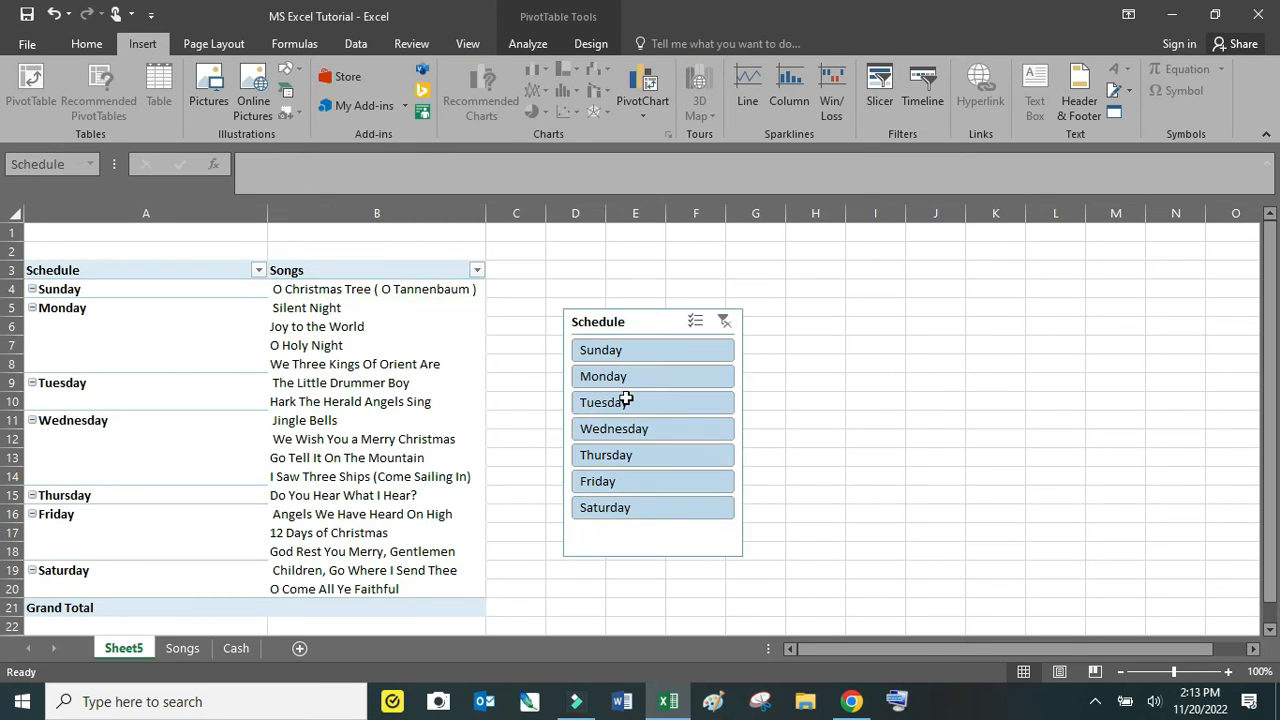
drag(630, 325, 741, 240)
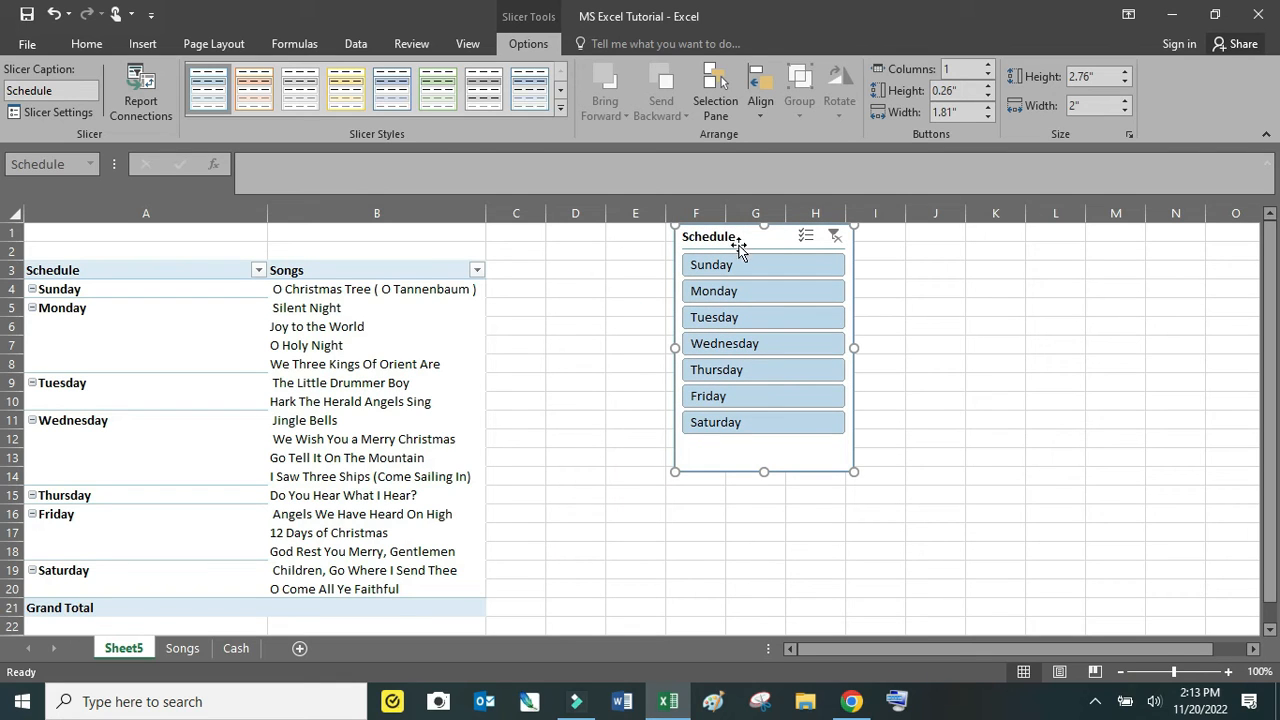
- Filter the songs PivotTable with the Schedule slicer to Monday, Tuesday and Saturday in turn
click(741, 291)
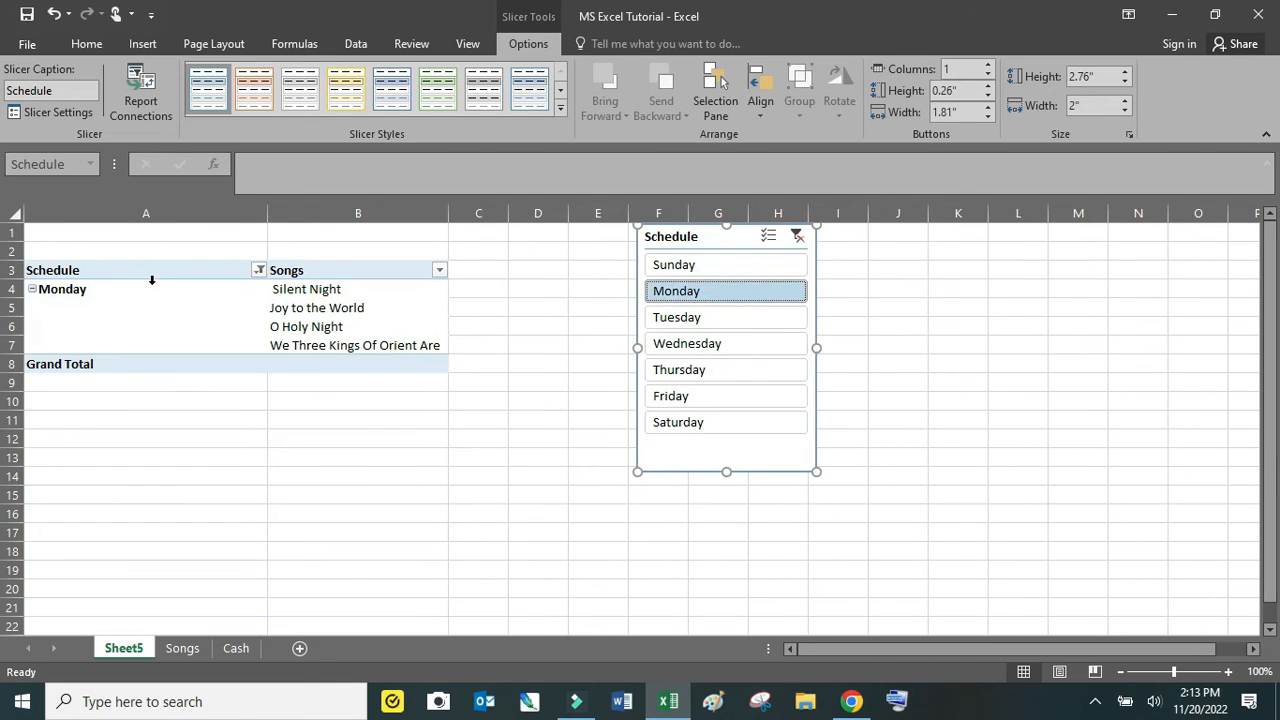
drag(115, 270, 323, 337)
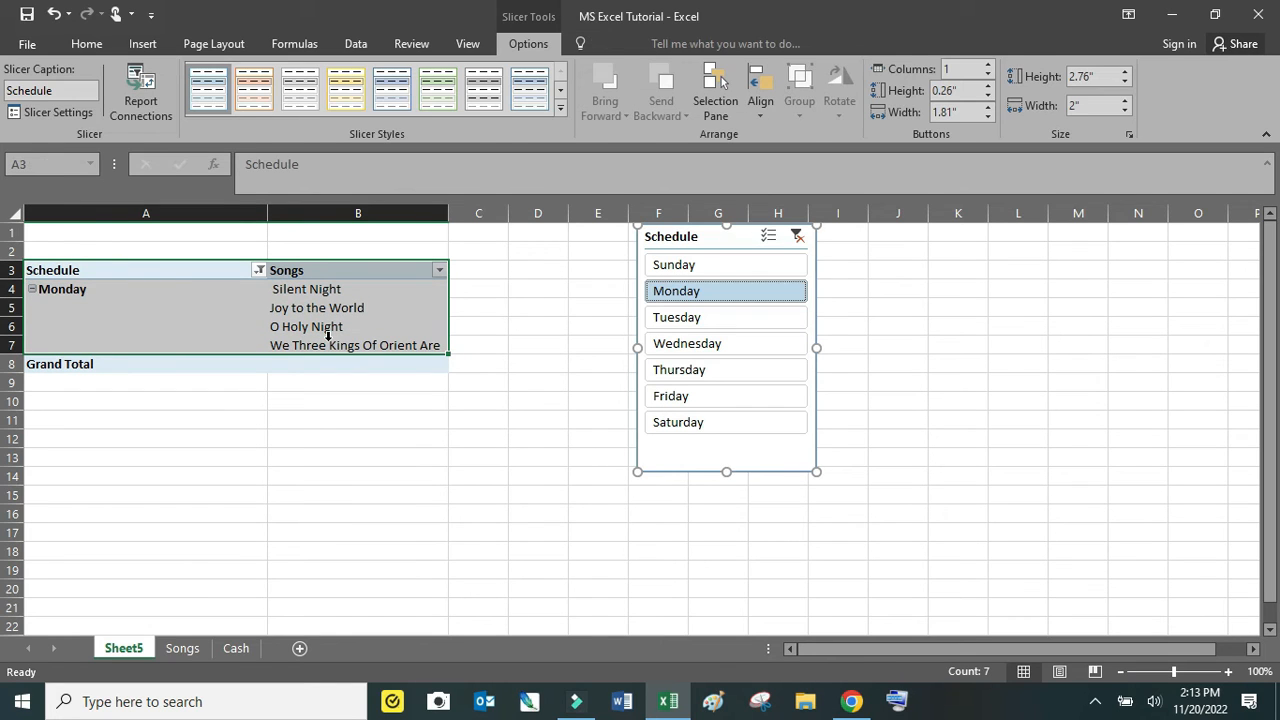
click(688, 322)
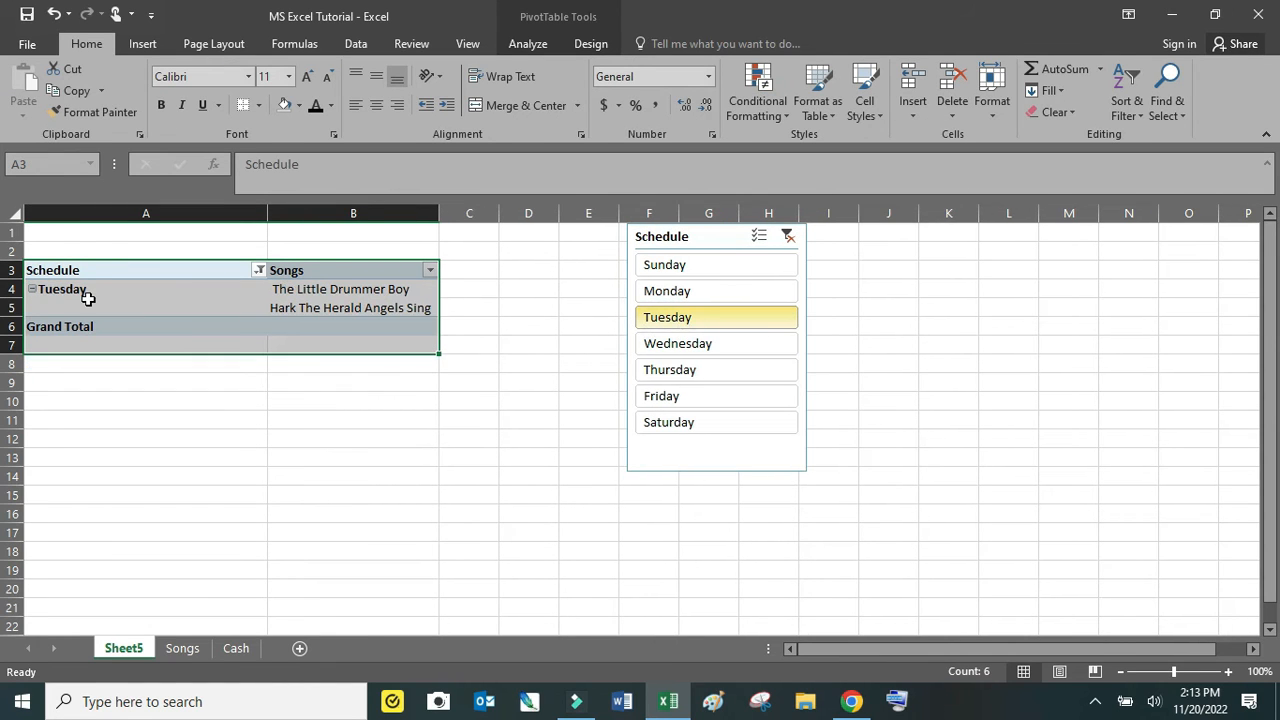
click(664, 422)
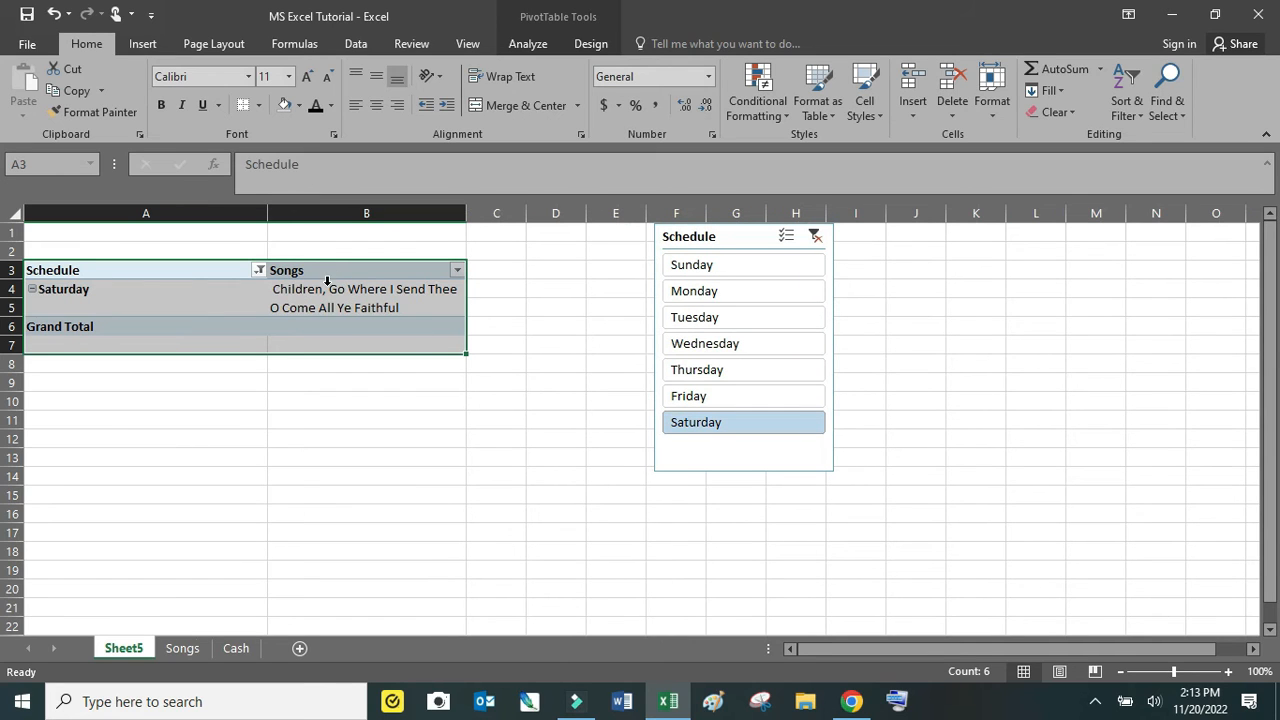
click(532, 307)
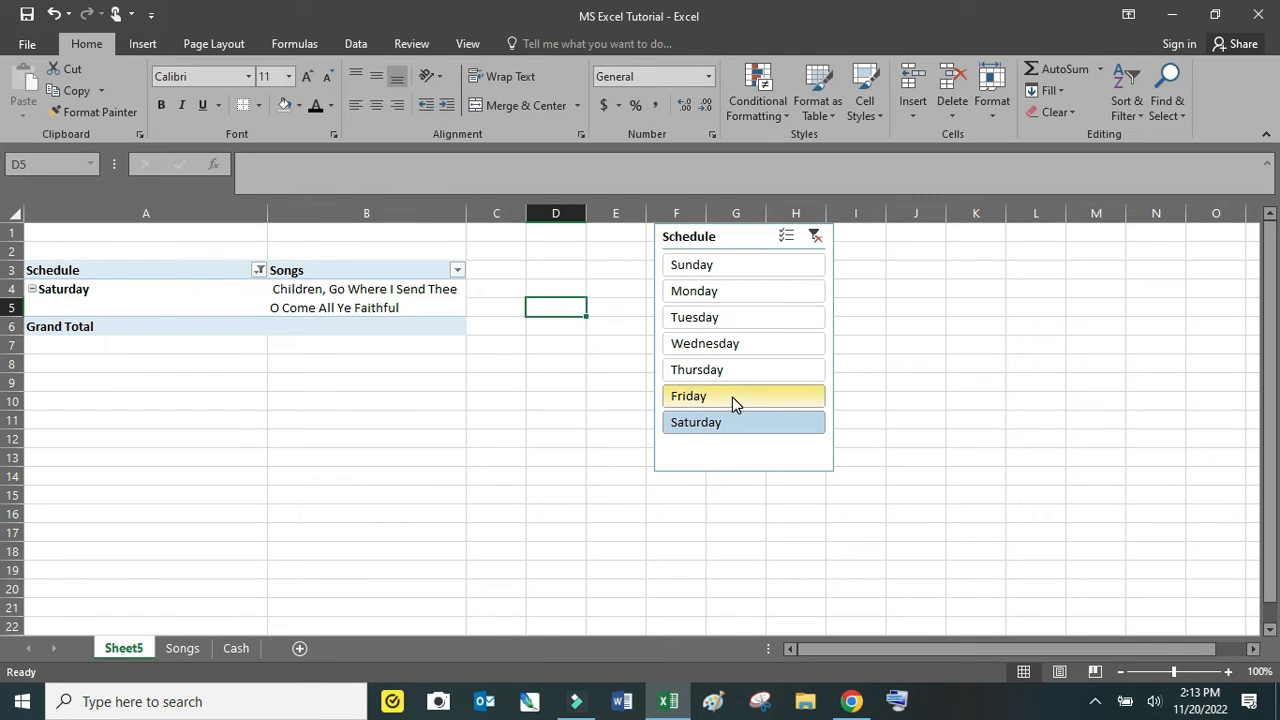
click(152, 302)
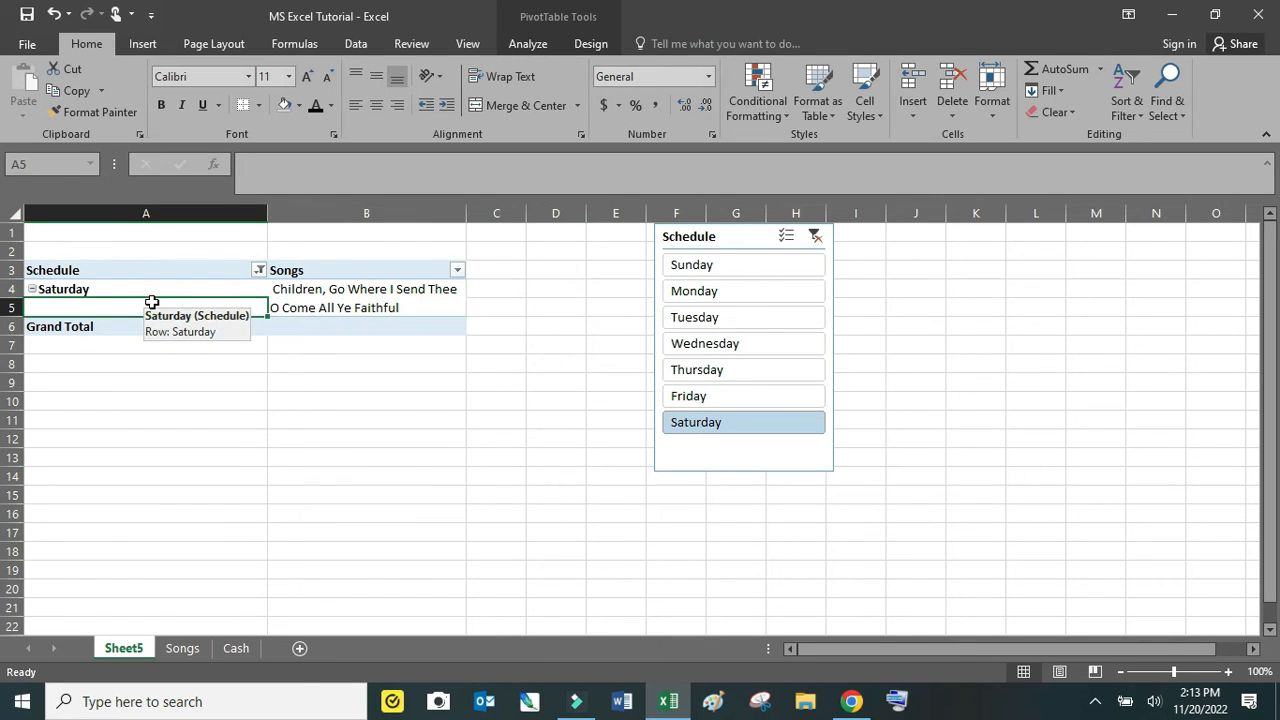
right_click(160, 289)
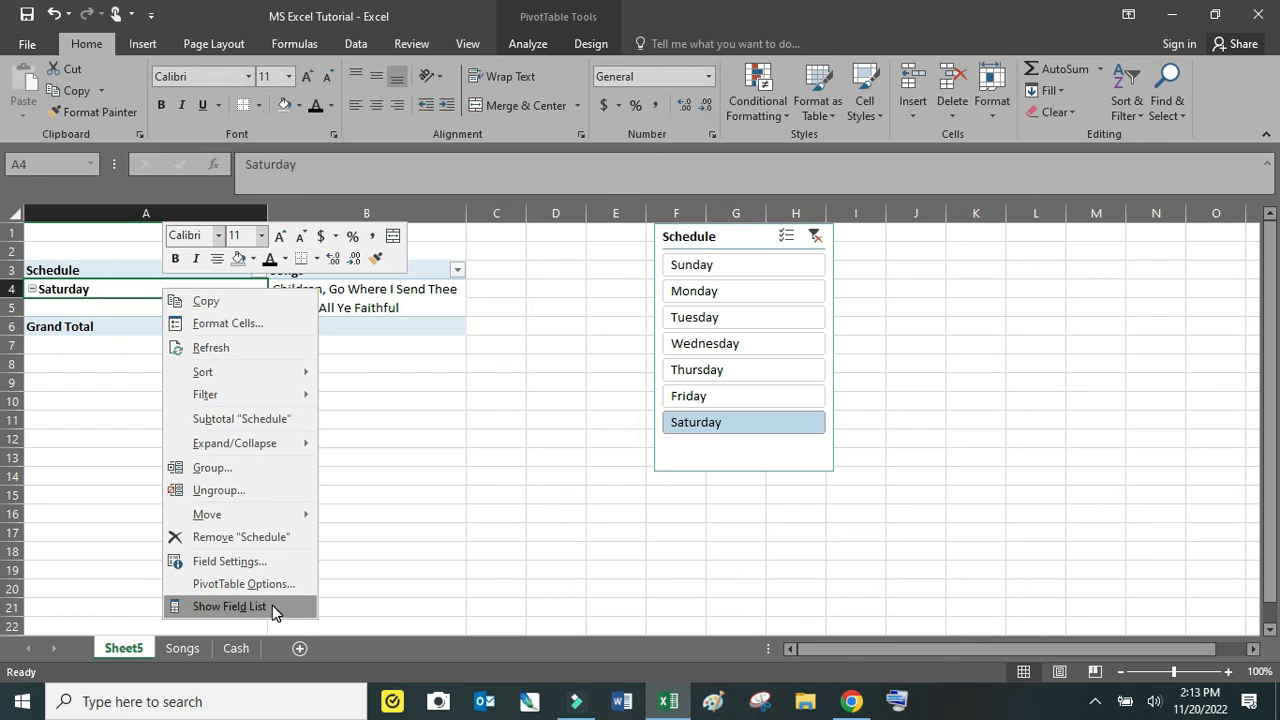
key(Escape)
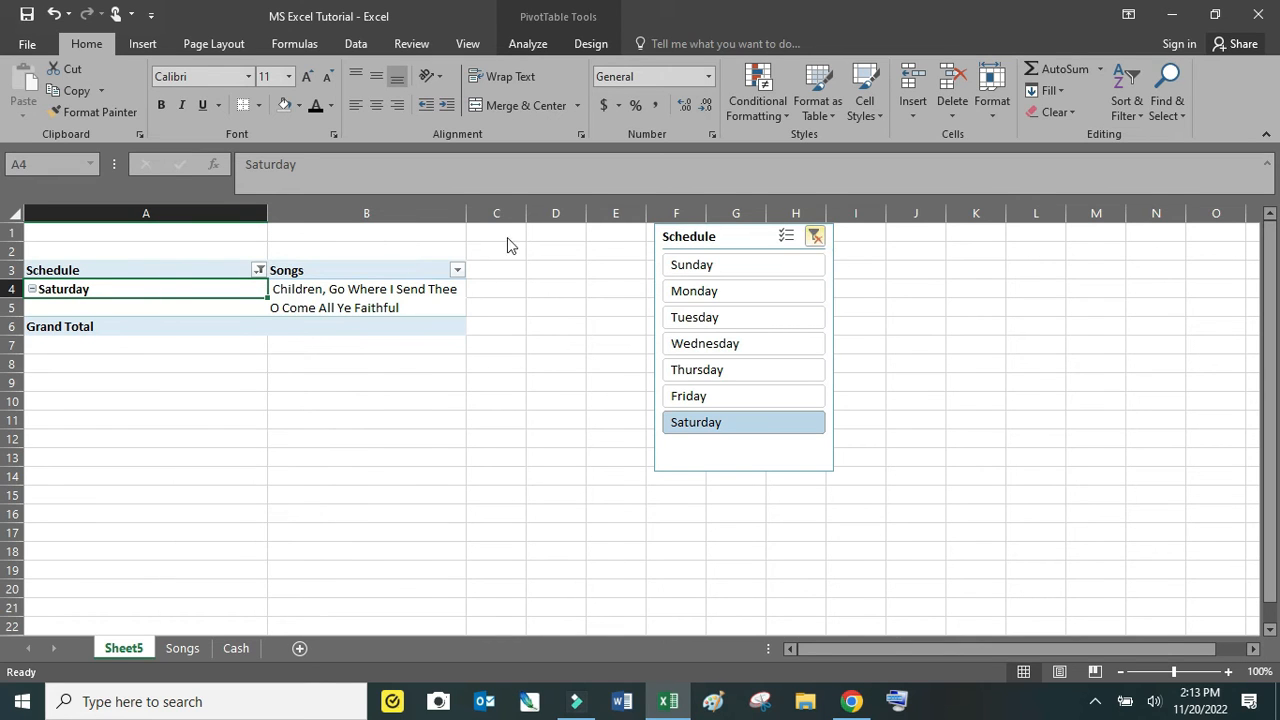
- Clear the slicer's selection and filter the PivotTable's Schedule column to show only Sunday
click(258, 271)
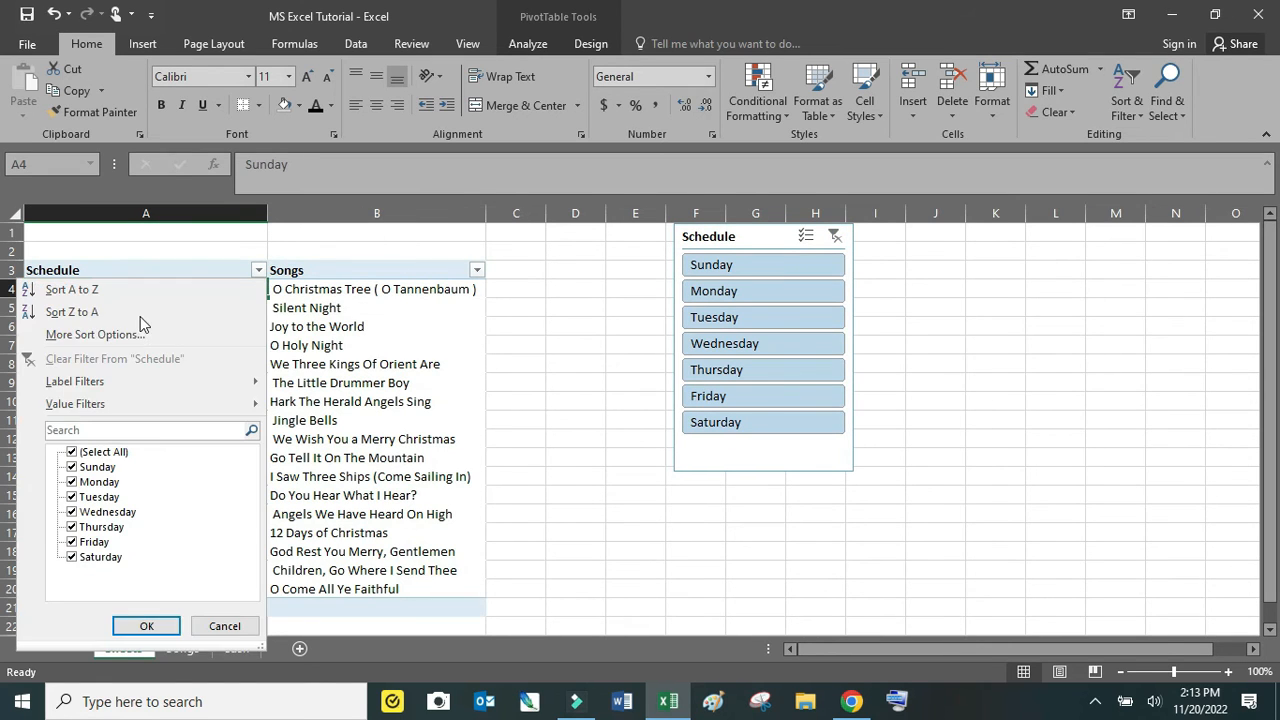
click(72, 453)
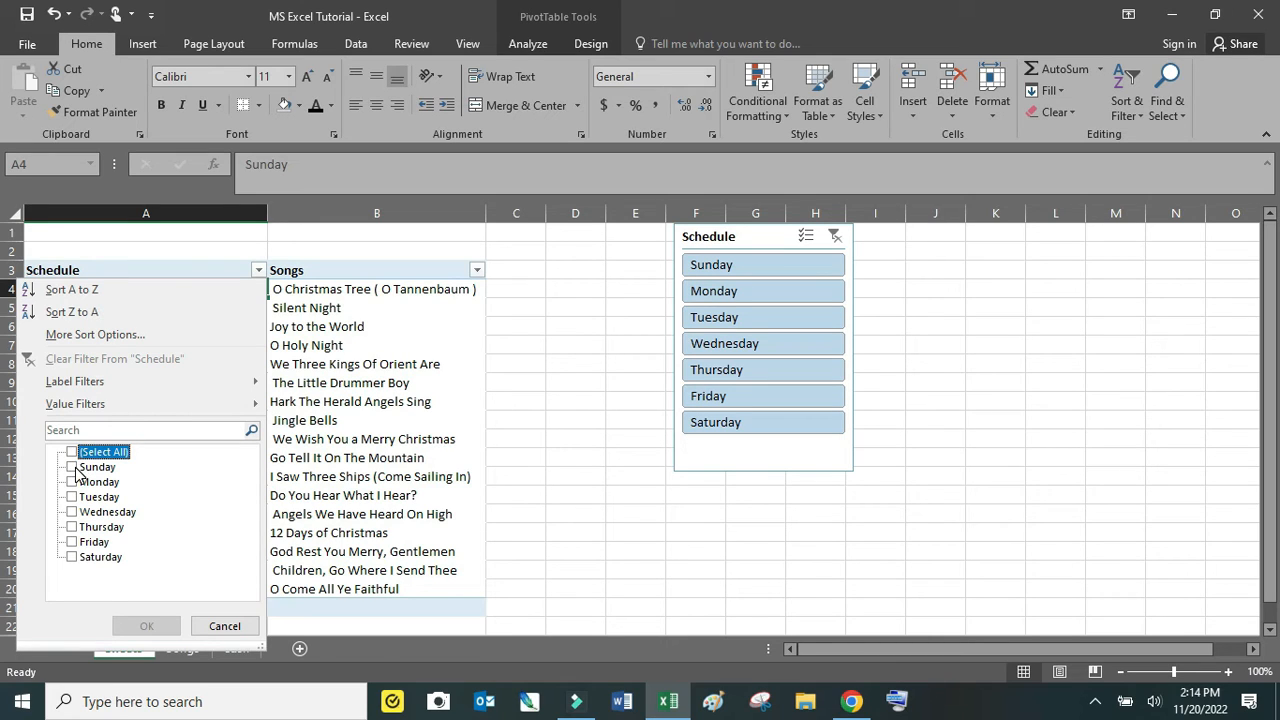
click(72, 467)
click(160, 625)
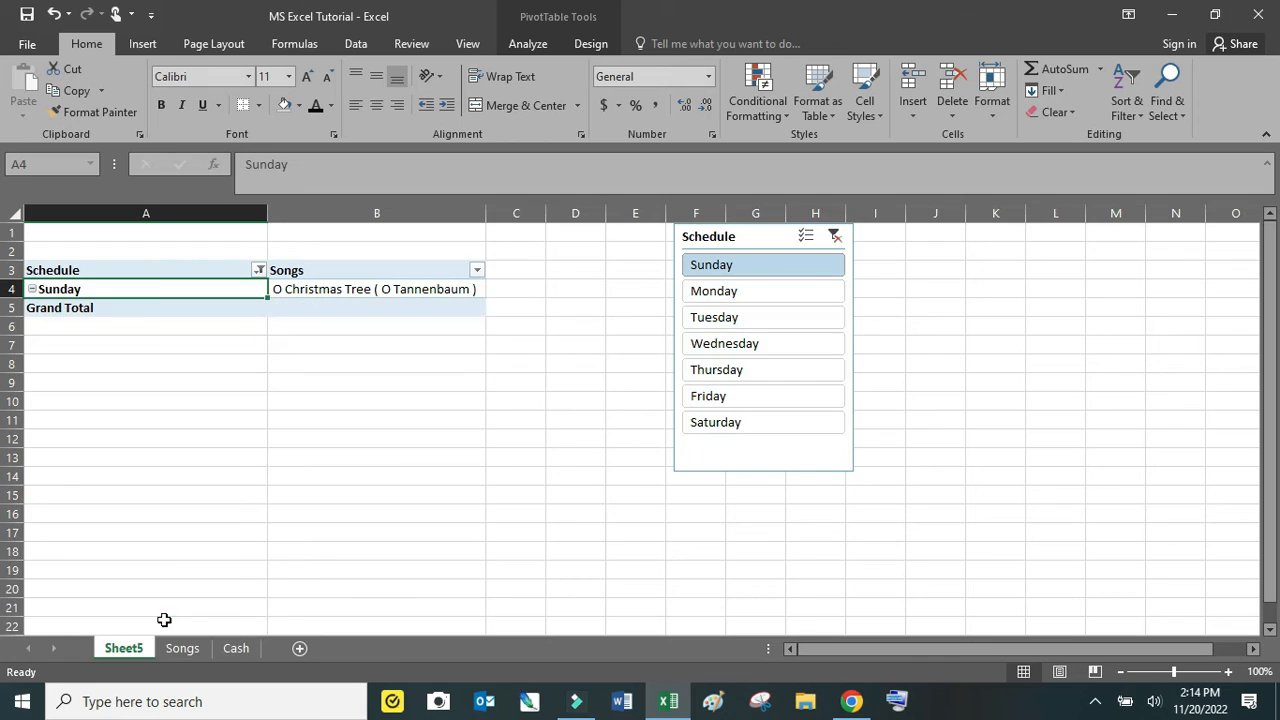
- Select all days again in the PivotTable's Schedule column filter
click(259, 270)
click(72, 452)
click(140, 627)
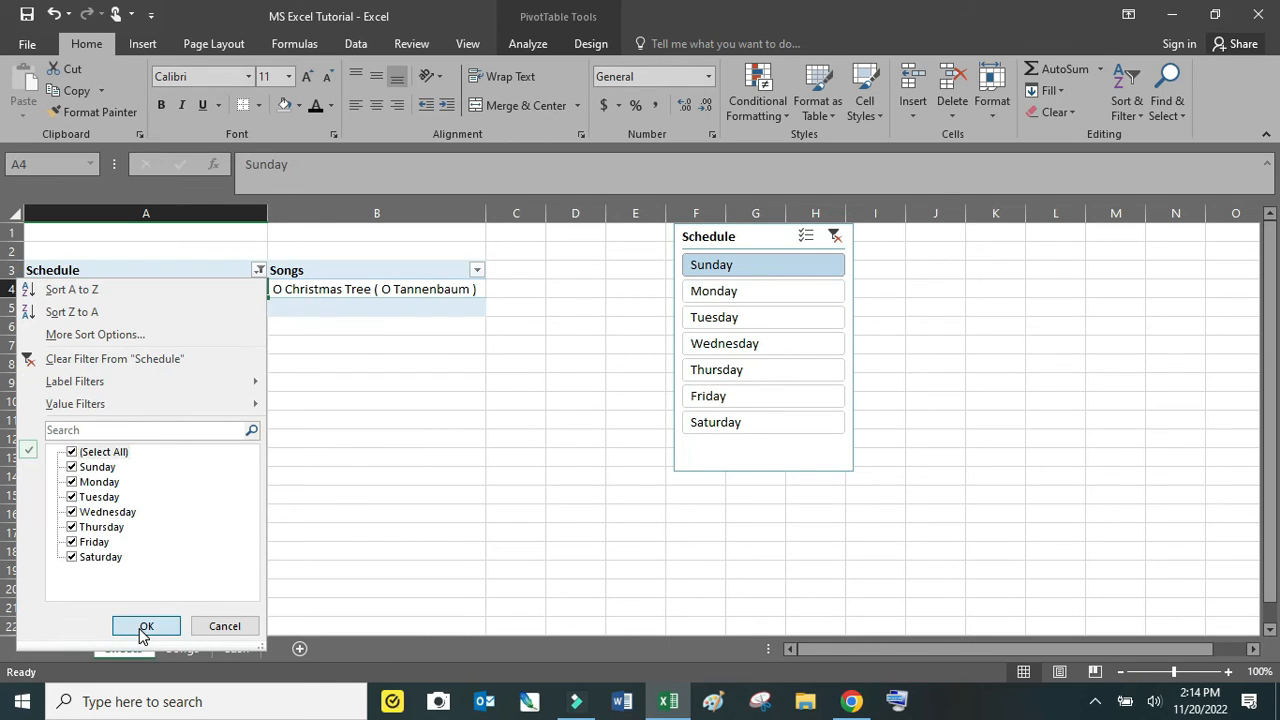
- Use the Schedule slicer to show Sunday and Monday in turn, and select Monday's songs in B4:B7
click(772, 266)
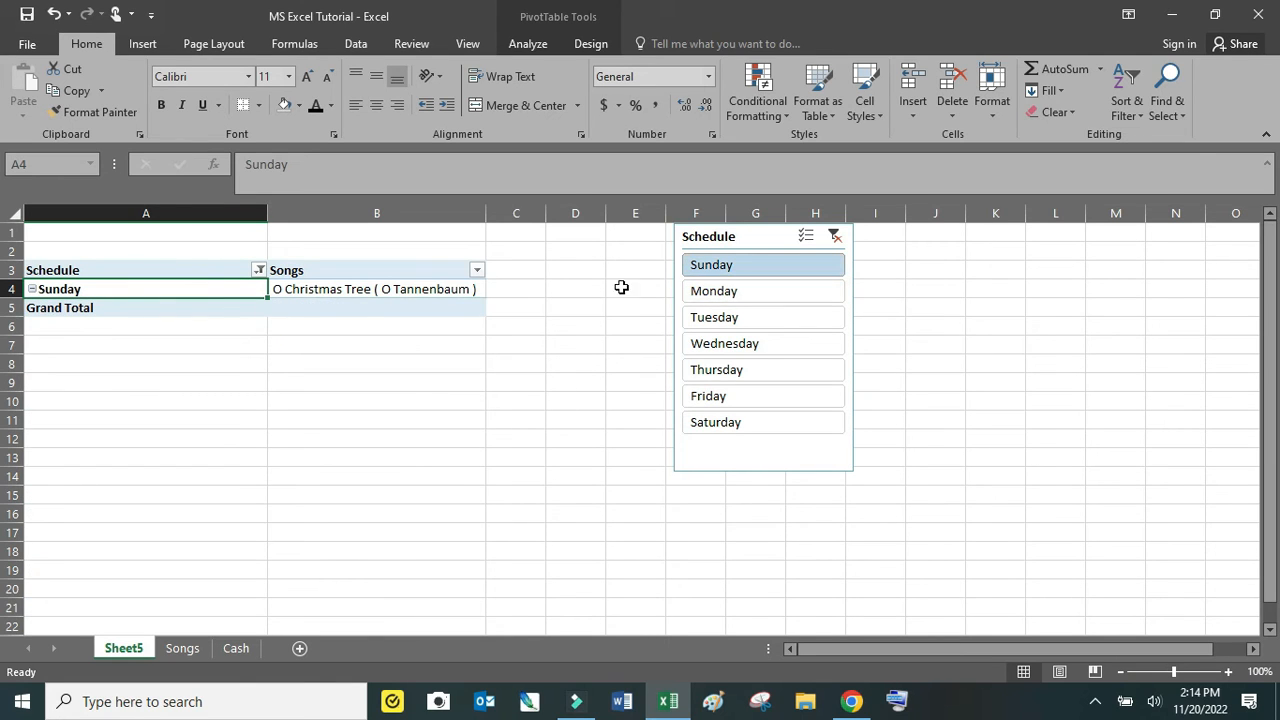
click(727, 292)
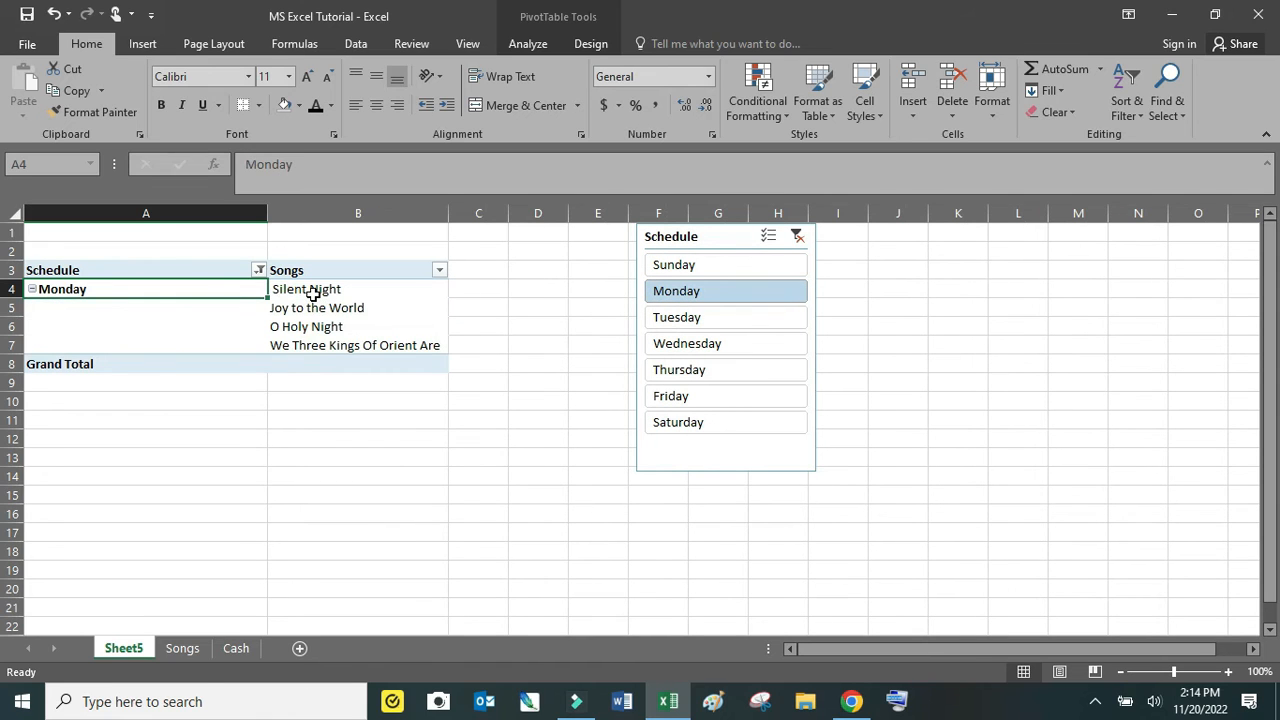
drag(313, 294, 337, 343)
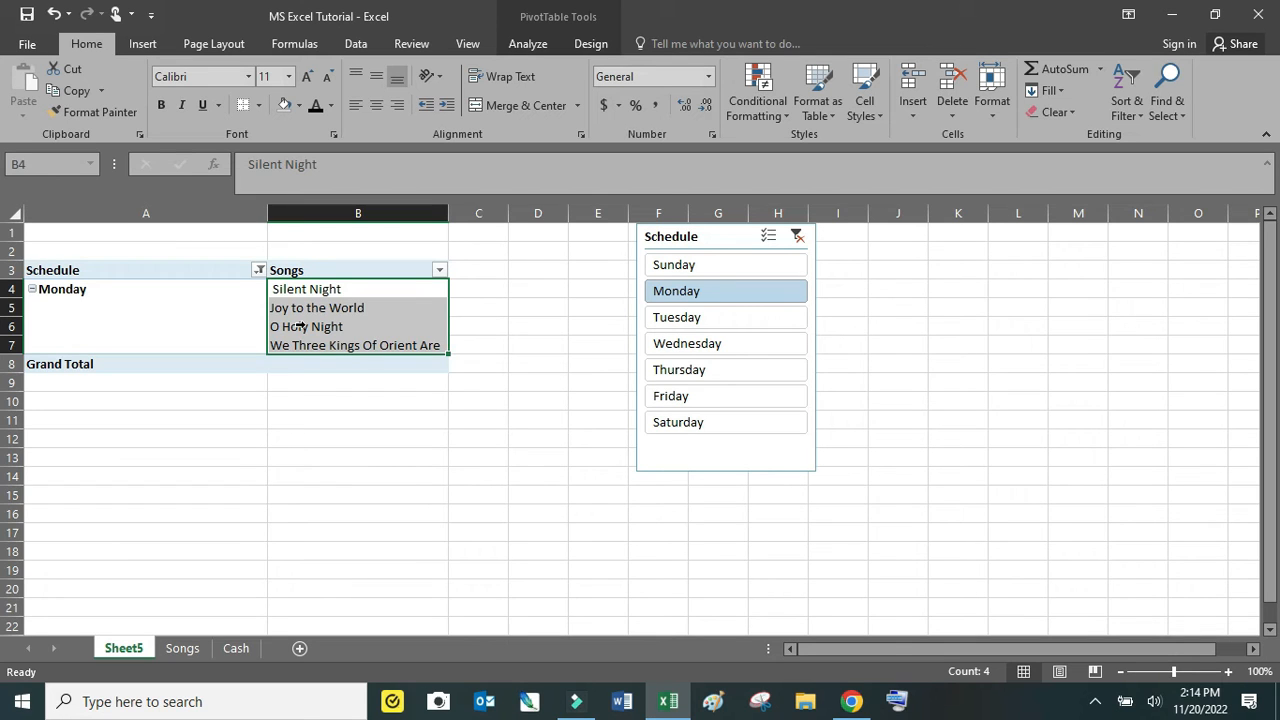
- Draw a text box above the PivotTable, spanning columns A and B in rows 1–2, and remove it
click(142, 43)
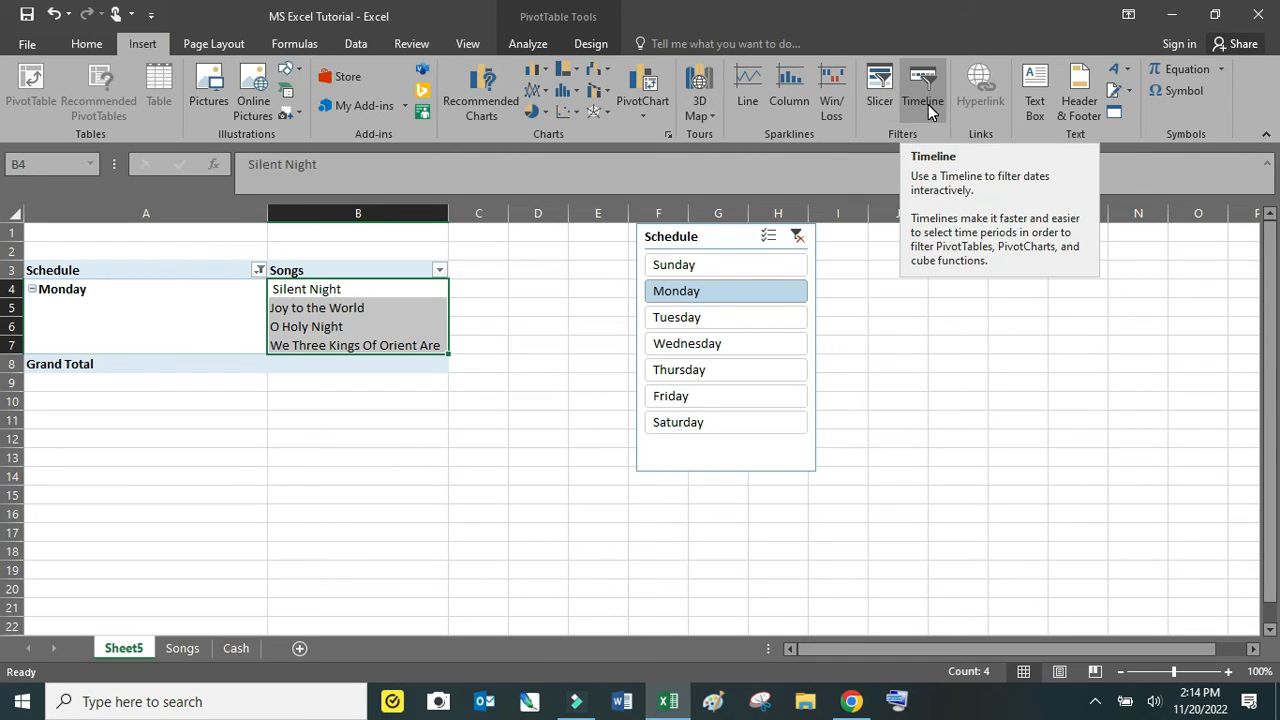
click(1045, 101)
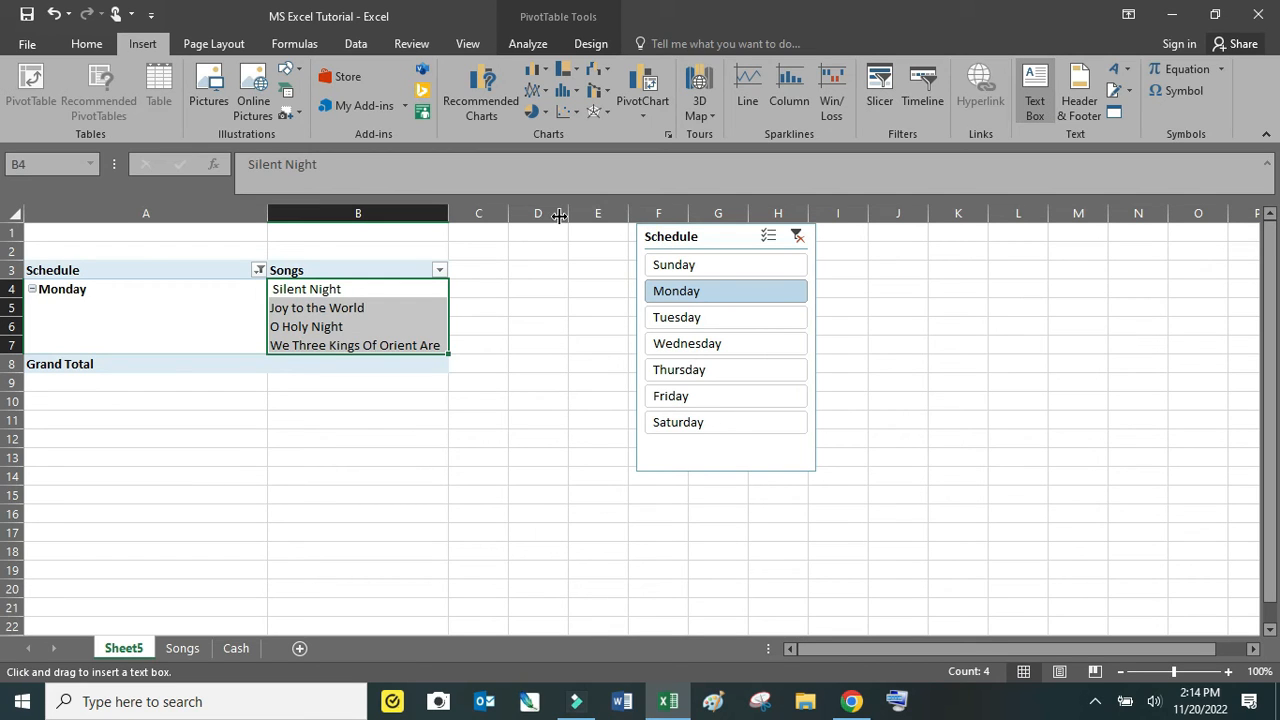
drag(196, 233, 412, 255)
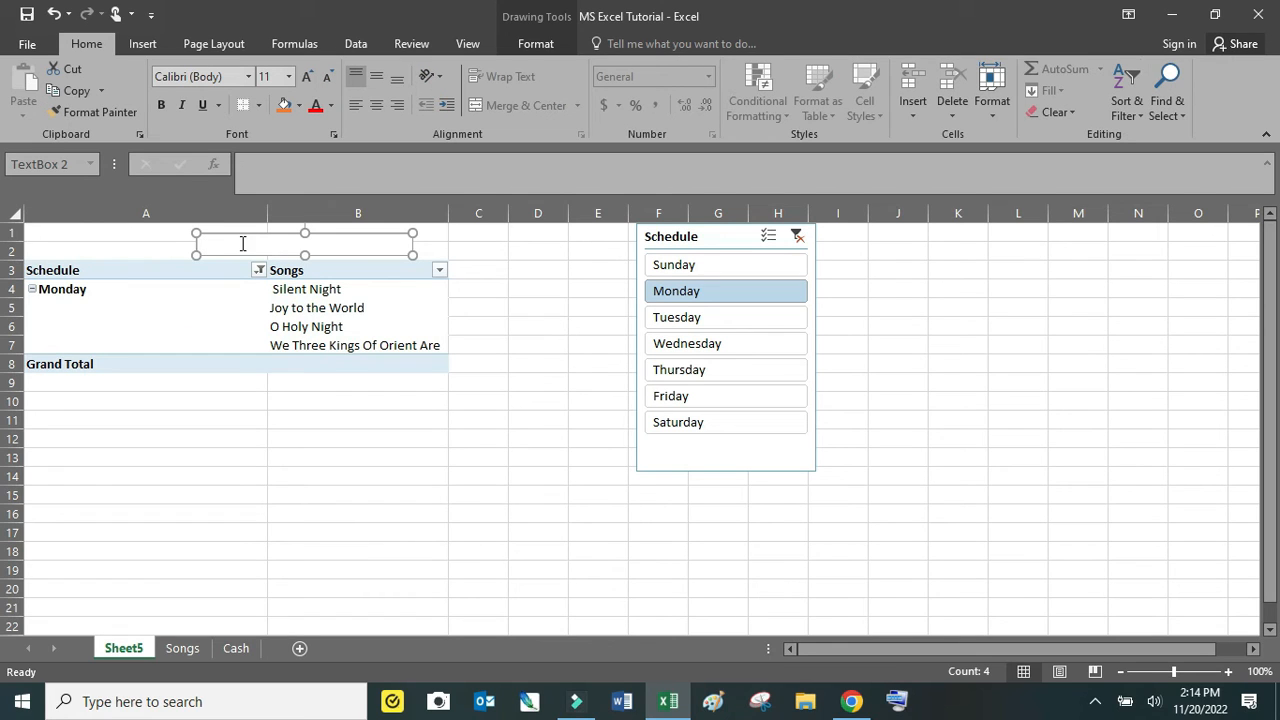
drag(500, 274, 543, 457)
click(251, 244)
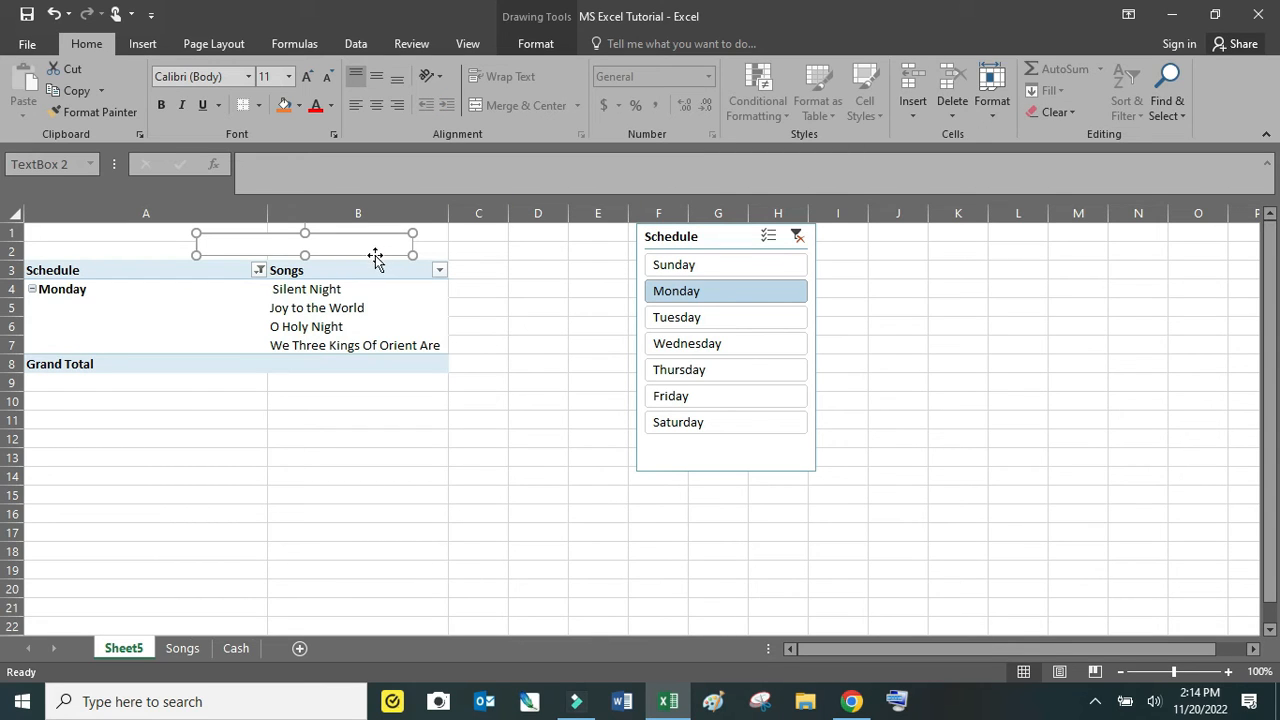
click(454, 236)
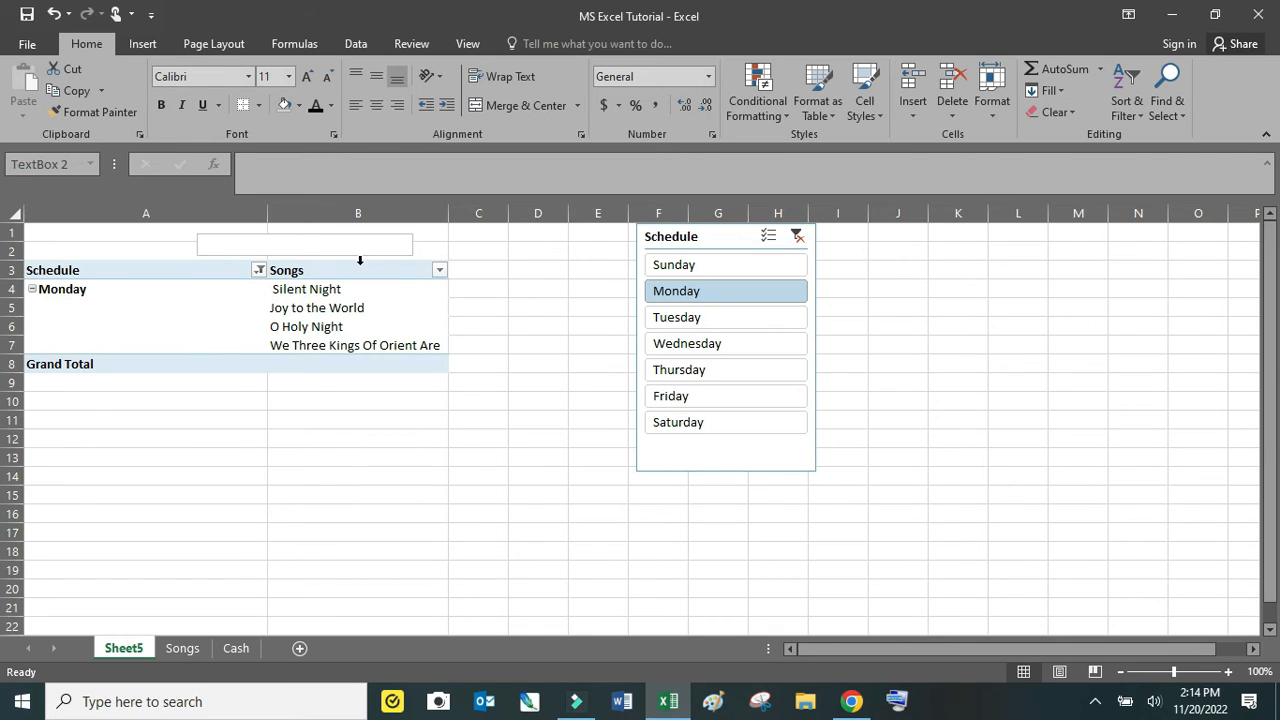
click(358, 254)
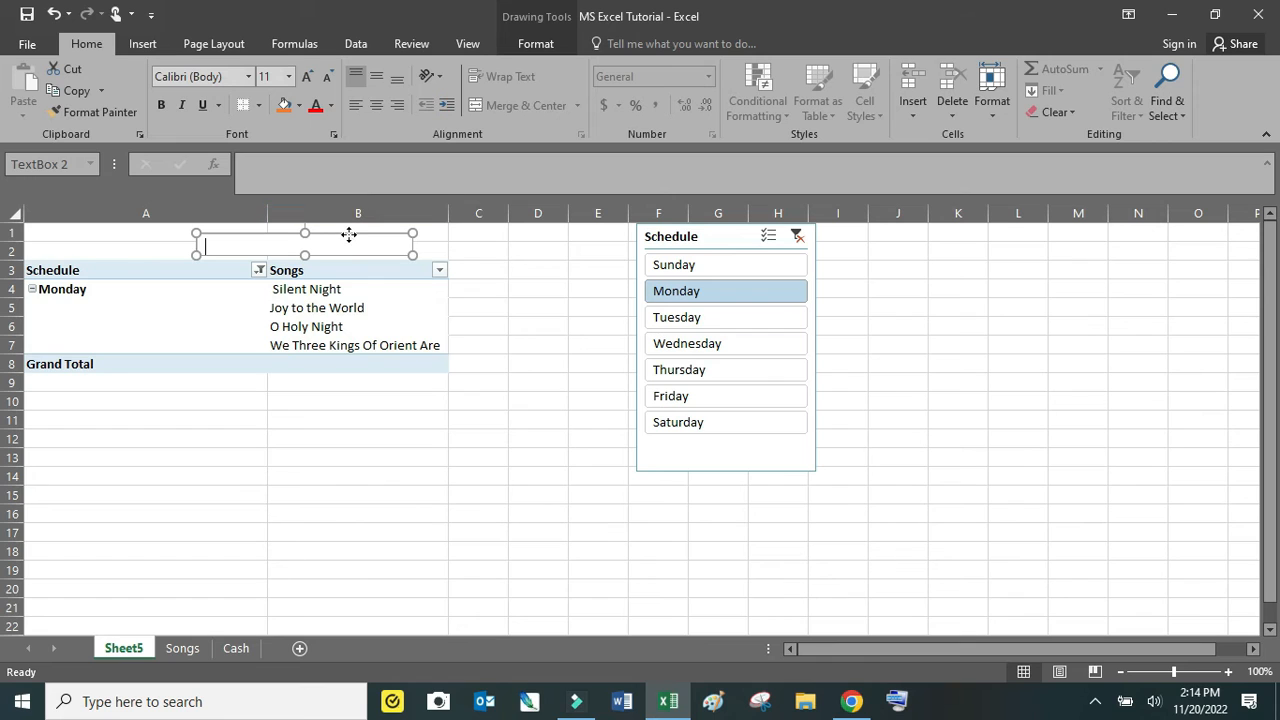
key(Escape)
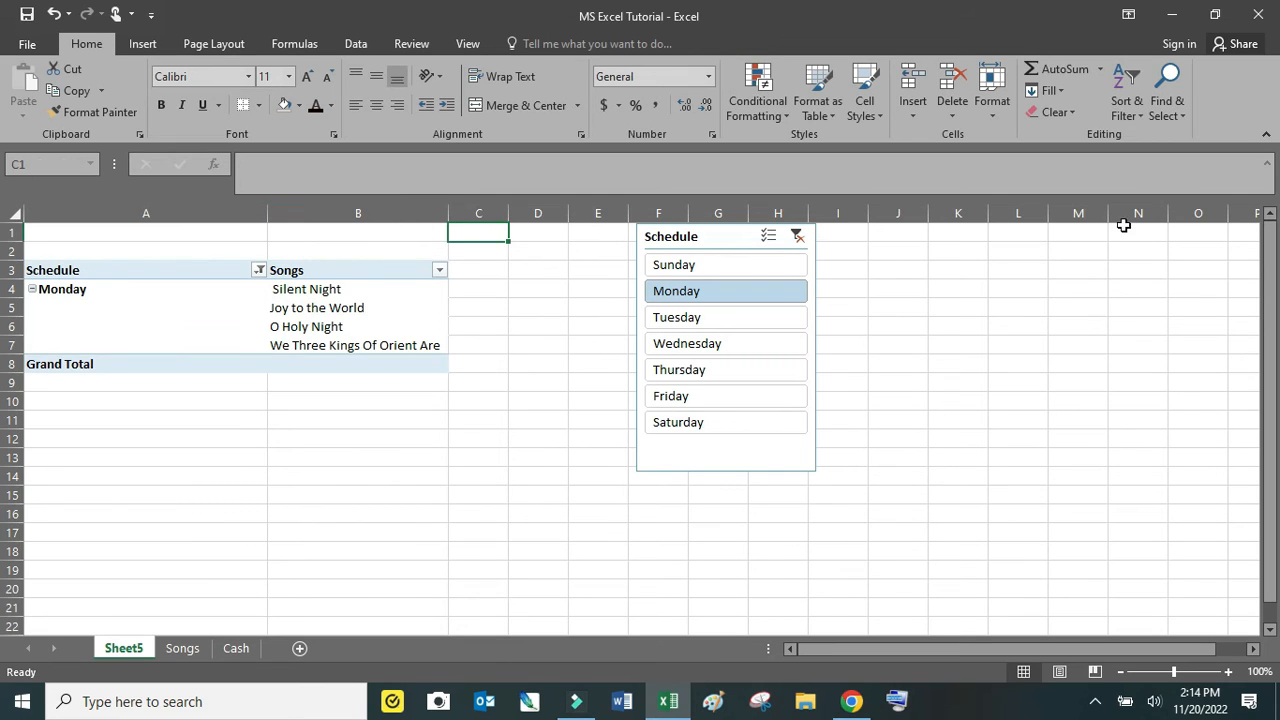
- Switch the Schedule slicer through Sunday, Monday, Tuesday and Wednesday, and leave the songs PivotTable filtered to Thursday
click(142, 44)
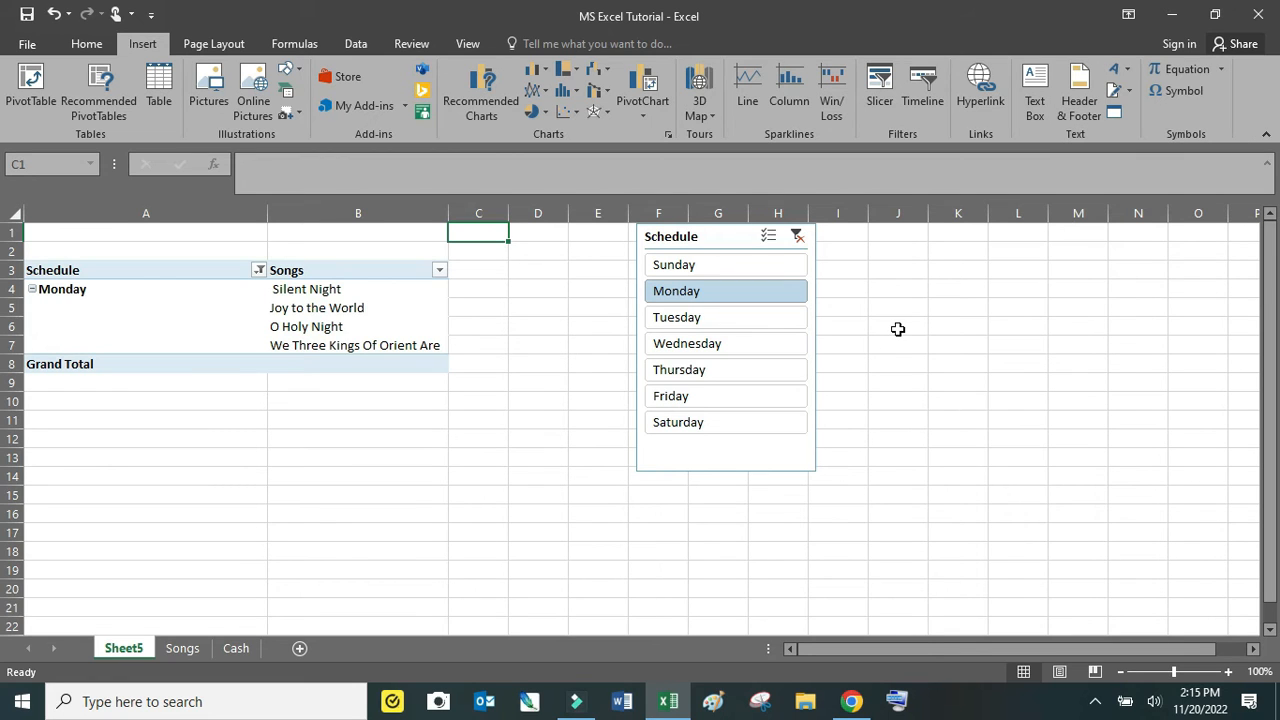
click(712, 318)
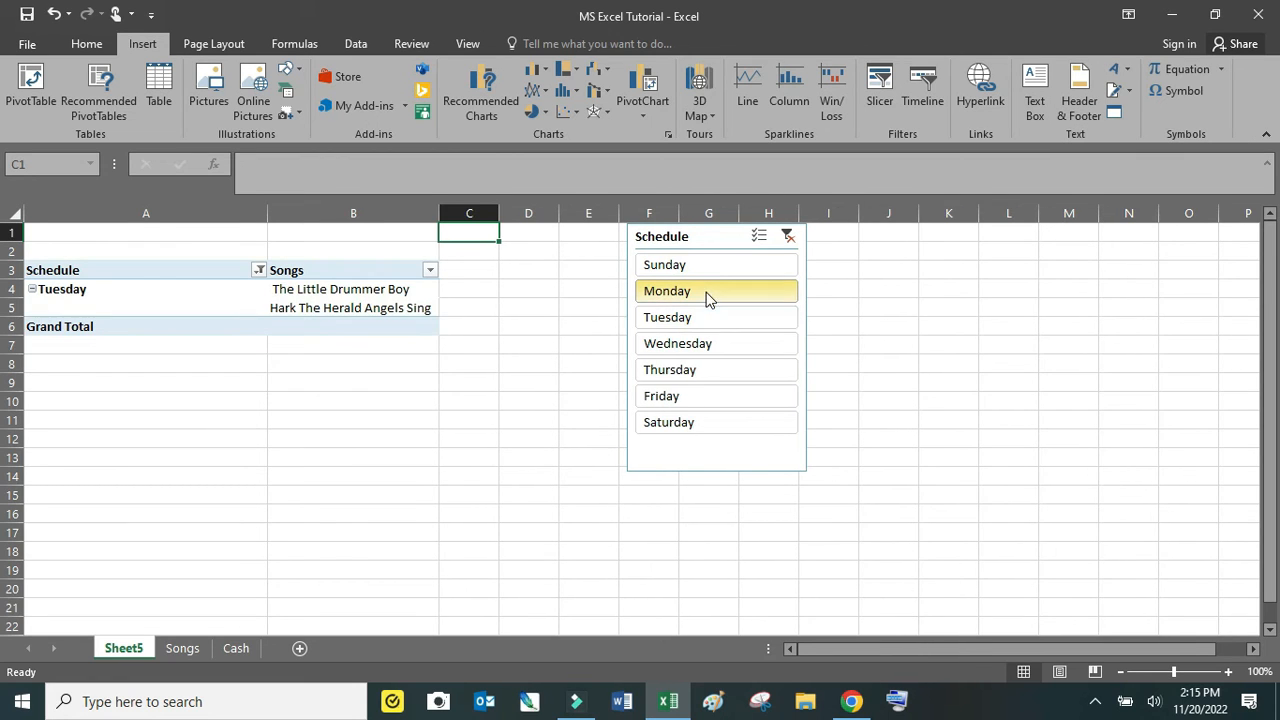
click(706, 292)
click(716, 266)
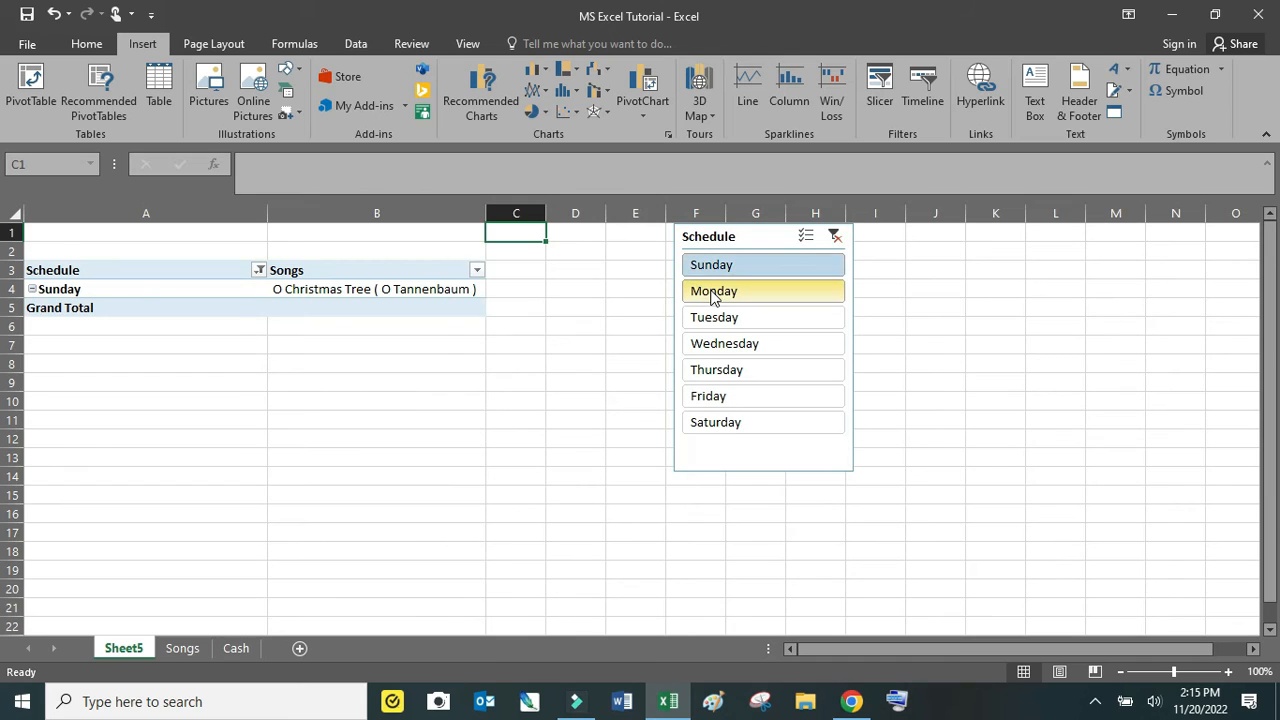
click(714, 292)
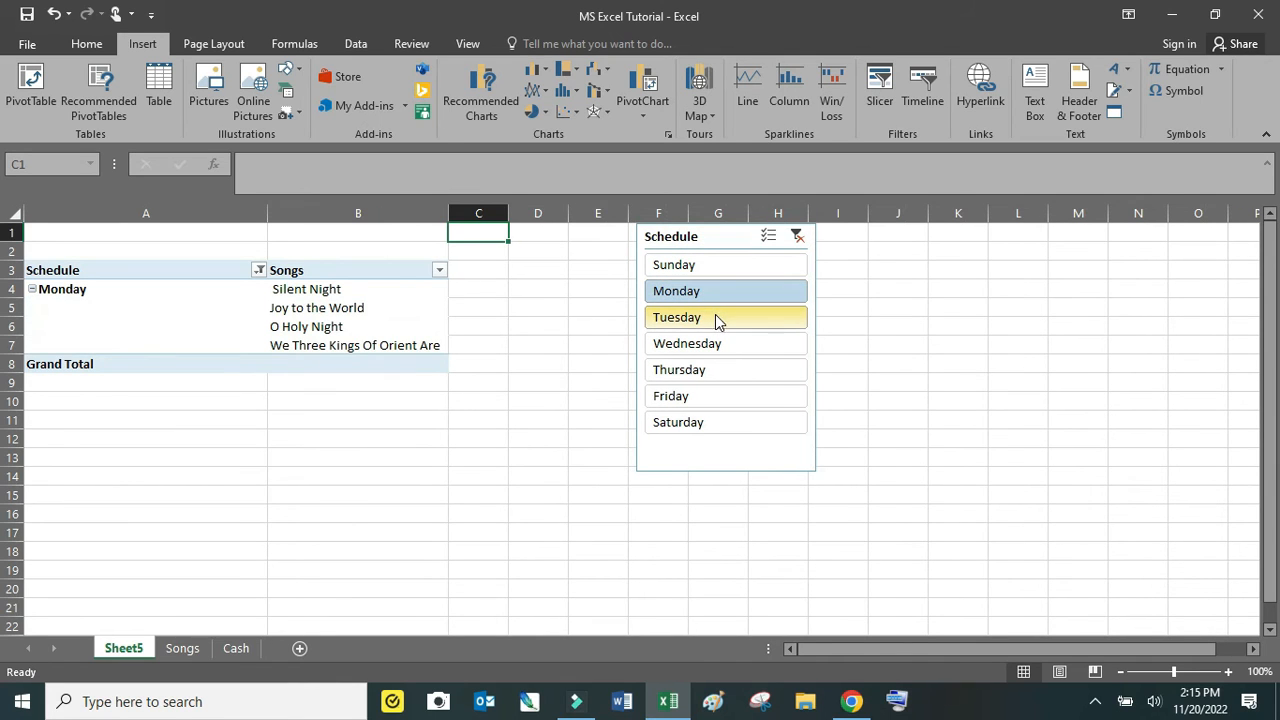
click(715, 318)
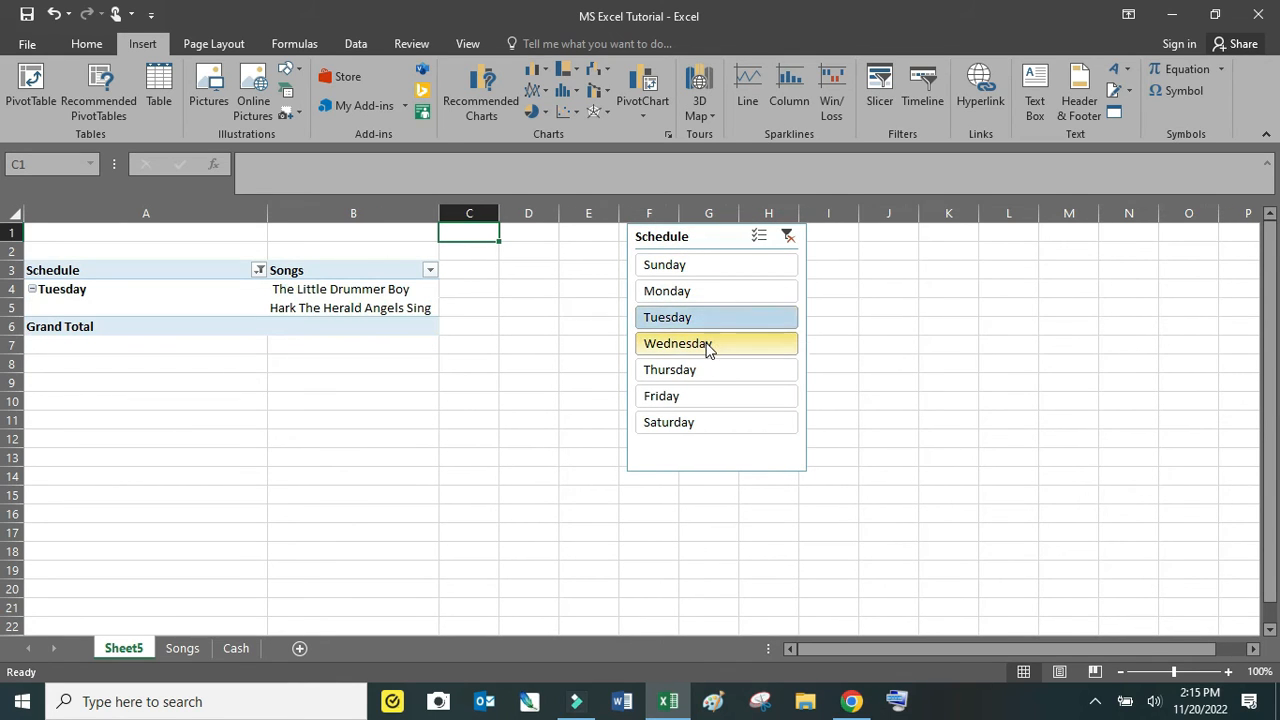
click(707, 345)
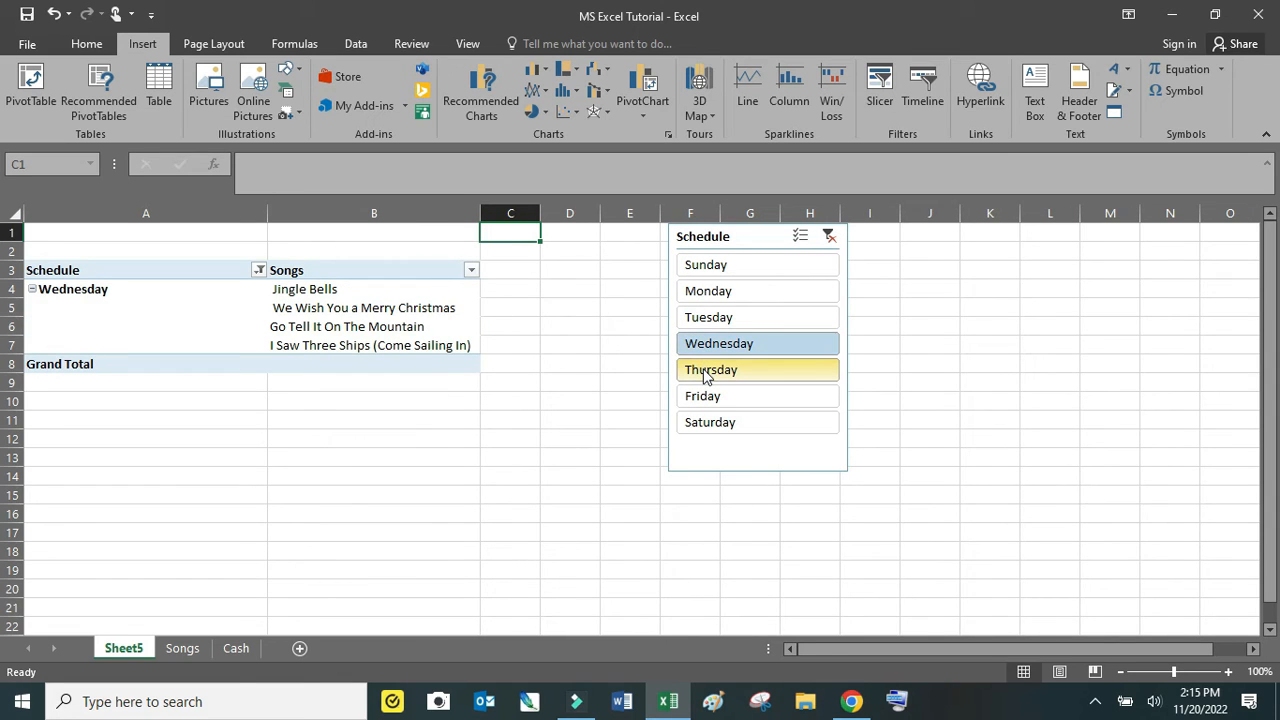
click(705, 372)
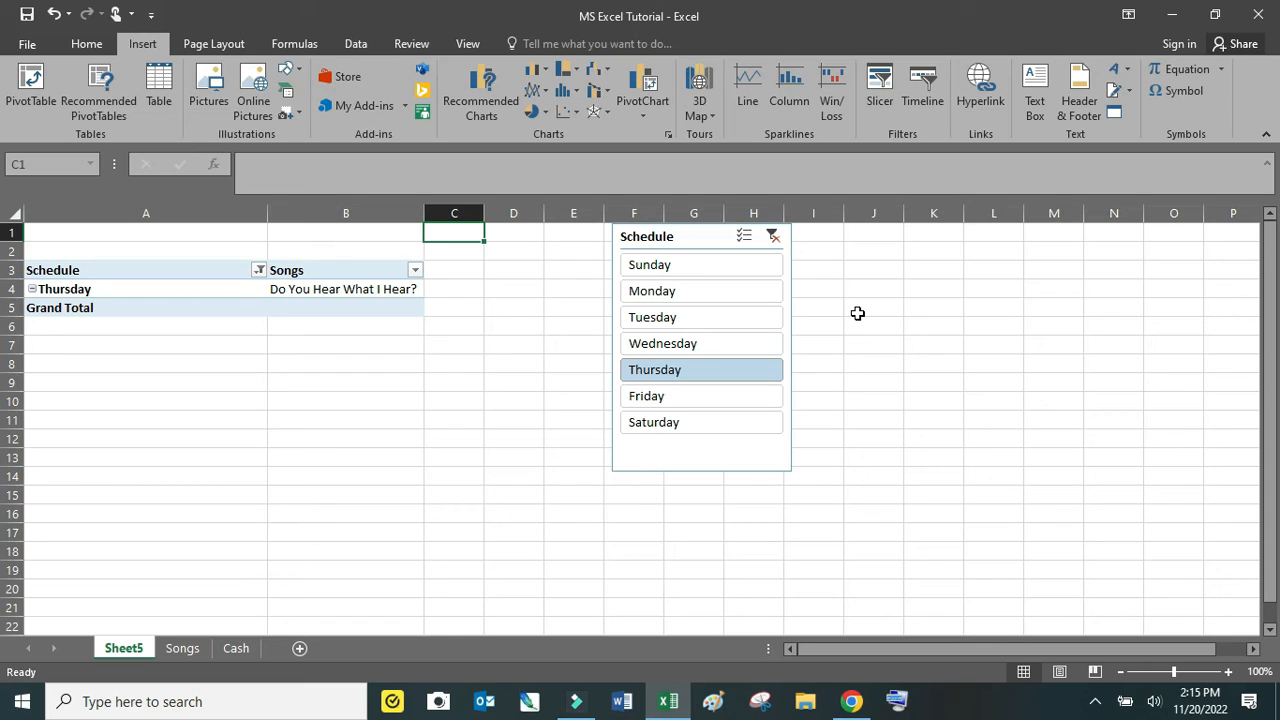
- Look at the characters offered in the Symbol dialog and close it without inserting any
click(1186, 90)
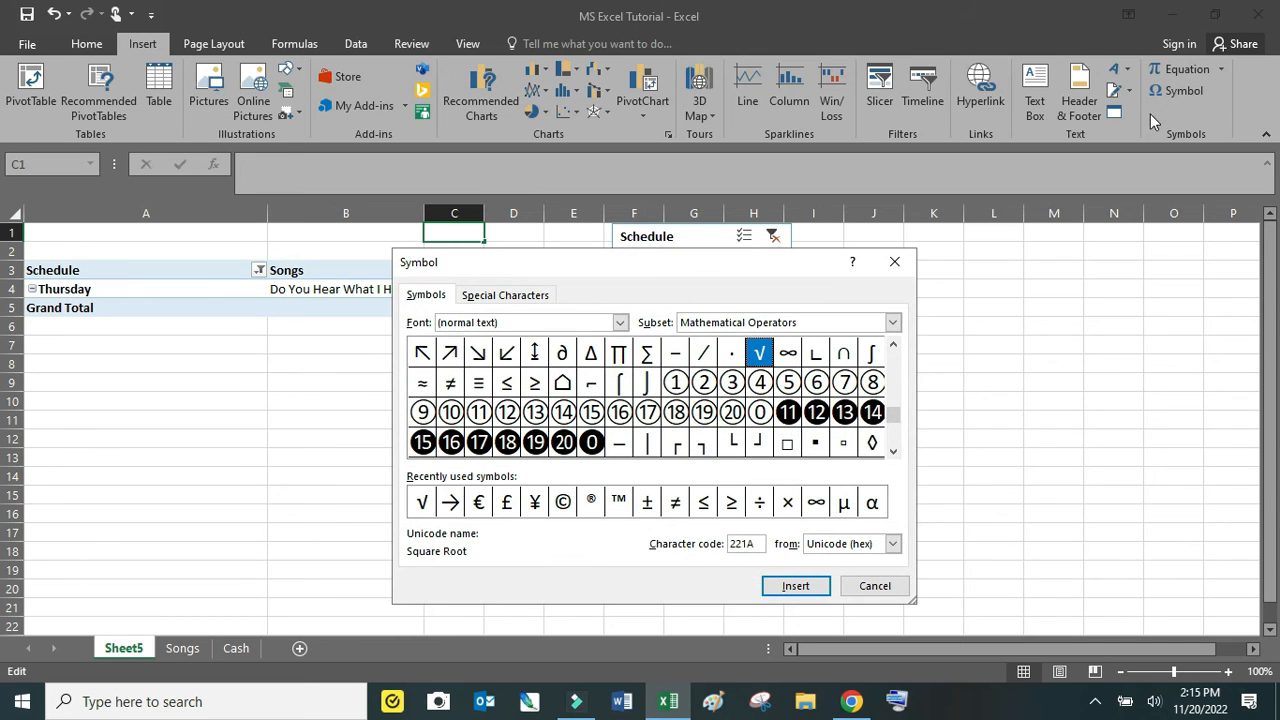
click(893, 261)
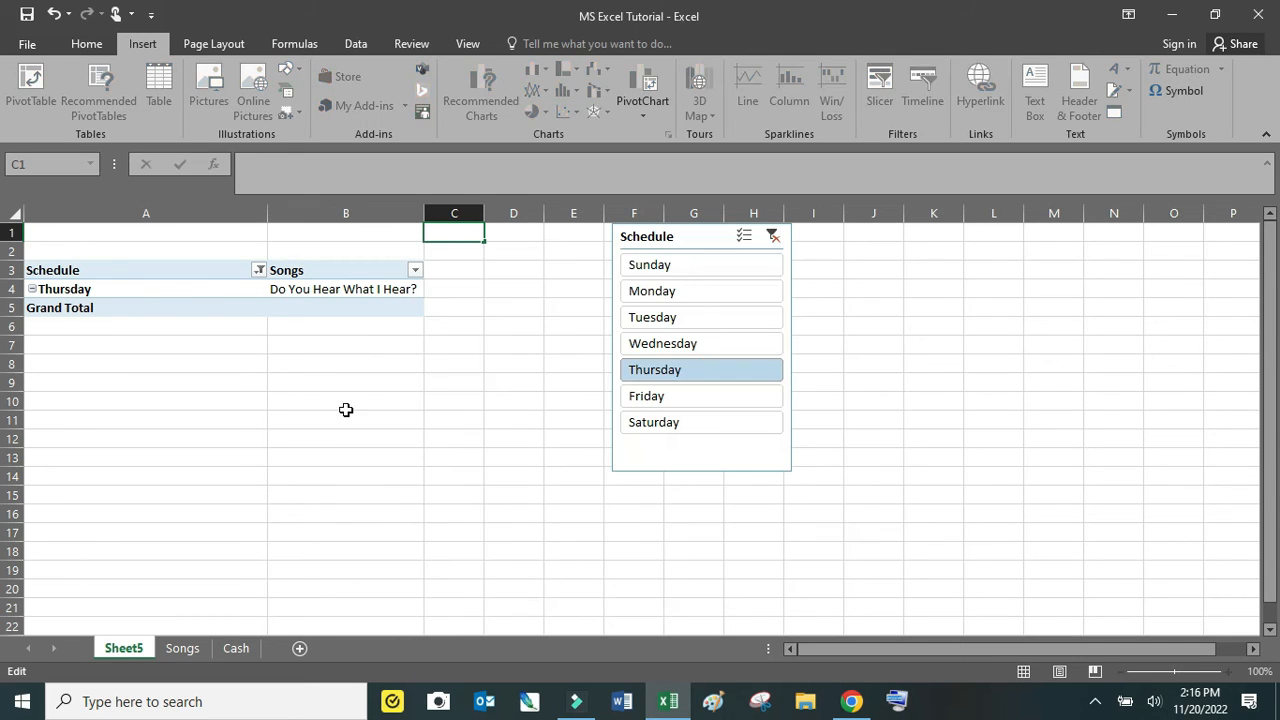
- Enter the headings TO DO in A12 and DONE in B12 below the songs PivotTable
click(346, 404)
click(224, 435)
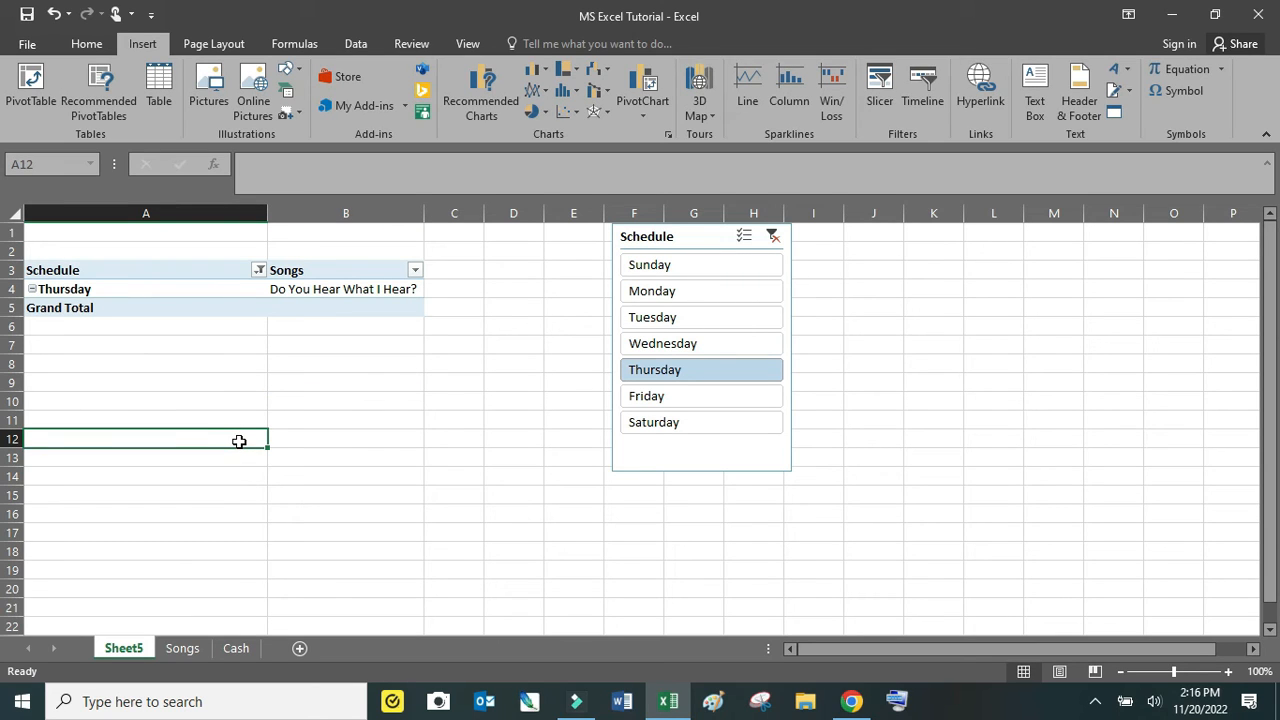
text(BU)
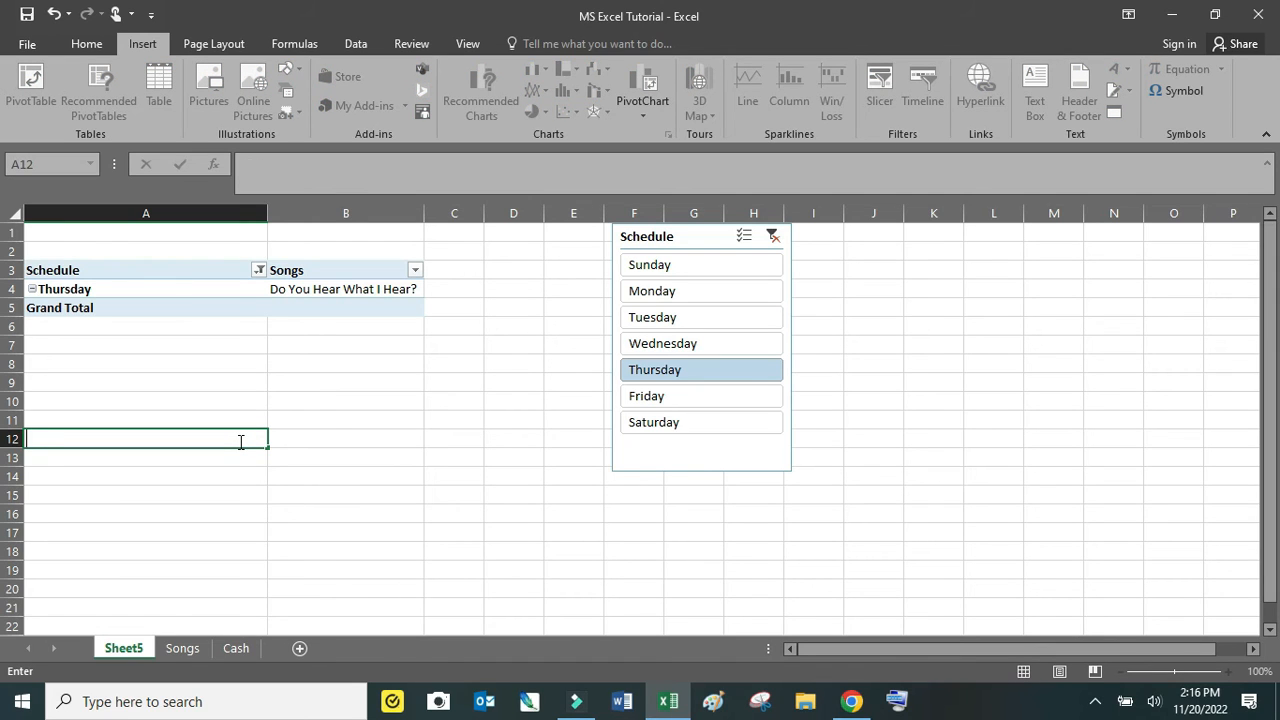
text(TO DO)
key(Tab)
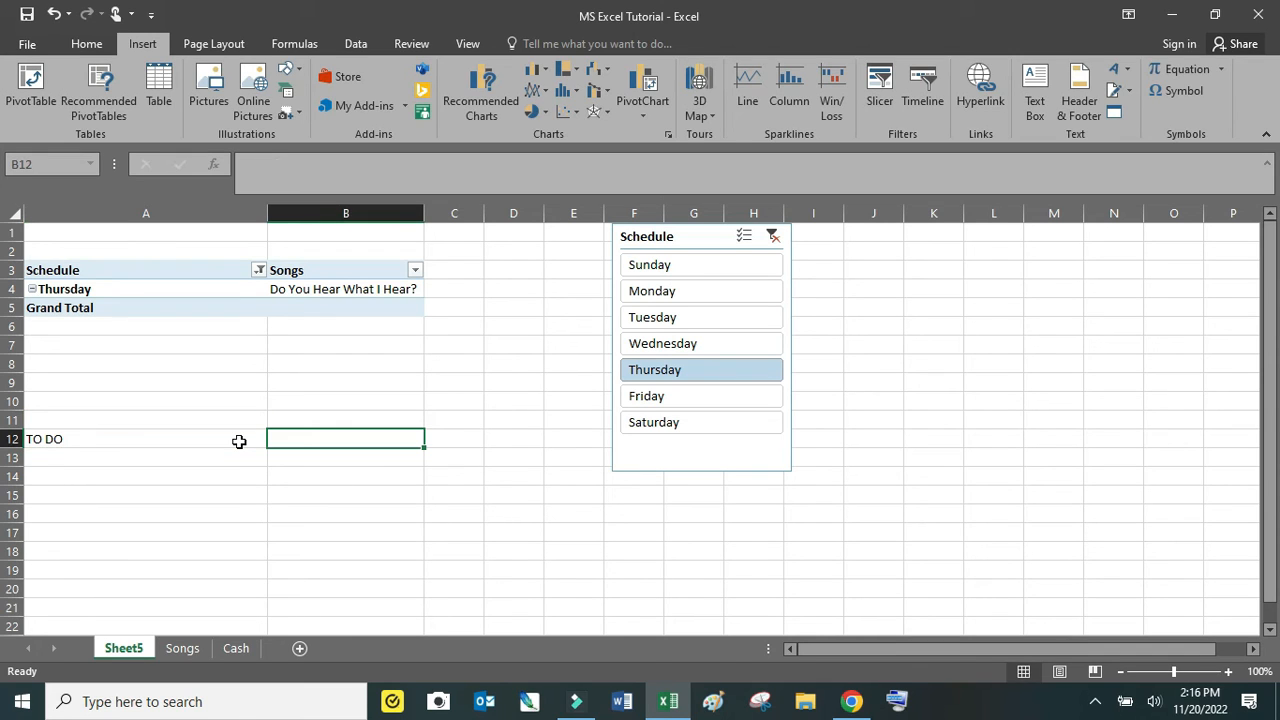
text(R)
key(BackSpace)
key(BackSpace)
text(DOn)
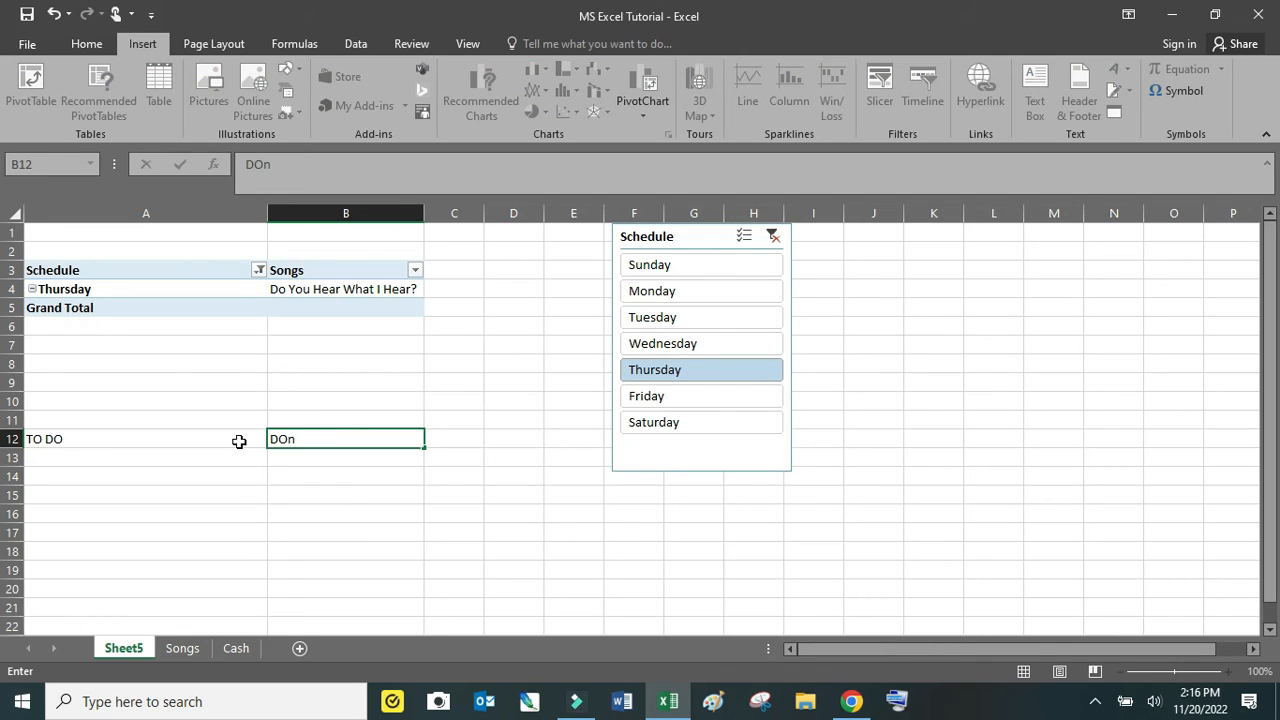
key(BackSpace)
text(o)
key(BackSpace)
text(ONE)
key(Return)
- Turn A12:B17 into a table with headers and switch off its banded rows
drag(239, 441, 329, 526)
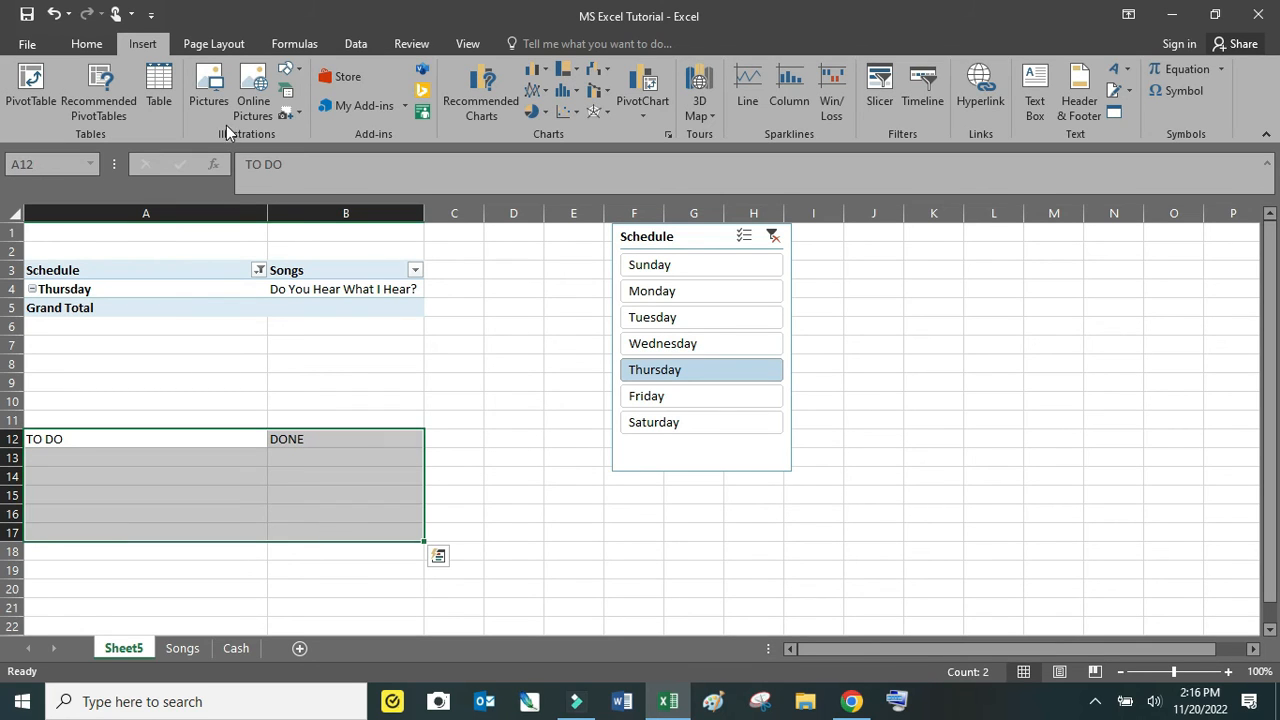
click(159, 90)
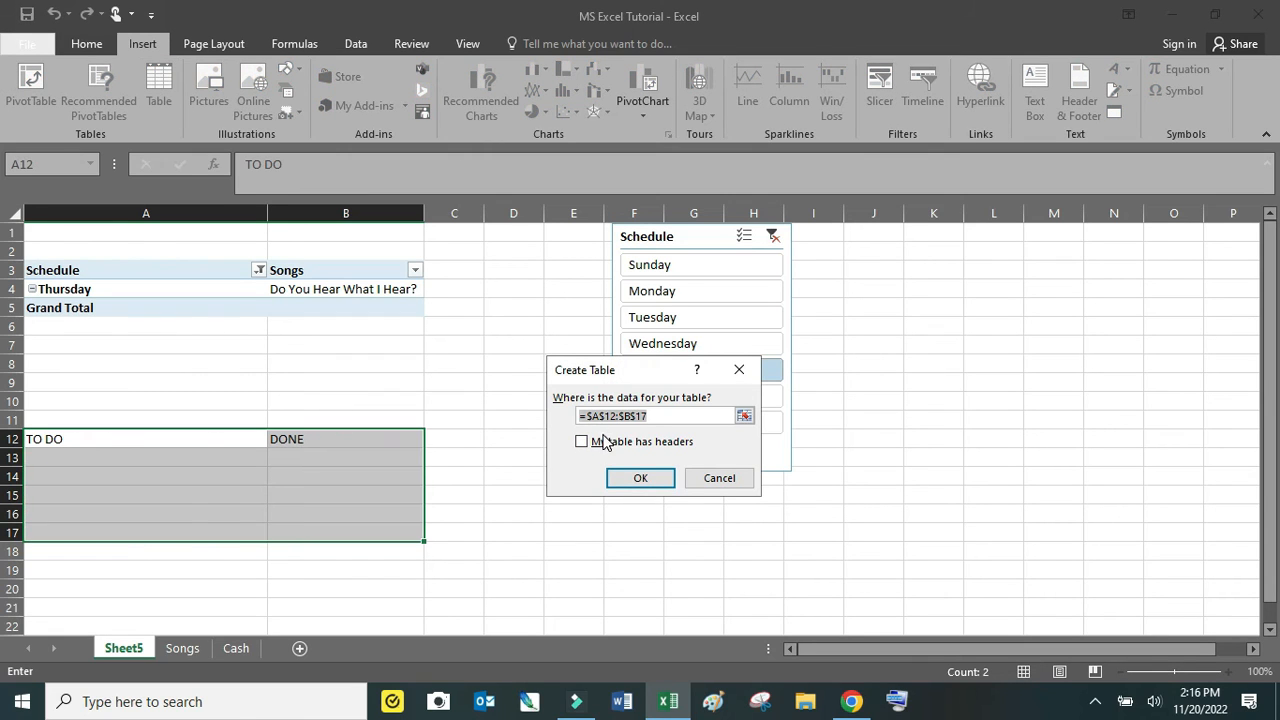
click(604, 443)
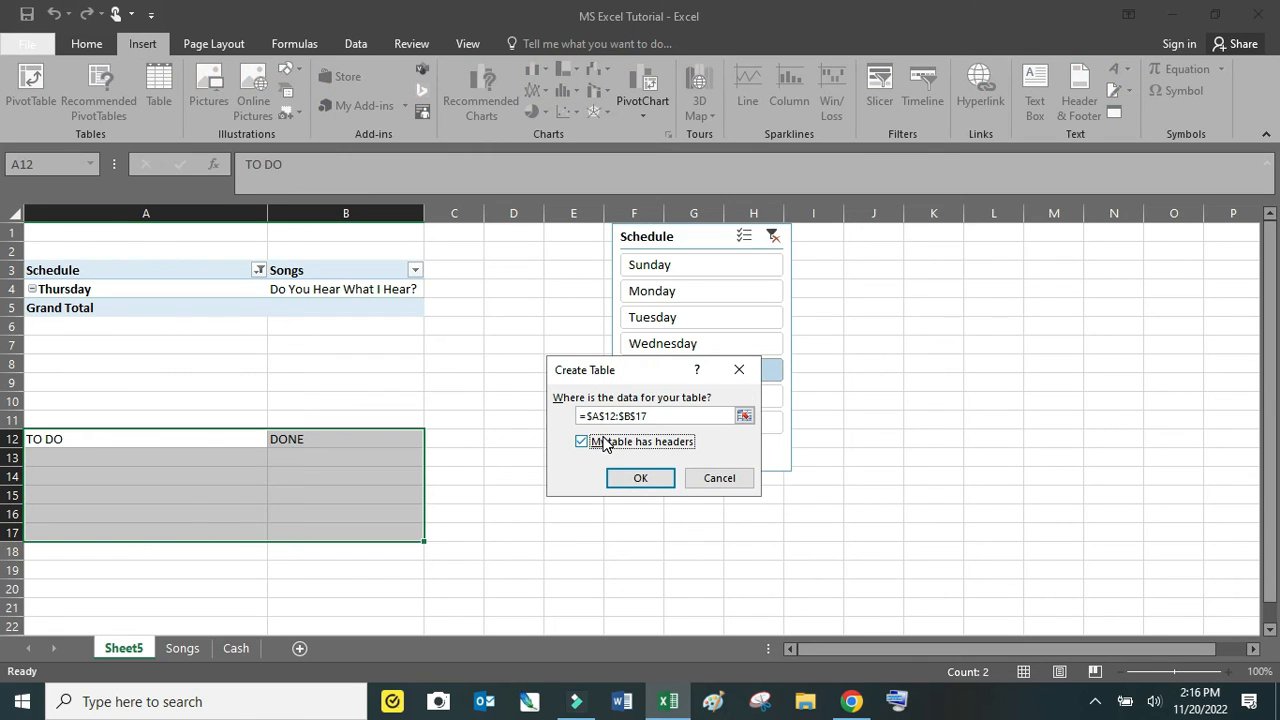
click(643, 479)
click(249, 463)
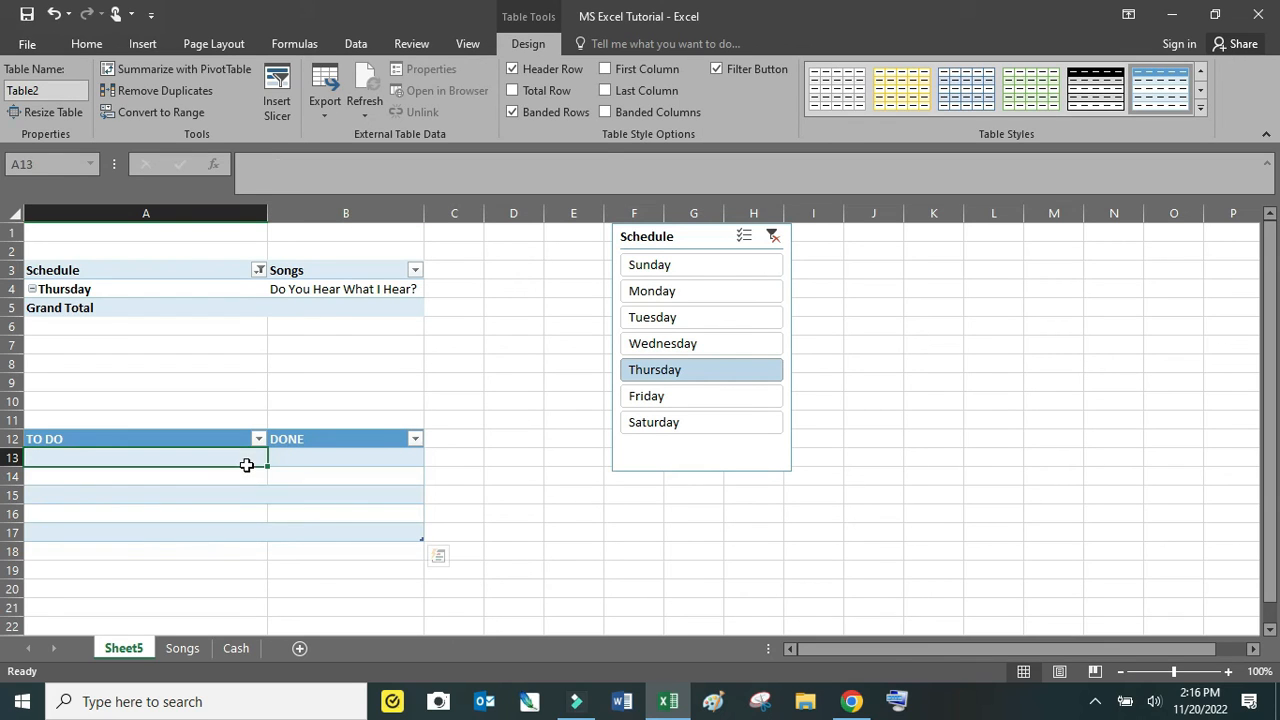
click(513, 111)
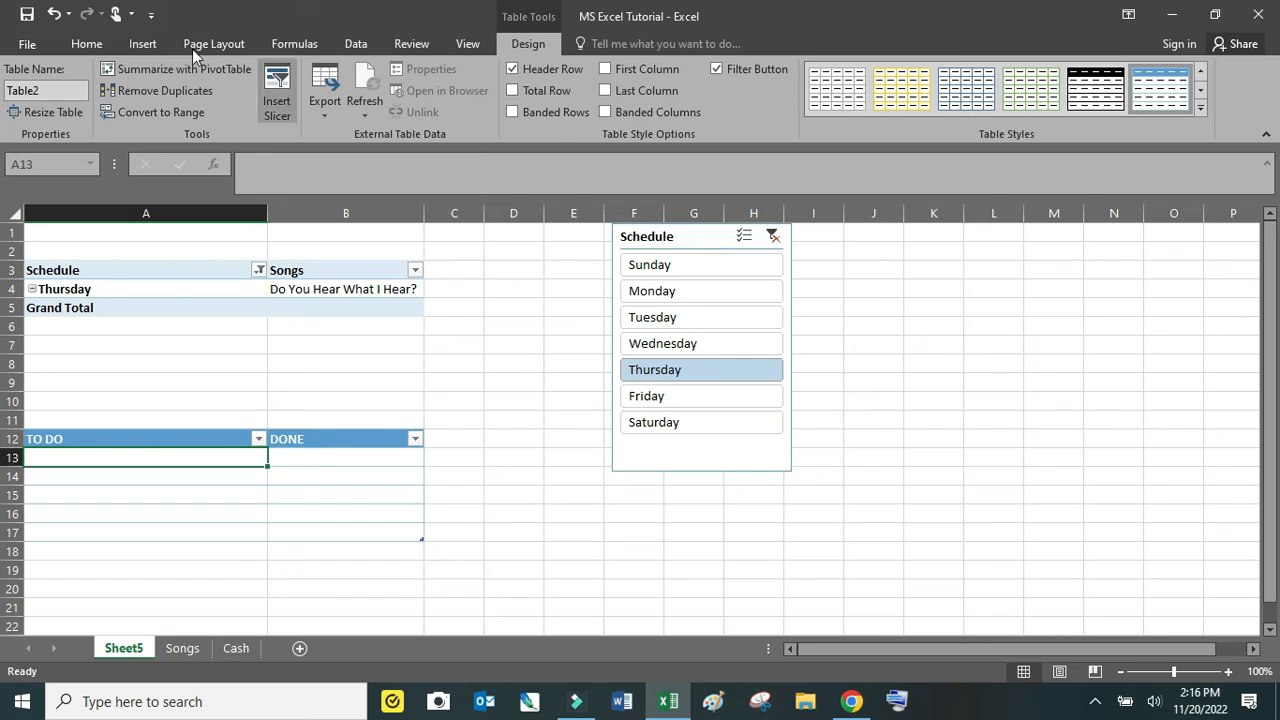
- List Buy Gifts in A13 and Pack Things in A14 under the TO DO heading
click(142, 44)
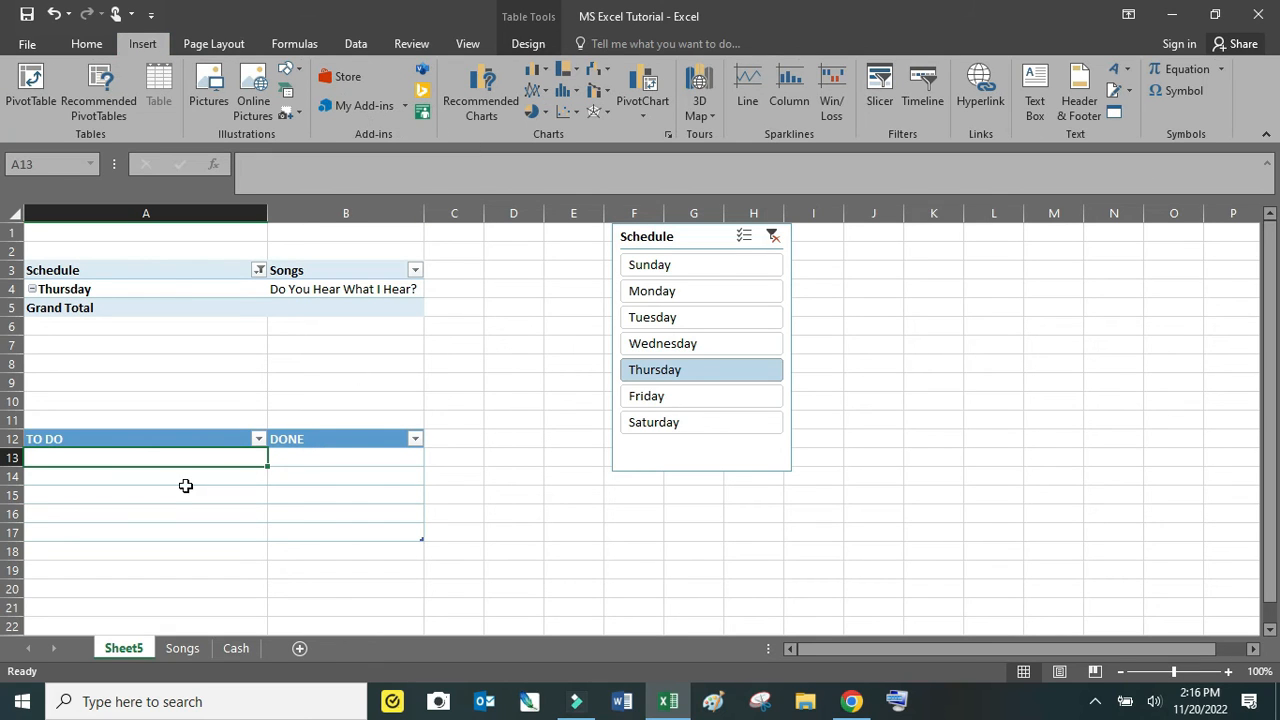
text(bUY)
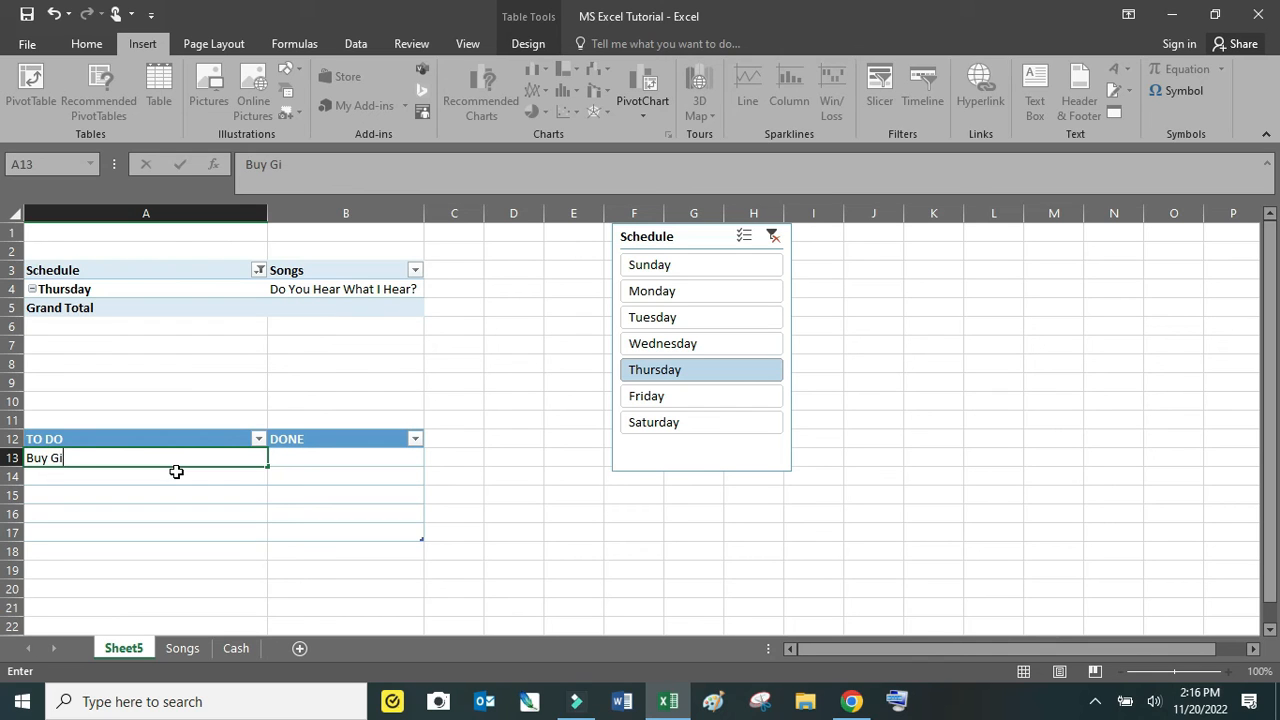
key(Return)
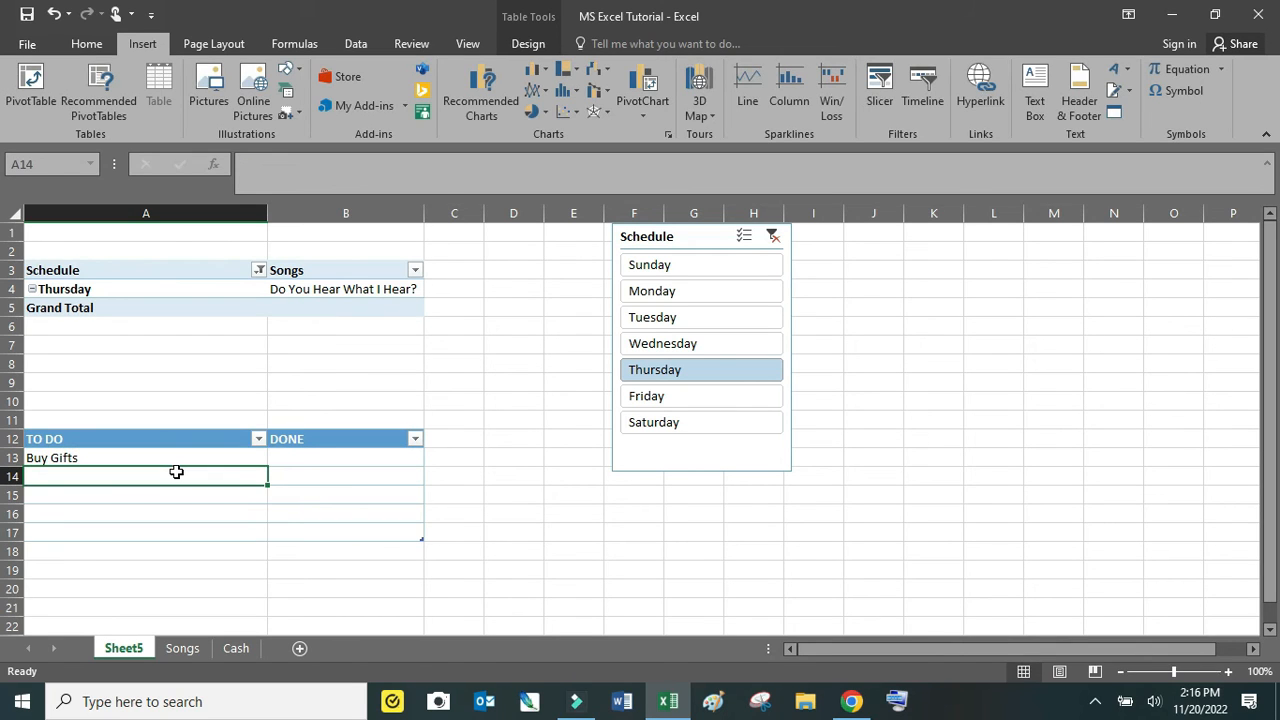
double_click(177, 473)
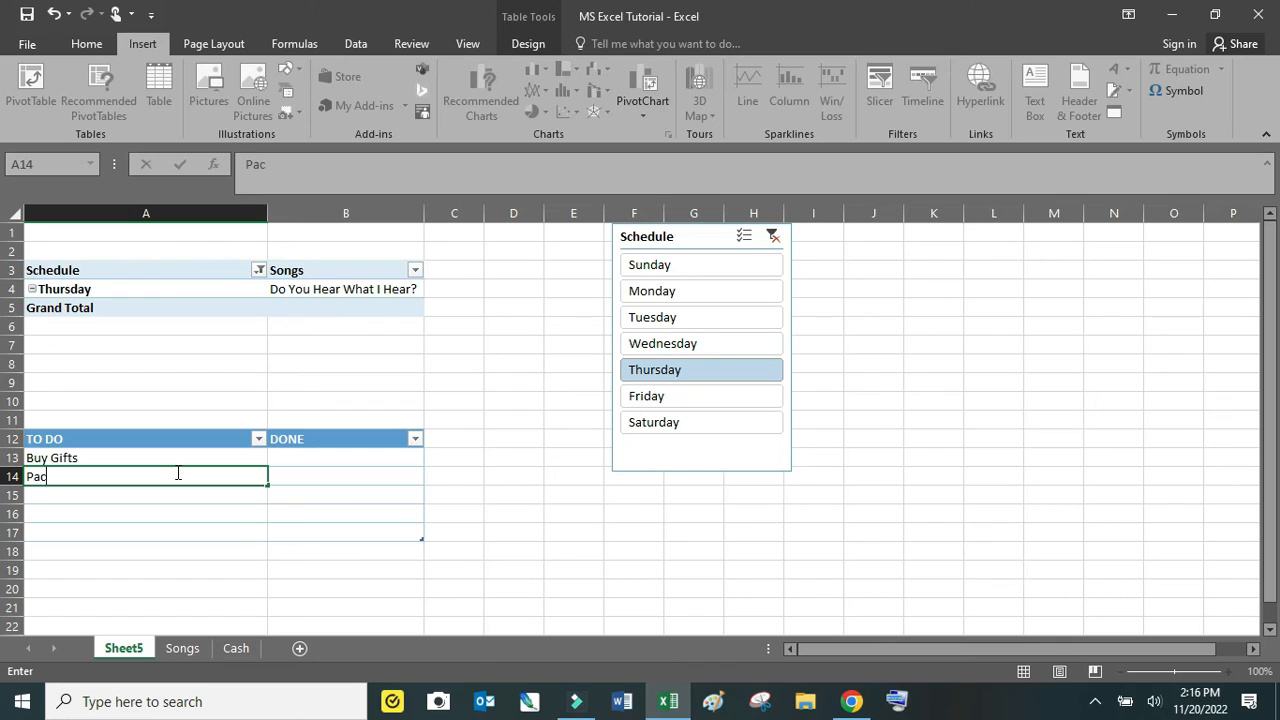
text(Pack Things)
key(Return)
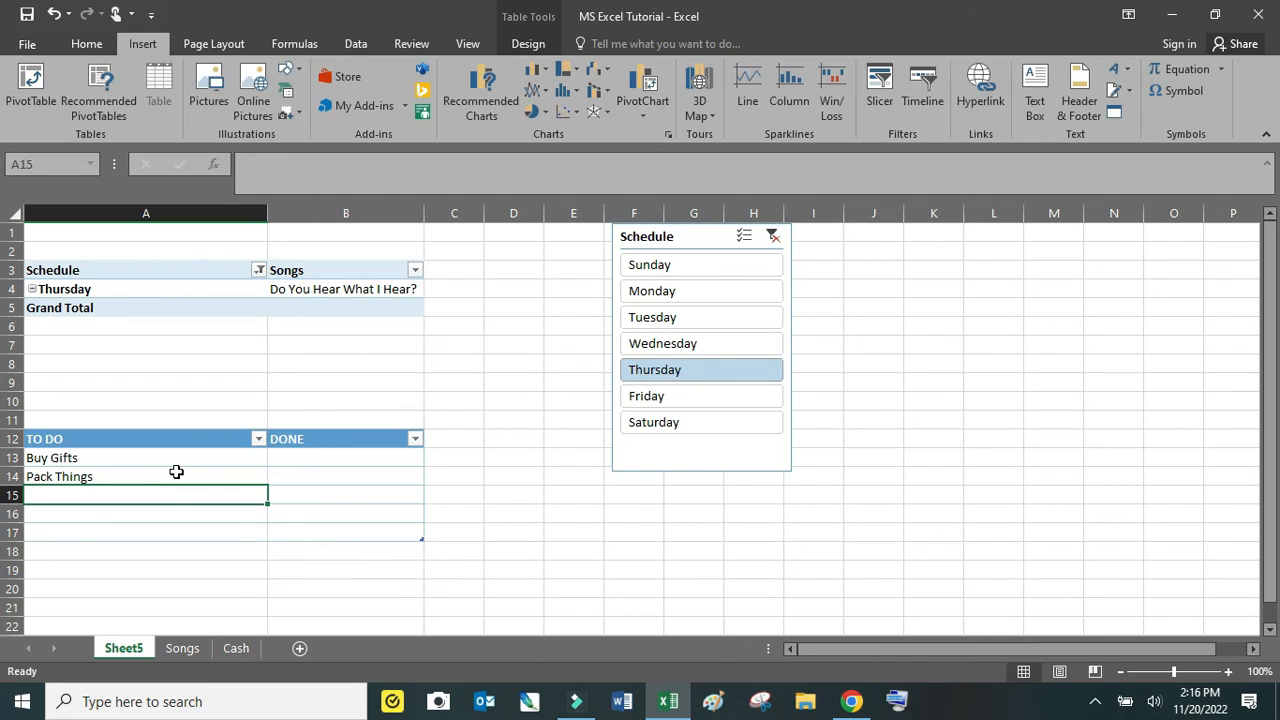
- Insert the square root symbol √ from the Mathematical Operators subset into B13 as the done mark for Buy Gifts
click(334, 457)
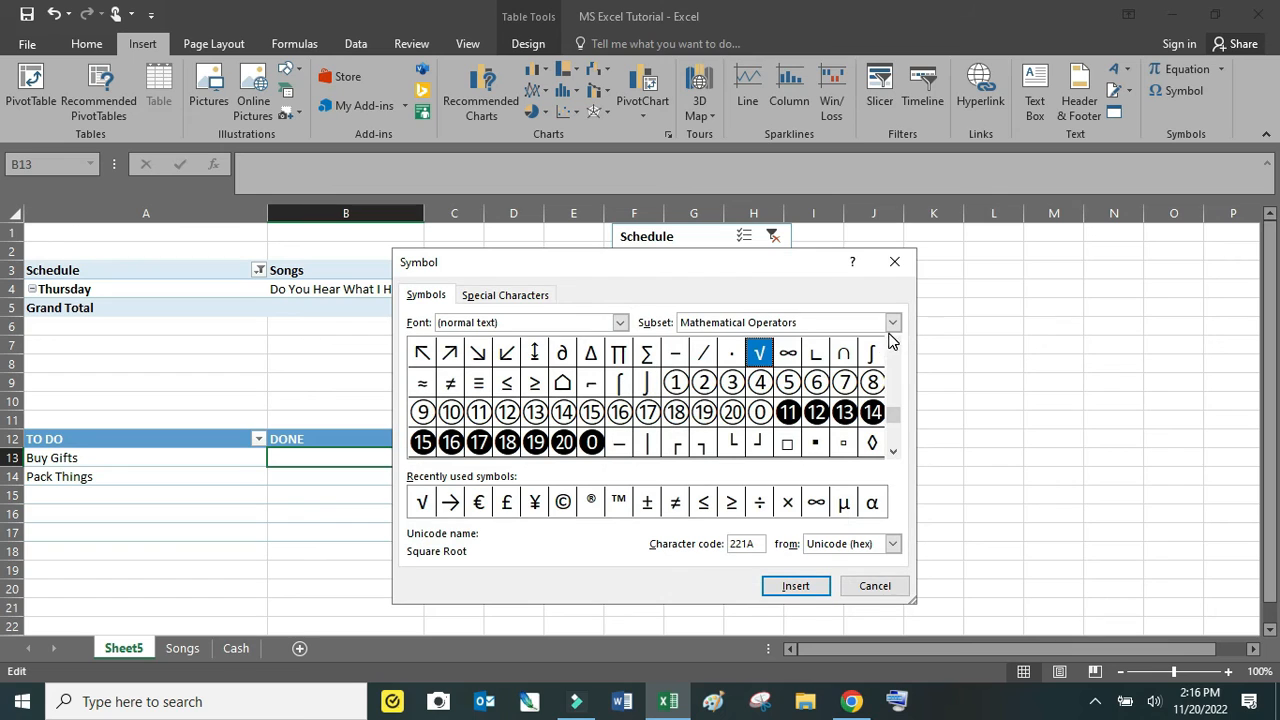
click(892, 323)
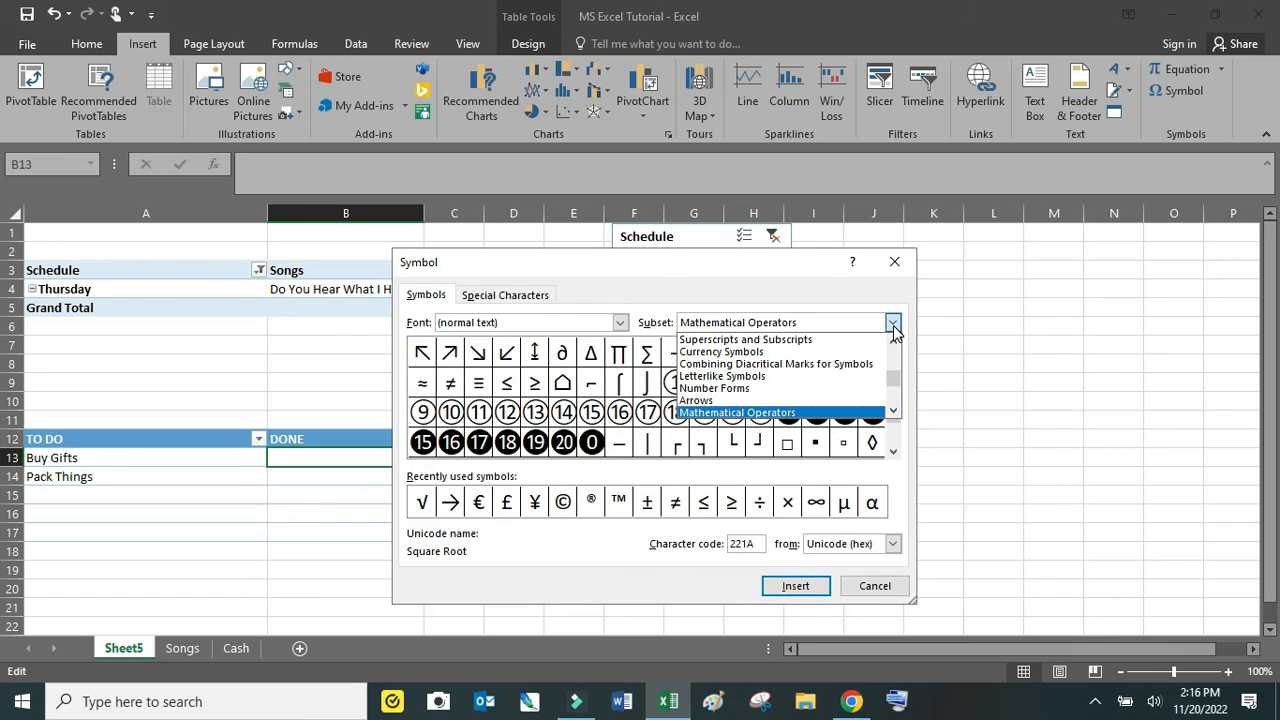
click(779, 412)
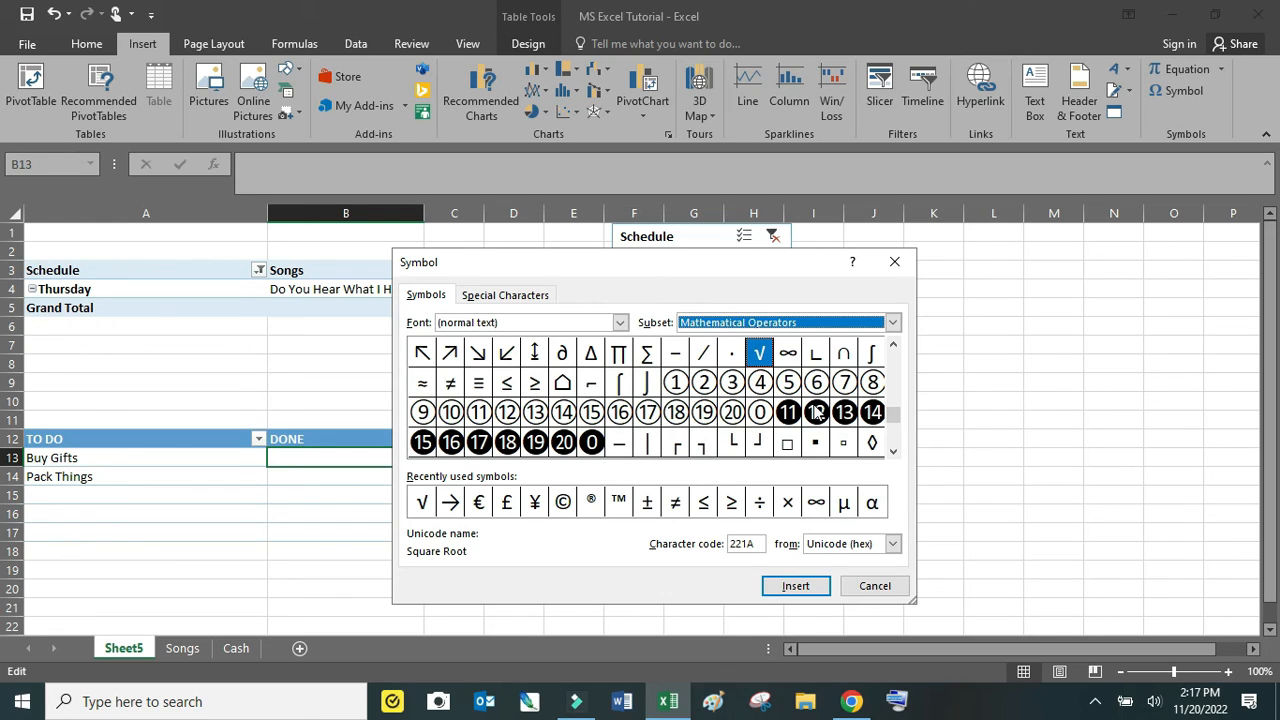
click(881, 328)
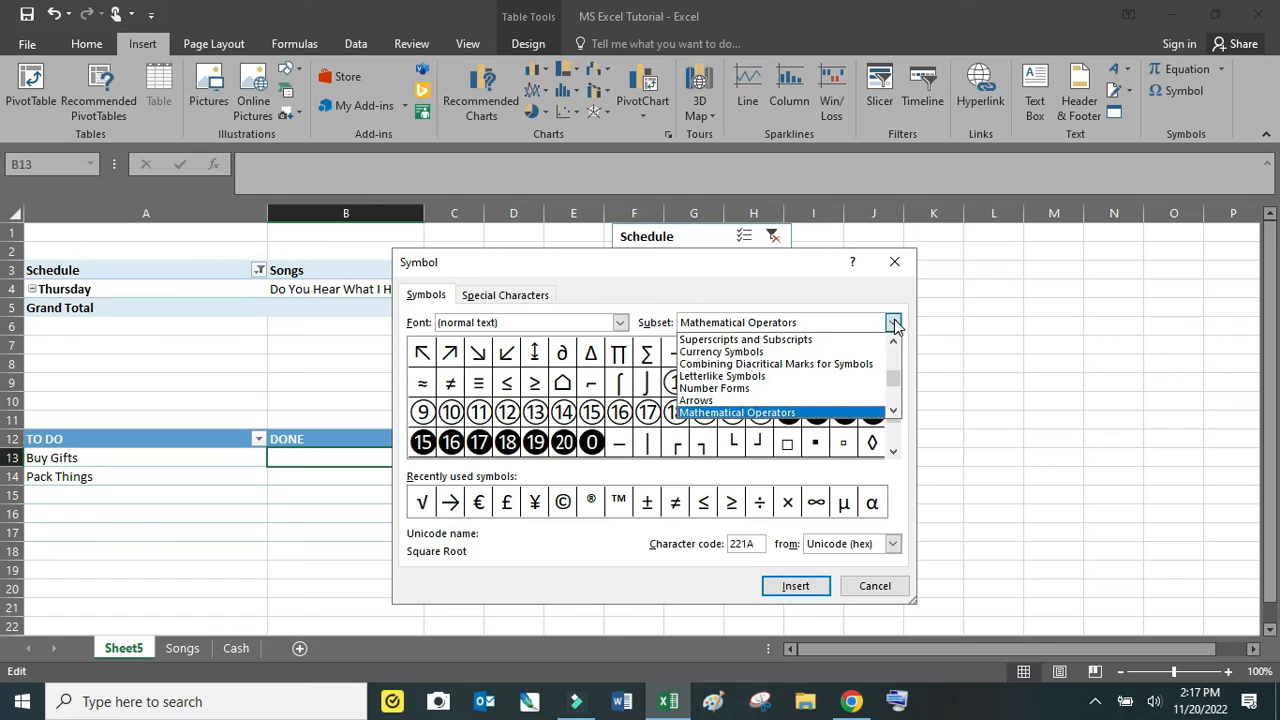
click(812, 428)
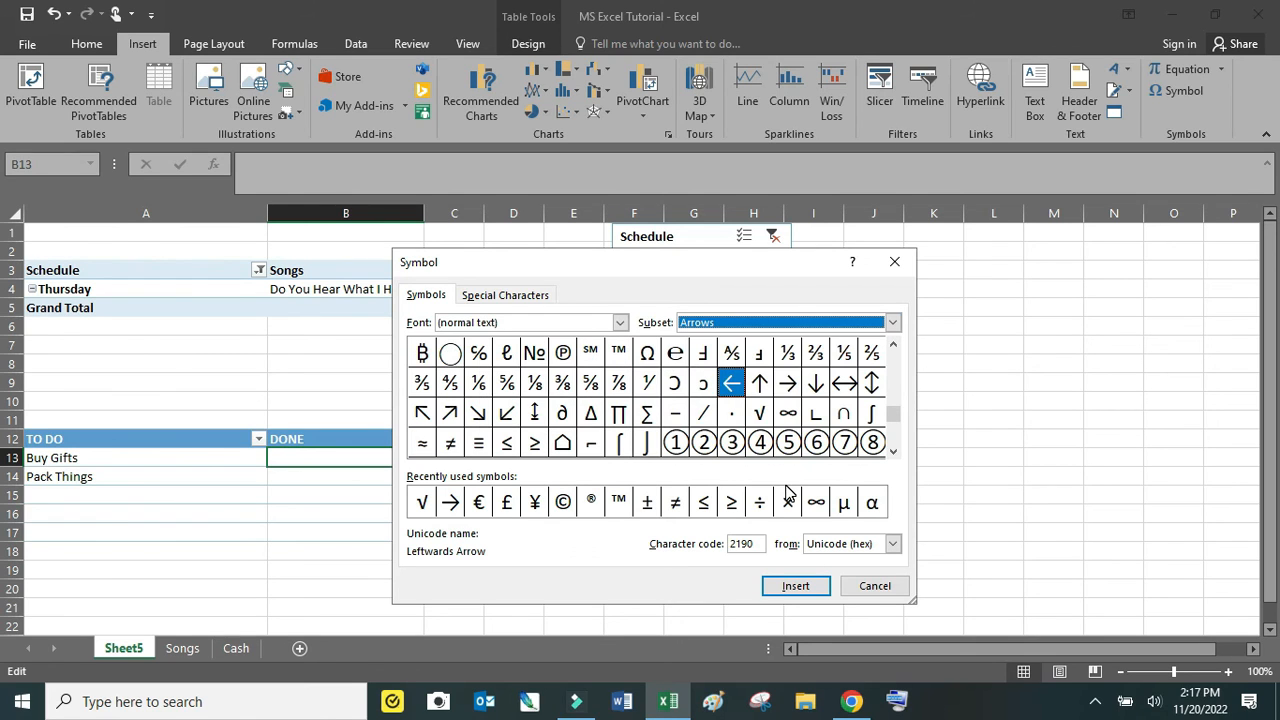
click(761, 413)
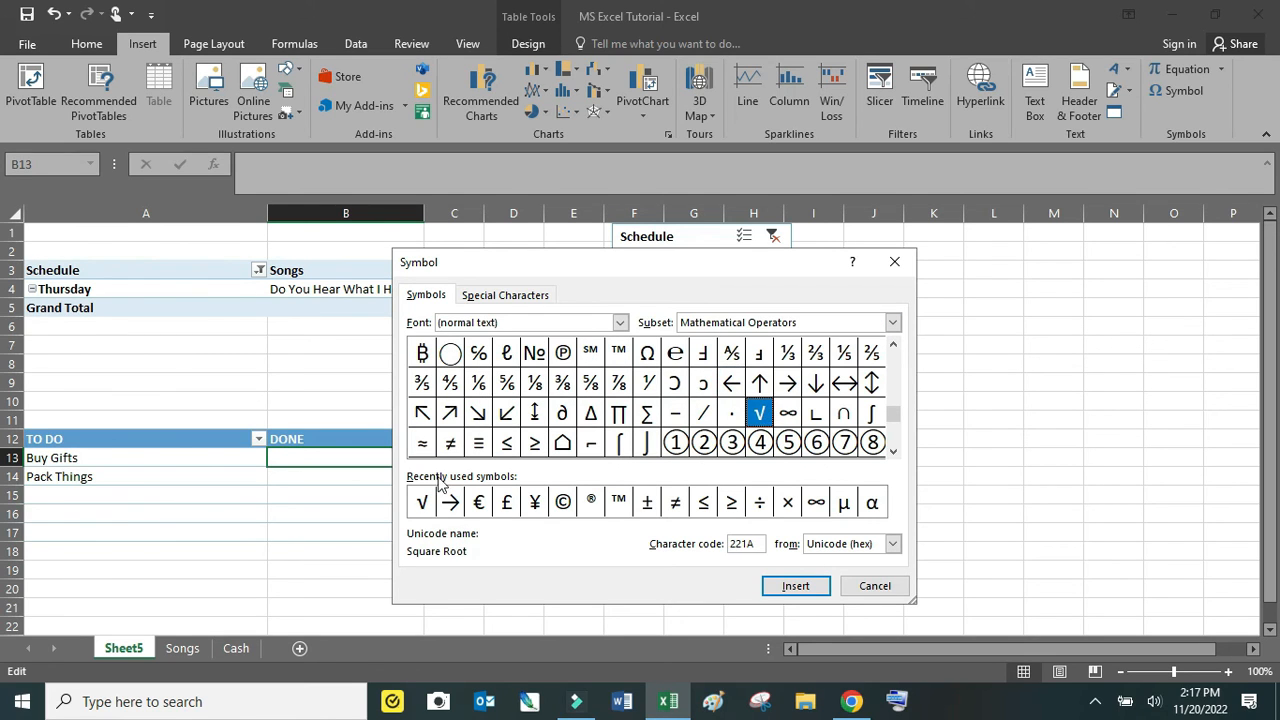
click(795, 588)
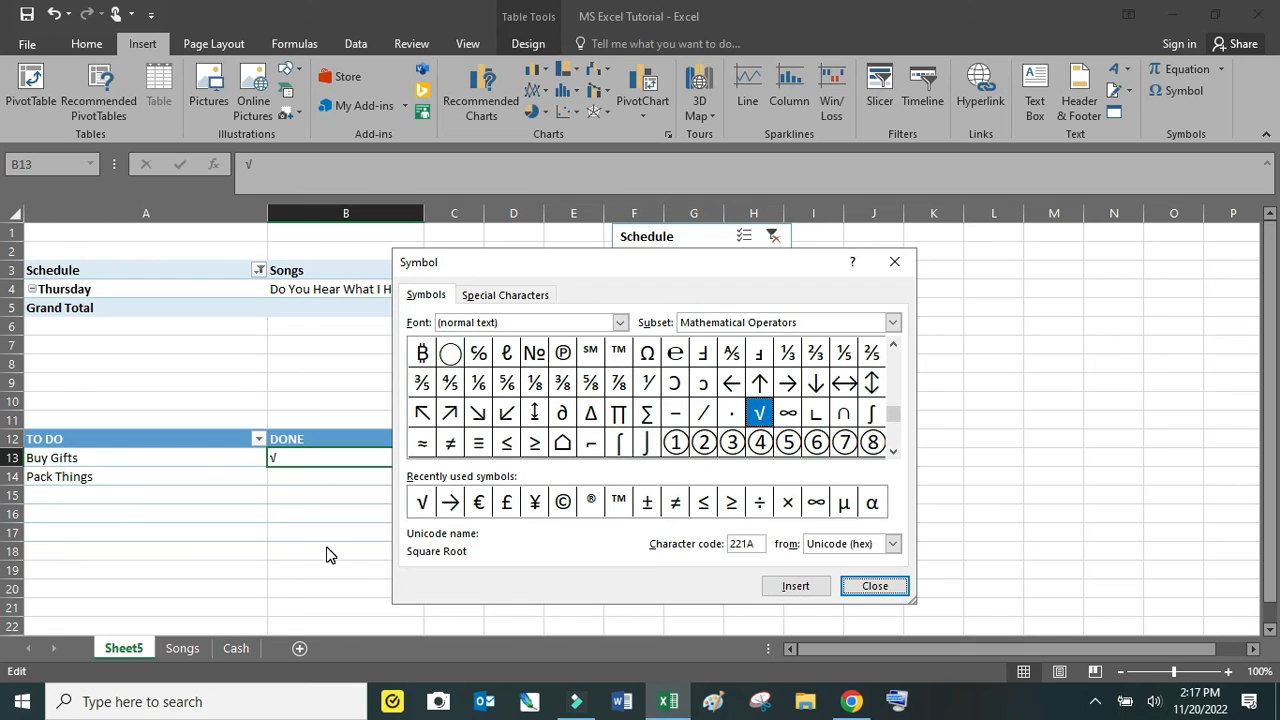
click(873, 588)
- Center the √ in B13 and enter X in B14 as the mark for Pack Things
click(362, 471)
click(358, 457)
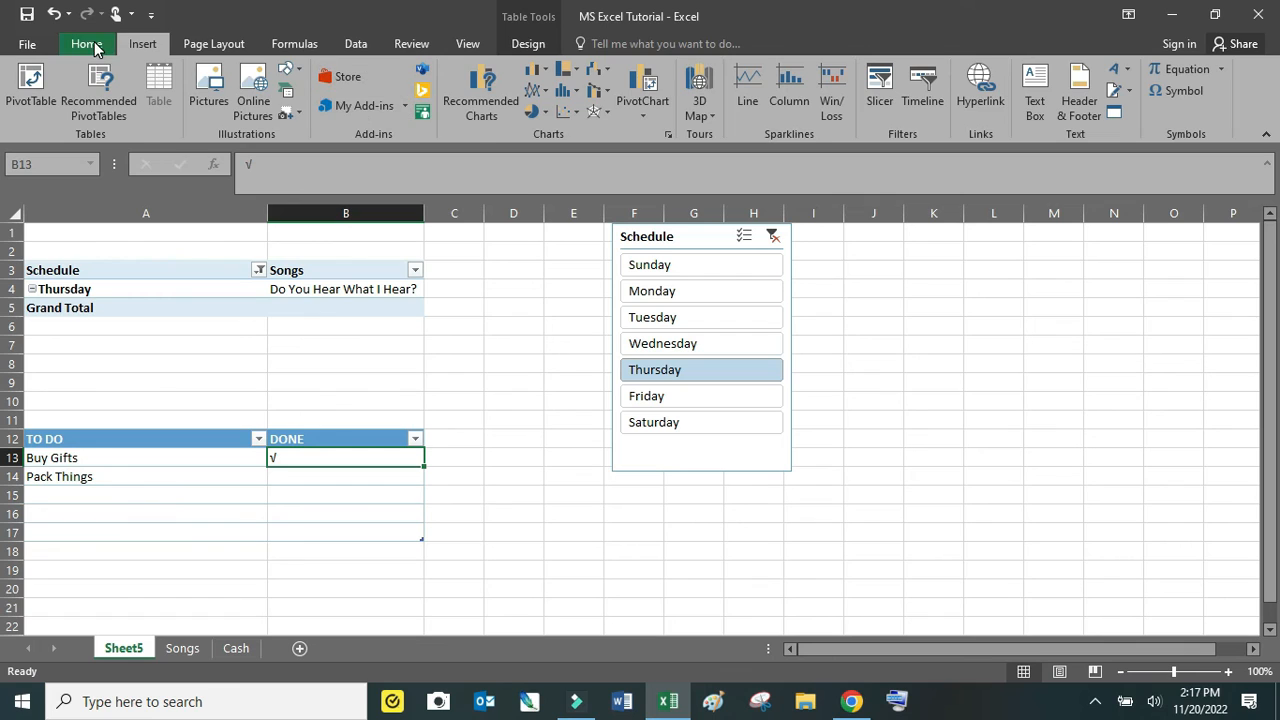
click(90, 44)
click(384, 100)
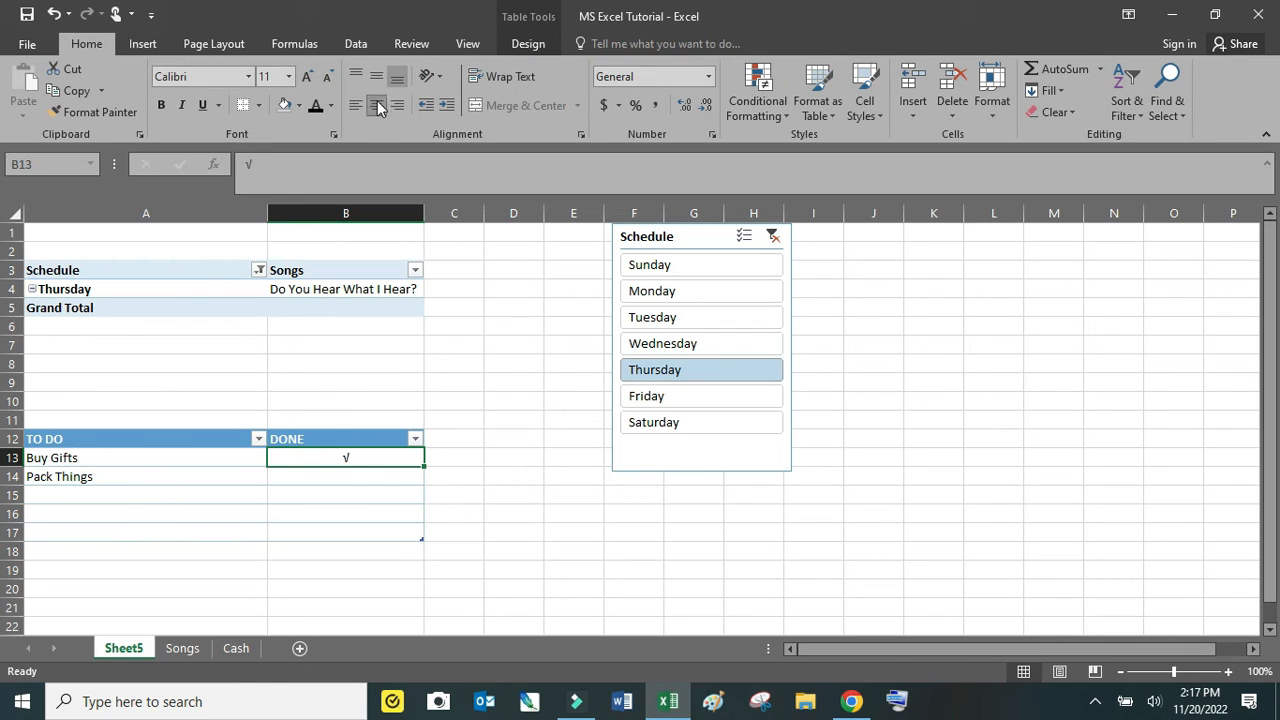
click(364, 480)
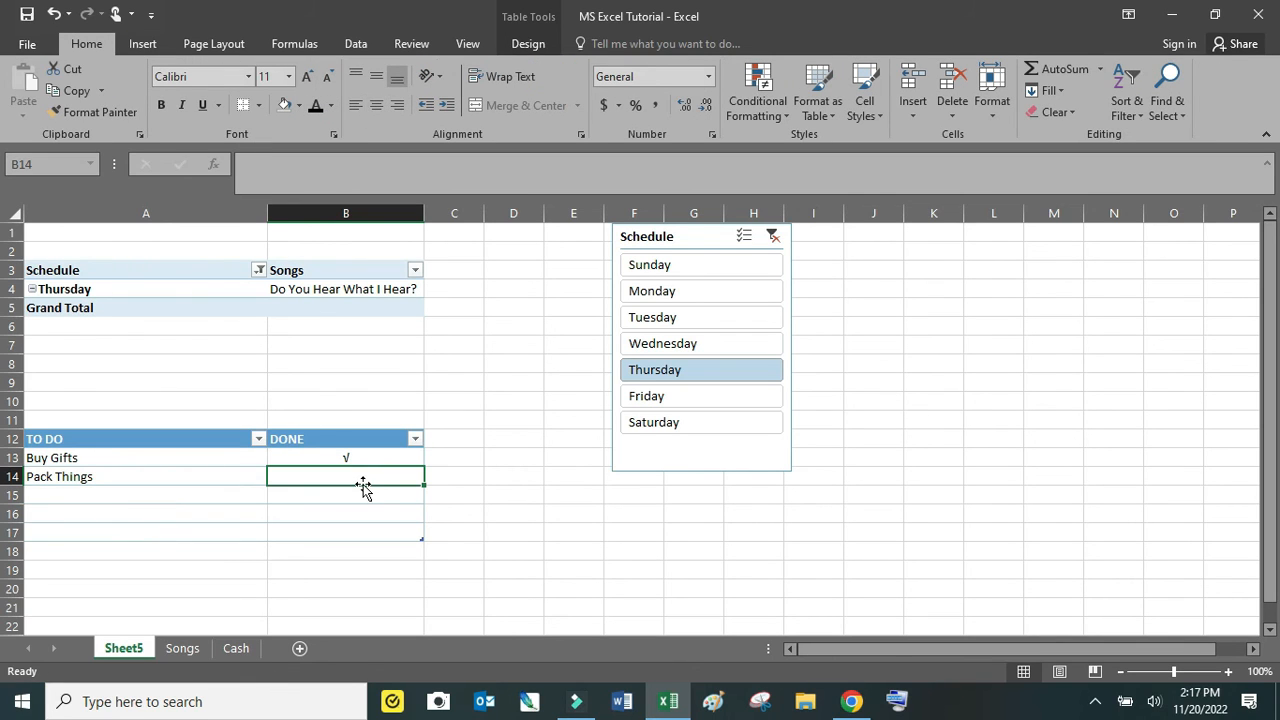
text(X)
click(397, 453)
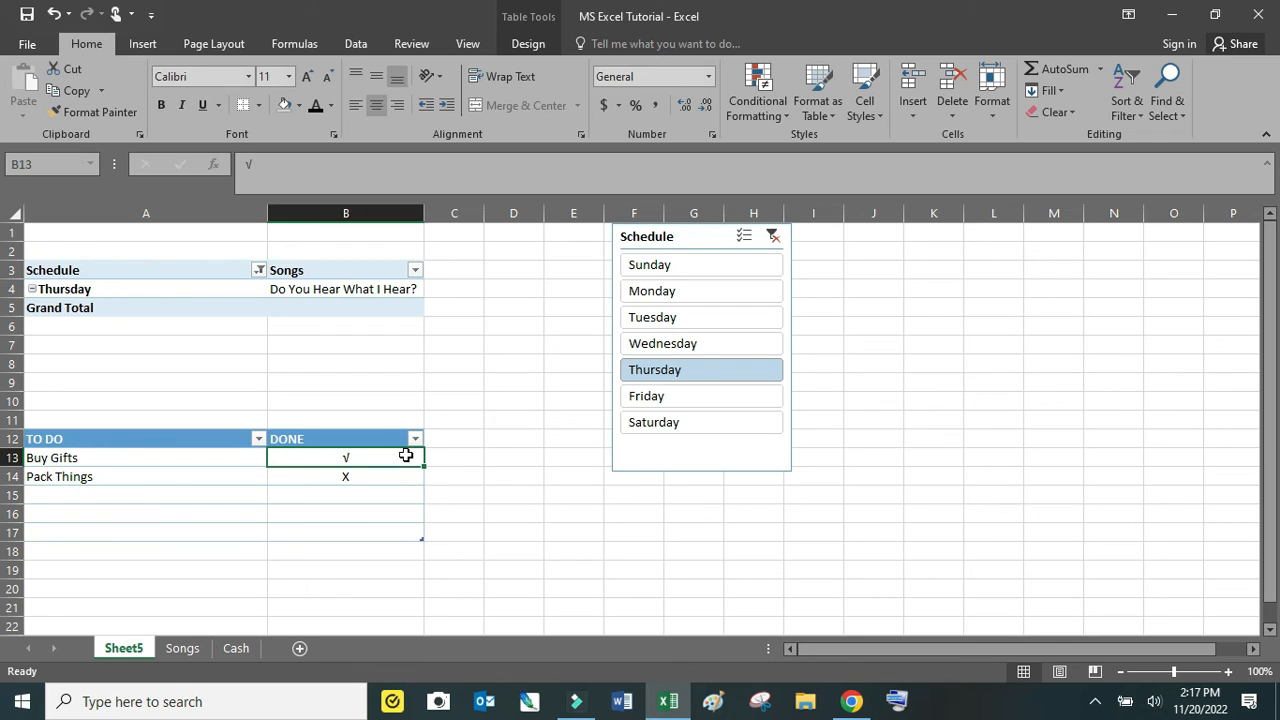
- Look at the Arrows subset in the Symbol dialog and close it without inserting anything
click(142, 44)
click(1172, 91)
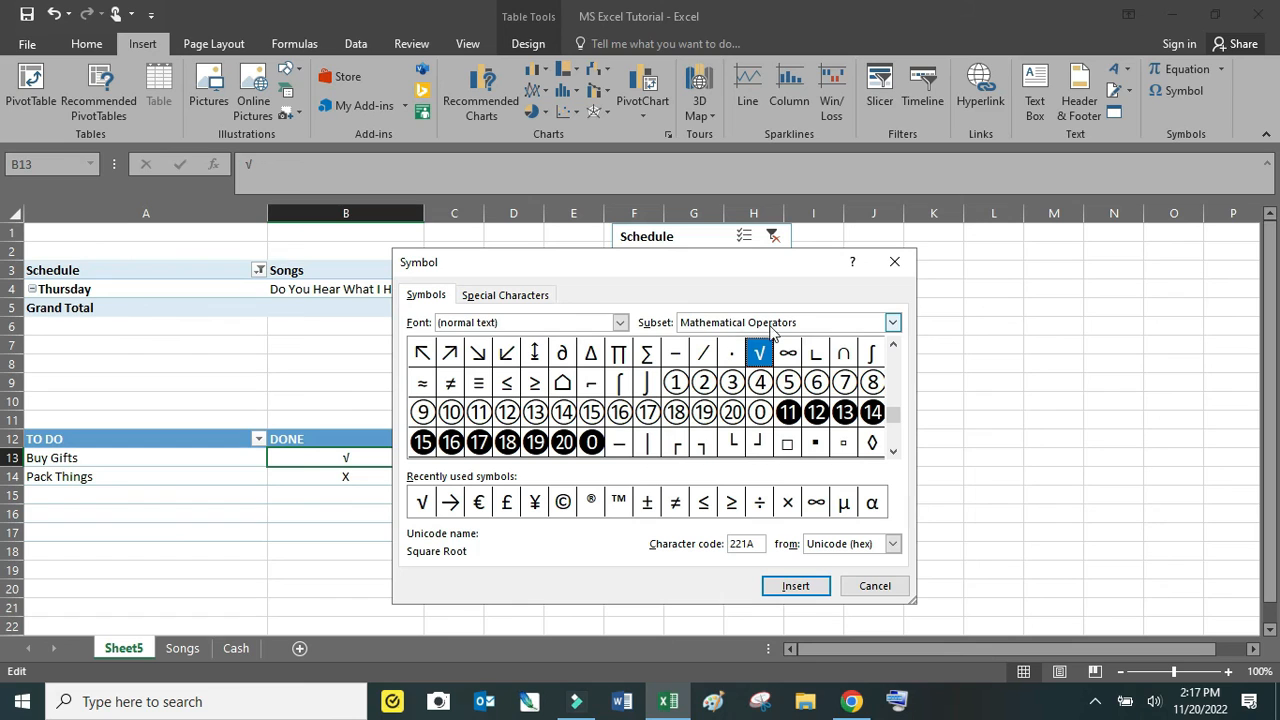
click(892, 322)
click(800, 400)
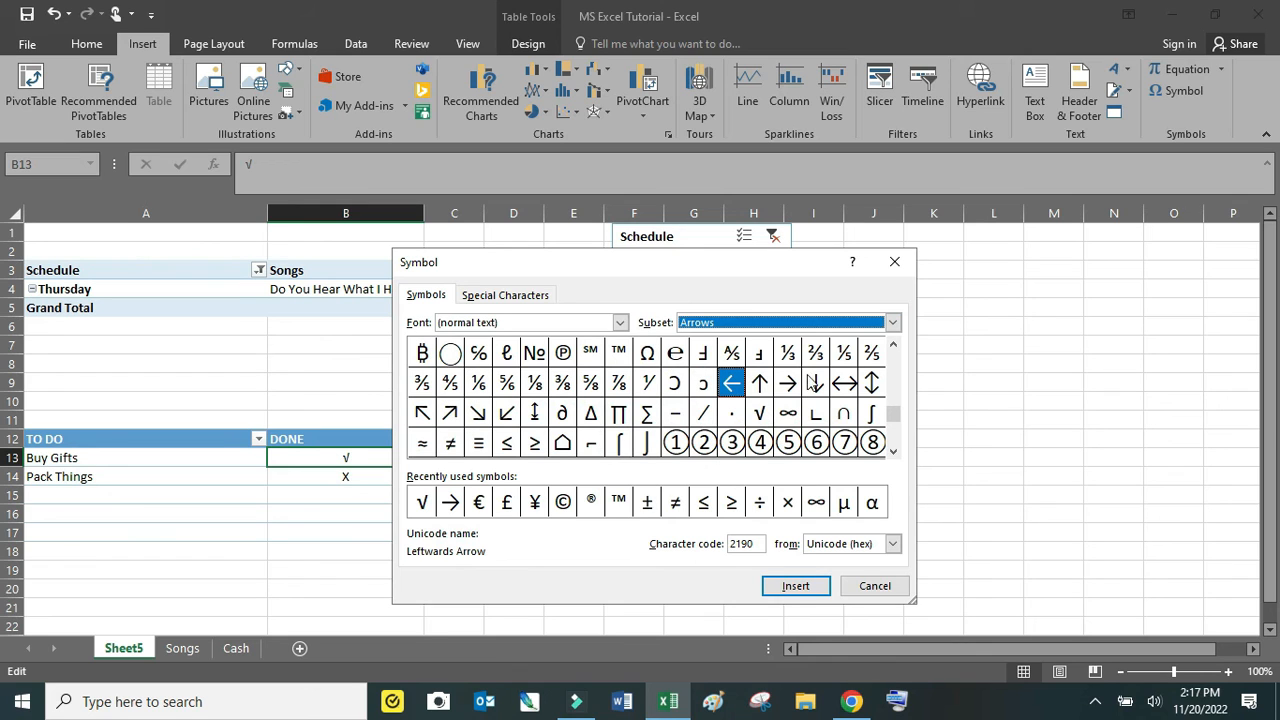
click(894, 261)
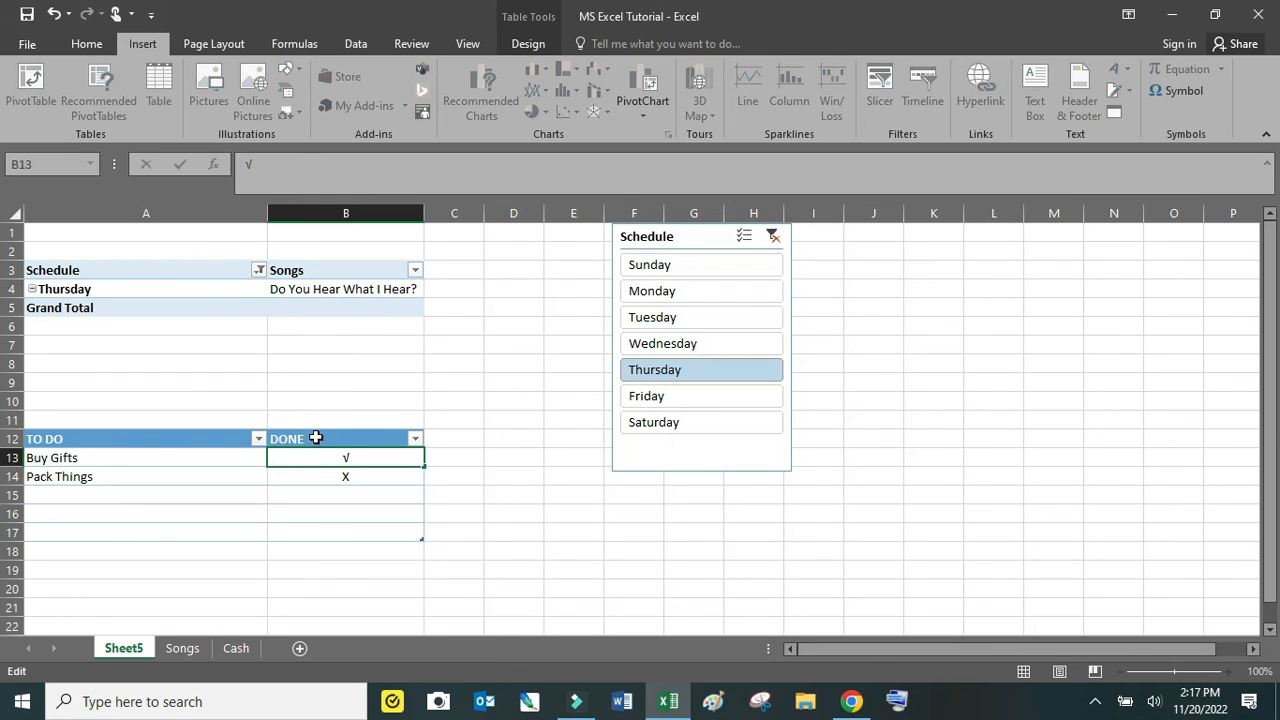
click(318, 366)
- Change the table heading in A12 to TO DOS
click(108, 443)
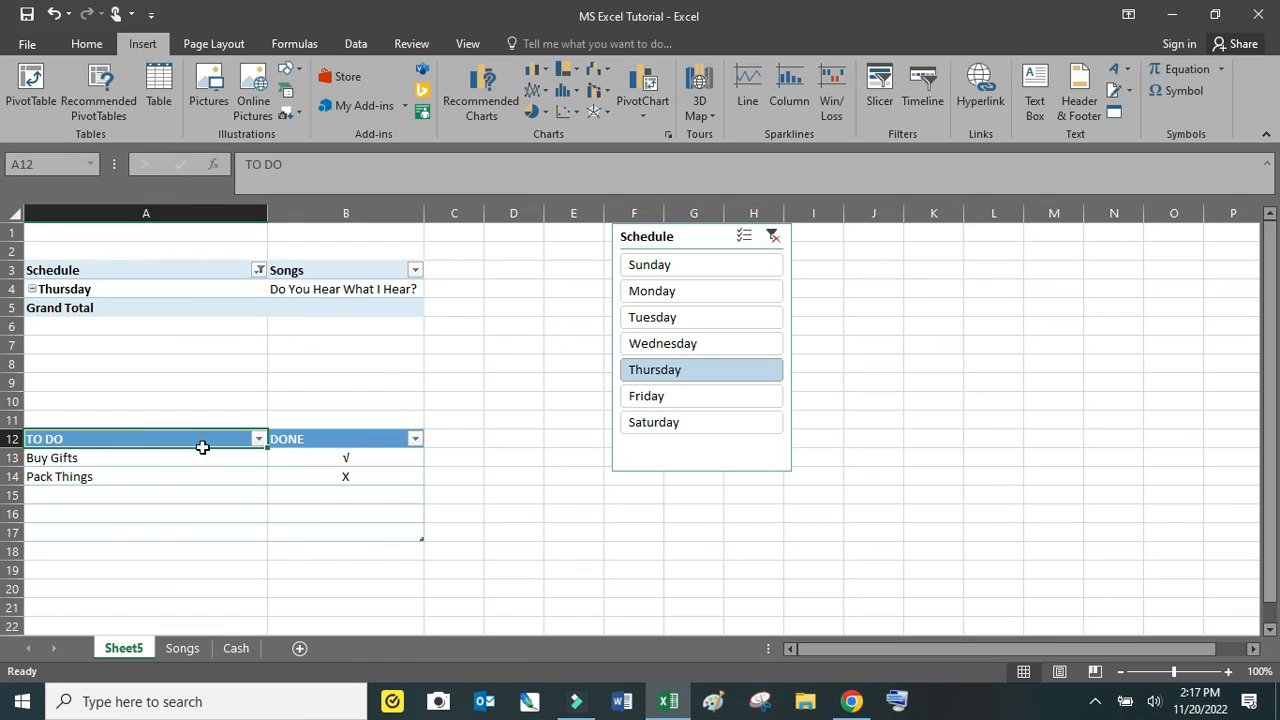
double_click(117, 440)
text(S)
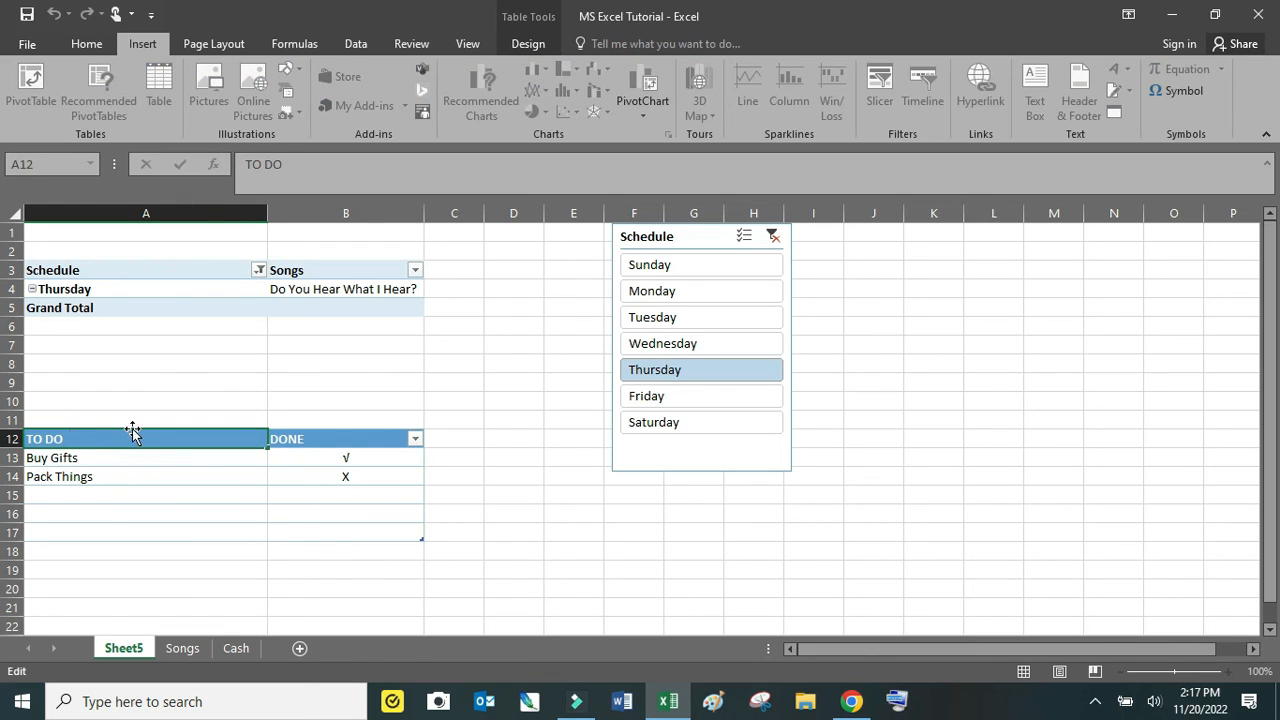
click(180, 370)
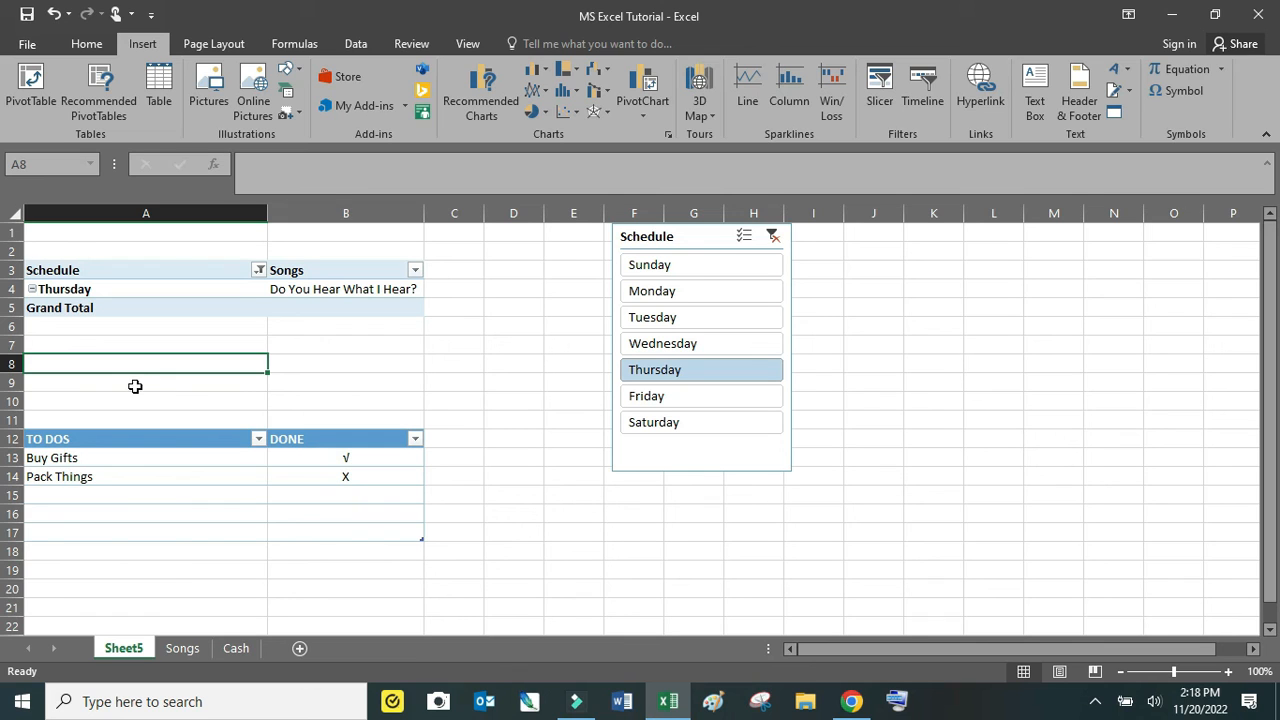
- Revisit the Songs sheet, and select the Date and Christmas Carol Make table in A4:B20 on the Cash sheet
click(630, 452)
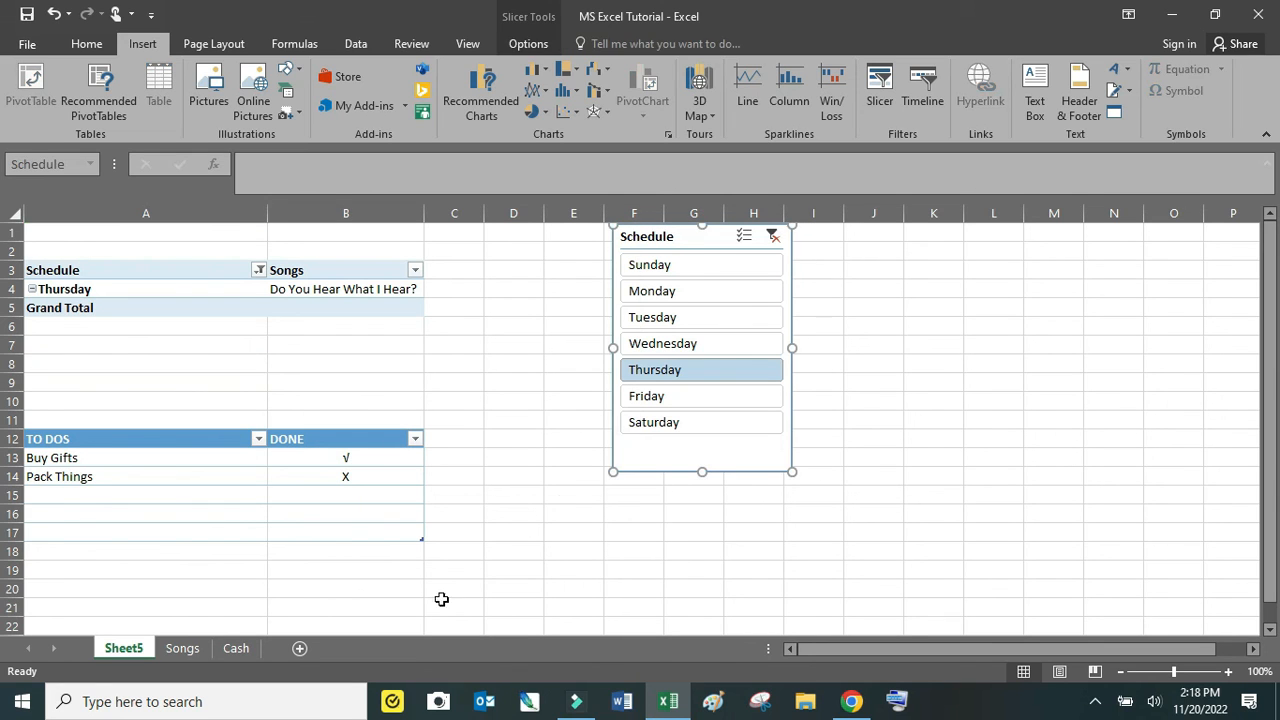
click(184, 649)
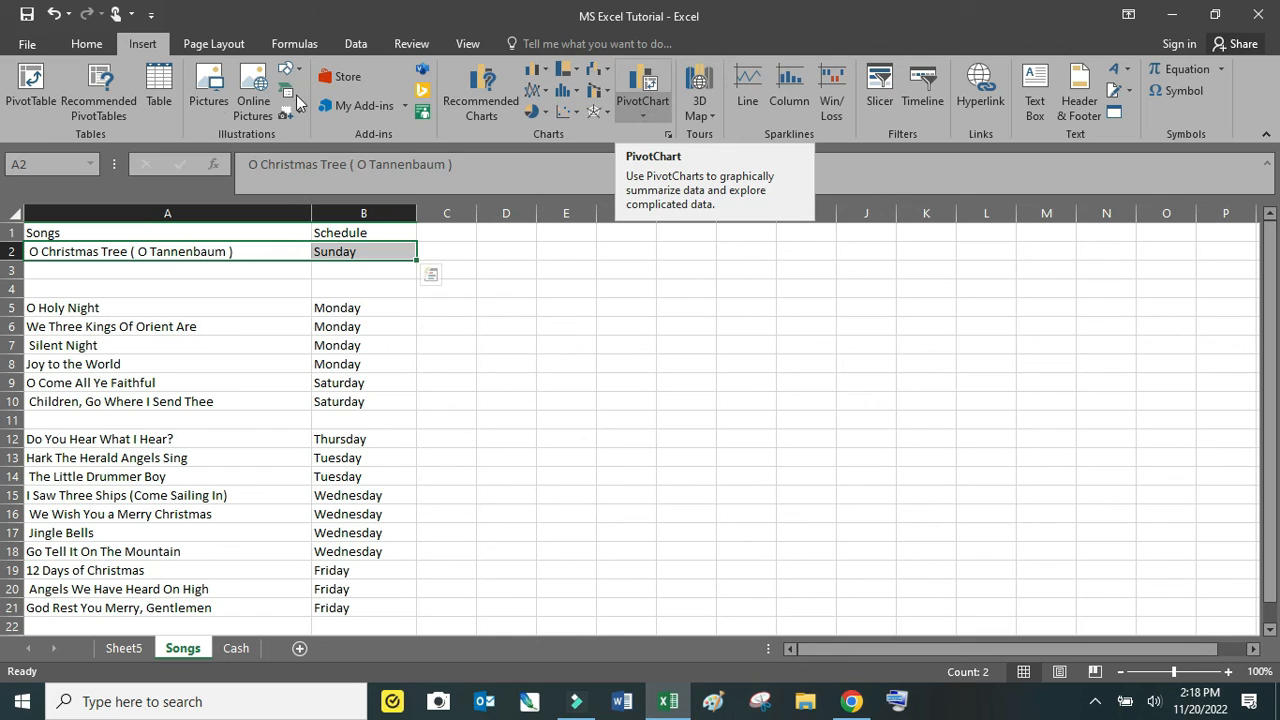
click(793, 421)
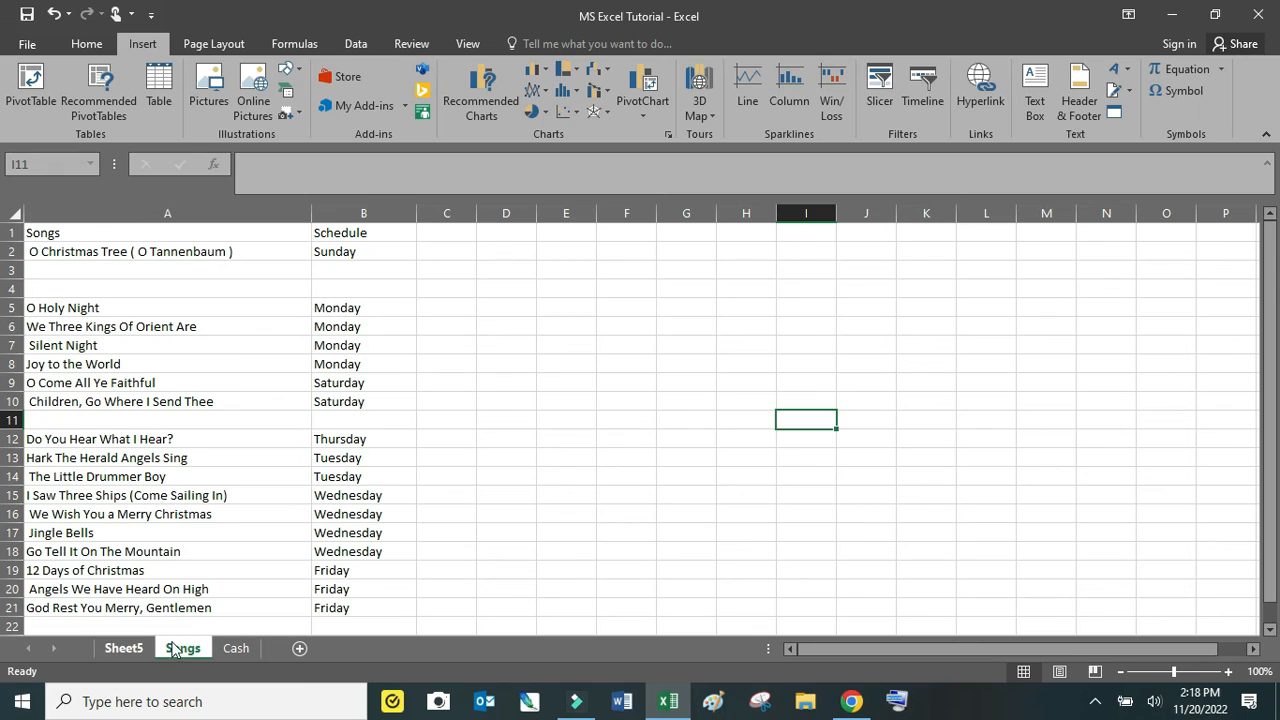
click(236, 648)
click(452, 352)
drag(64, 290, 197, 548)
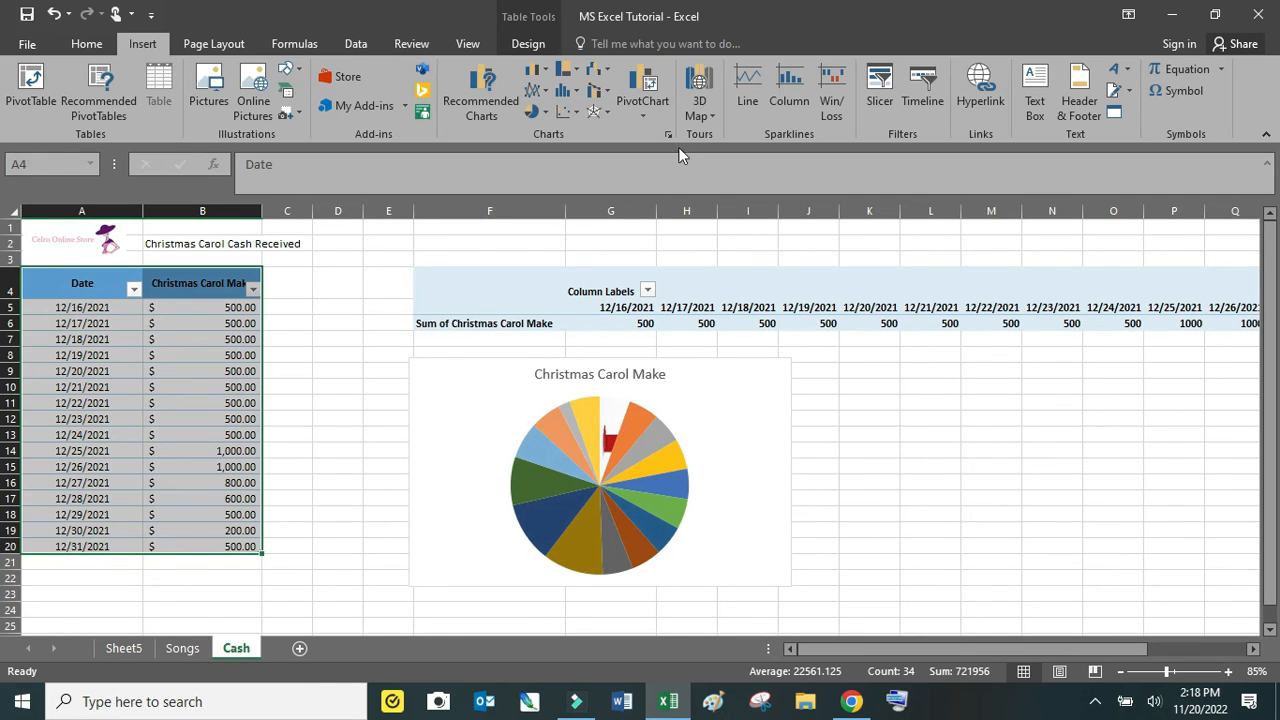
- Insert a PivotChart based on Table1 and place it on a new worksheet
click(655, 101)
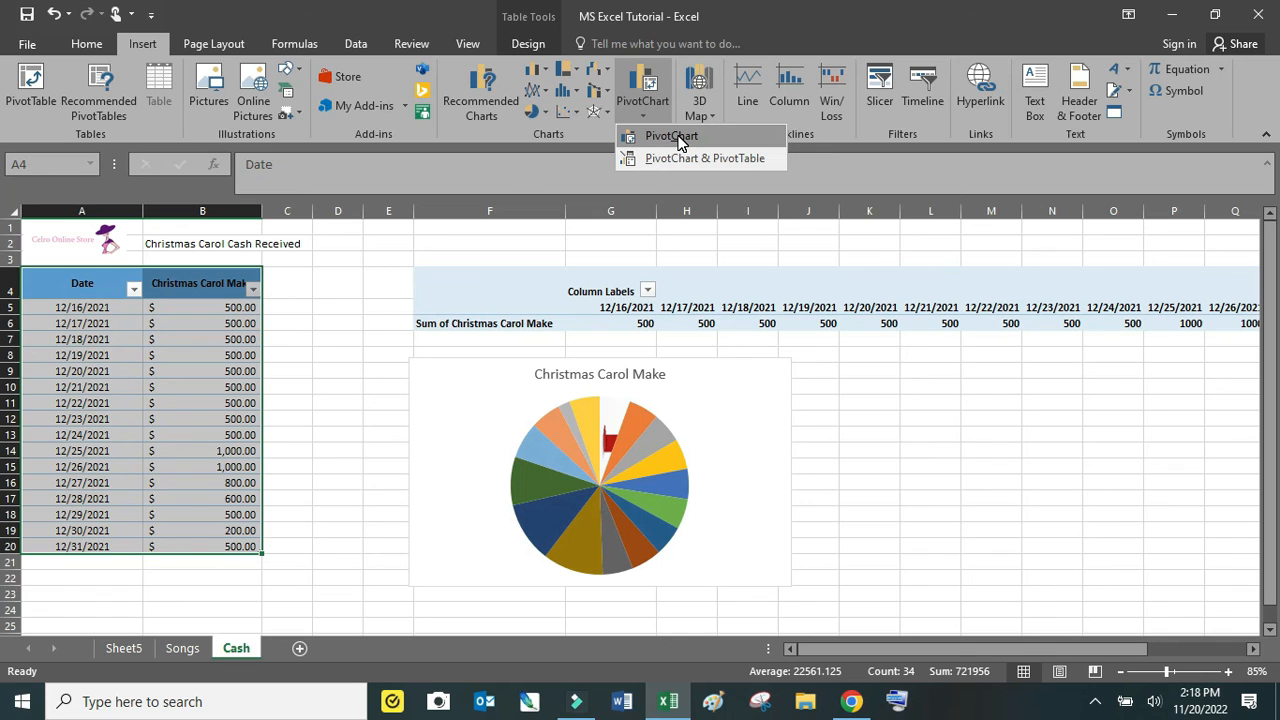
click(672, 137)
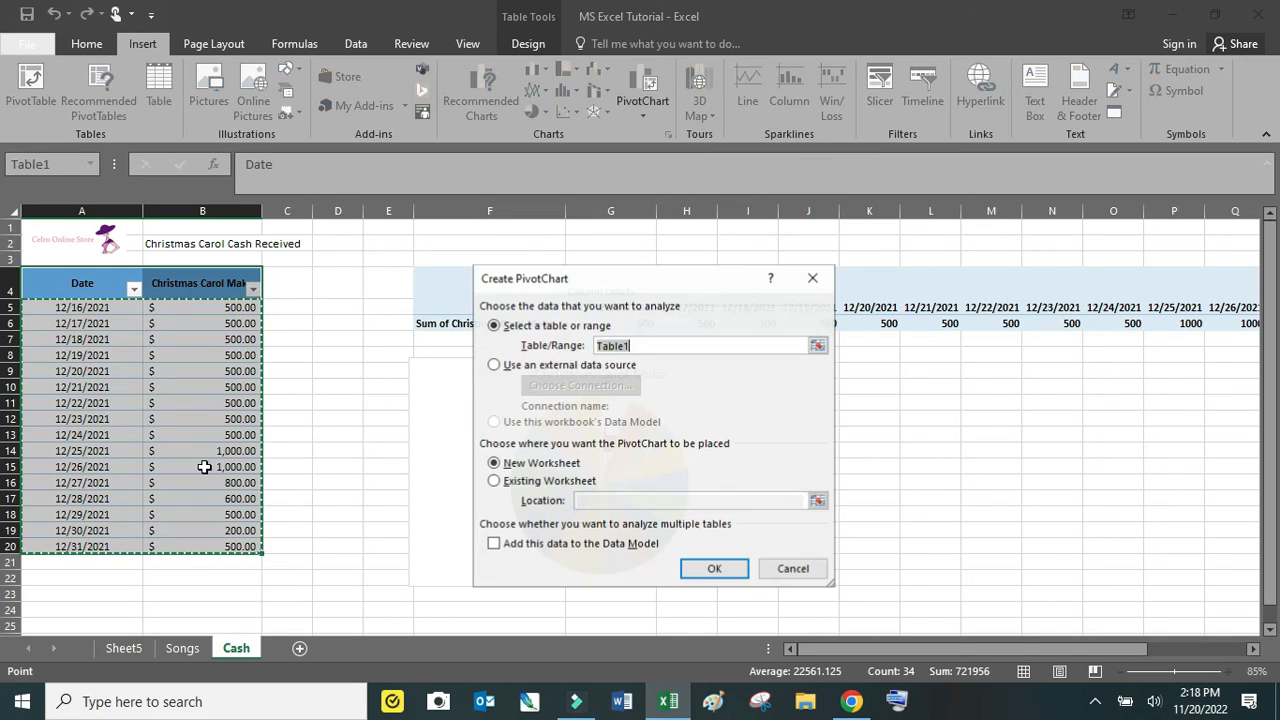
click(692, 570)
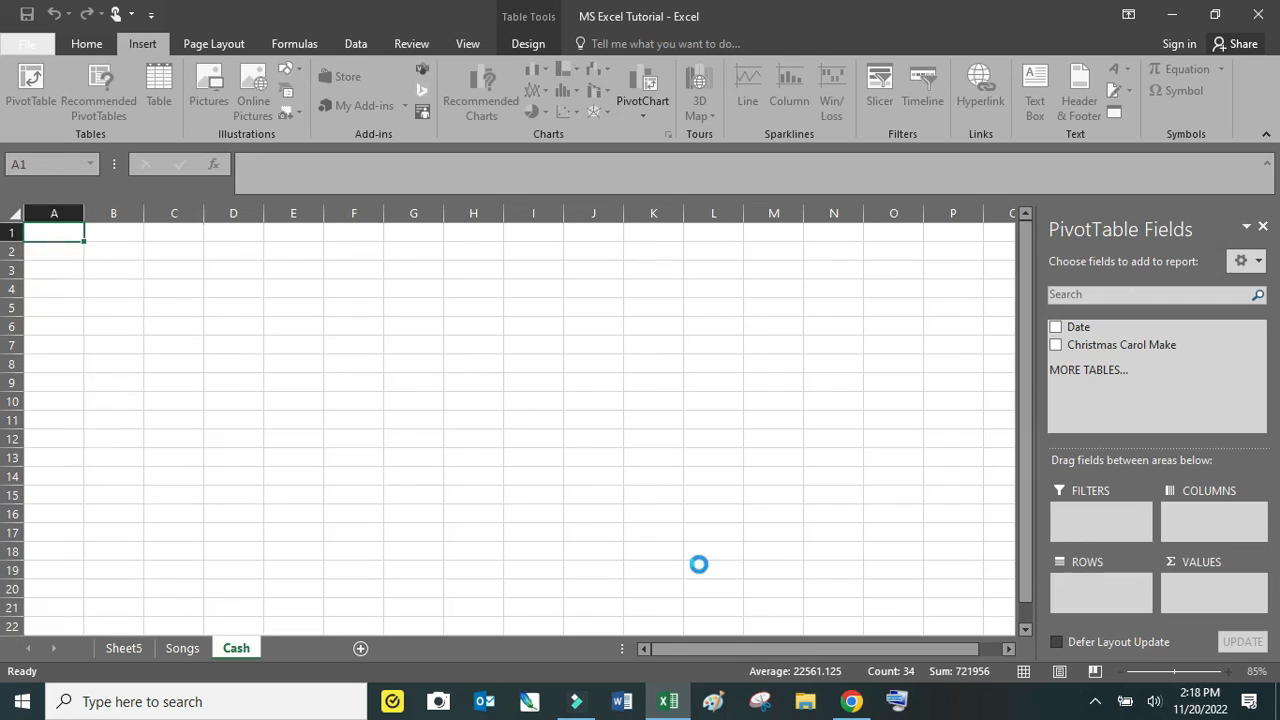
- Build the PivotChart with Date as the column field and Christmas Carol Make as the summed value
click(100, 364)
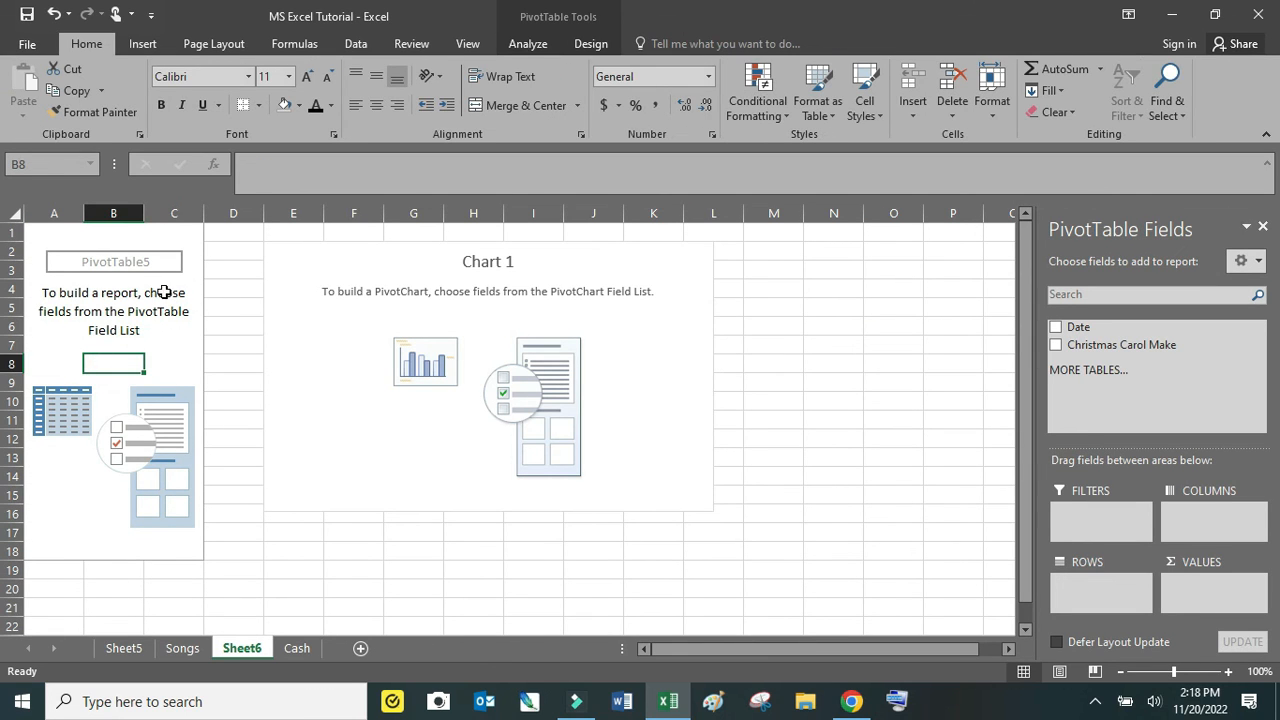
click(330, 308)
click(96, 363)
drag(1072, 330, 1203, 513)
drag(1140, 345, 1218, 588)
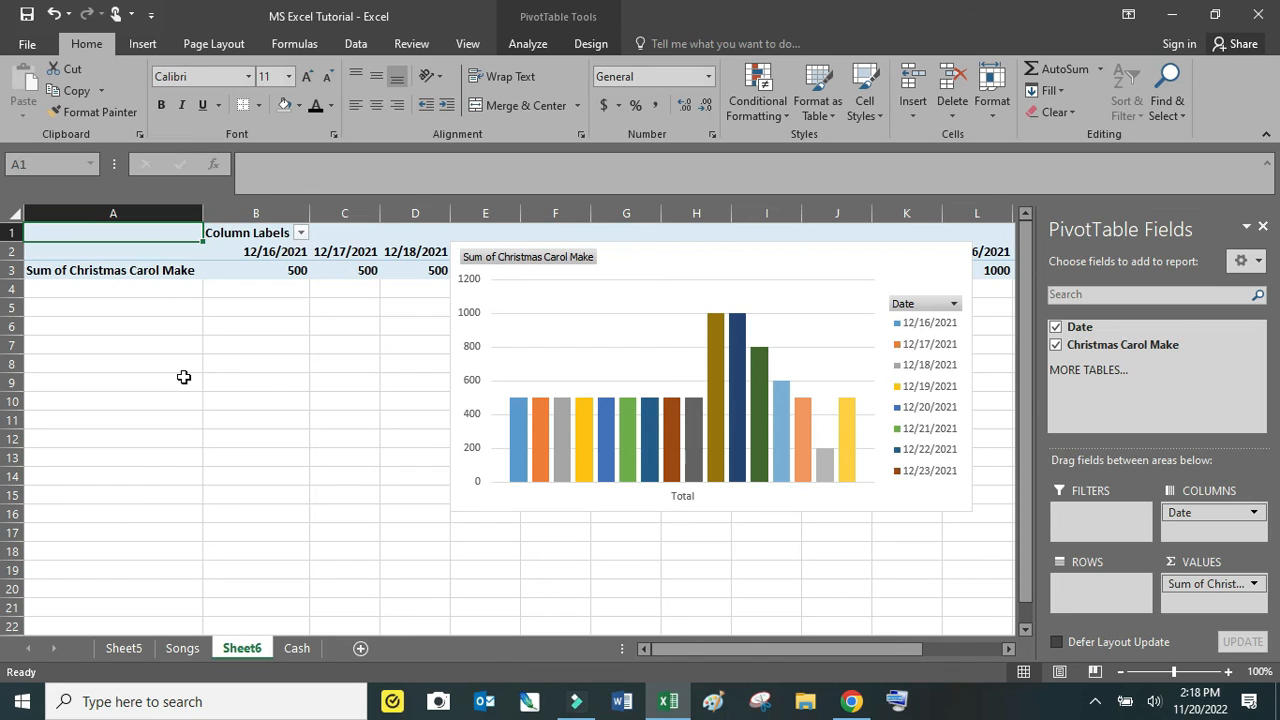
- Close the PivotTable field list and move the PivotChart down below the pivot data rows
click(142, 44)
mouse_move(707, 355)
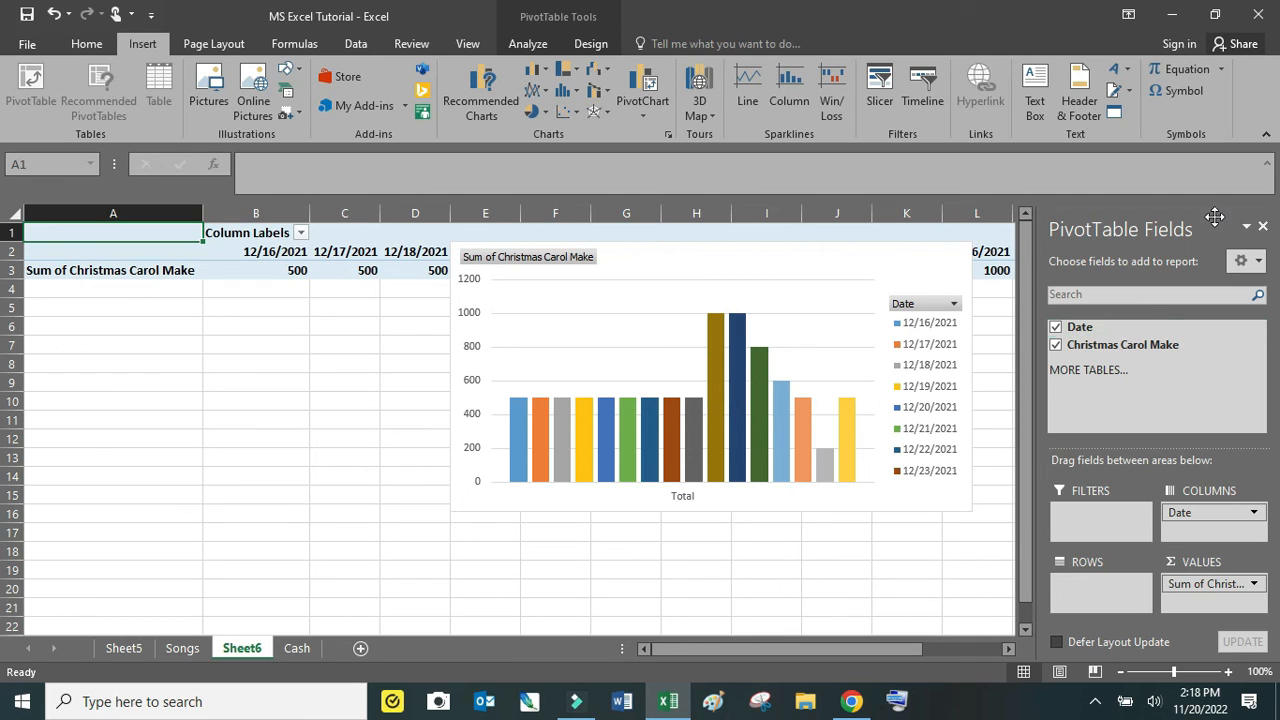
click(1262, 227)
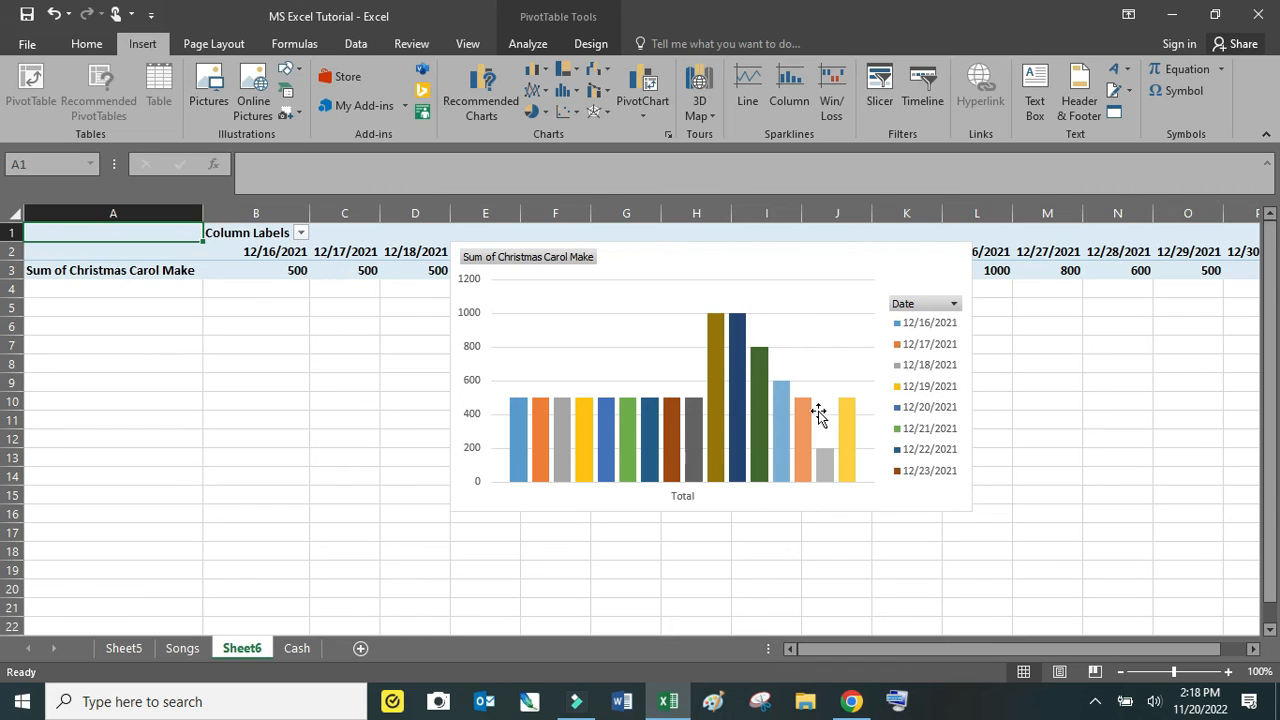
click(924, 348)
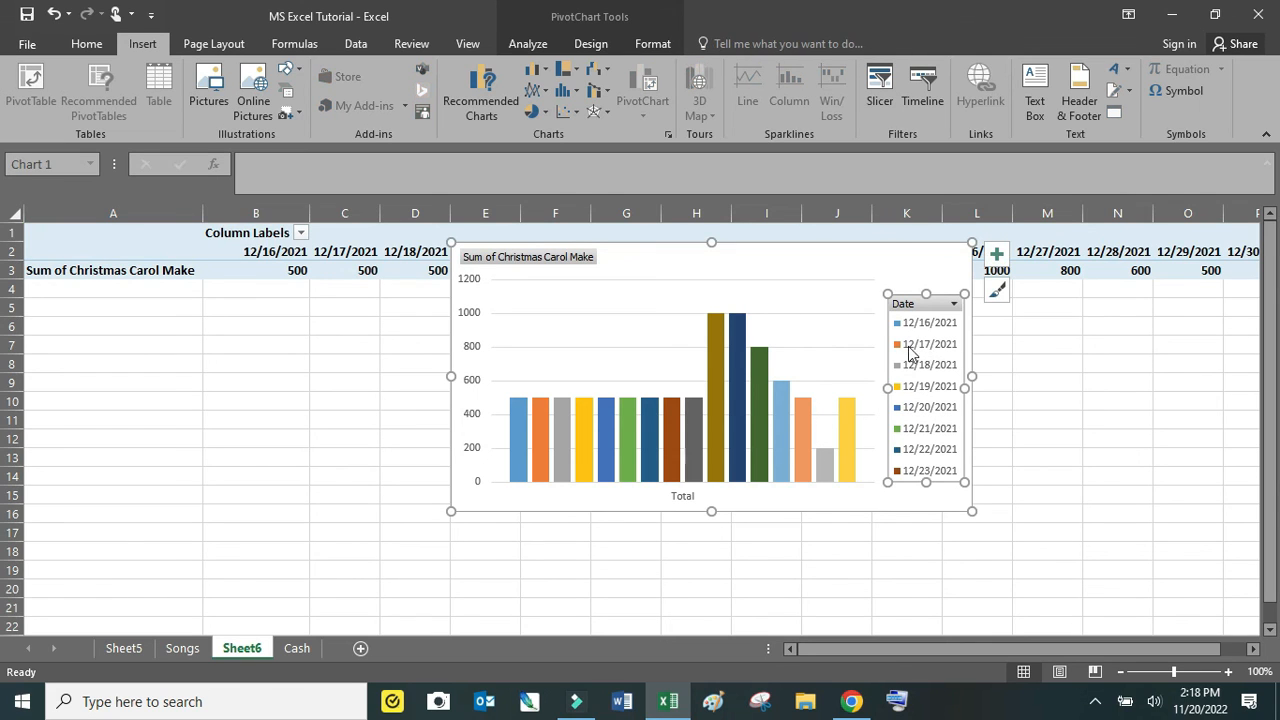
drag(761, 262, 722, 340)
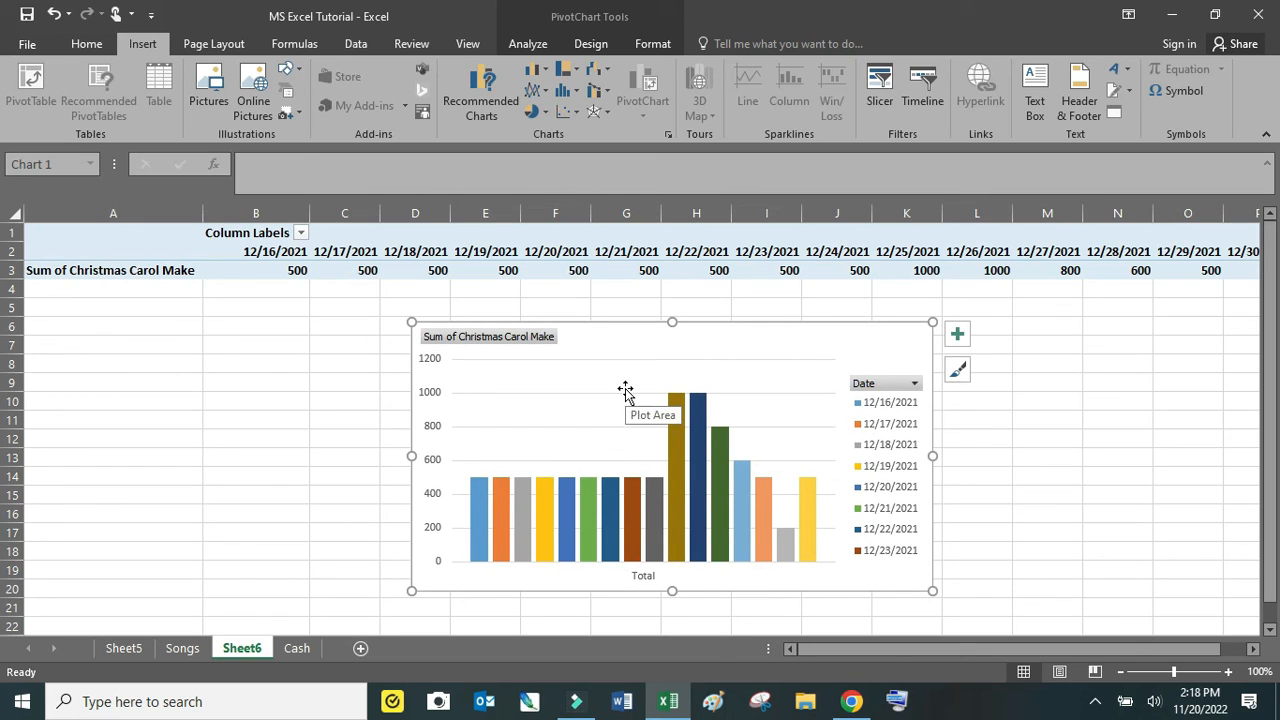
- Browse the PivotChart's style gallery and try the style with translucent overlapping columns
right_click(800, 382)
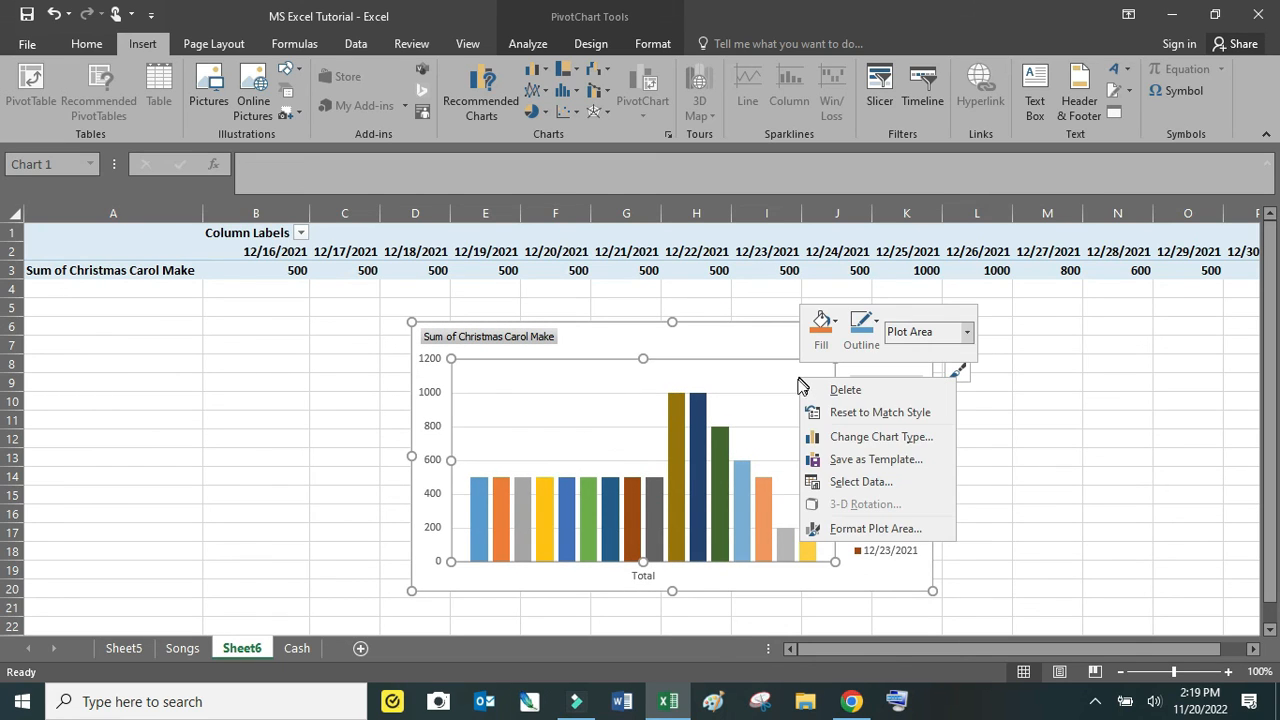
click(1024, 428)
click(956, 372)
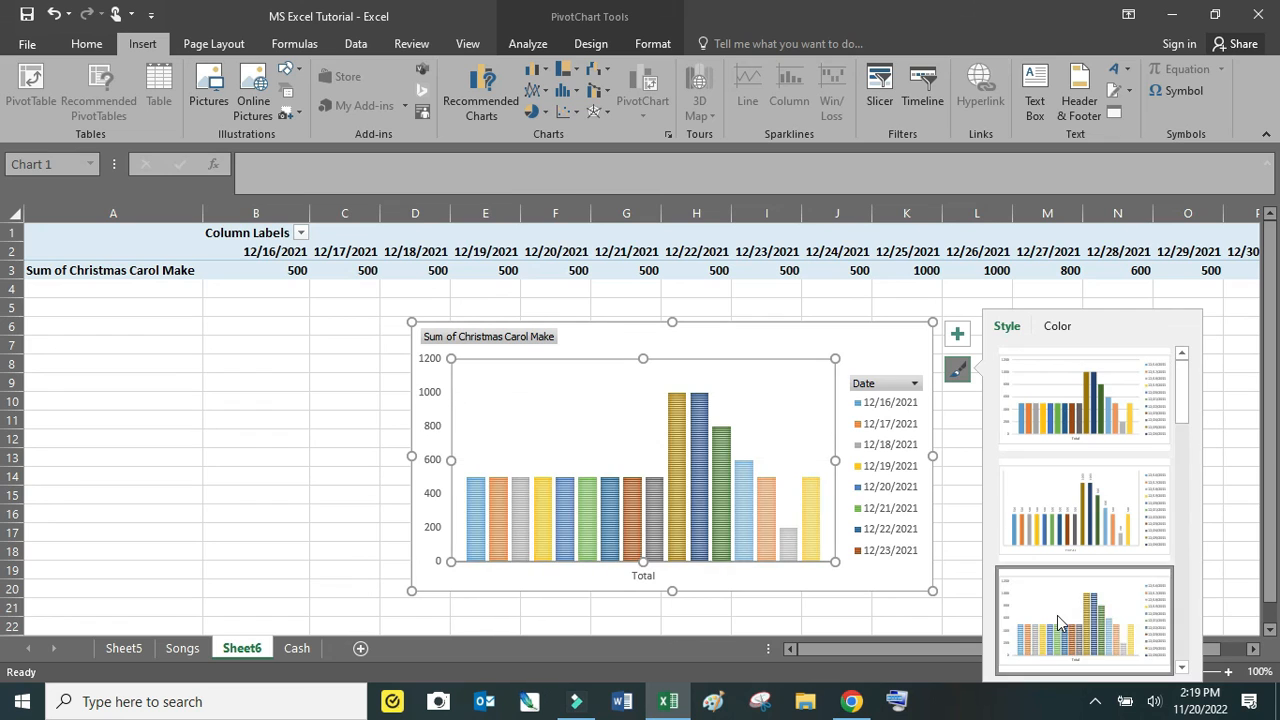
scroll(1057, 615, down, 3)
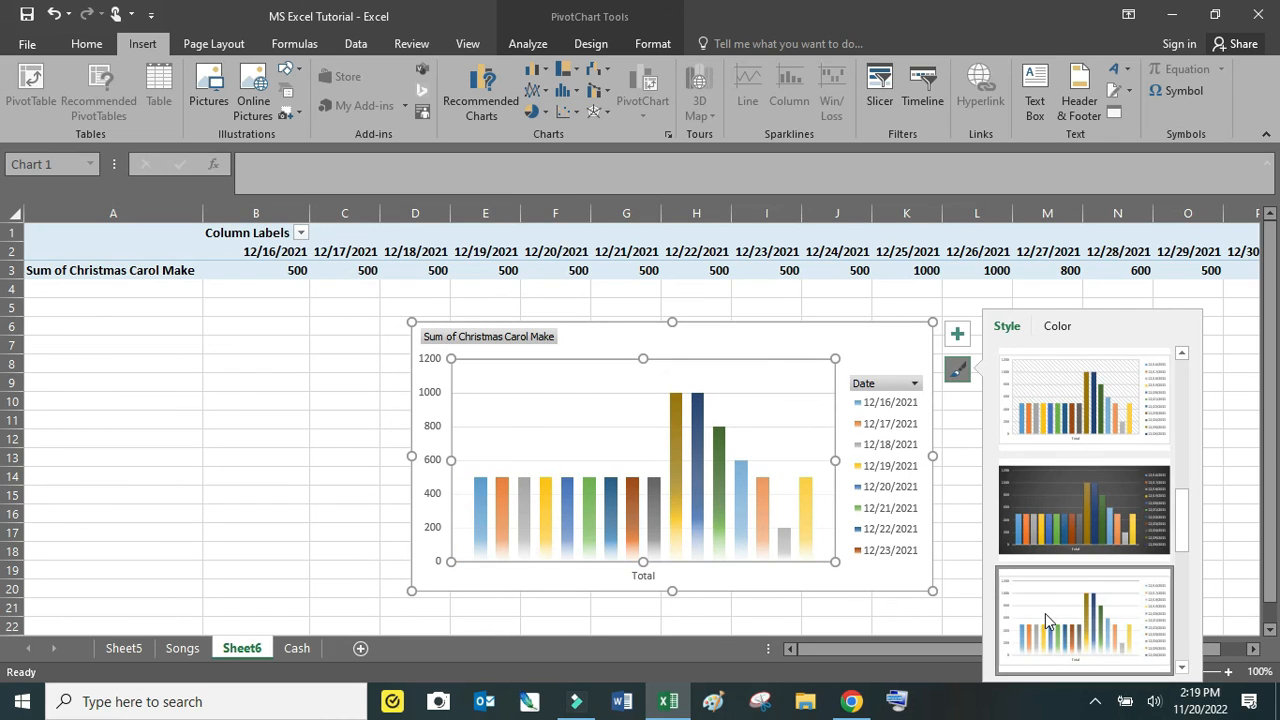
scroll(1045, 613, down, 3)
click(1052, 557)
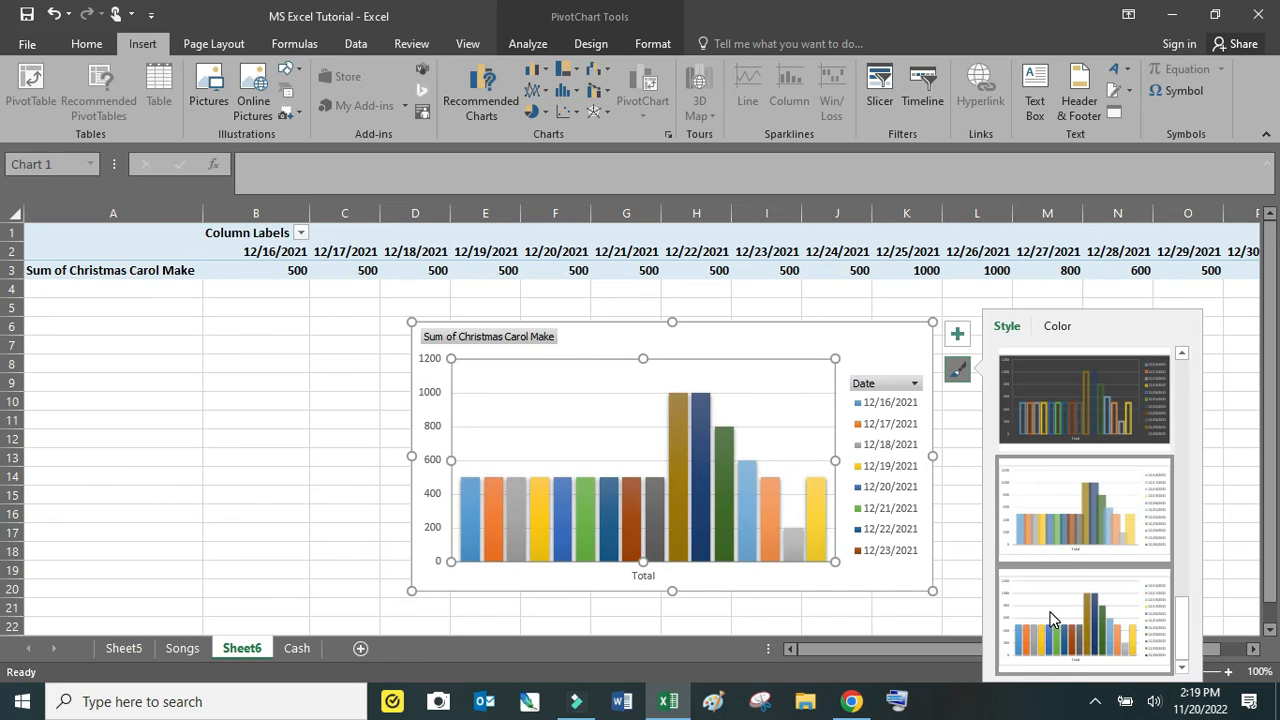
scroll(1052, 612, up, 3)
scroll(1058, 593, up, 3)
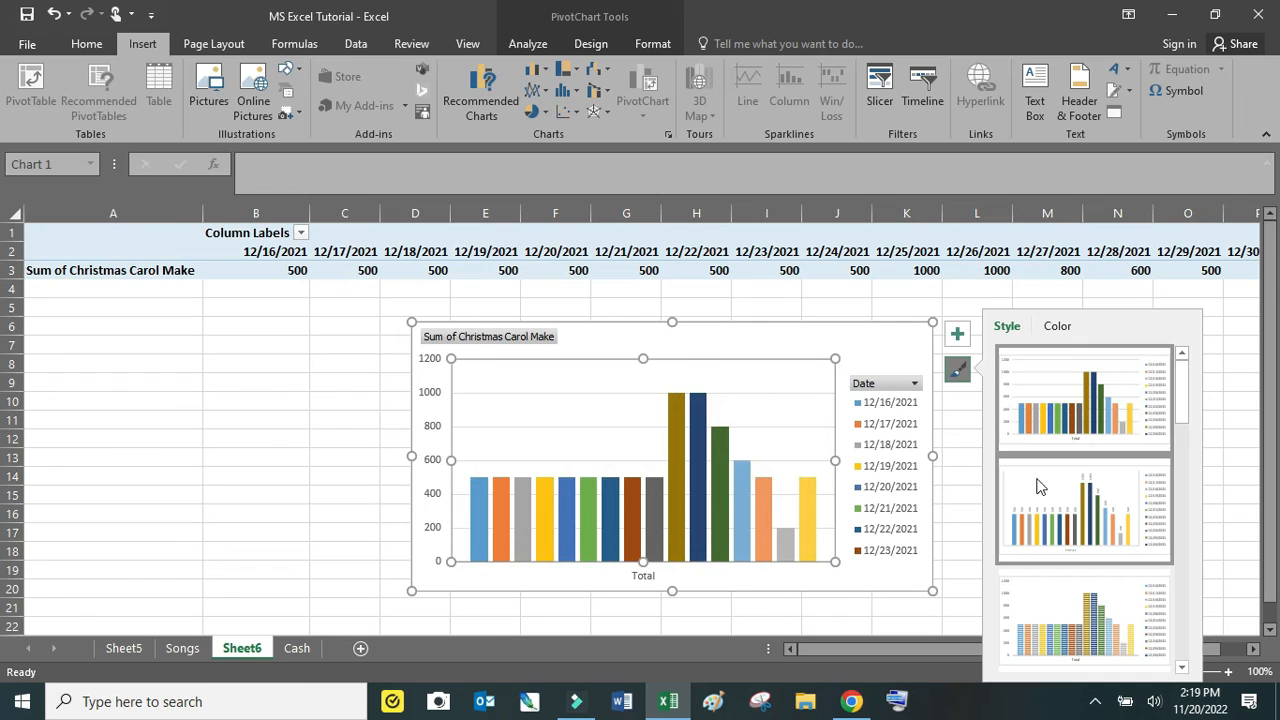
scroll(1048, 510, down, 3)
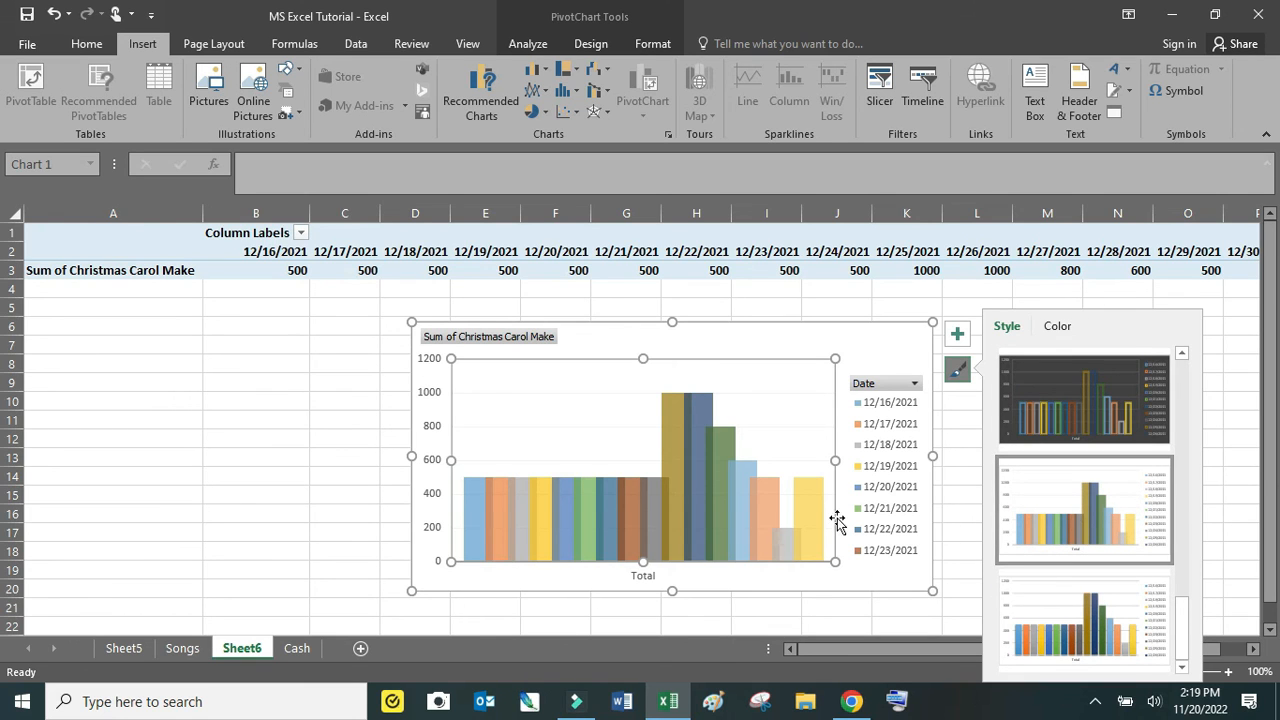
click(1070, 612)
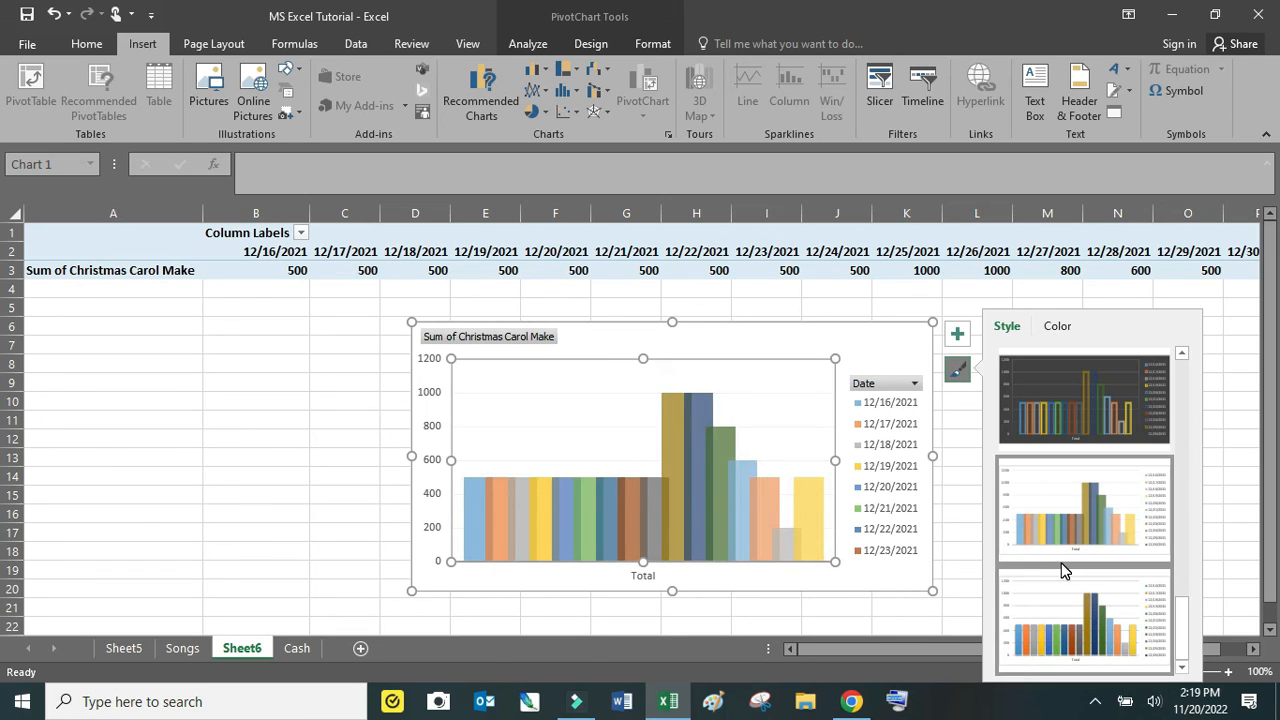
- Apply the chart style that adds data labels, switch to the translucent overlapping-column style, and deselect the PivotChart
scroll(1063, 565, up, 5)
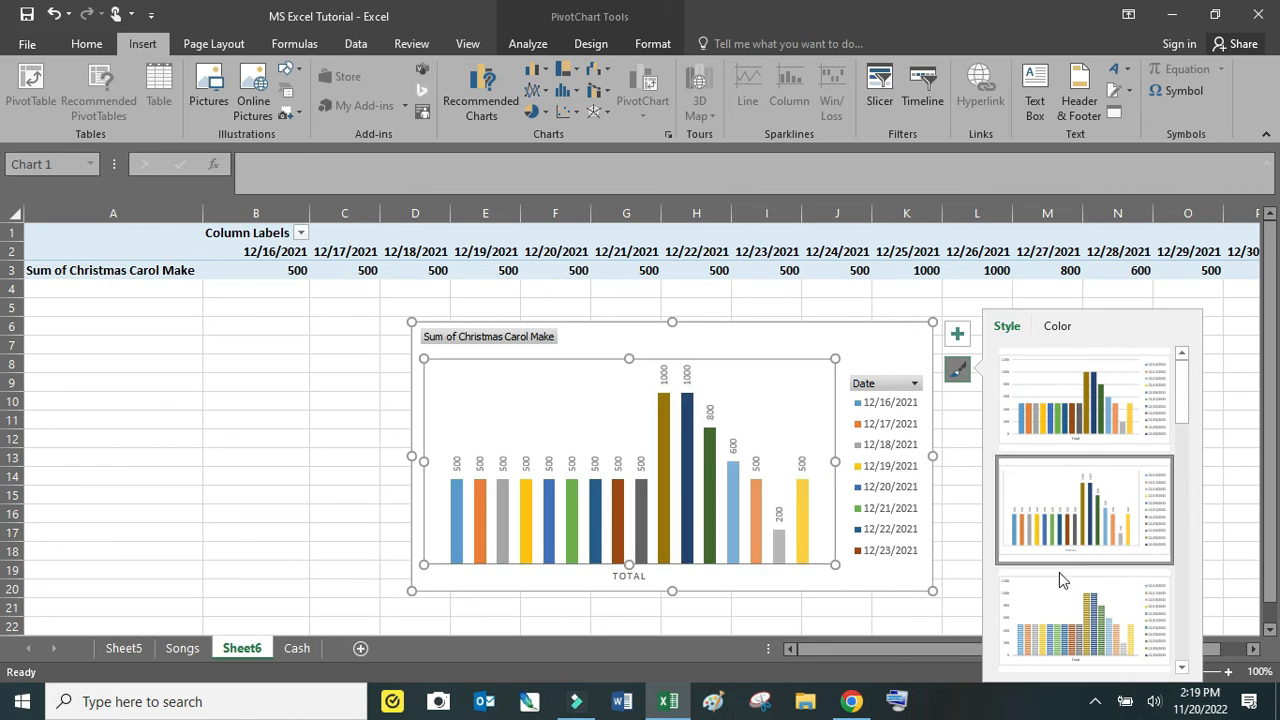
scroll(1060, 605, down, 3)
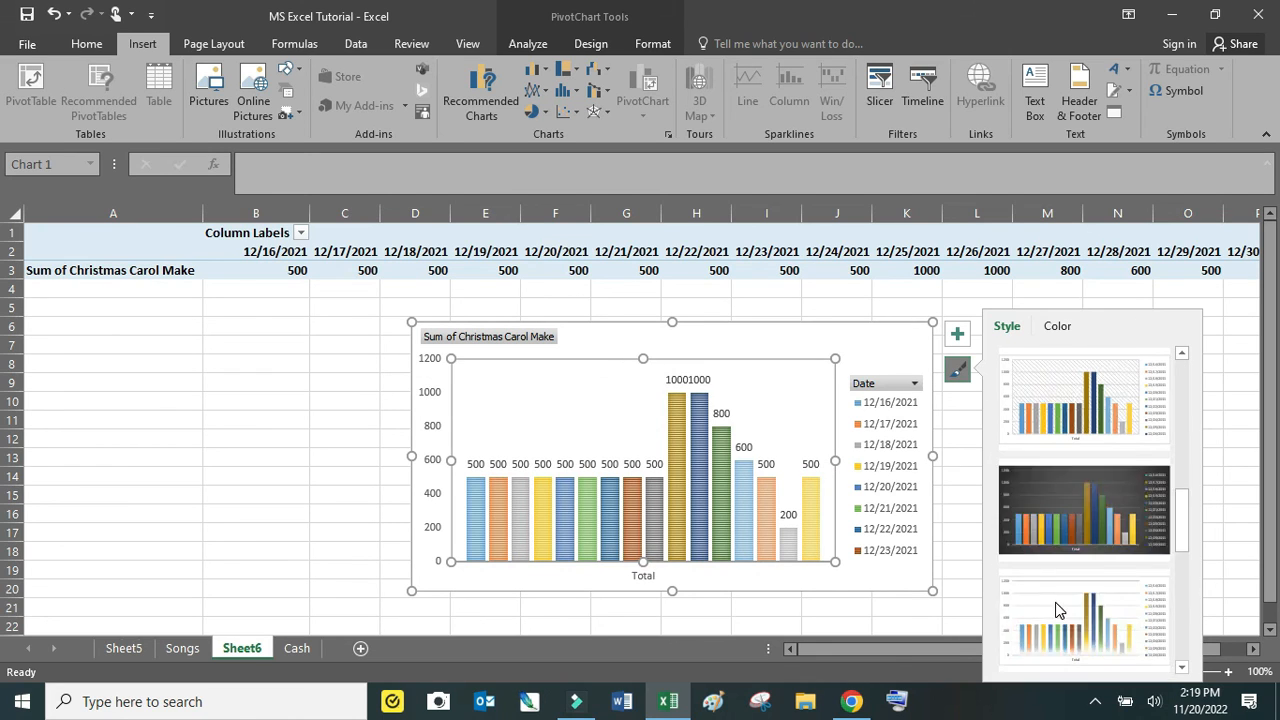
scroll(1056, 605, down, 1)
scroll(1055, 580, down, 1)
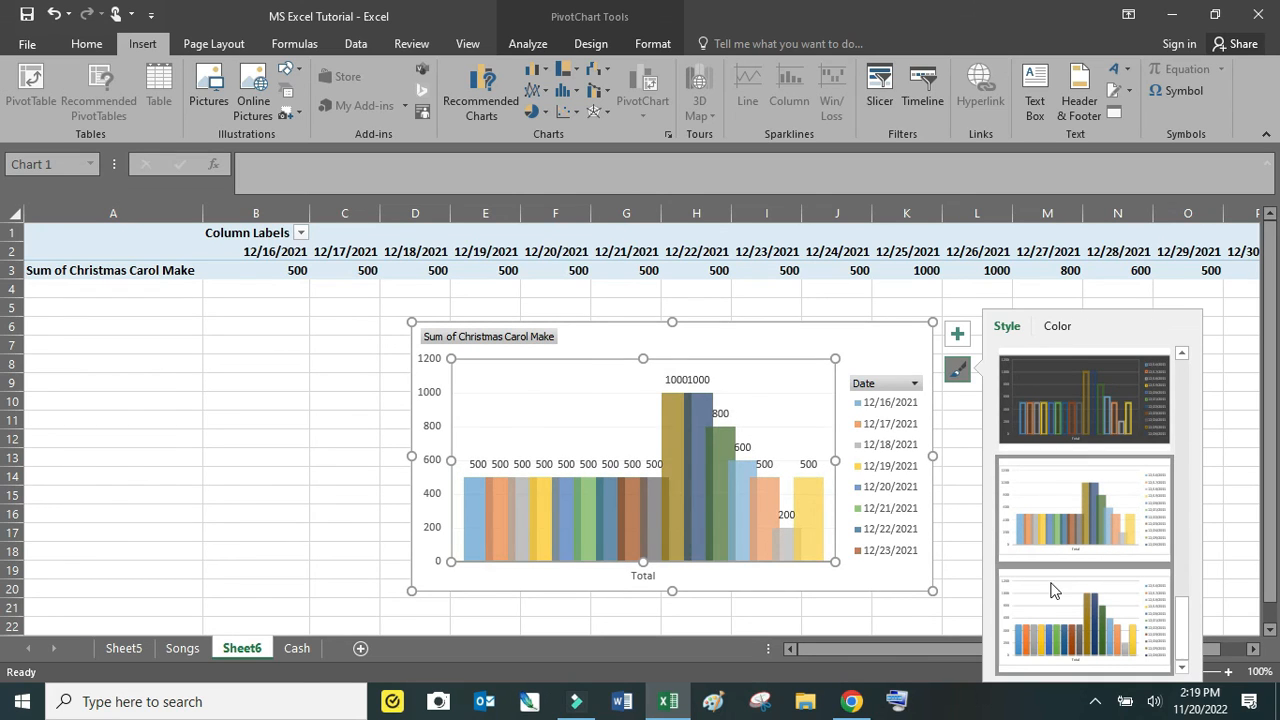
click(1064, 619)
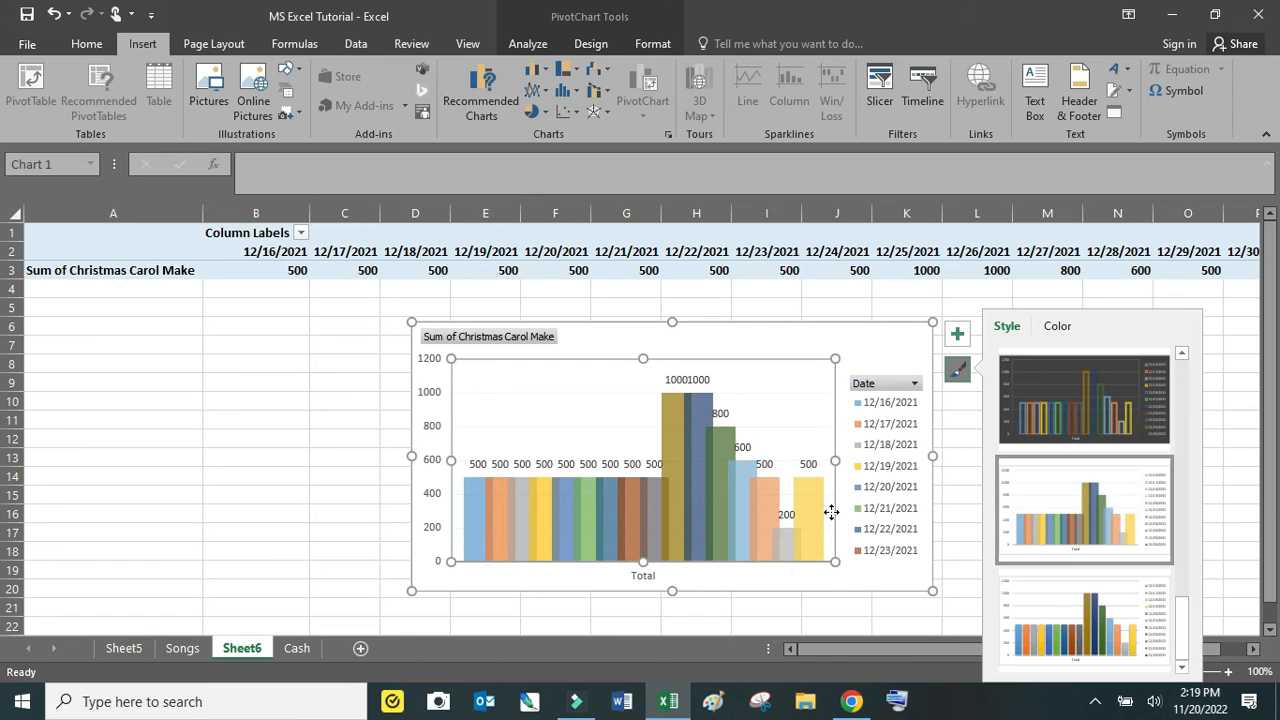
click(862, 305)
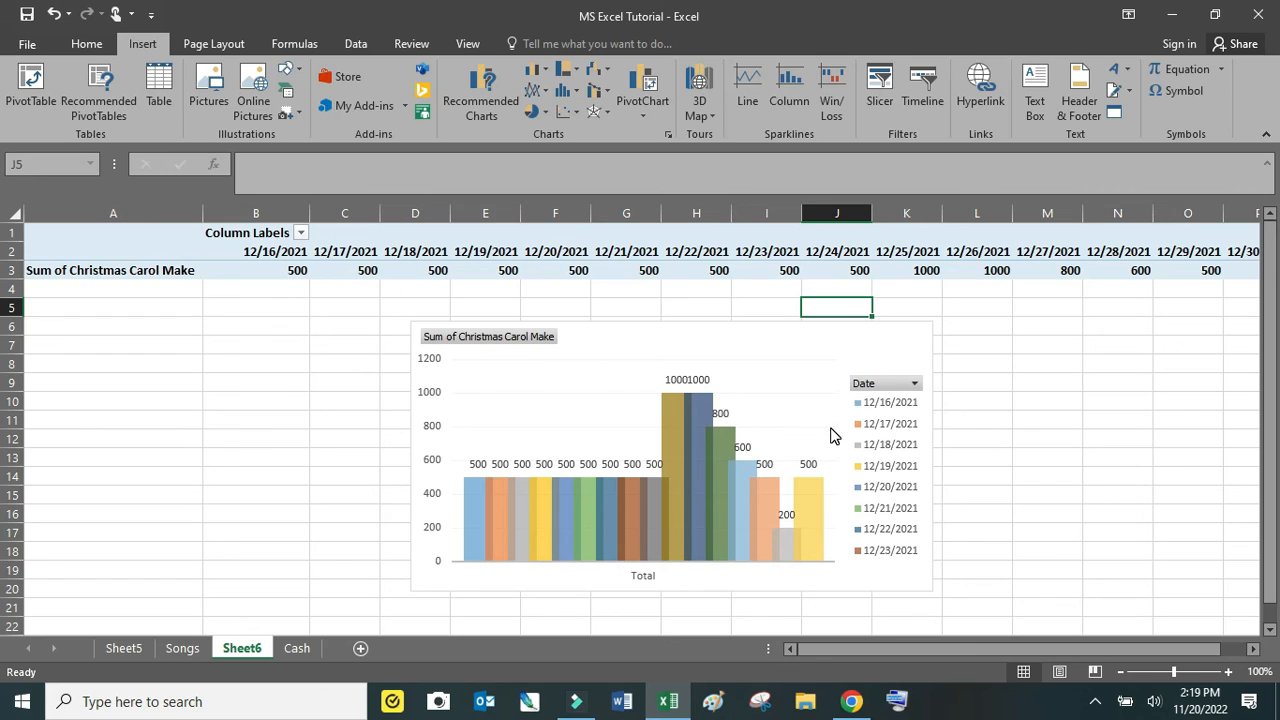
click(174, 397)
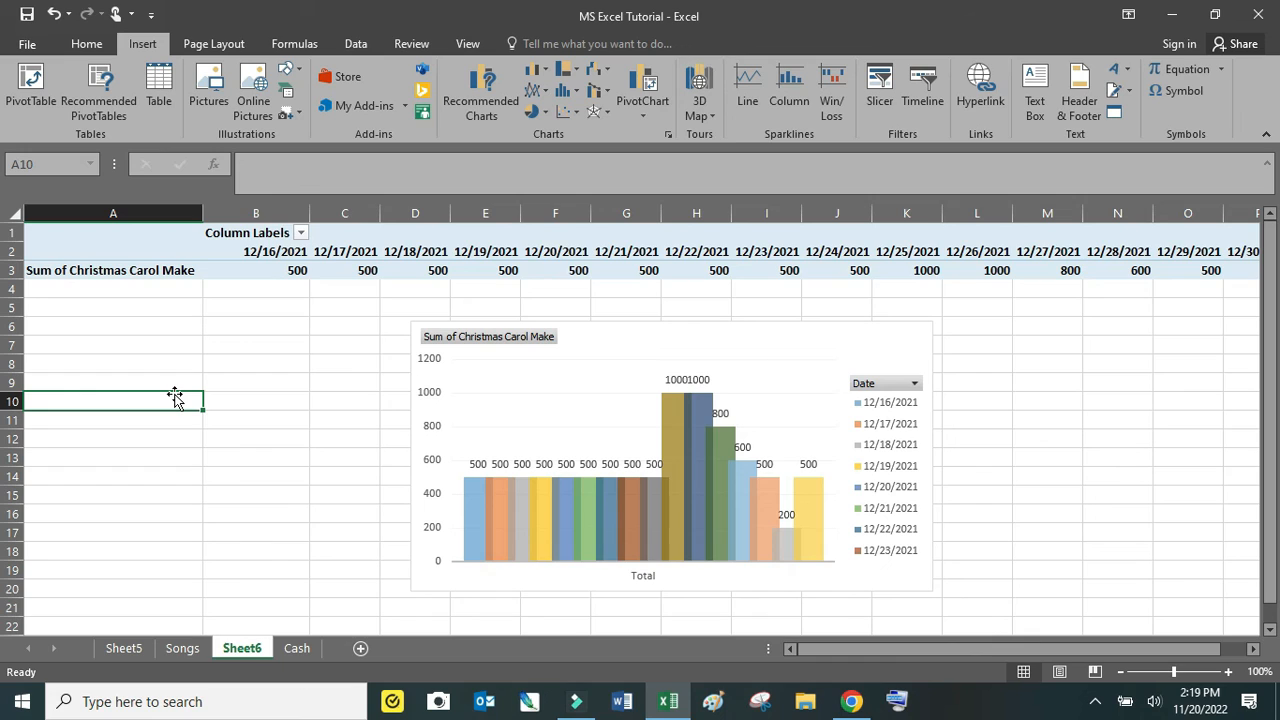